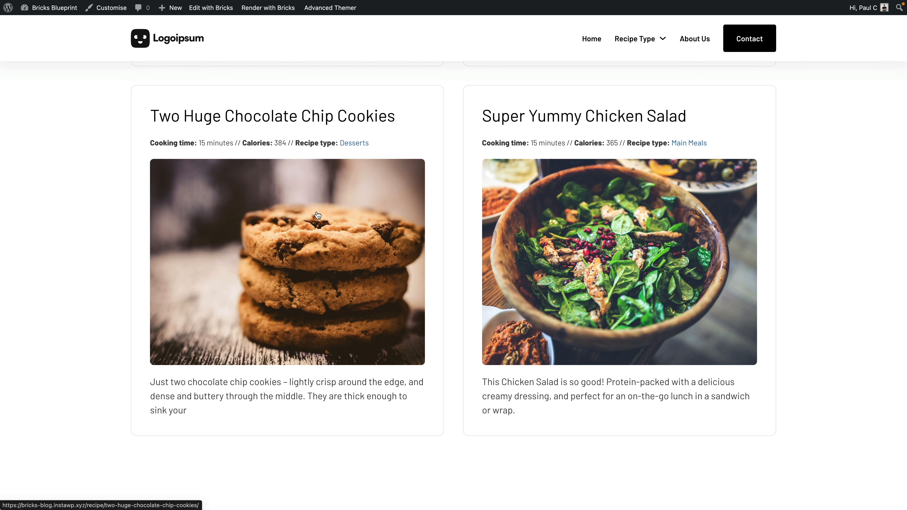
# Open the Two Huge Chocolate Chip Cookies recipe and review its header details, nutritional information, article content and ingredients
pyautogui.scroll(1, 318, 215)
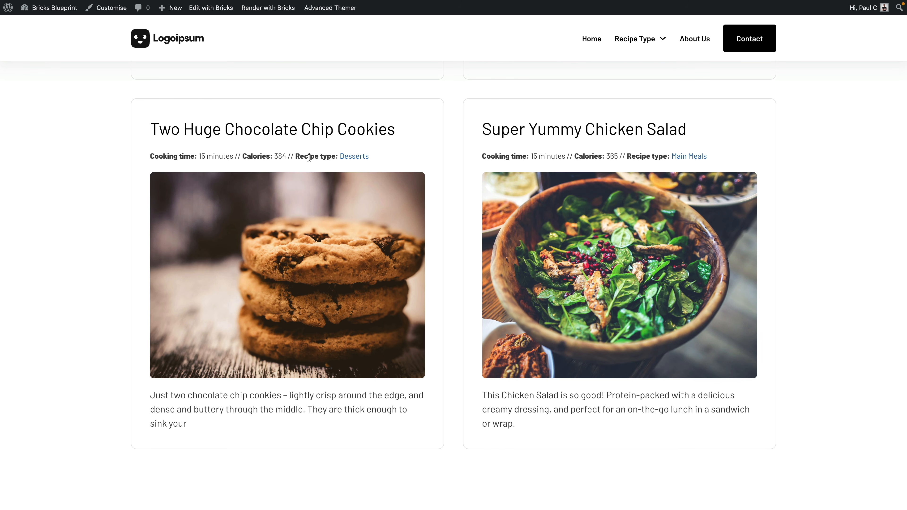
pyautogui.click(337, 238)
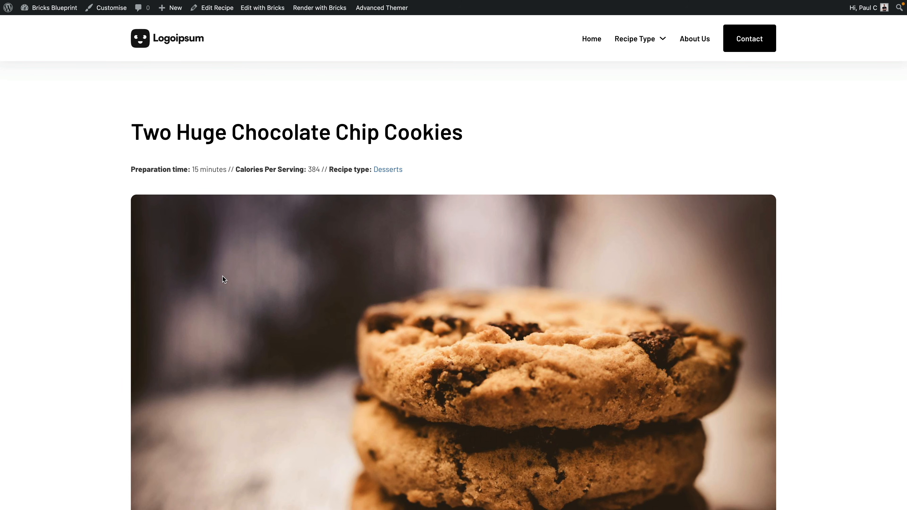
pyautogui.scroll(-10, 223, 277)
pyautogui.scroll(-2, 222, 278)
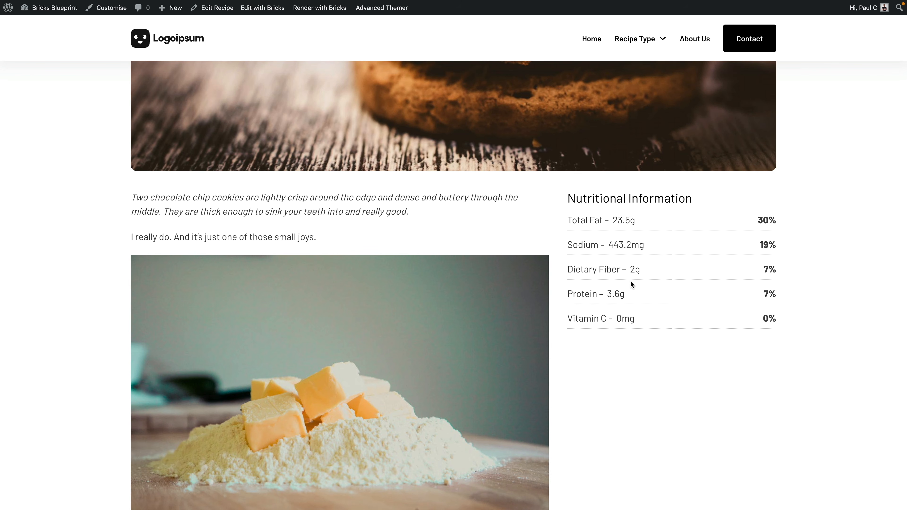
pyautogui.scroll(-10, 631, 282)
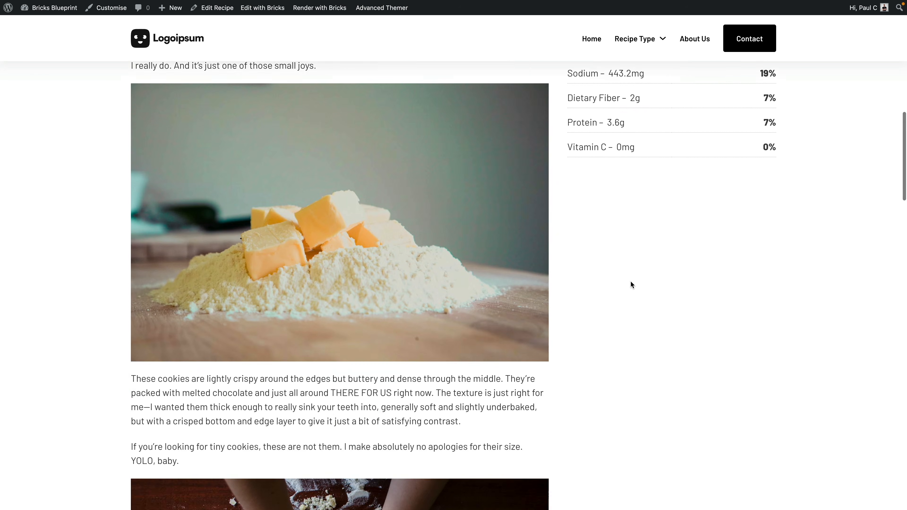
pyautogui.scroll(-13, 630, 282)
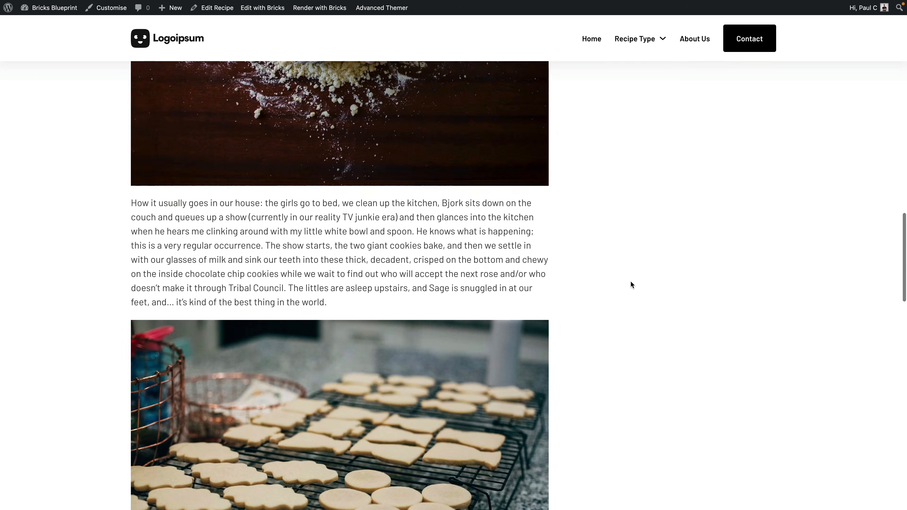
pyautogui.scroll(-12, 631, 283)
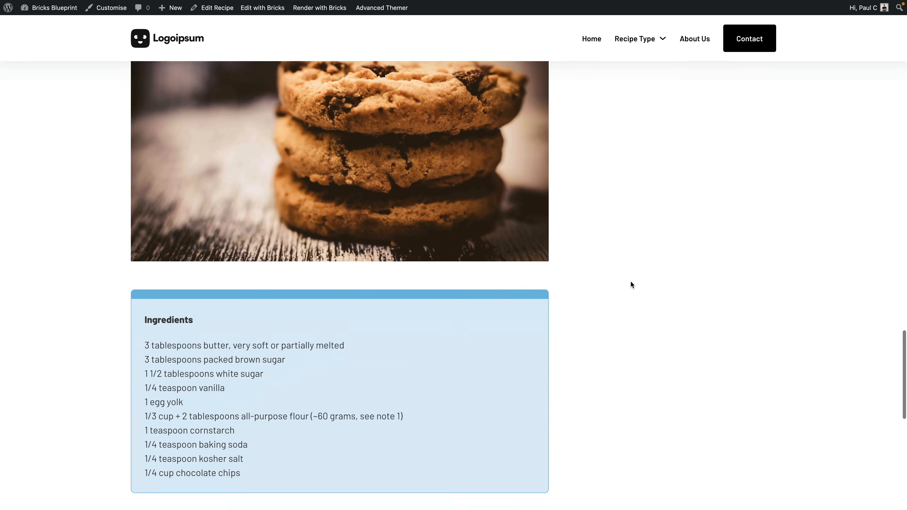
pyautogui.scroll(-6, 631, 283)
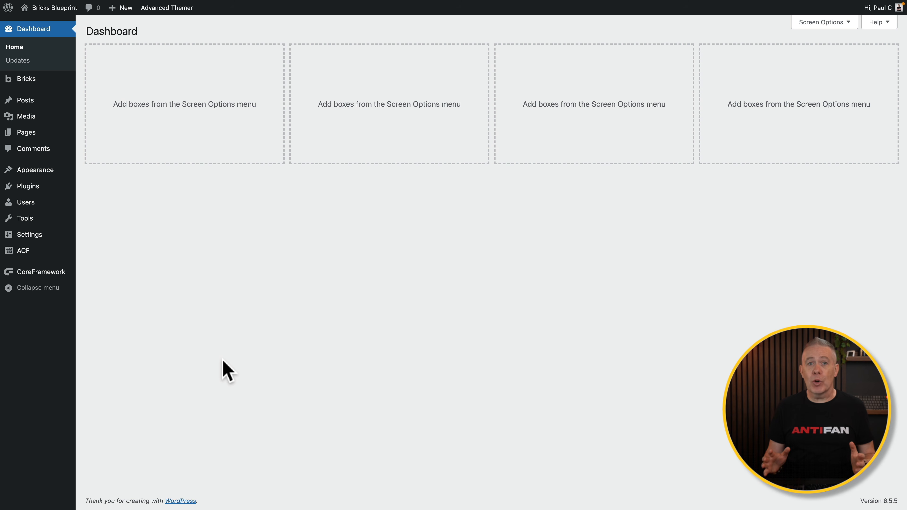
# Start a new ACF post type with plural label Recipes, singular label Recipe and post type key recipe
pyautogui.moveTo(39, 254)
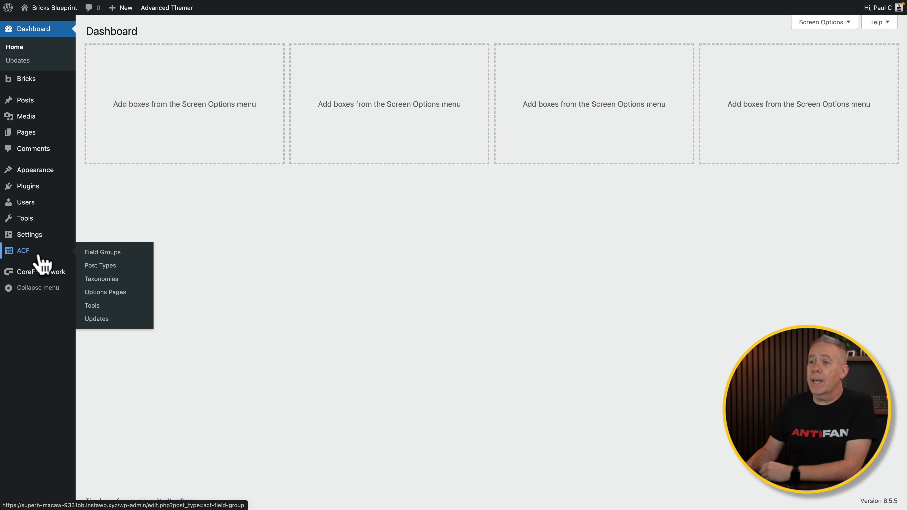
pyautogui.click(99, 266)
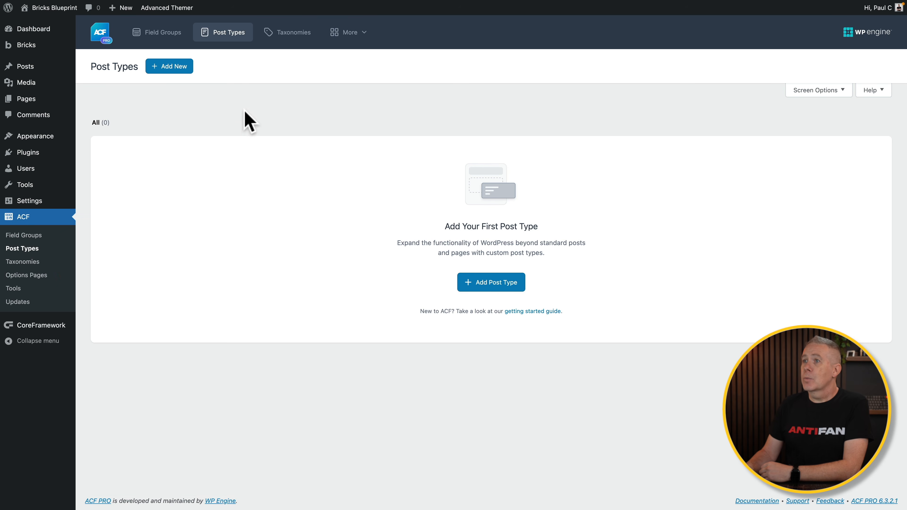
pyautogui.click(175, 70)
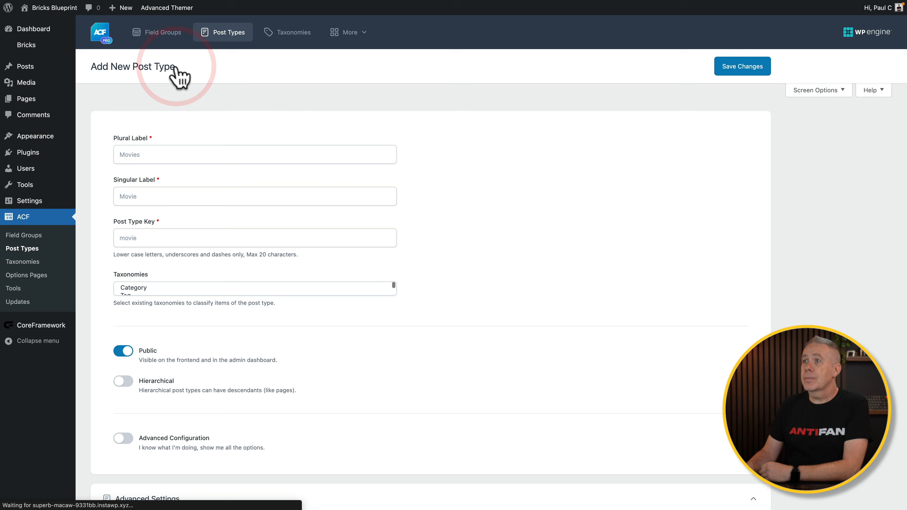
pyautogui.click(159, 152)
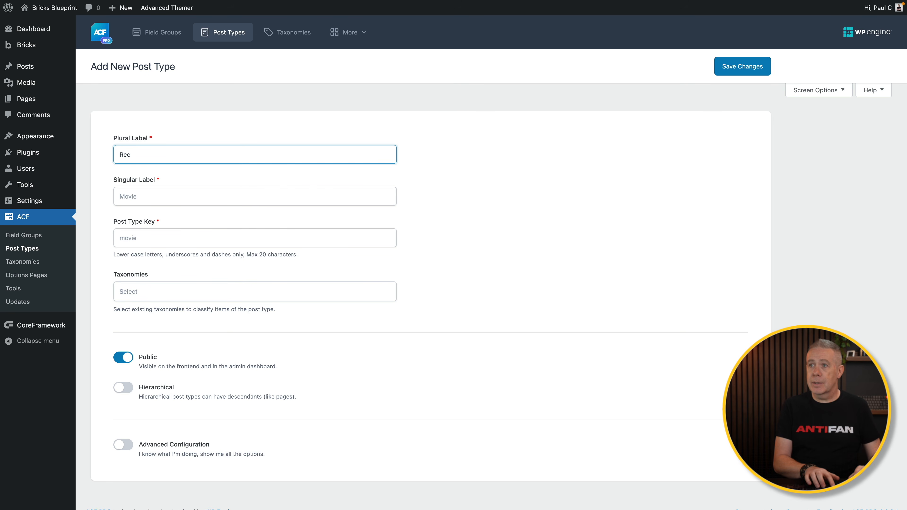
pyautogui.click(158, 191)
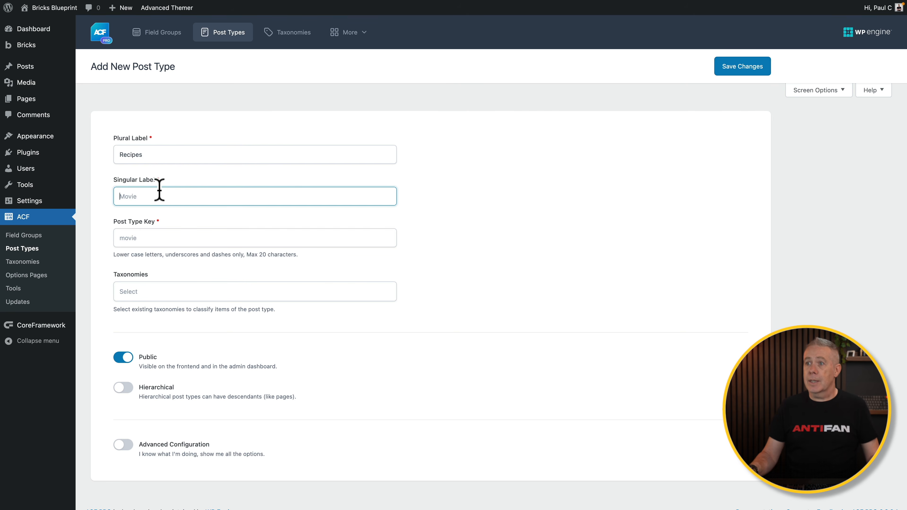
pyautogui.write('Recipe')
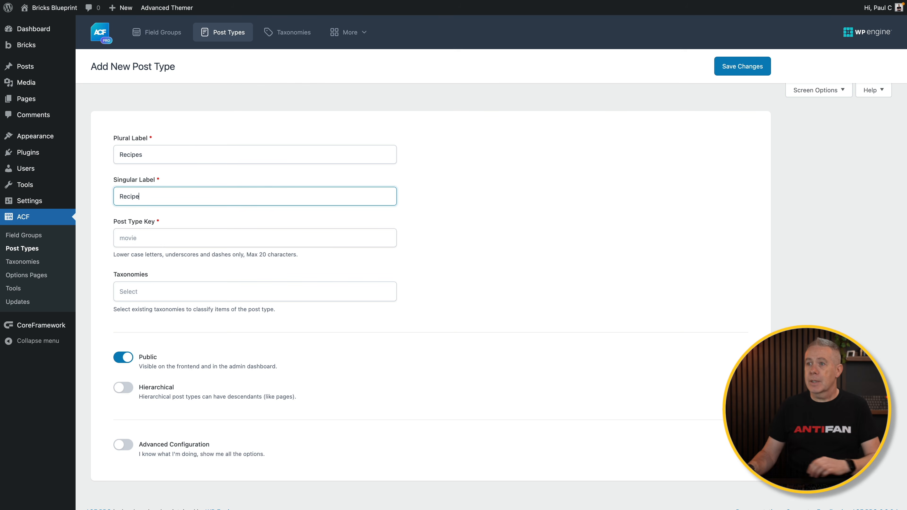
pyautogui.click(163, 239)
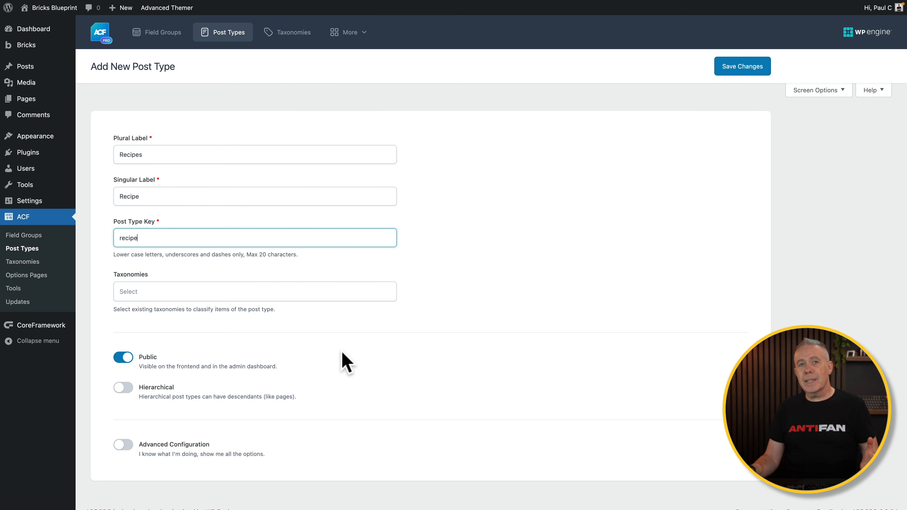
# Make the Recipes post type hierarchical and enable its advanced configuration
pyautogui.scroll(-1, 345, 363)
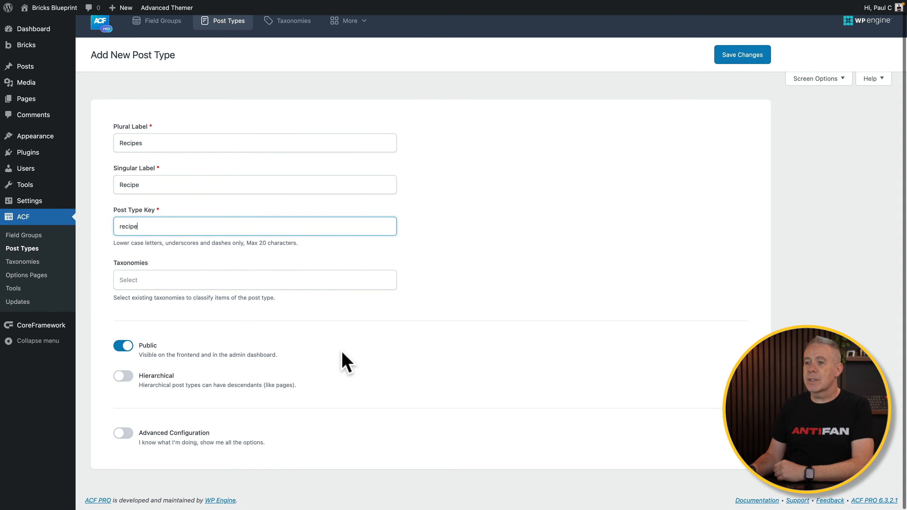
pyautogui.click(125, 377)
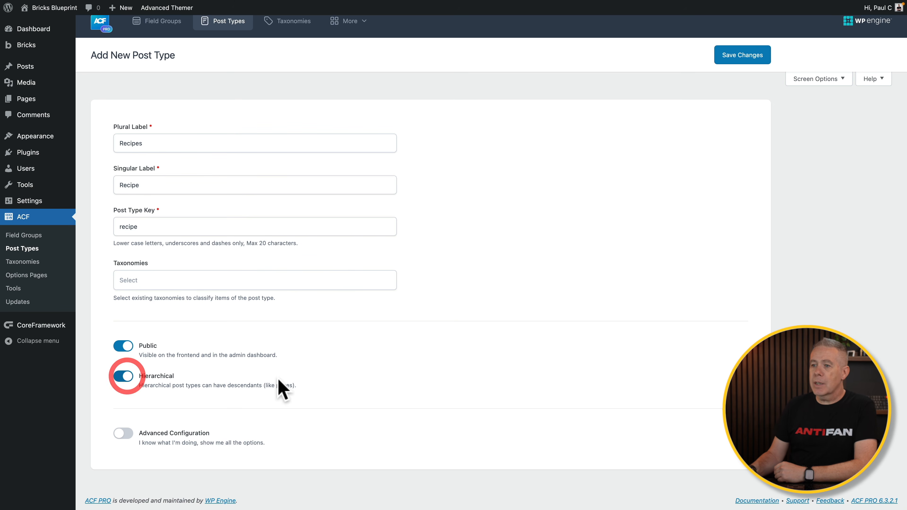
pyautogui.click(129, 433)
pyautogui.scroll(-3, 332, 411)
pyautogui.scroll(-10, 331, 411)
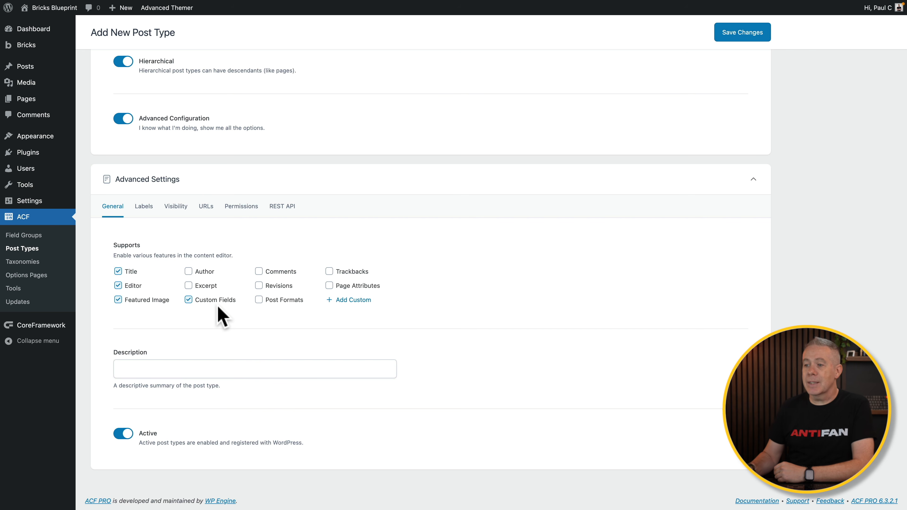
# In the post type's visibility settings, set the menu position to 1 and choose the carrot Dashicon as menu icon
pyautogui.click(151, 207)
pyautogui.click(173, 207)
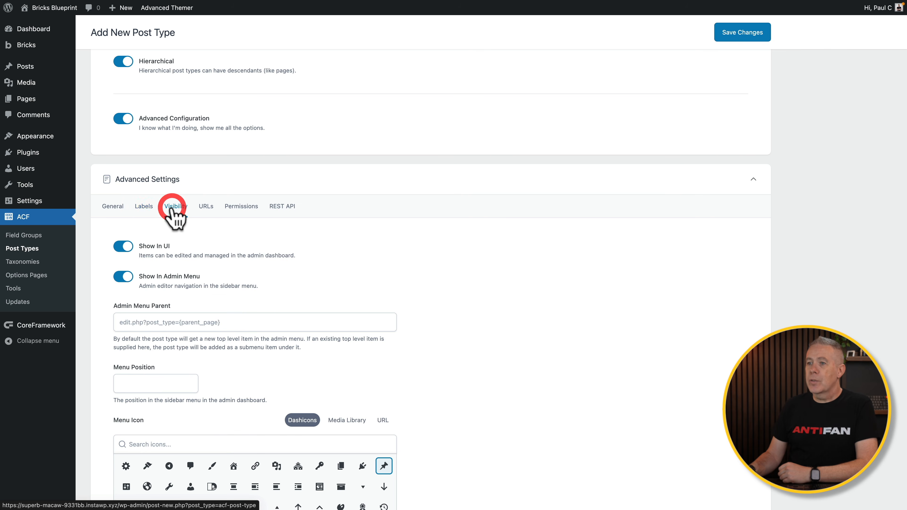
pyautogui.scroll(-3, 460, 381)
pyautogui.click(163, 294)
pyautogui.write('1')
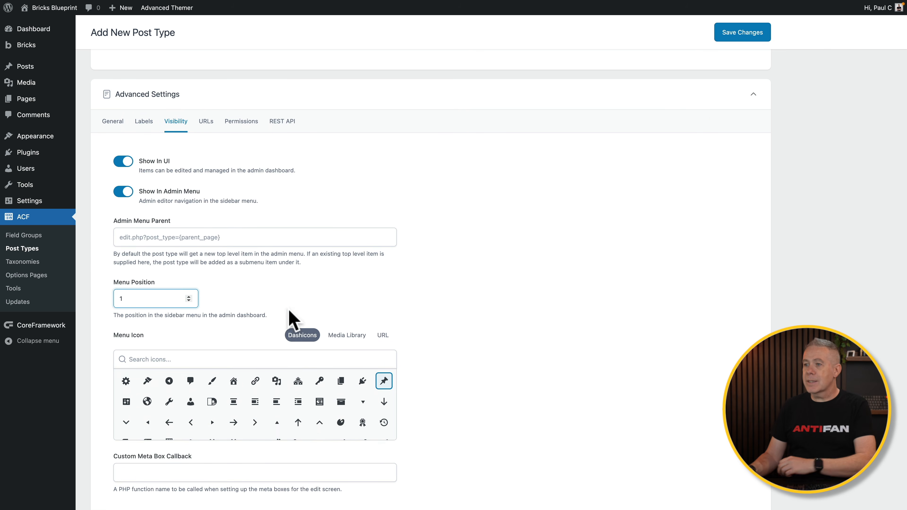
pyautogui.scroll(-2, 316, 411)
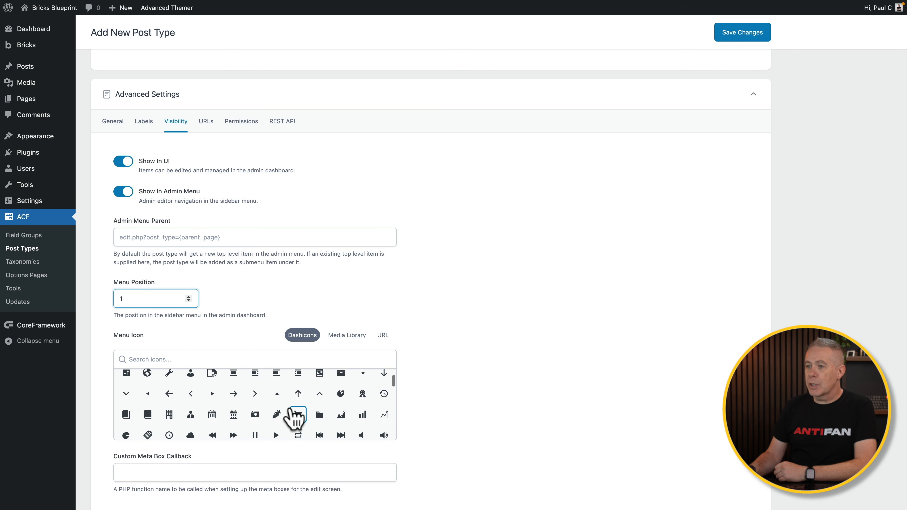
pyautogui.click(277, 414)
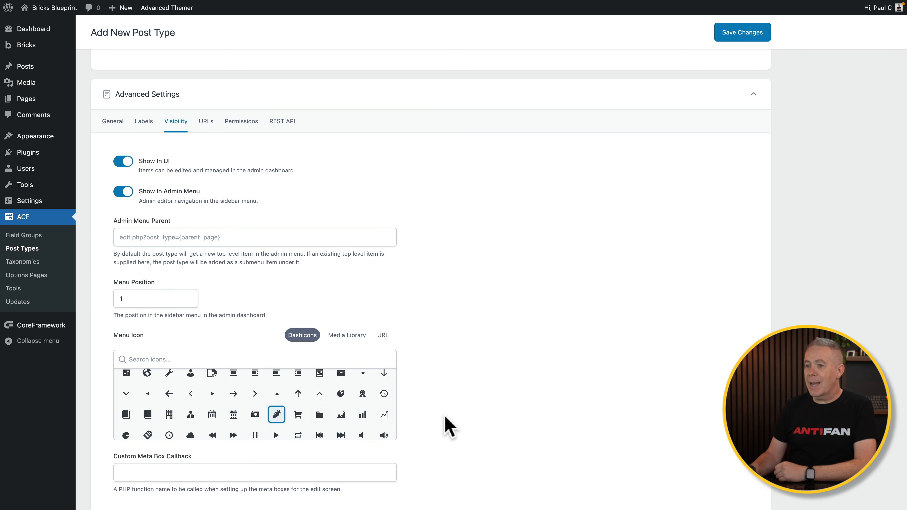
# Enable the archive in the post type's URL settings and set the archive slug to recipes
pyautogui.scroll(-5, 447, 426)
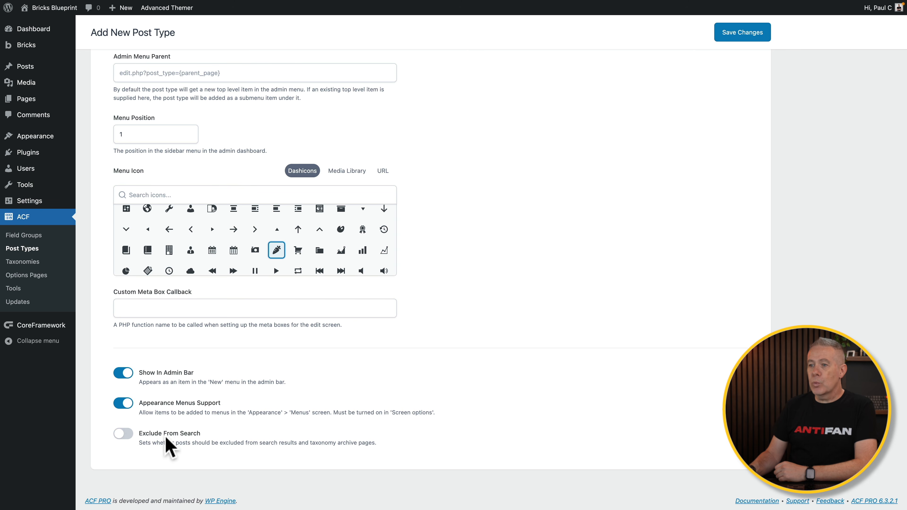
pyautogui.scroll(6, 532, 250)
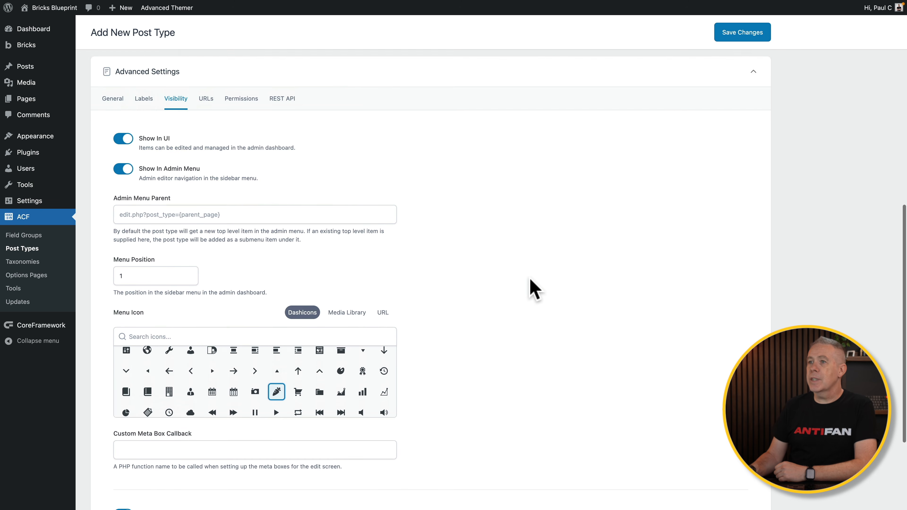
pyautogui.click(210, 172)
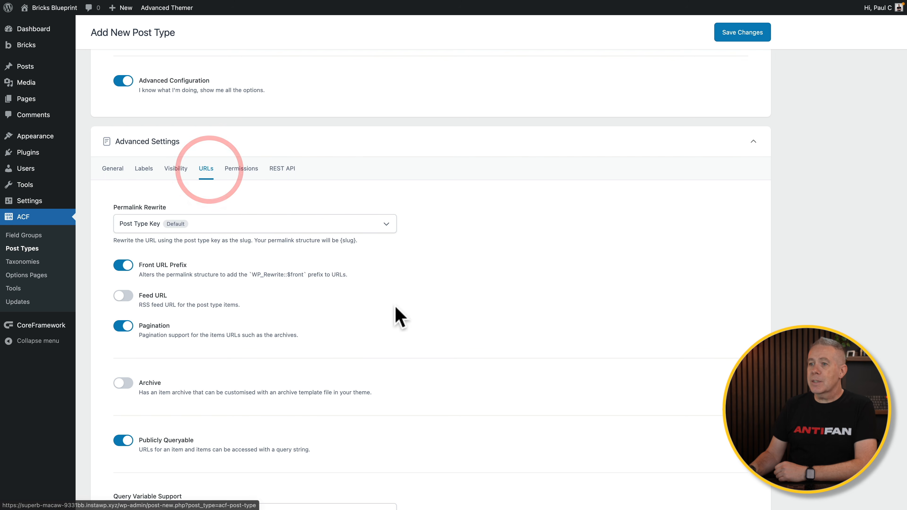
pyautogui.click(127, 384)
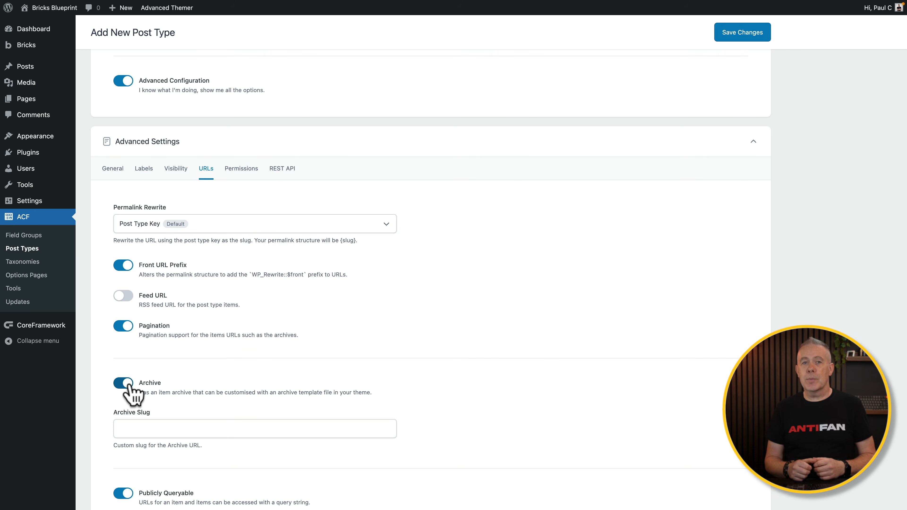
pyautogui.click(136, 427)
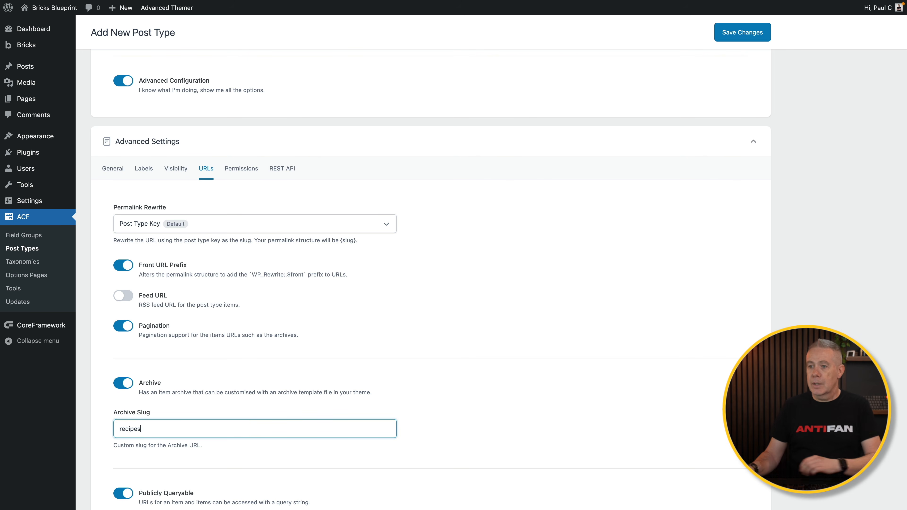
# Check the permission settings of the Recipes post type and save it
pyautogui.click(243, 171)
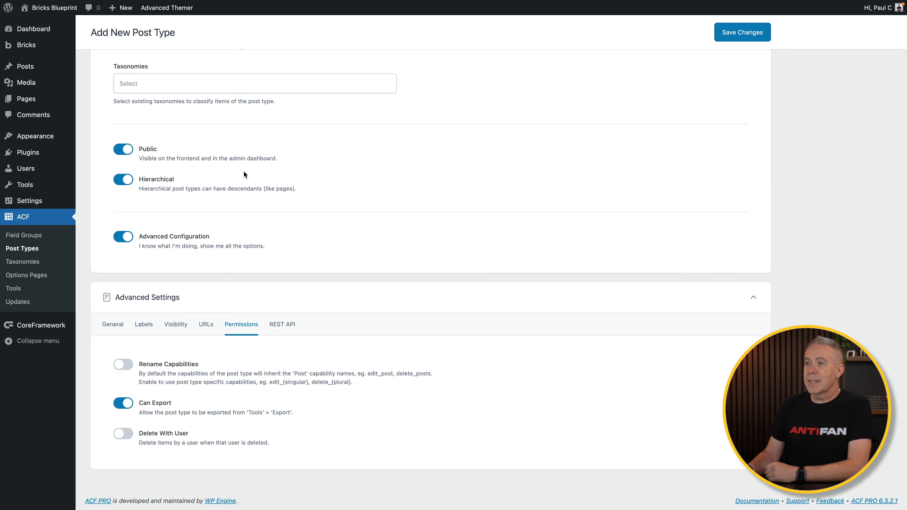
pyautogui.scroll(3, 593, 229)
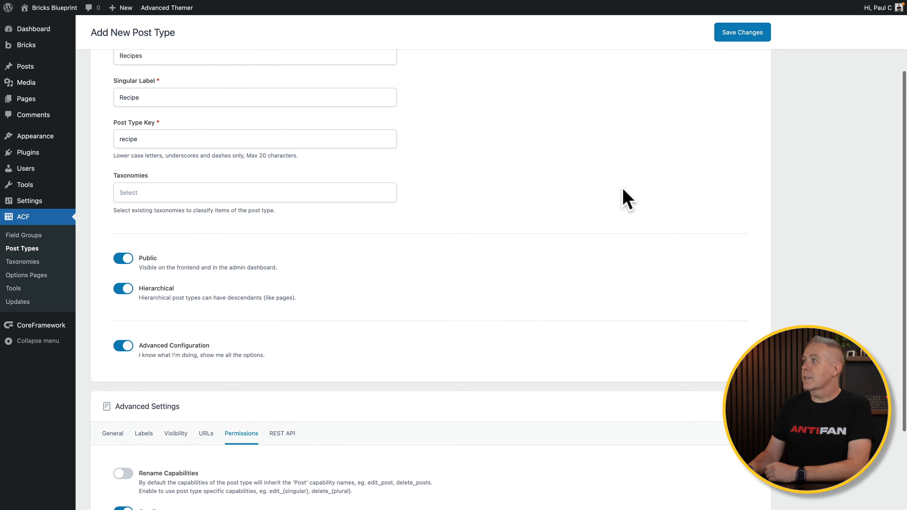
pyautogui.click(748, 39)
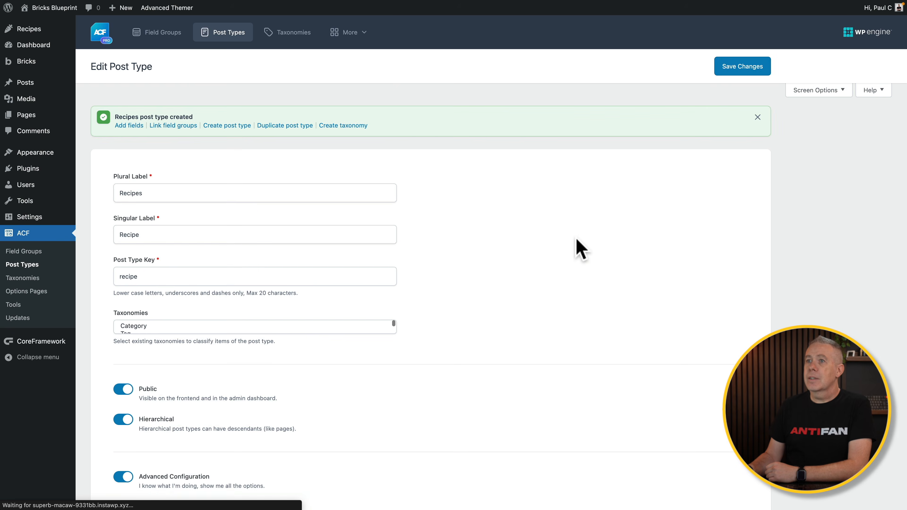
pyautogui.moveTo(31, 32)
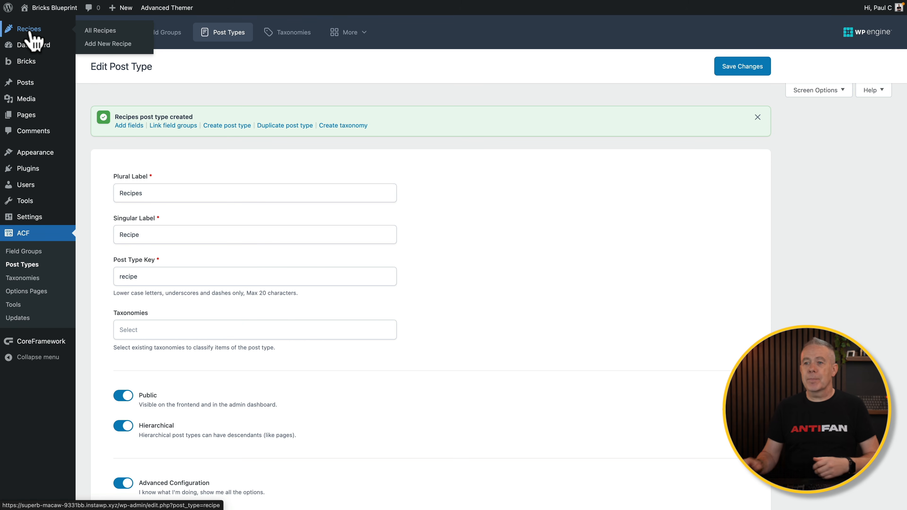
# Start a new hierarchical ACF taxonomy with plural label Recipe Types, singular label Recipe Type and taxonomy key recipe-type
pyautogui.click(21, 278)
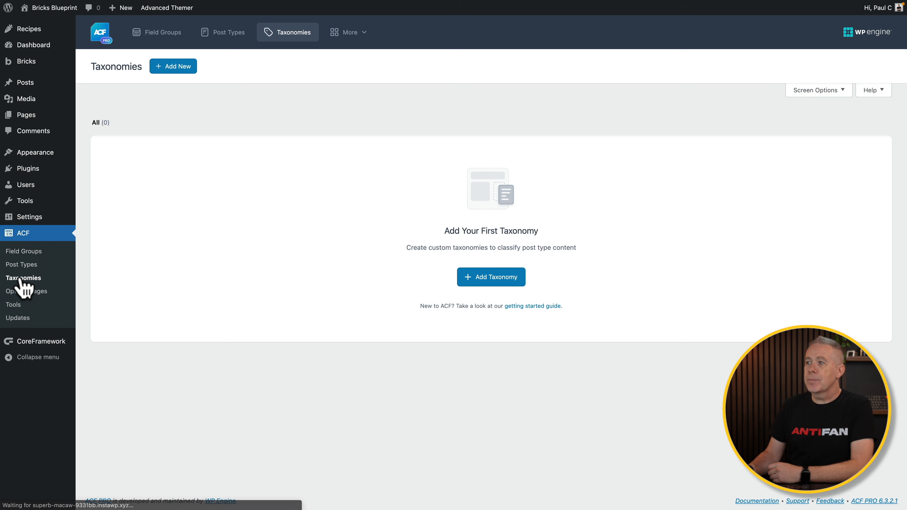
pyautogui.click(179, 67)
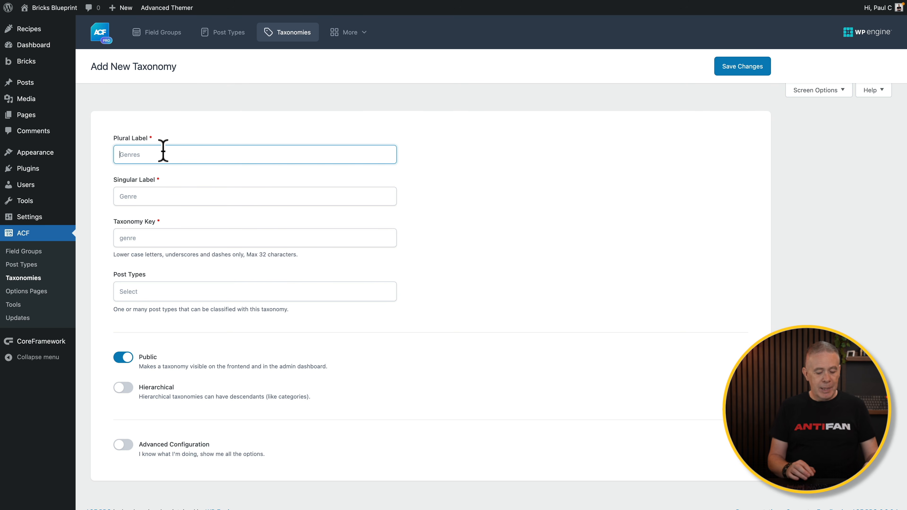
pyautogui.write('Recipe Types')
pyautogui.click(152, 195)
pyautogui.write('R')
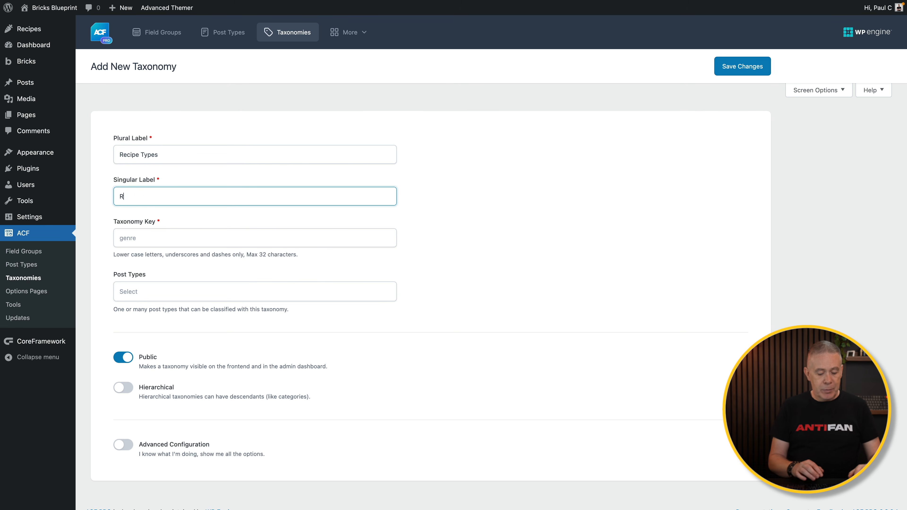
pyautogui.write('ecipe Type')
pyautogui.click(162, 237)
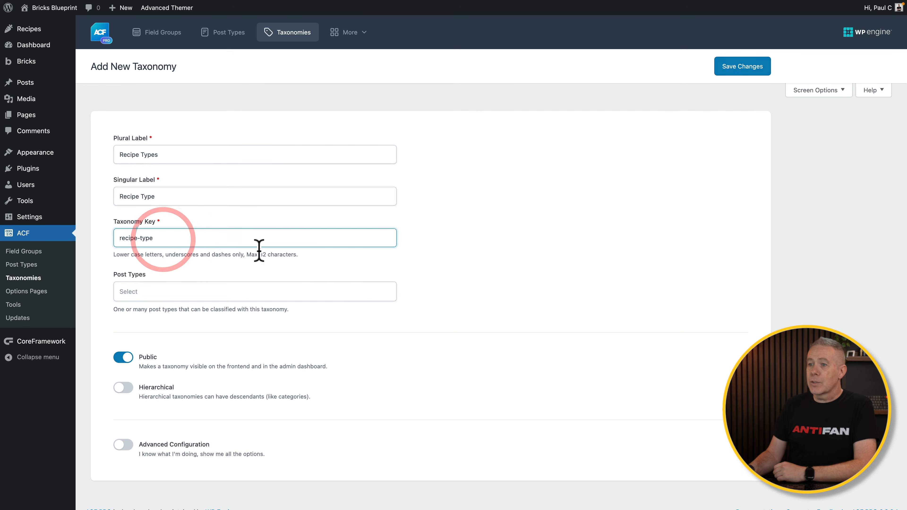
pyautogui.scroll(-1, 352, 315)
pyautogui.click(127, 378)
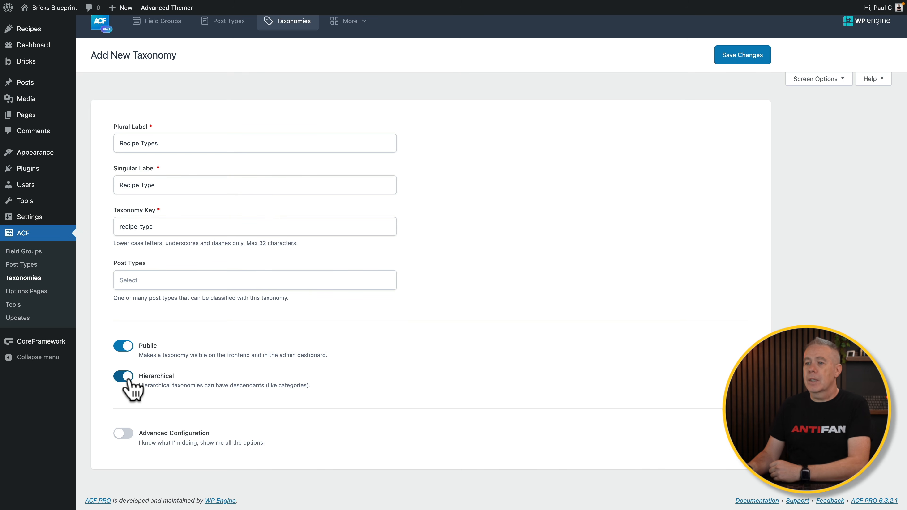
# Turn on the taxonomy's advanced configuration and enable Sort Terms in its general settings
pyautogui.click(125, 433)
pyautogui.scroll(-5, 305, 443)
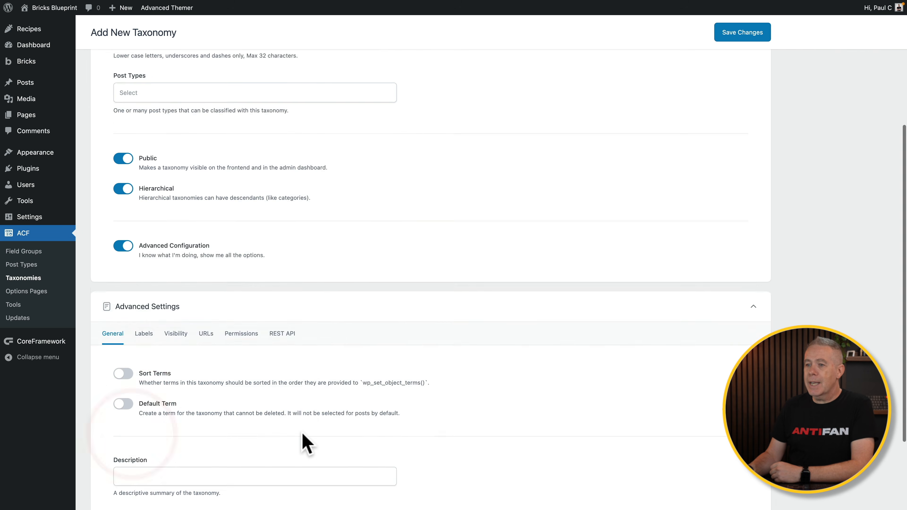
pyautogui.scroll(-4, 304, 443)
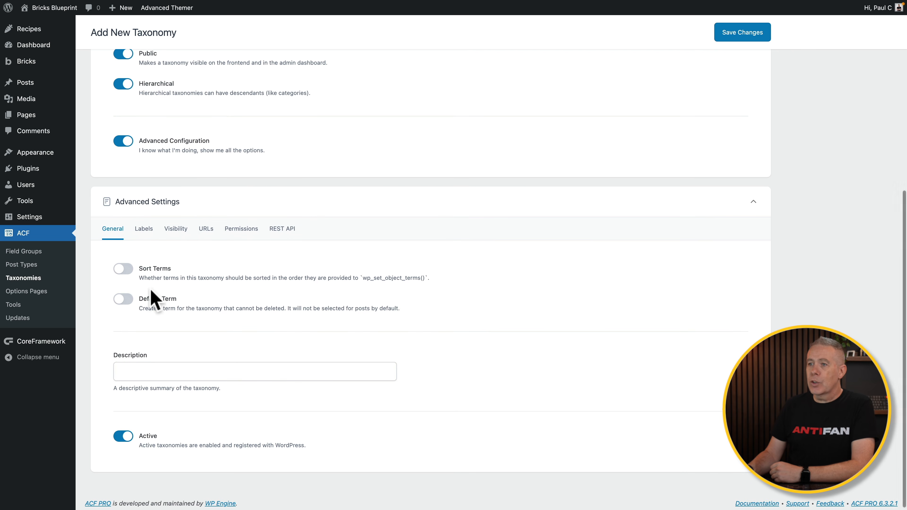
pyautogui.click(125, 270)
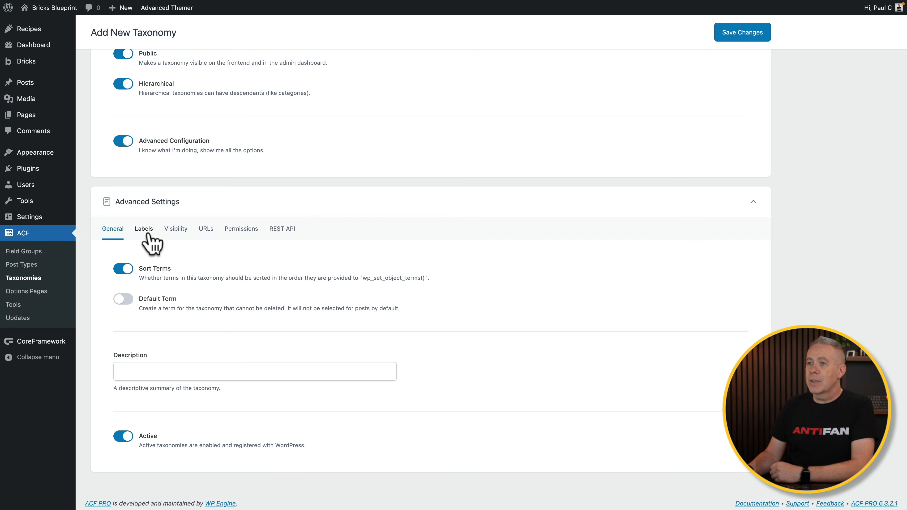
# Go through the taxonomy's visibility settings and have Show Admin Column enabled
pyautogui.click(175, 232)
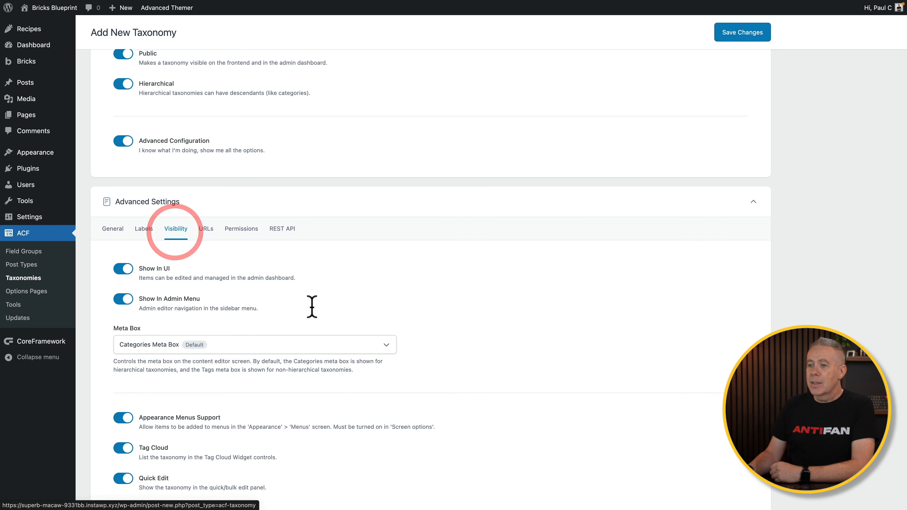
pyautogui.scroll(-1, 360, 378)
pyautogui.scroll(-2, 361, 378)
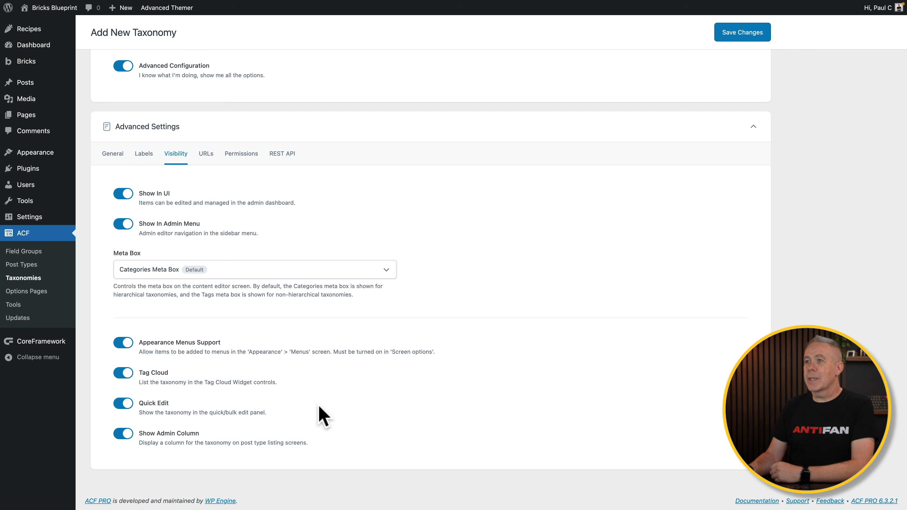
pyautogui.scroll(1, 318, 393)
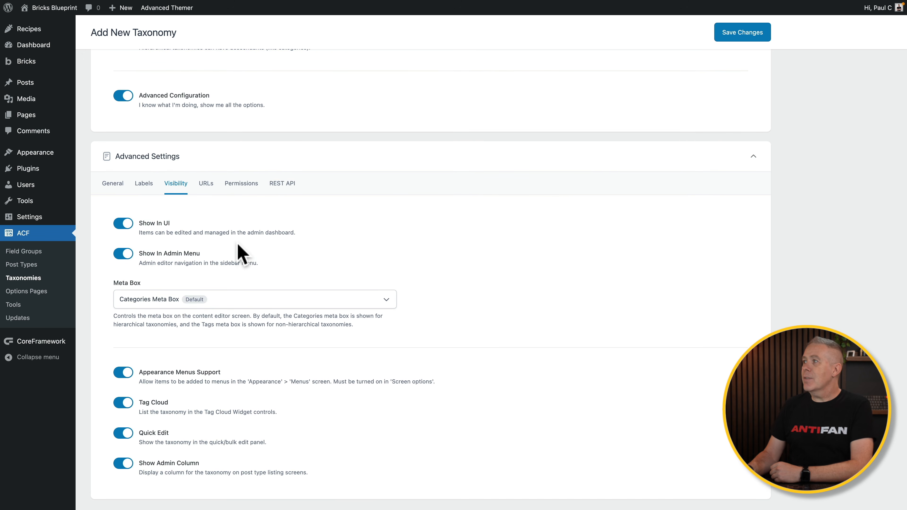
# Assign the Recipe Types taxonomy to the Recipe post type and save the taxonomy
pyautogui.click(744, 35)
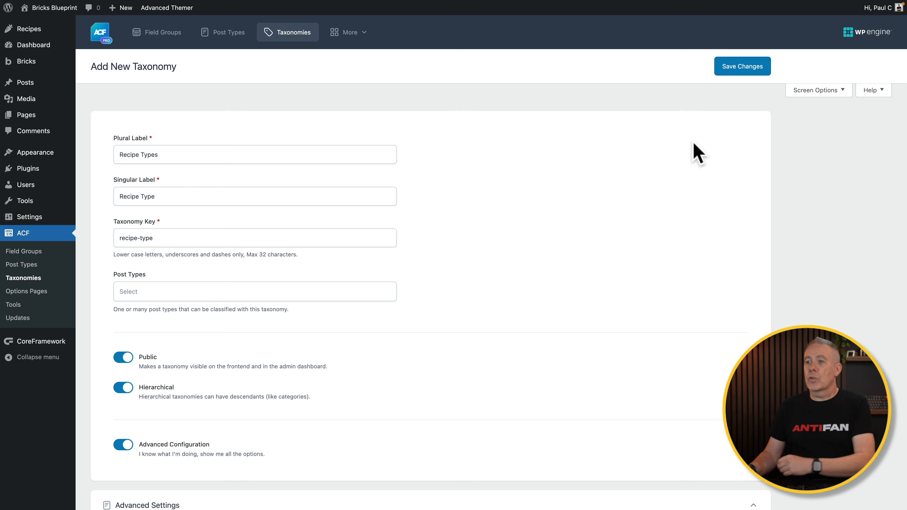
pyautogui.click(171, 292)
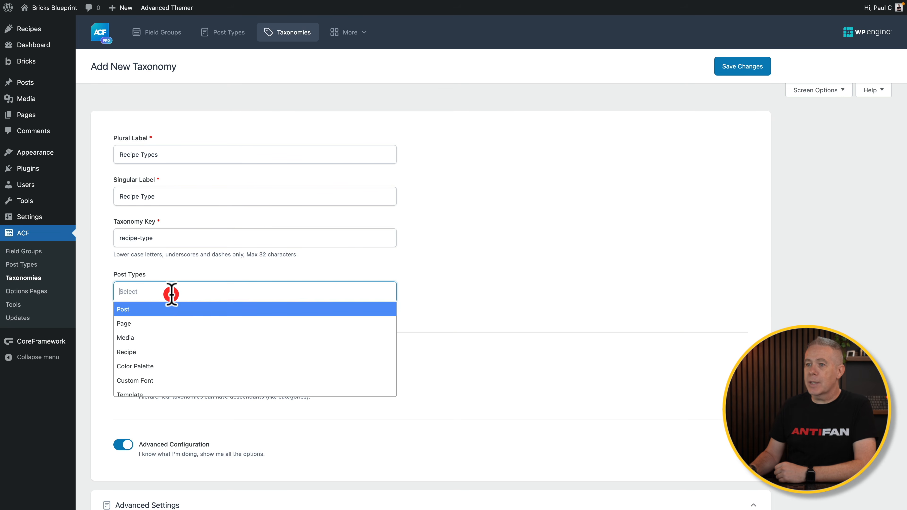
pyautogui.click(168, 352)
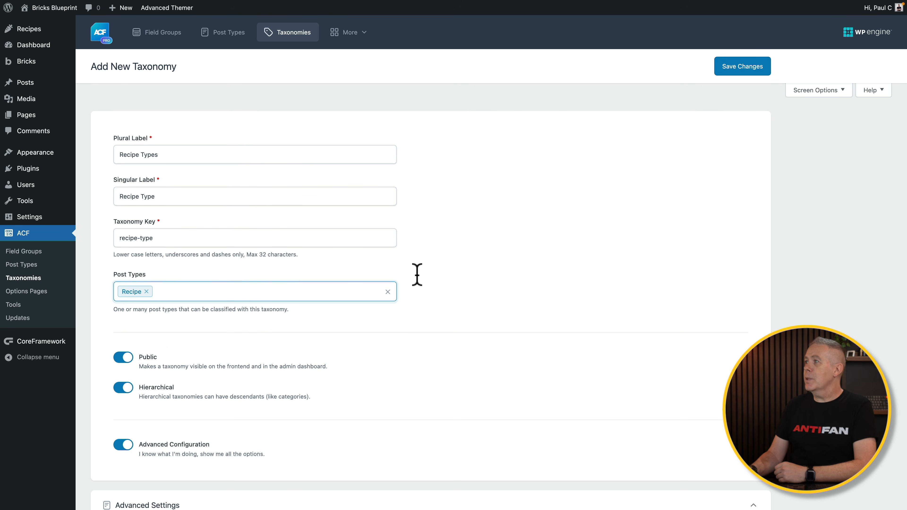
pyautogui.click(745, 68)
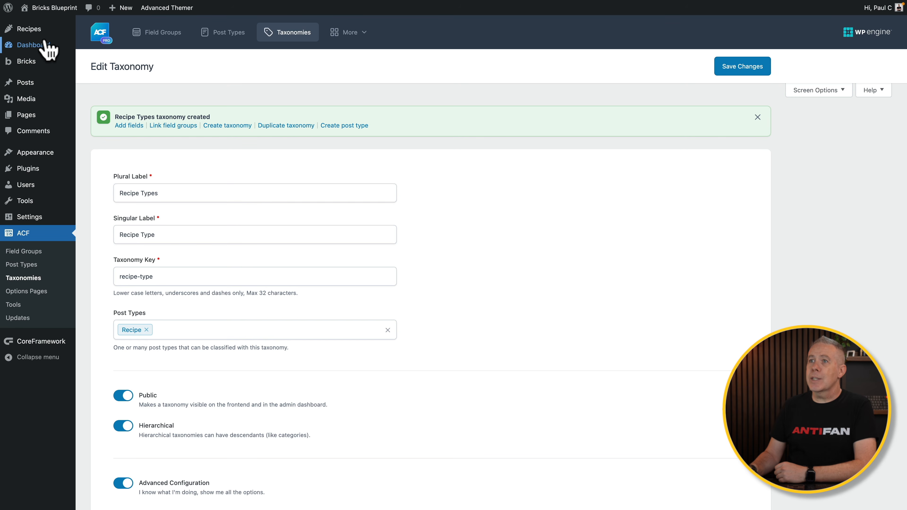
pyautogui.moveTo(32, 30)
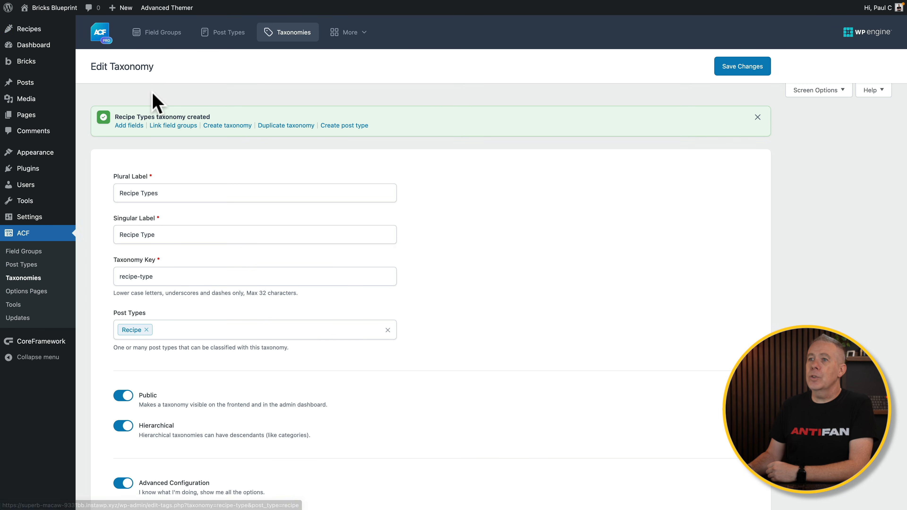
# Create an ACF field group titled Recipe Extra Fields and set its location rule to post type is equal to Recipe
pyautogui.click(33, 253)
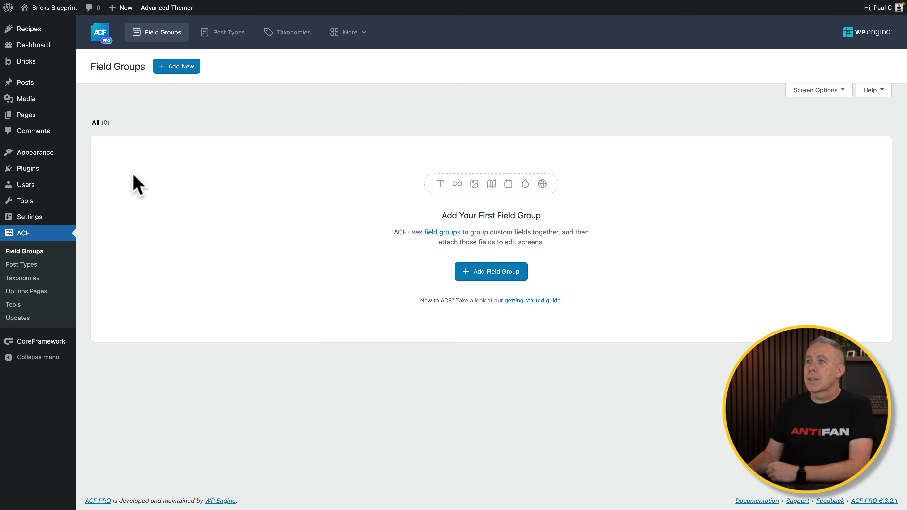
pyautogui.click(174, 67)
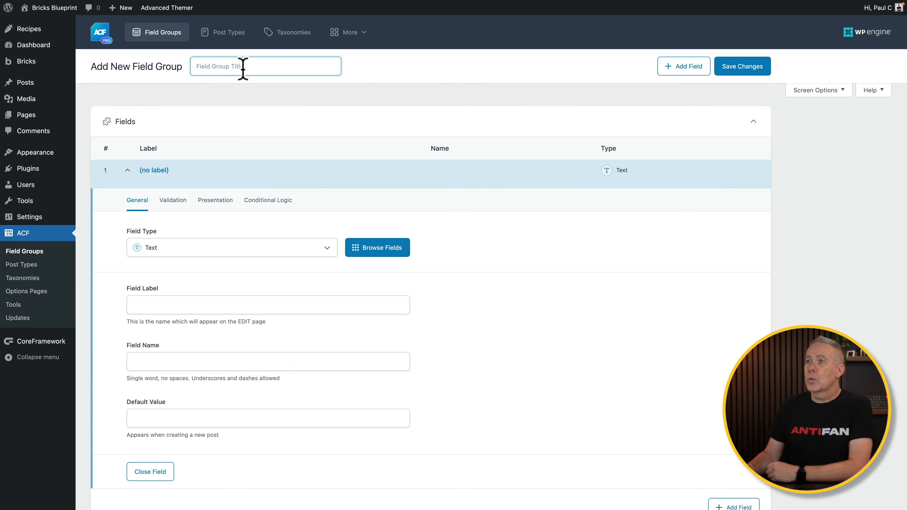
pyautogui.click(241, 66)
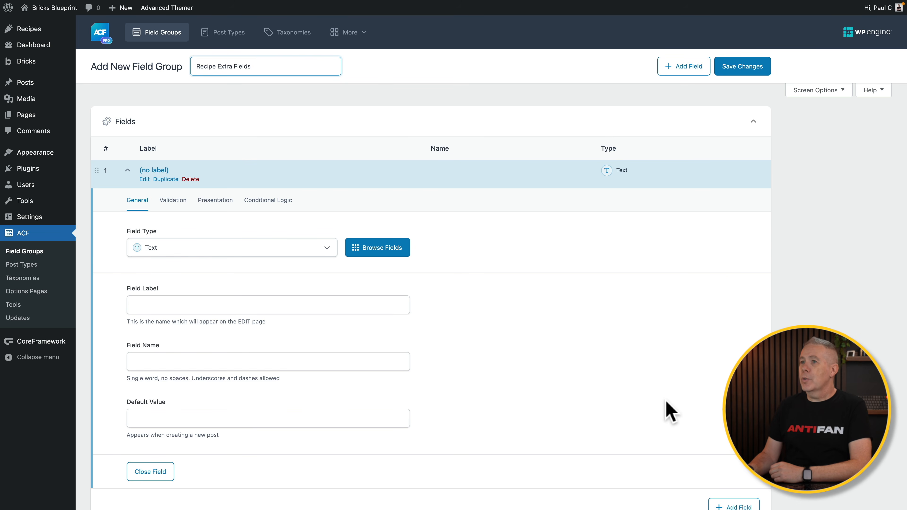
pyautogui.scroll(-6, 668, 412)
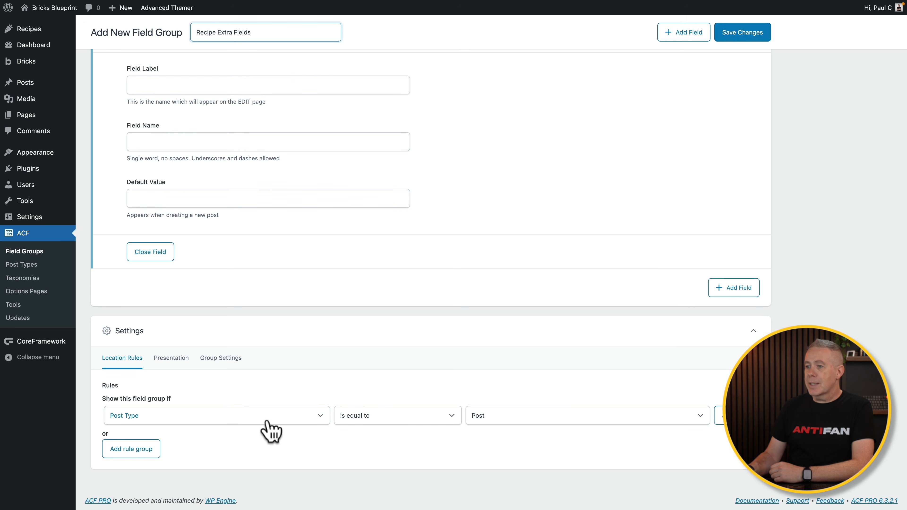
pyautogui.click(481, 415)
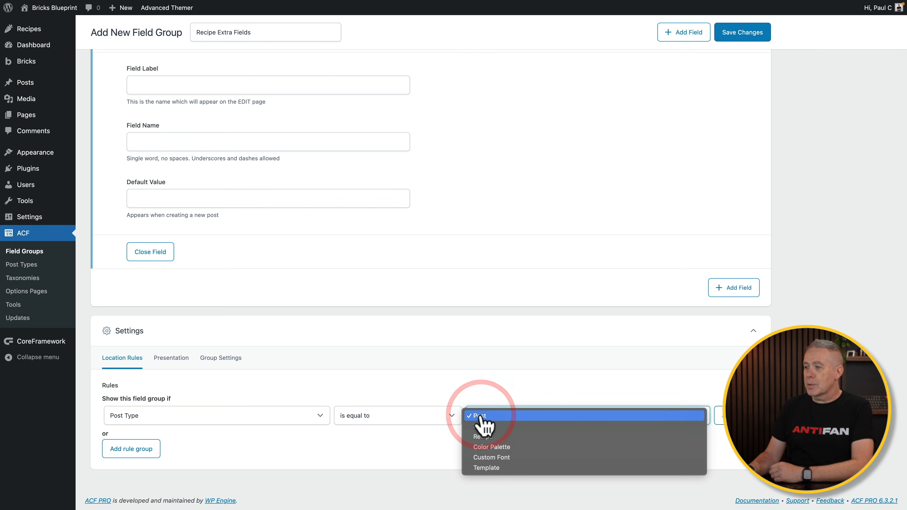
pyautogui.click(482, 436)
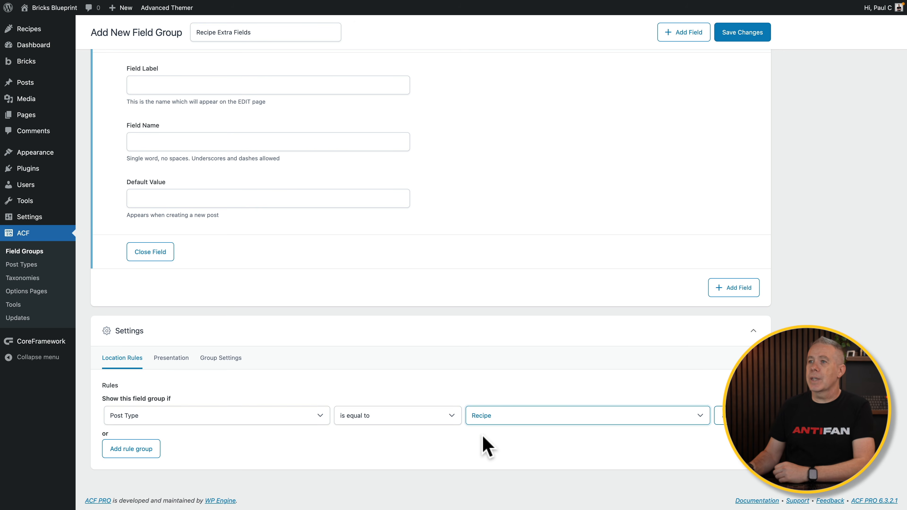
# Make the first field a Number field labelled Preparation Time with the name preparation_time, check its validation options and collapse it
pyautogui.scroll(6, 486, 442)
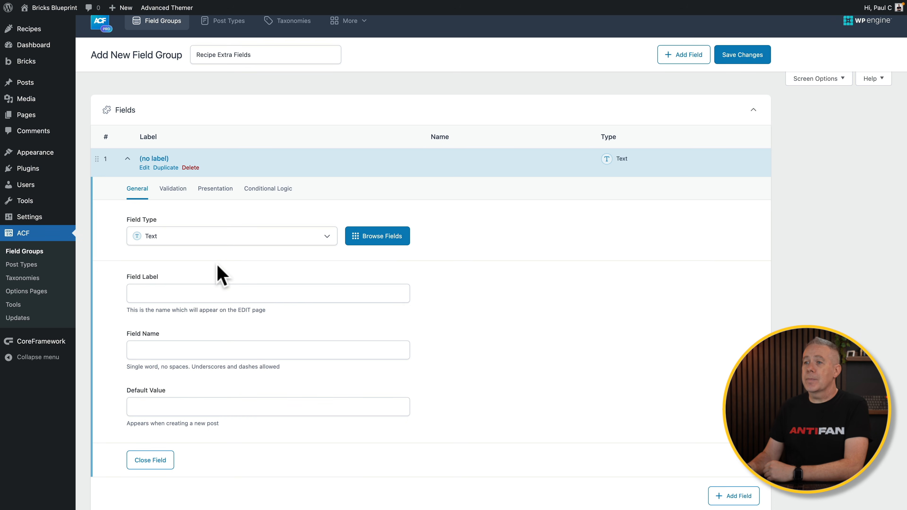
pyautogui.click(256, 239)
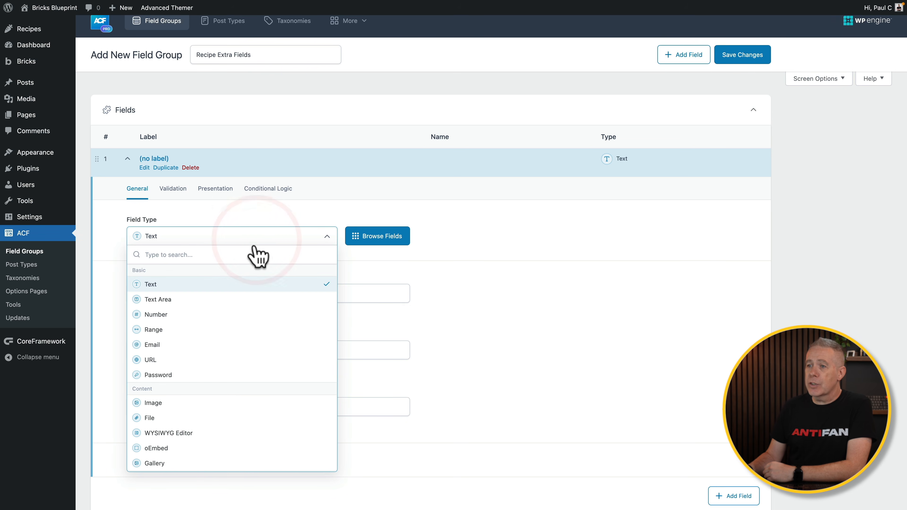
pyautogui.click(216, 314)
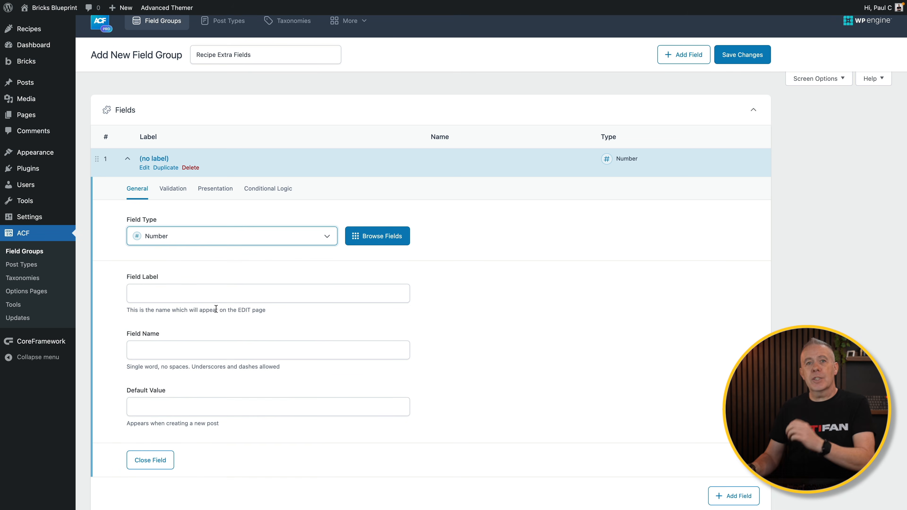
pyautogui.click(196, 296)
pyautogui.write('Preparation Time')
pyautogui.click(185, 350)
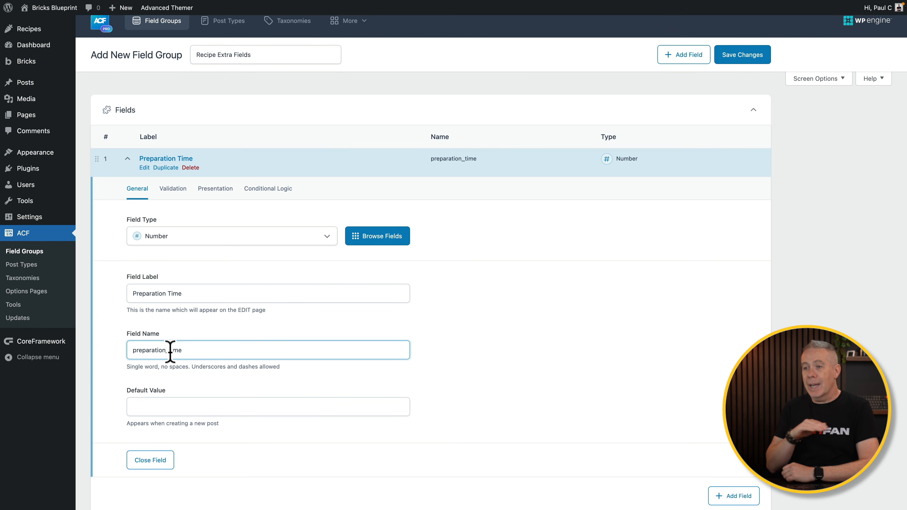
pyautogui.scroll(1, 266, 355)
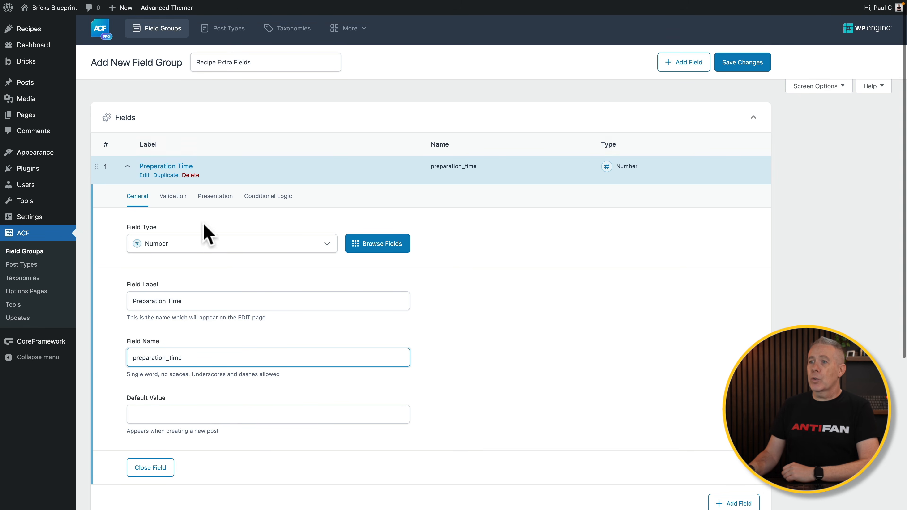
pyautogui.click(174, 196)
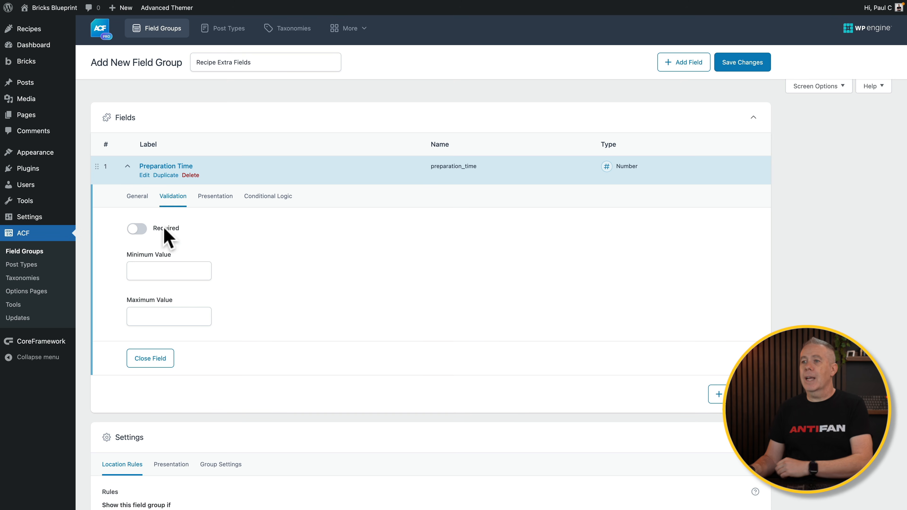
pyautogui.click(128, 167)
# Add a second field of type Number labelled Yield and collapse it
pyautogui.click(749, 212)
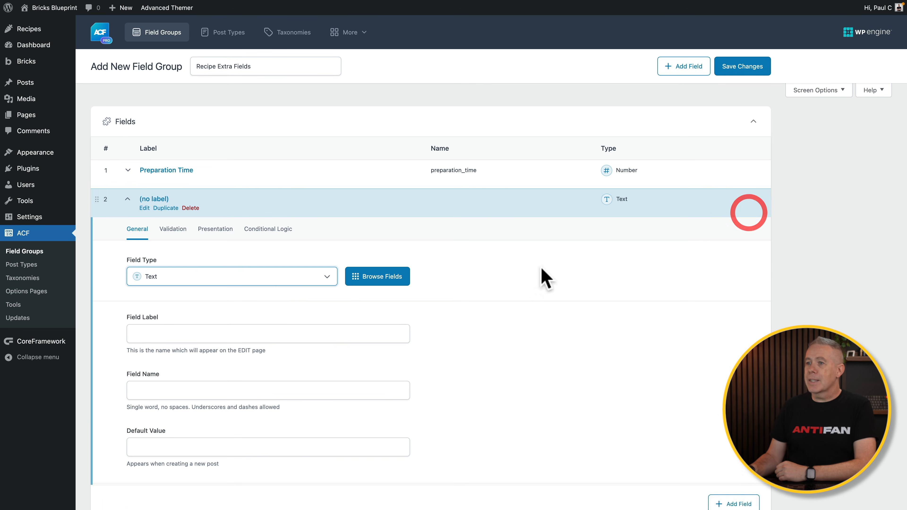
pyautogui.click(270, 277)
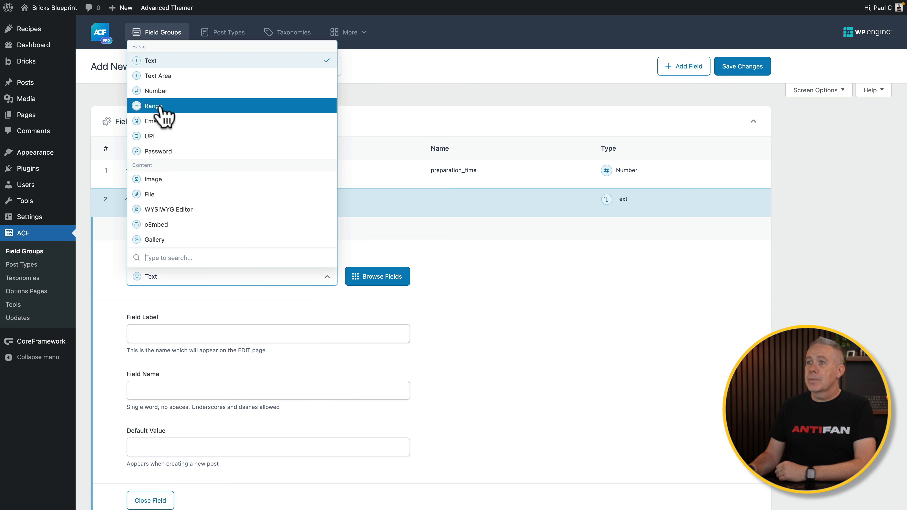
pyautogui.click(172, 91)
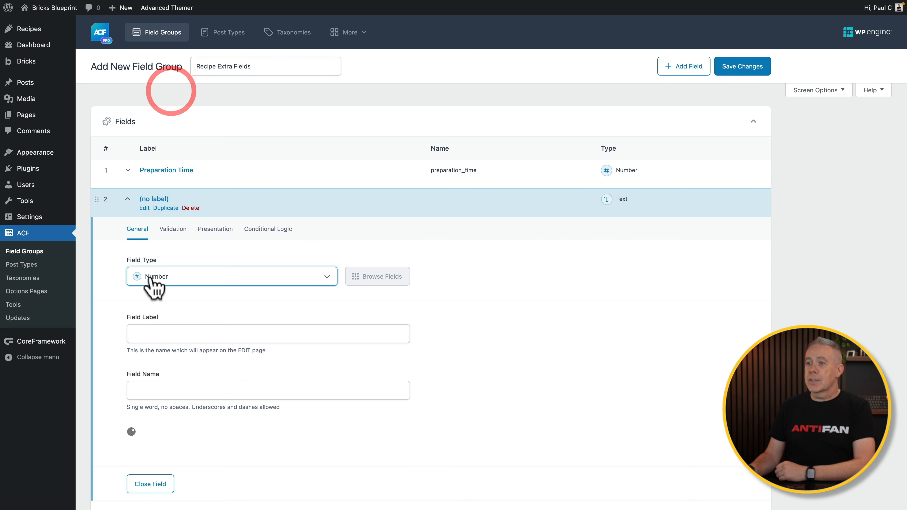
pyautogui.click(152, 336)
pyautogui.write('Yield')
pyautogui.click(151, 200)
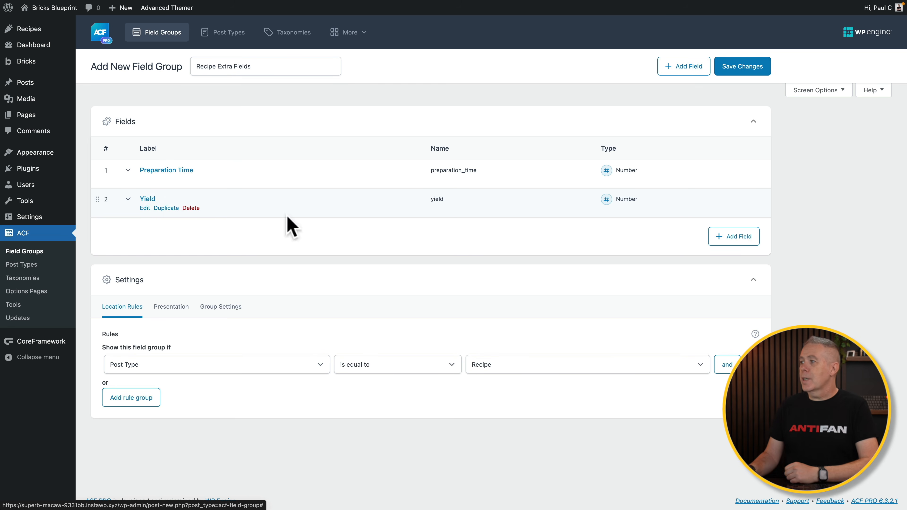
# Add a third field of type Number labelled Calories Per Serving and close it
pyautogui.click(736, 237)
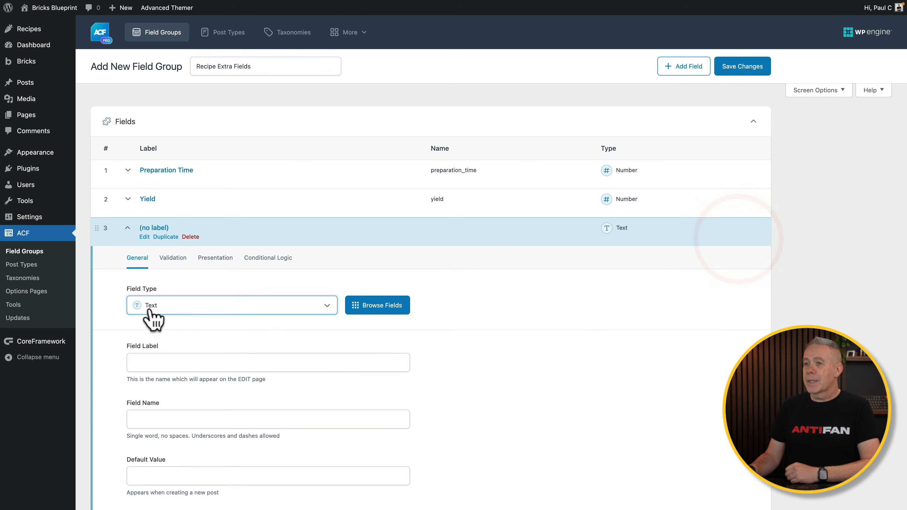
pyautogui.click(179, 308)
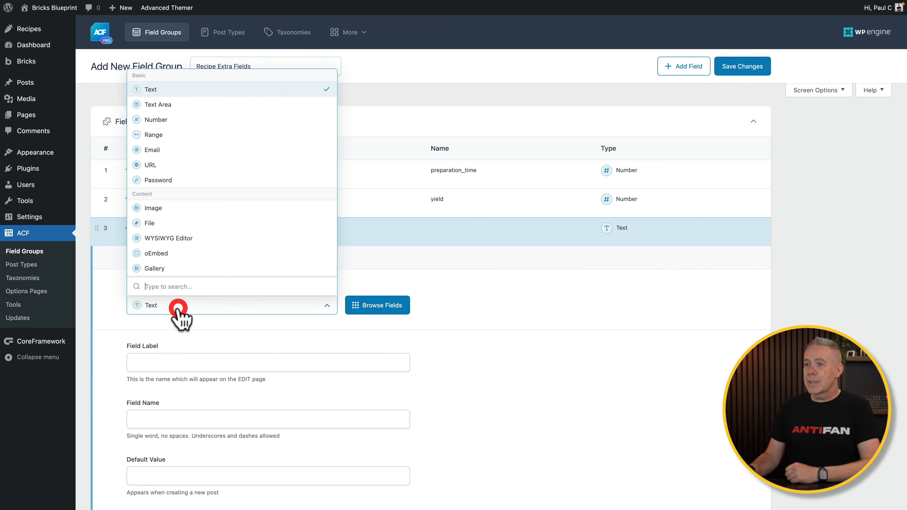
pyautogui.click(172, 120)
pyautogui.click(173, 363)
pyautogui.write('Calories Per Serving')
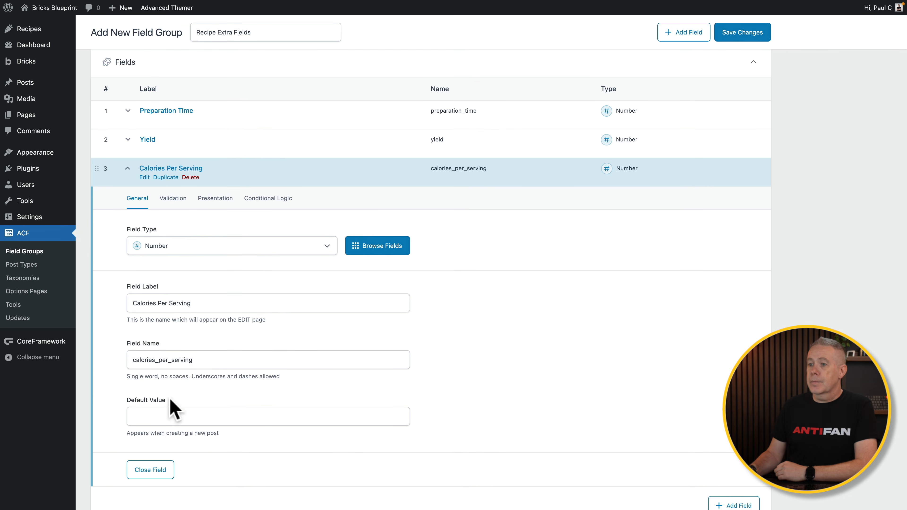
pyautogui.click(161, 475)
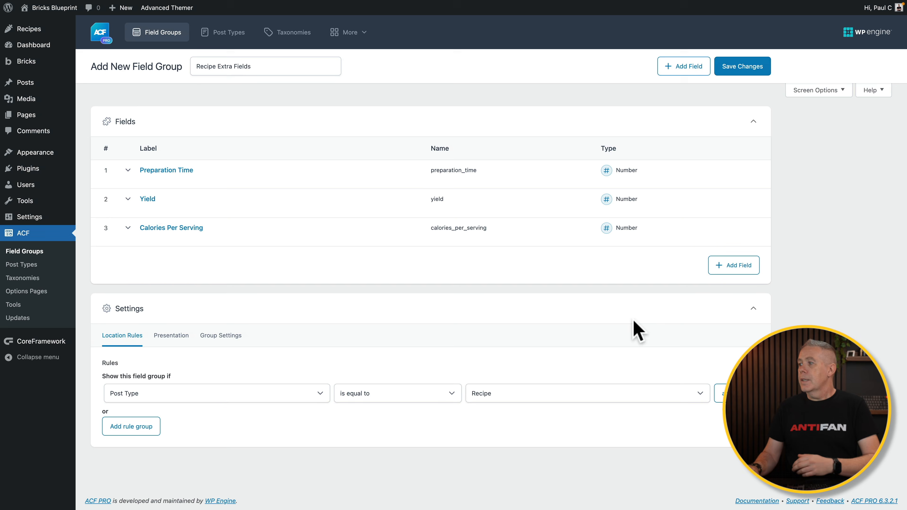
# Add a fourth field of type Text Area labelled Recipe Overview and collapse it
pyautogui.click(717, 274)
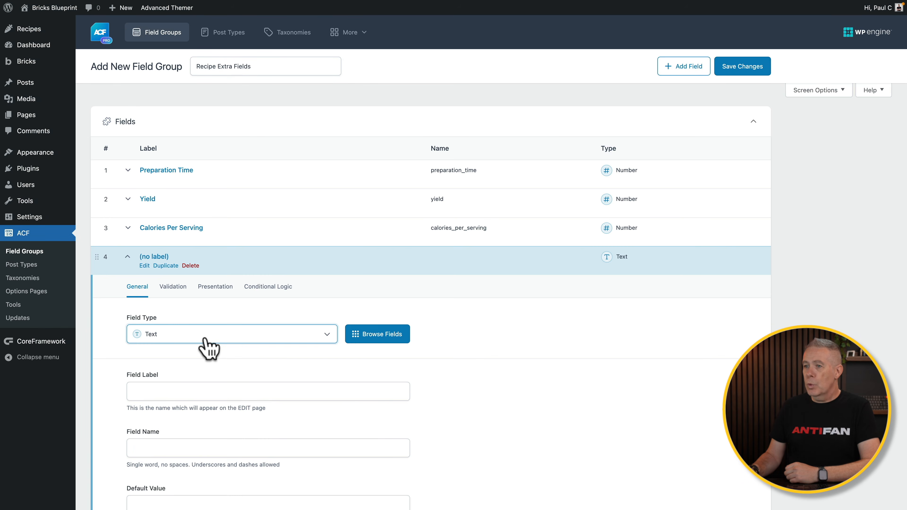
pyautogui.click(206, 337)
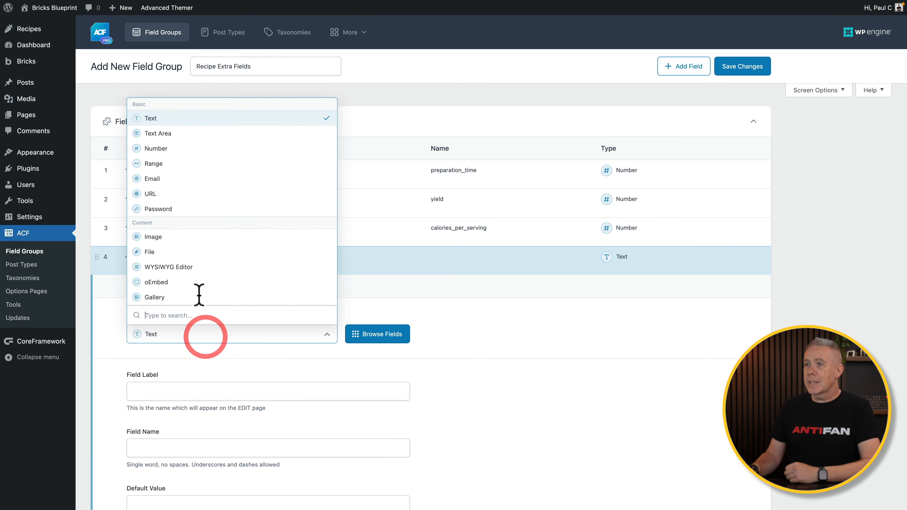
pyautogui.click(176, 135)
pyautogui.click(173, 391)
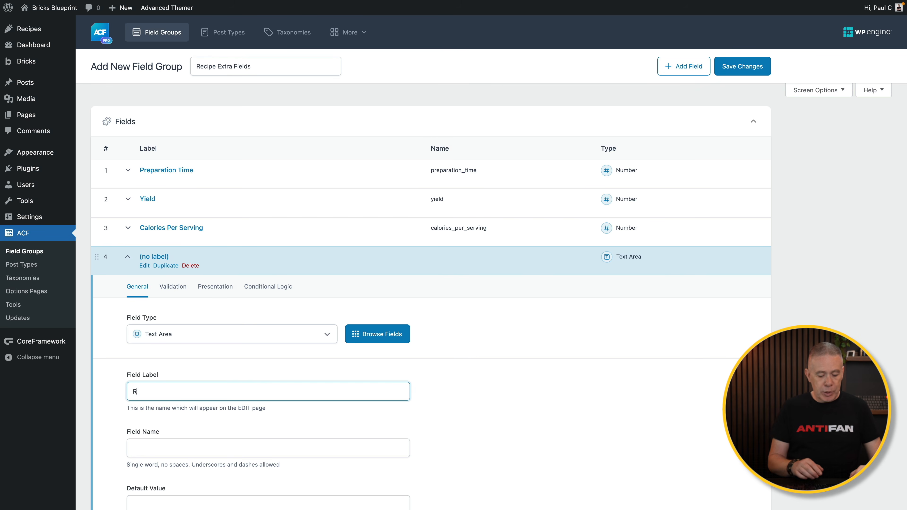
pyautogui.write('Recipe Overv')
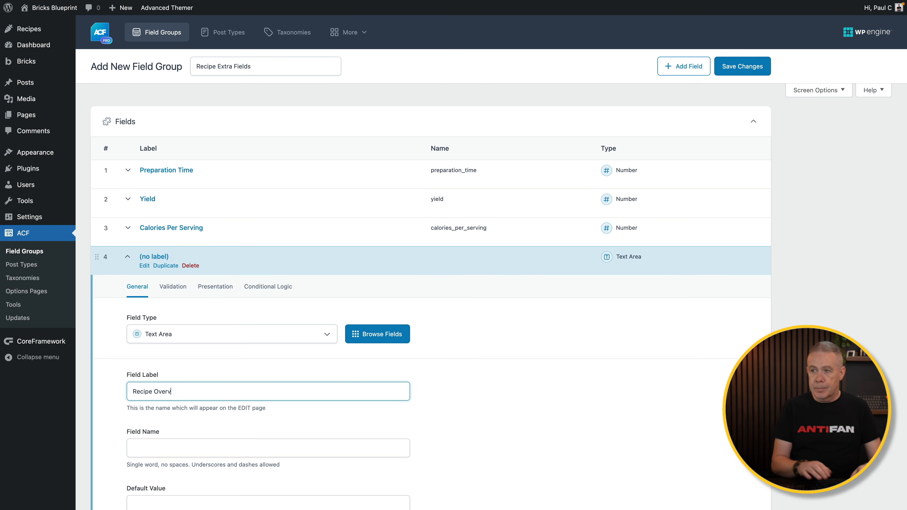
pyautogui.write('iew')
pyautogui.click(718, 263)
# Add a fifth field of type WYSIWYG Editor labelled Ingredients
pyautogui.click(718, 296)
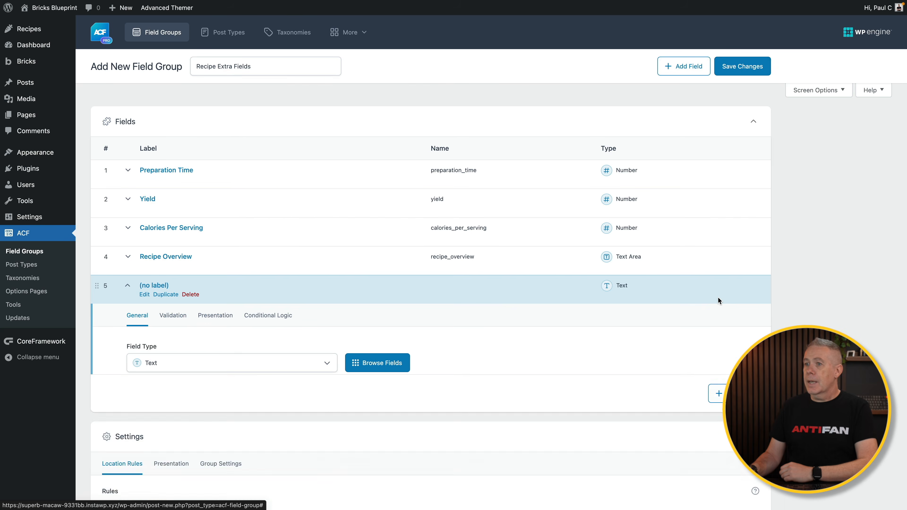
pyautogui.click(207, 368)
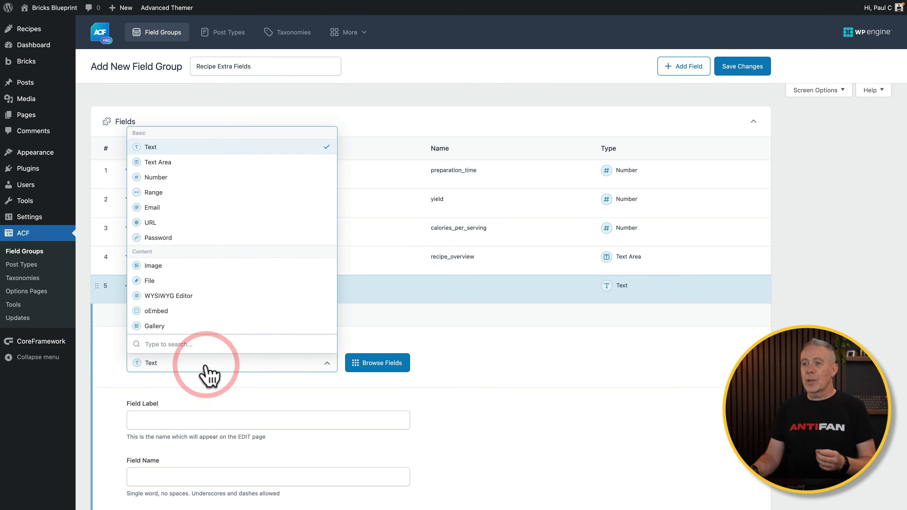
pyautogui.click(193, 307)
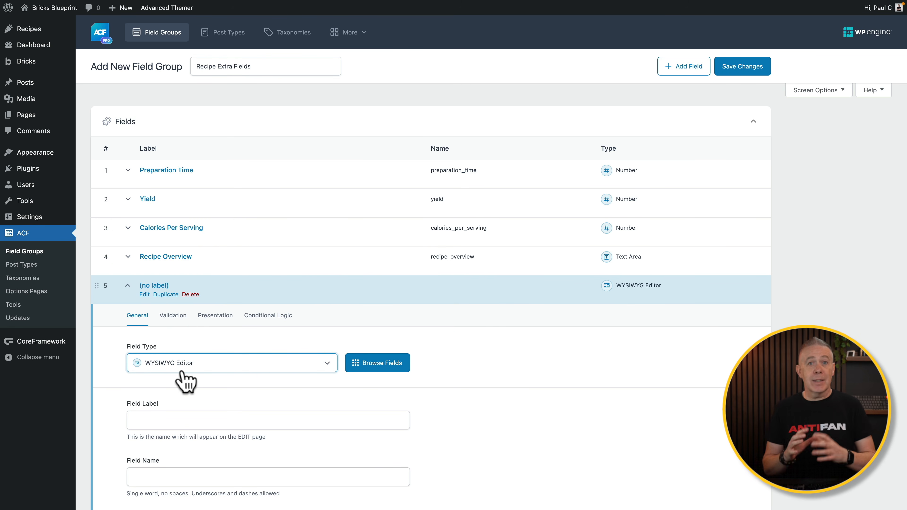
pyautogui.scroll(-3, 184, 381)
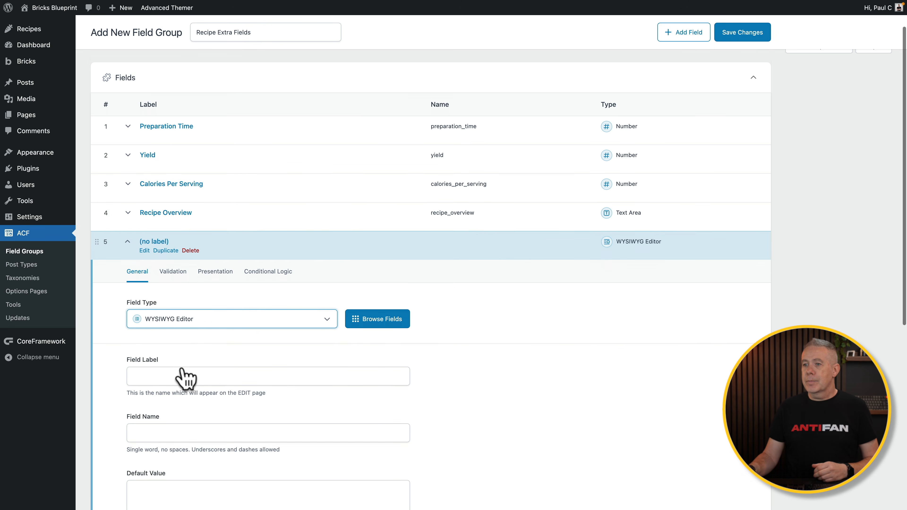
pyautogui.click(181, 347)
pyautogui.write('Ingredients')
pyautogui.click(203, 396)
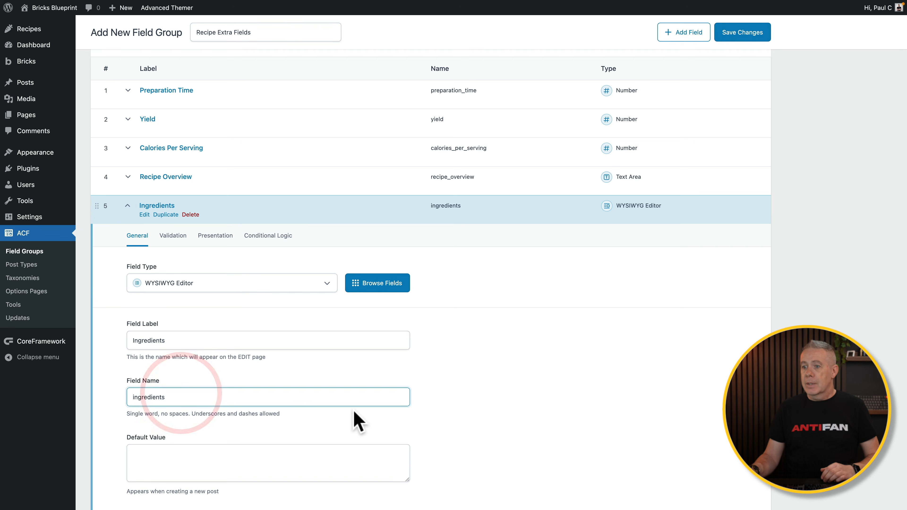
# Set the Ingredients field's editor tabs to Visual Only and its toolbar to Basic, and collapse the field
pyautogui.click(224, 231)
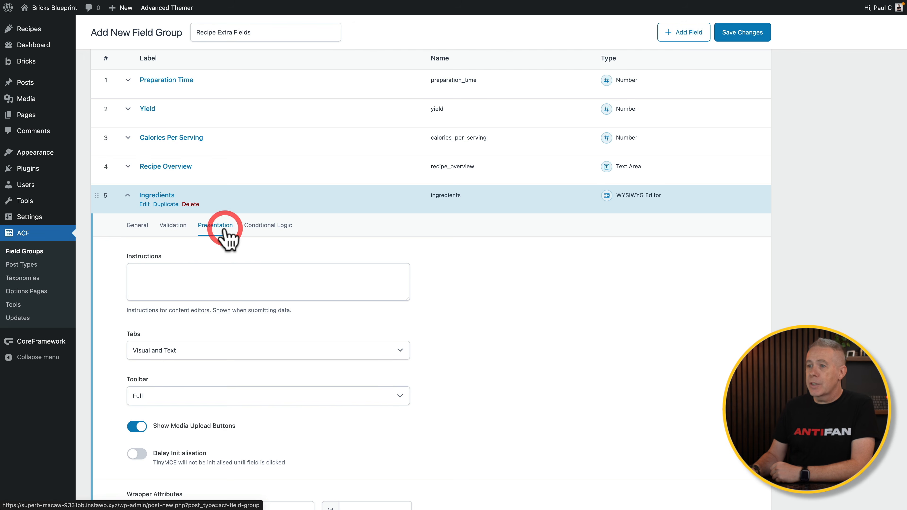
pyautogui.scroll(-2, 421, 378)
pyautogui.click(390, 321)
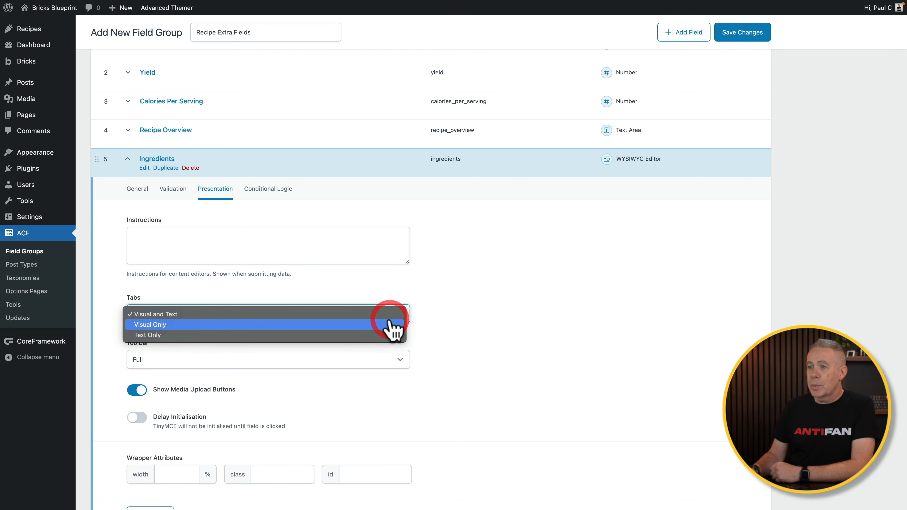
pyautogui.click(292, 325)
pyautogui.click(333, 361)
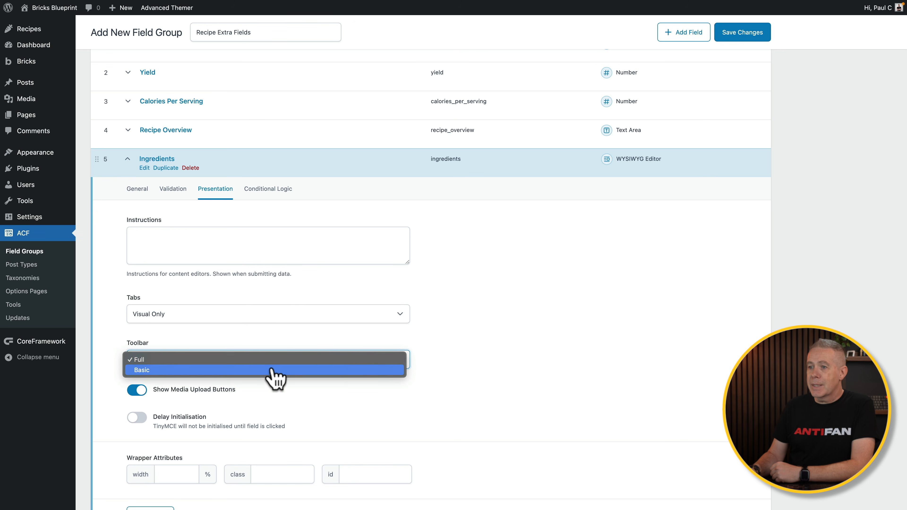
pyautogui.click(274, 371)
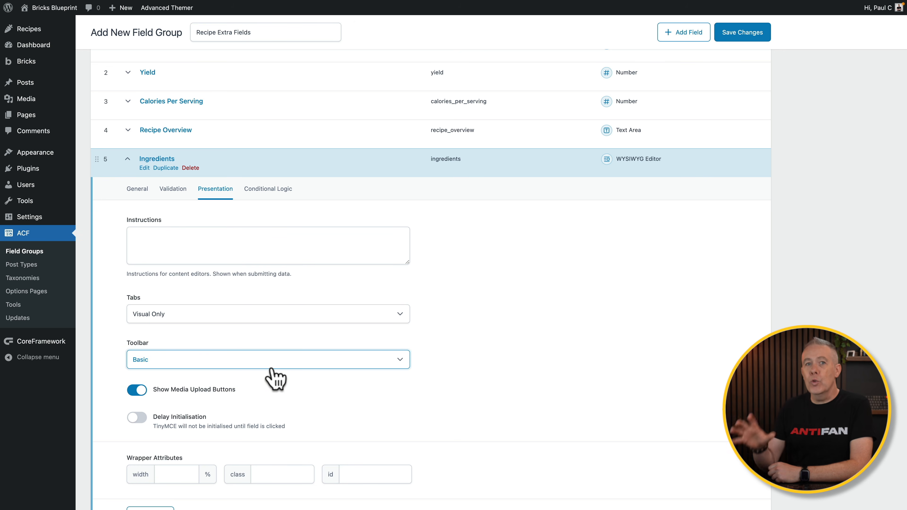
pyautogui.click(150, 161)
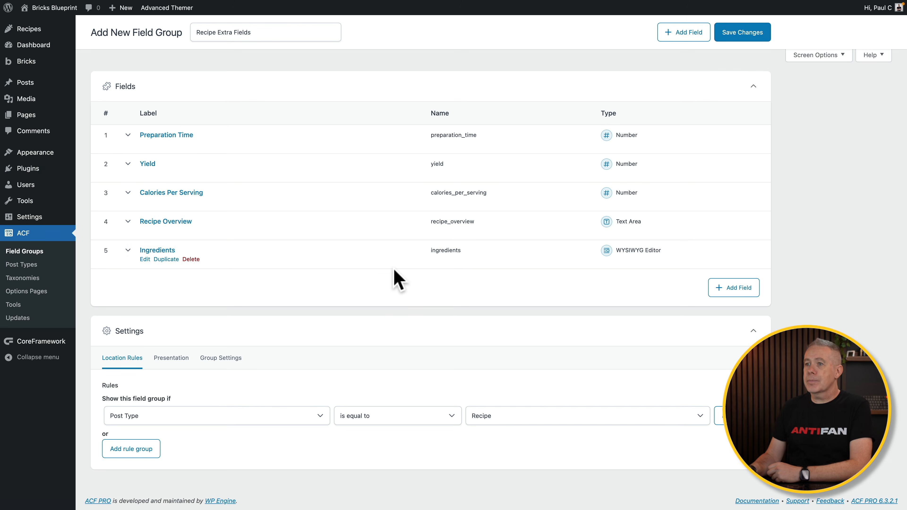
# Add a sixth field of type WYSIWYG Editor labelled Instructions
pyautogui.click(735, 288)
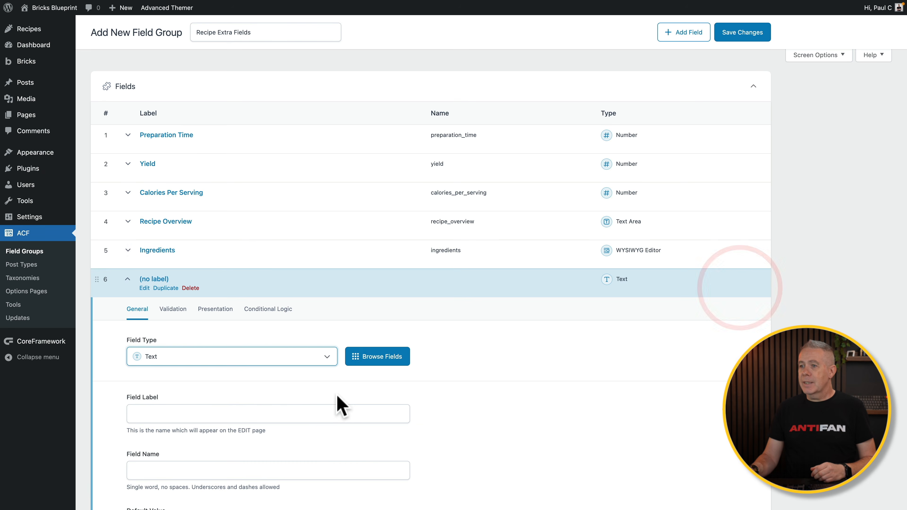
pyautogui.click(284, 359)
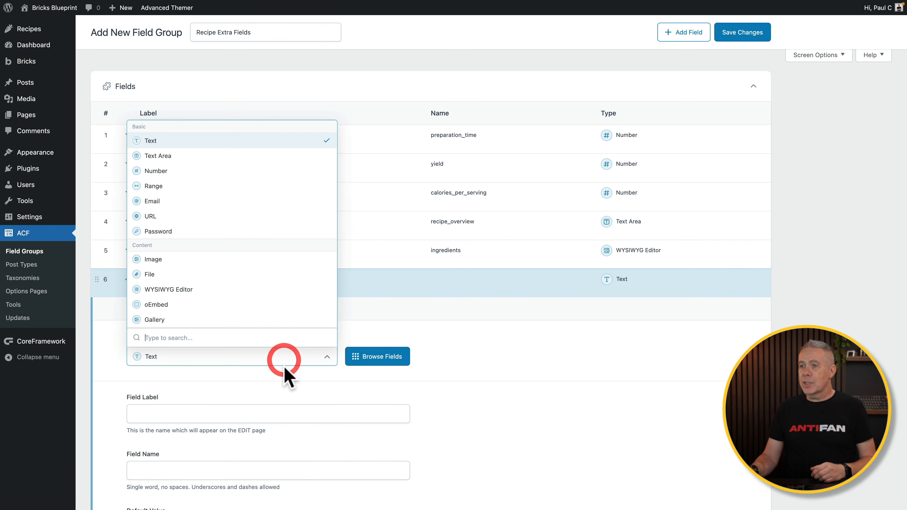
pyautogui.click(196, 290)
pyautogui.scroll(-3, 404, 379)
pyautogui.click(324, 318)
pyautogui.write('Instructions')
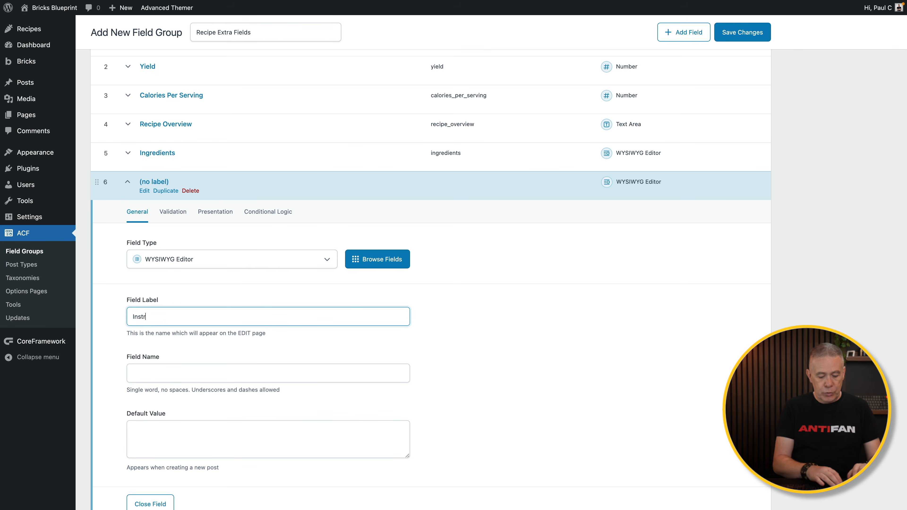
pyautogui.click(295, 363)
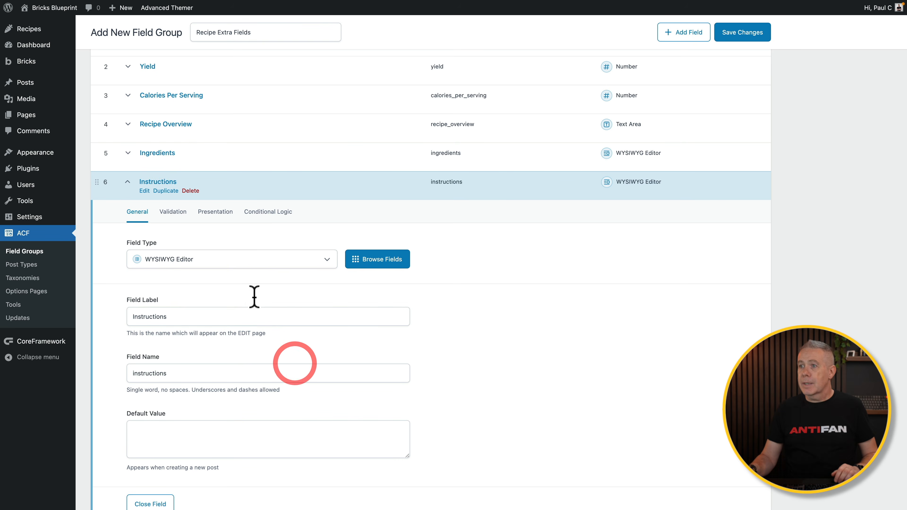
# Set the Instructions field's toolbar to Basic and its editor tabs to Visual Only, and collapse the field
pyautogui.click(214, 214)
pyautogui.click(291, 383)
pyautogui.click(271, 392)
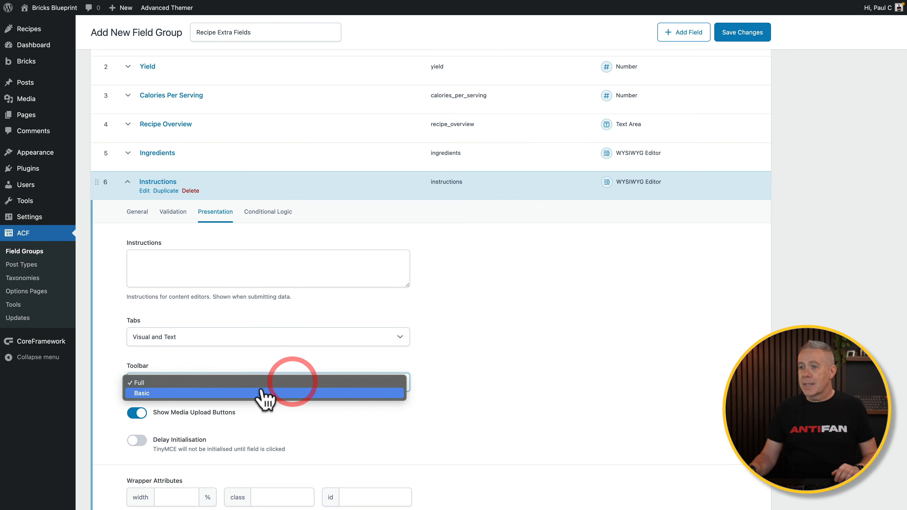
pyautogui.click(266, 339)
pyautogui.click(261, 348)
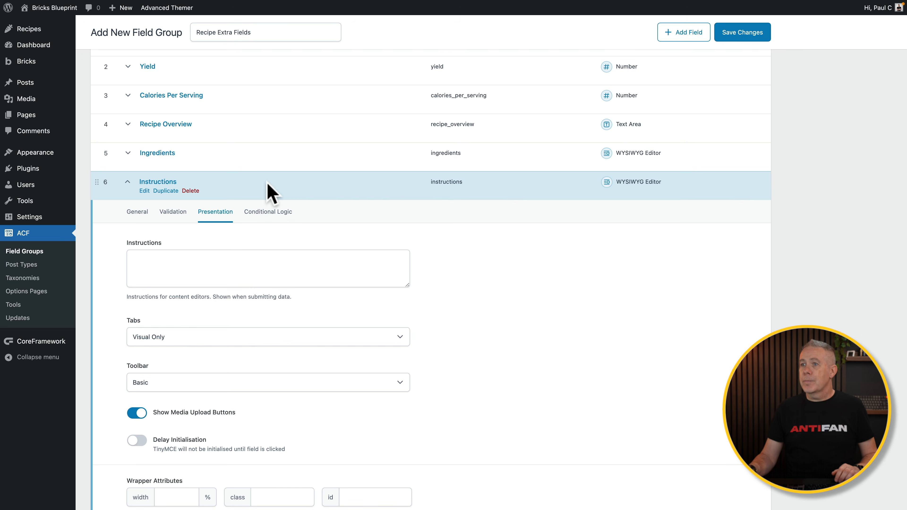
pyautogui.click(268, 187)
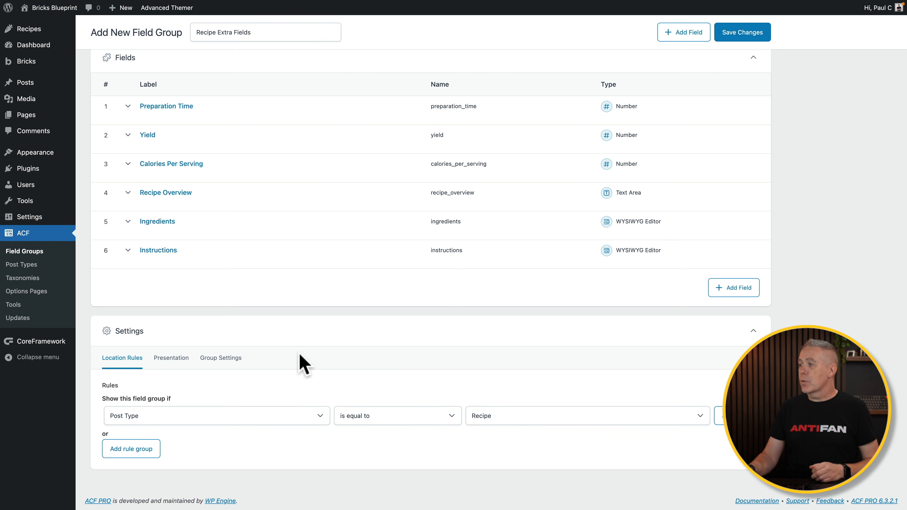
# Add a seventh field of type Repeater labelled Nutritional information
pyautogui.click(738, 288)
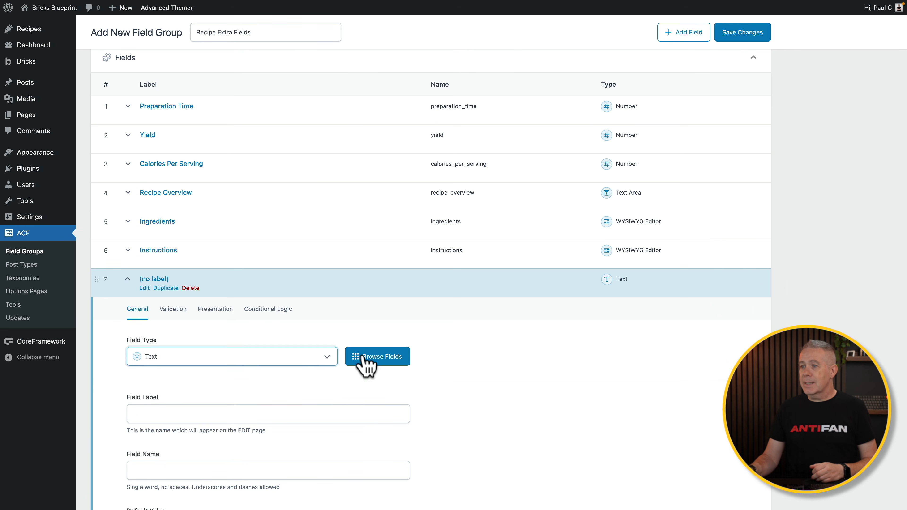
pyautogui.click(323, 358)
pyautogui.scroll(-10, 291, 320)
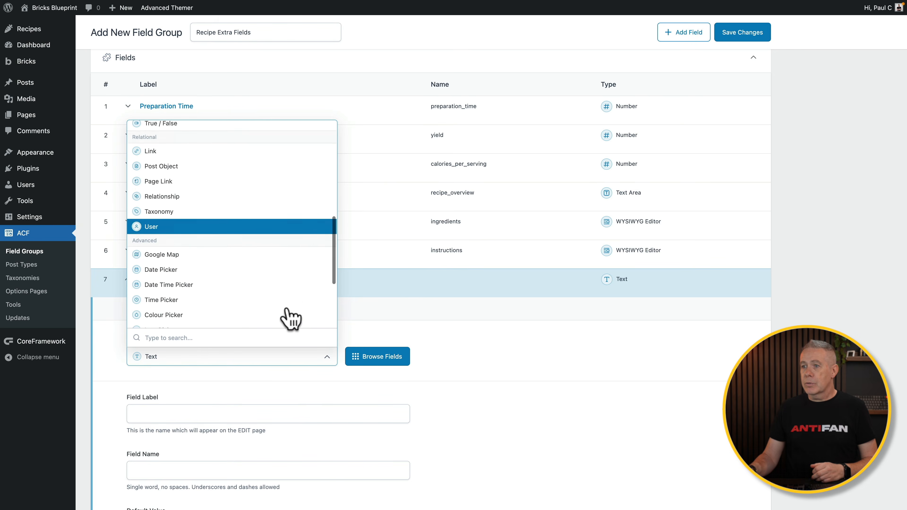
pyautogui.scroll(-1, 290, 318)
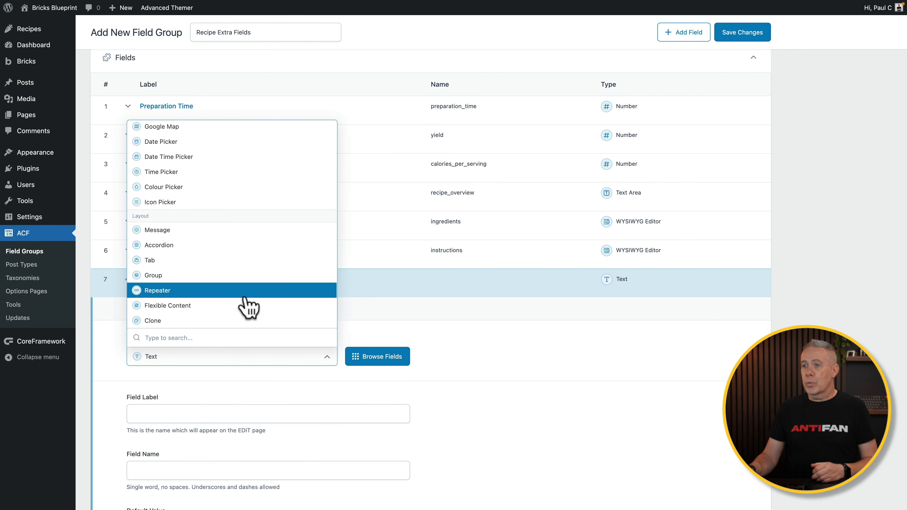
pyautogui.click(245, 297)
pyautogui.scroll(-5, 521, 388)
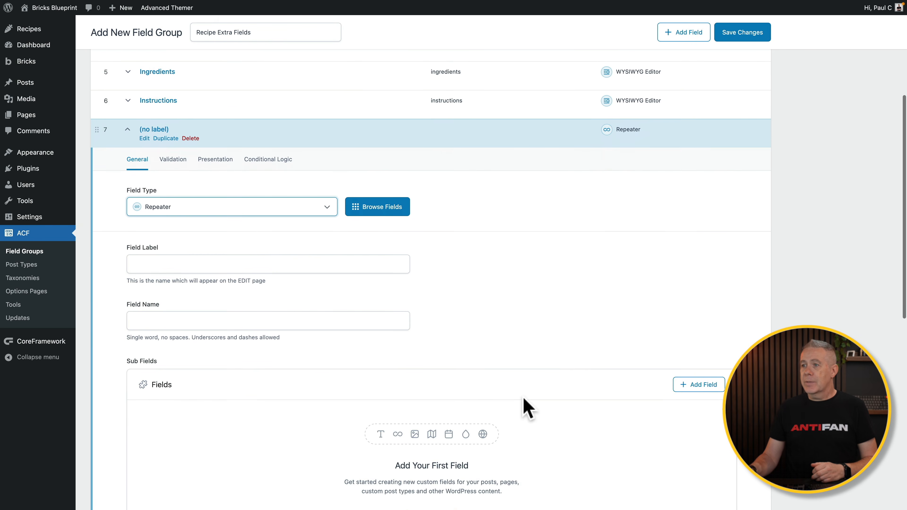
pyautogui.click(247, 264)
pyautogui.write('Nutritional information')
pyautogui.click(240, 318)
# Add a Text sub-field labelled Nutrition Type to the Nutritional information repeater and close it
pyautogui.scroll(-3, 349, 368)
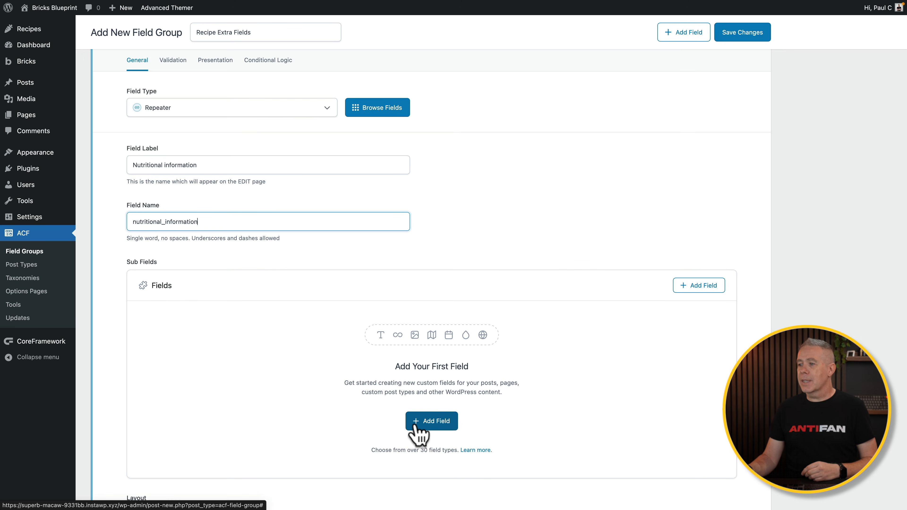
pyautogui.click(437, 423)
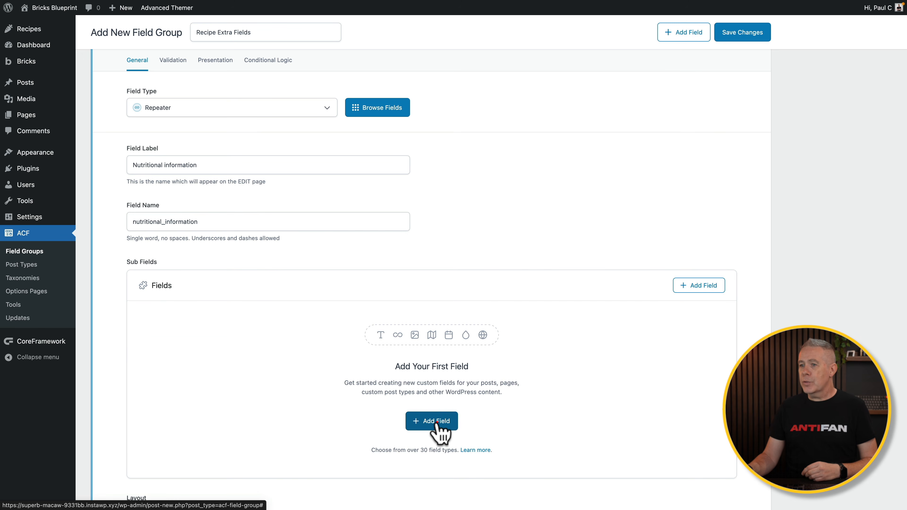
pyautogui.scroll(-5, 436, 423)
pyautogui.scroll(-2, 437, 422)
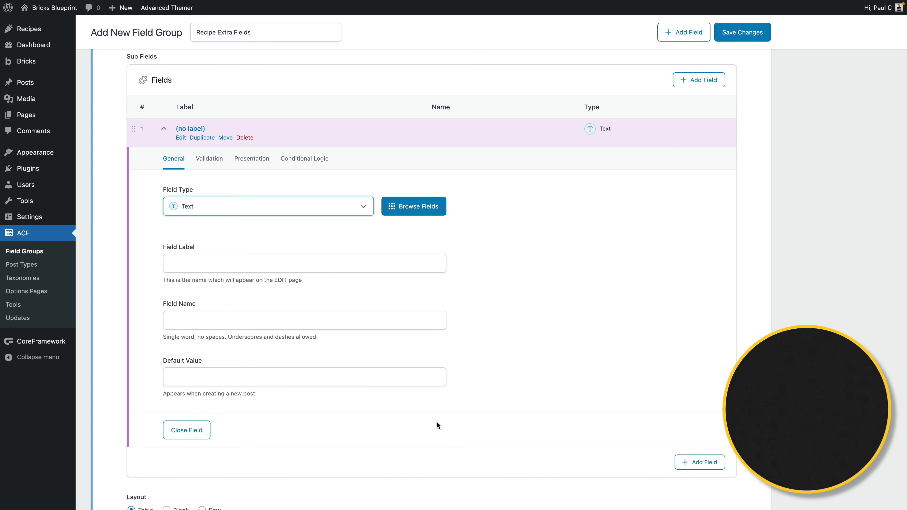
pyautogui.click(220, 266)
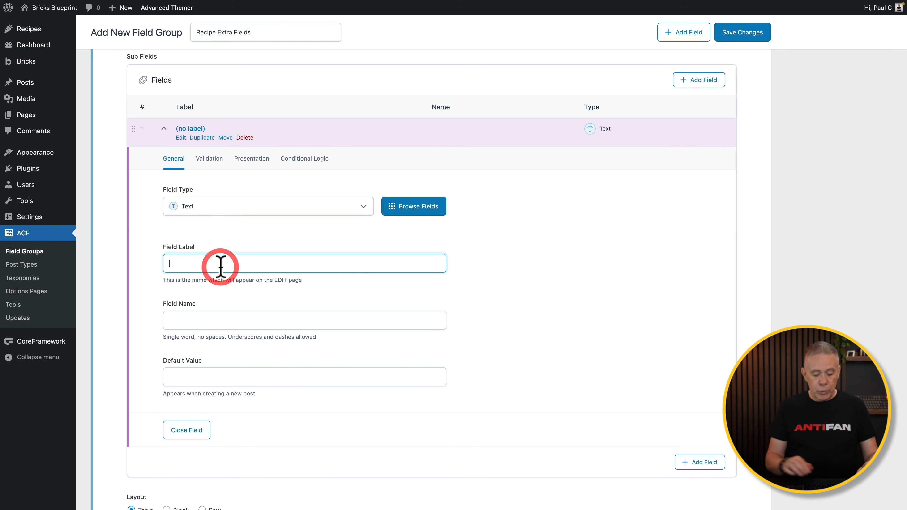
pyautogui.write('Nutrition Type')
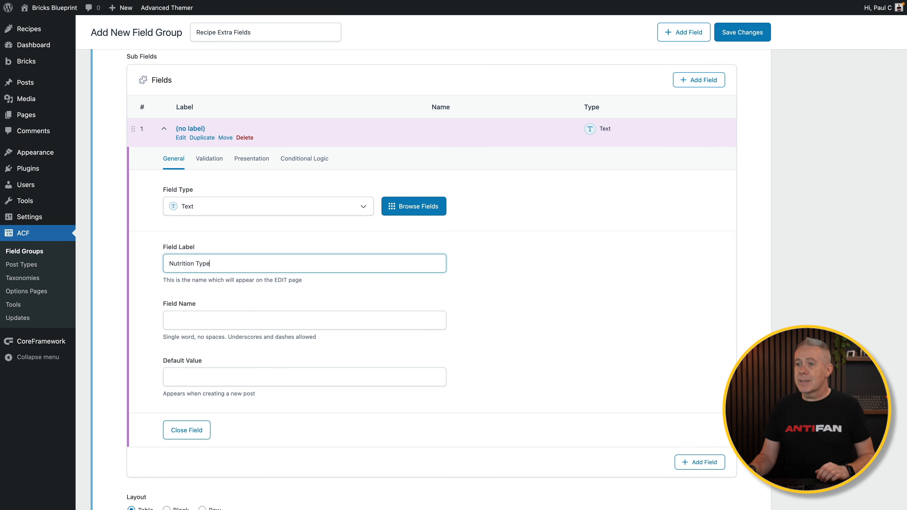
pyautogui.click(216, 319)
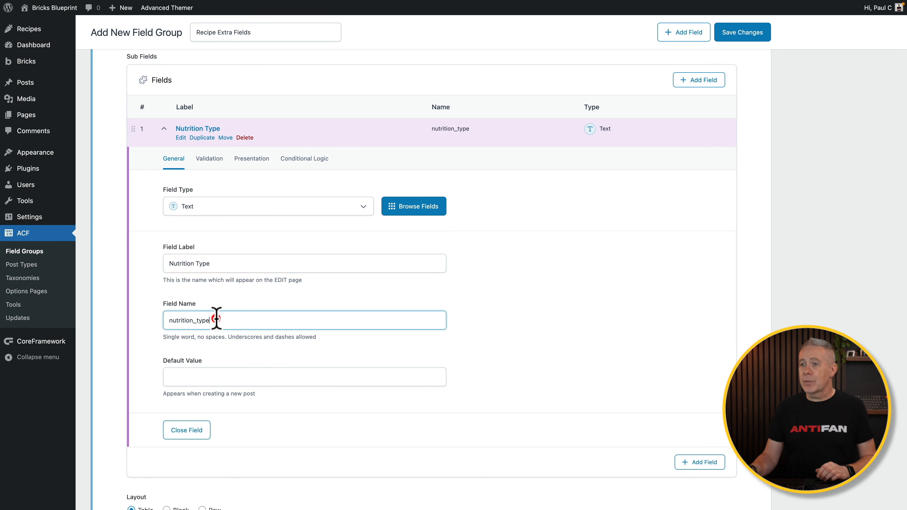
pyautogui.click(187, 431)
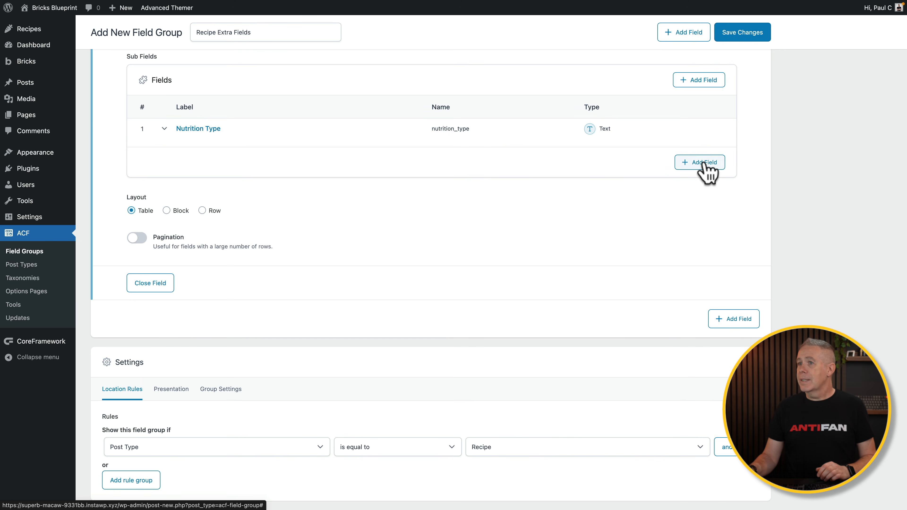
# Add a second Text sub-field labelled Nutrition Value to the Nutritional information repeater and collapse it
pyautogui.scroll(1, 504, 156)
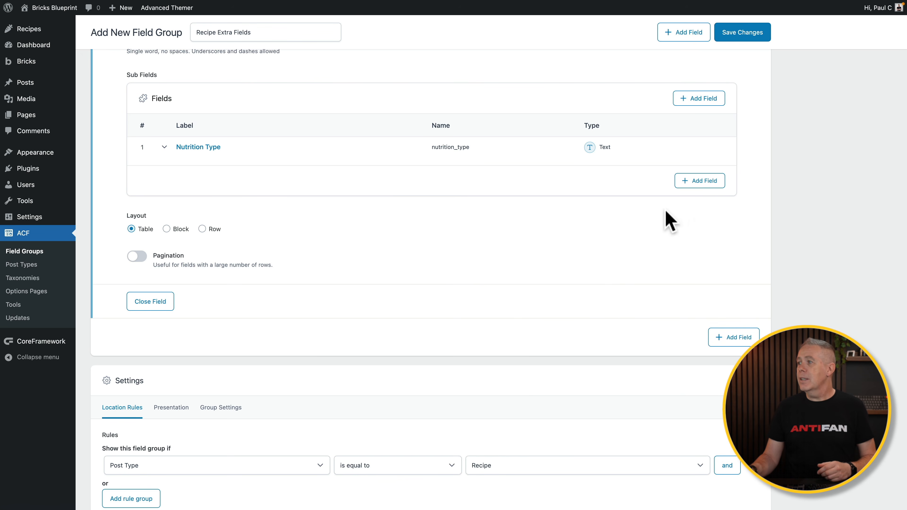
pyautogui.click(699, 182)
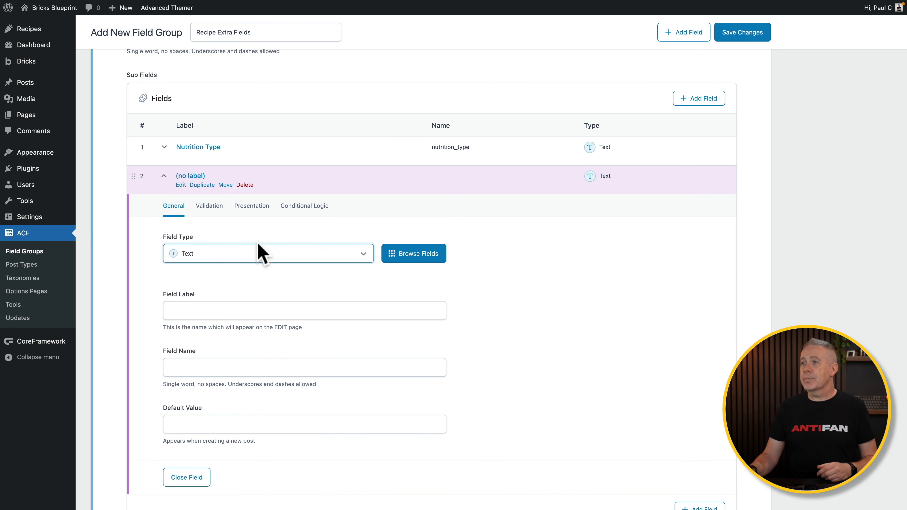
pyautogui.click(230, 309)
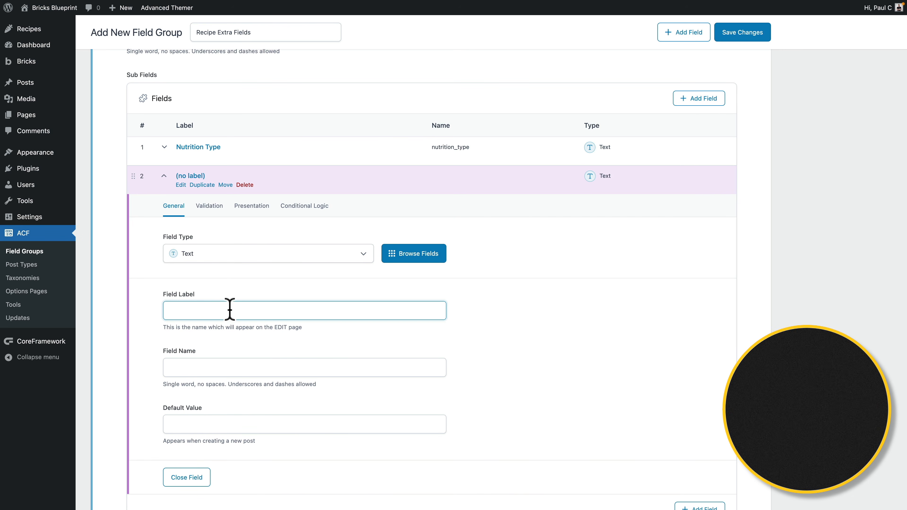
pyautogui.write('Nutrition Value')
pyautogui.click(233, 368)
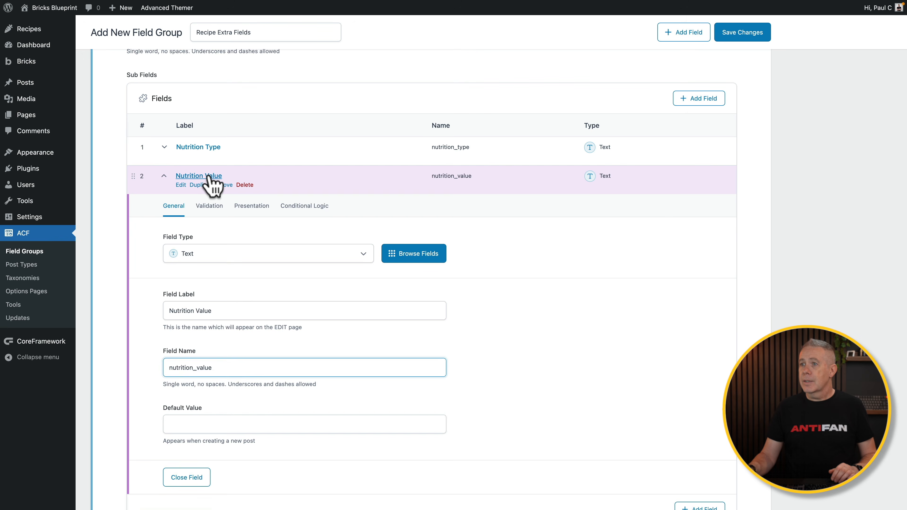
pyautogui.click(208, 177)
# Add a third Text sub-field labelled Daily Allowance to the Nutritional information repeater and collapse it
pyautogui.click(709, 214)
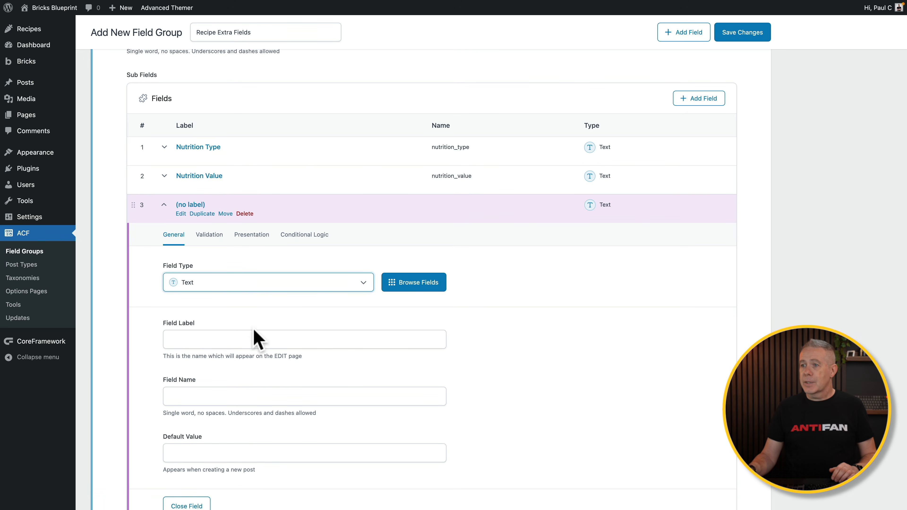
pyautogui.click(252, 336)
pyautogui.write('D')
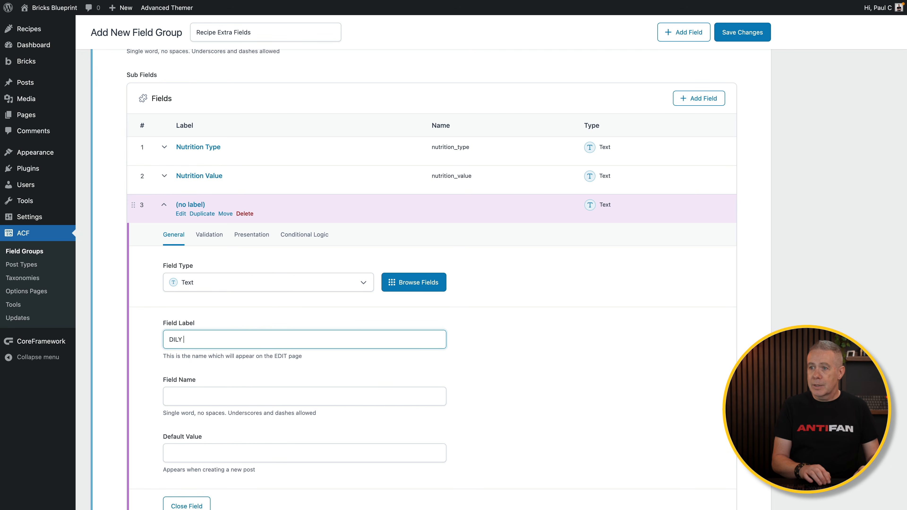
pyautogui.write('aily Allowance')
pyautogui.click(252, 393)
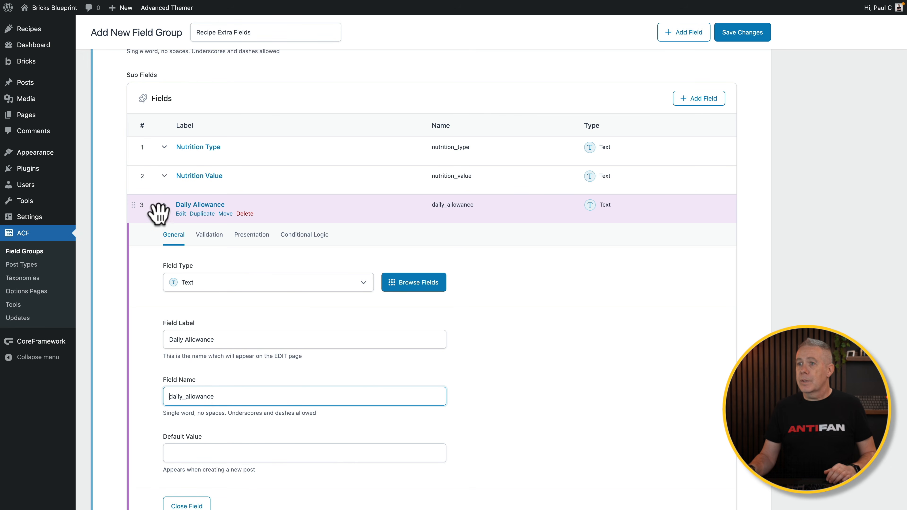
pyautogui.click(165, 204)
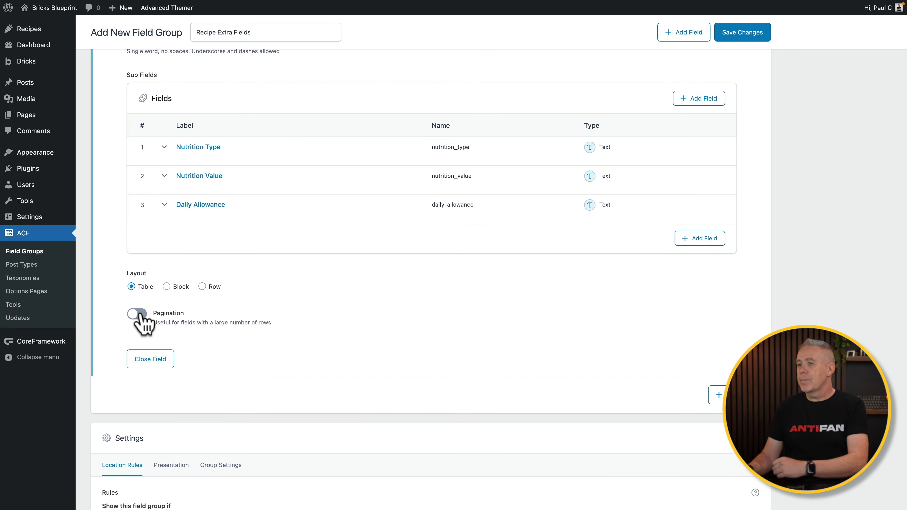
# Check the field group's location rule and save the Recipe Extra Fields group
pyautogui.scroll(-5, 344, 324)
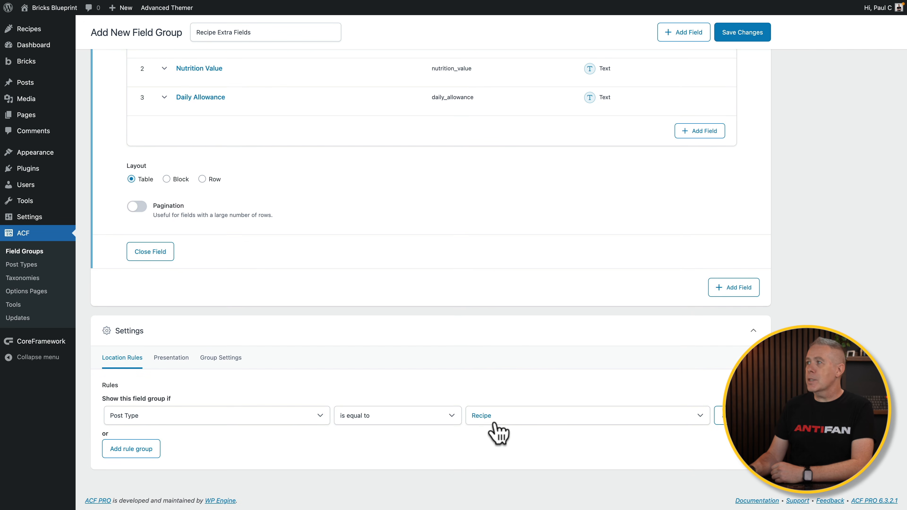
pyautogui.scroll(15, 492, 434)
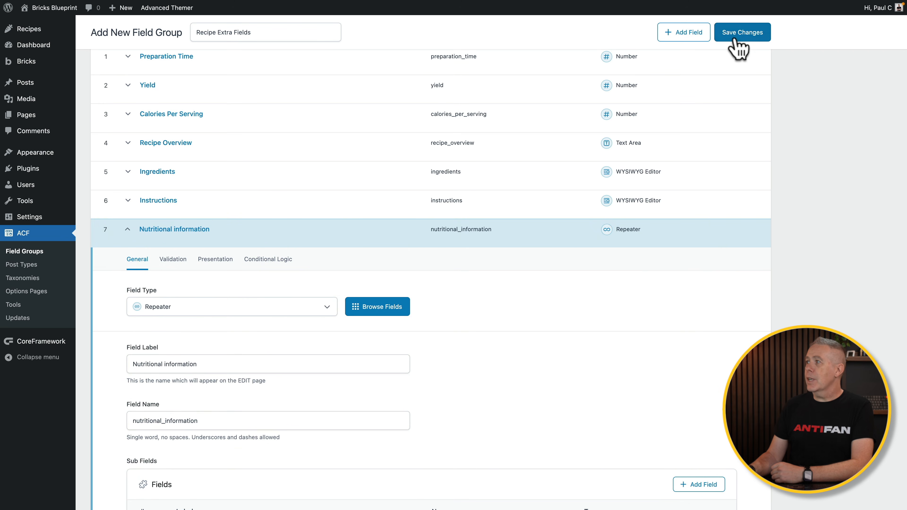
pyautogui.click(739, 32)
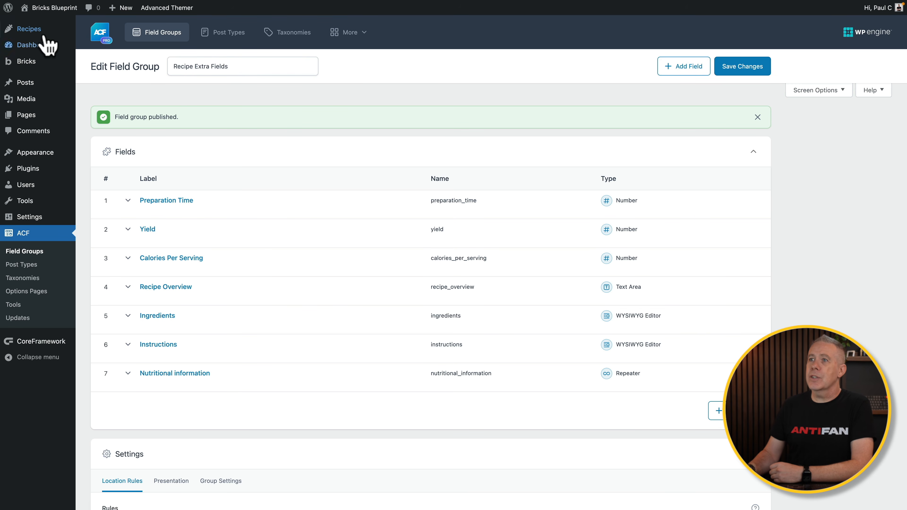
# Open the Recipe Types taxonomy and add a recipe type named Main Meal
pyautogui.moveTo(41, 34)
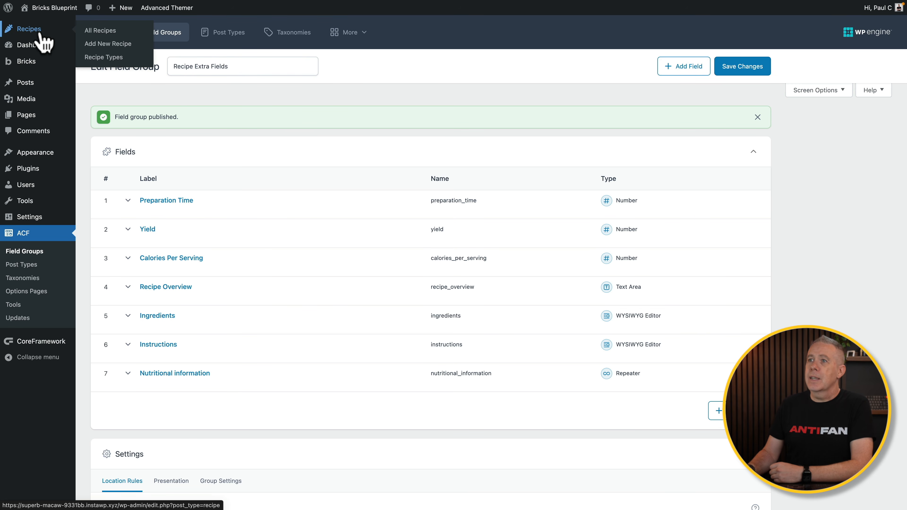
pyautogui.click(103, 58)
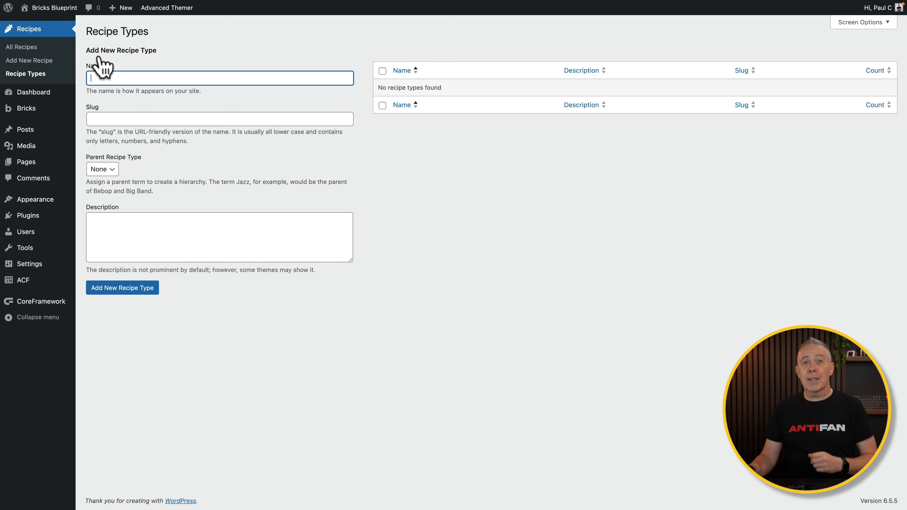
pyautogui.write('Main Meal')
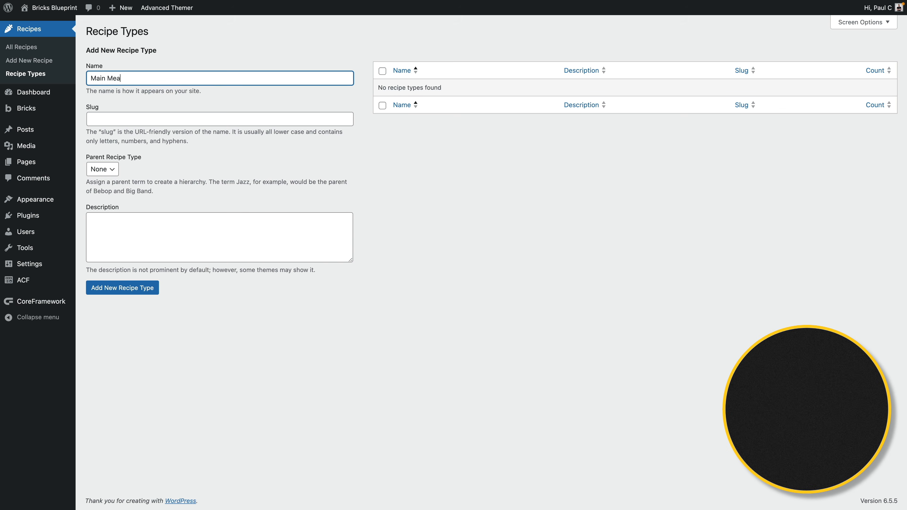
pyautogui.click(118, 288)
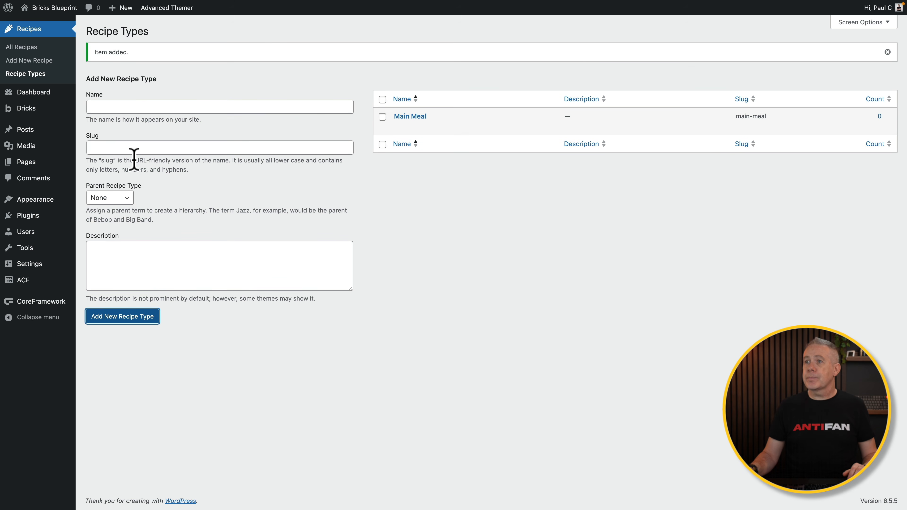
# Add two more recipe types named Desserts and Vegan
pyautogui.click(119, 107)
pyautogui.write('Desserts')
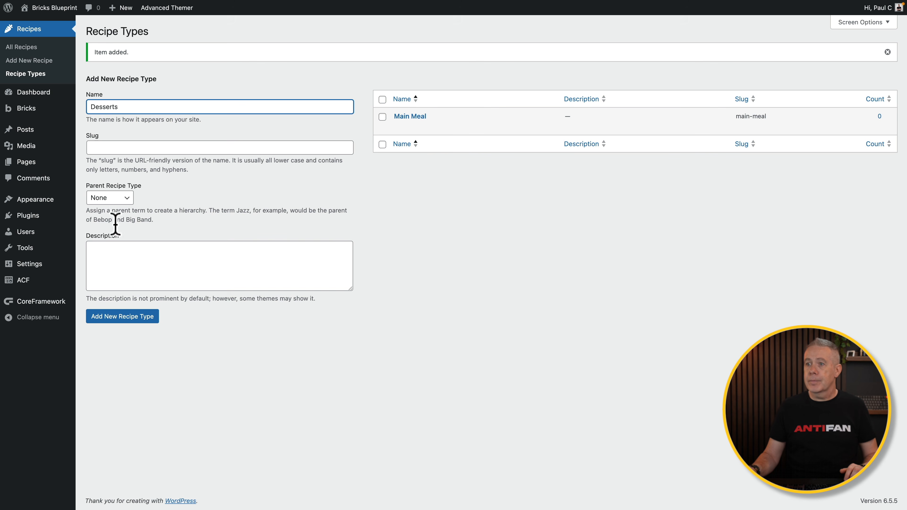
pyautogui.click(118, 318)
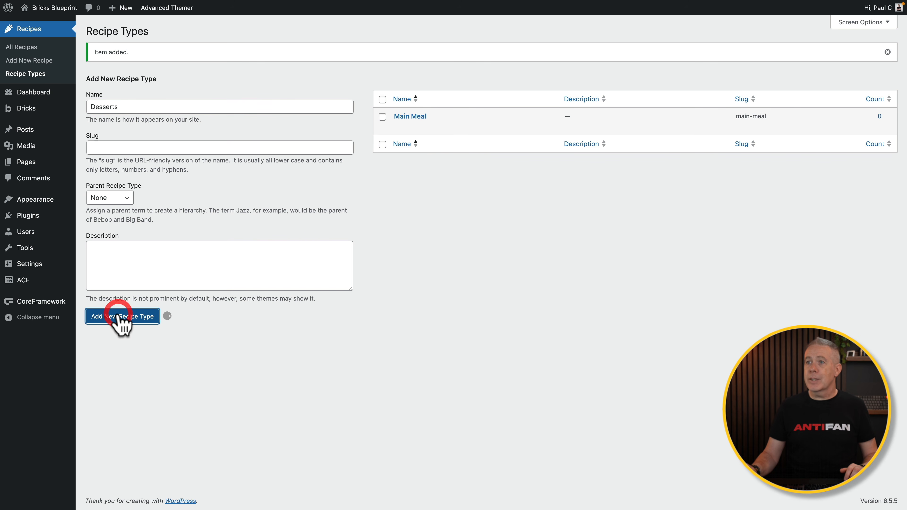
pyautogui.click(107, 107)
pyautogui.write('Vegan')
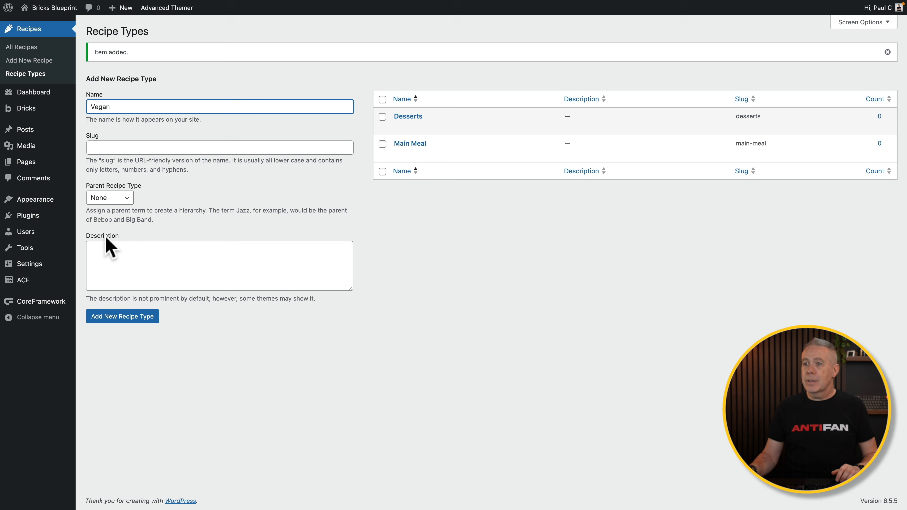
pyautogui.click(109, 317)
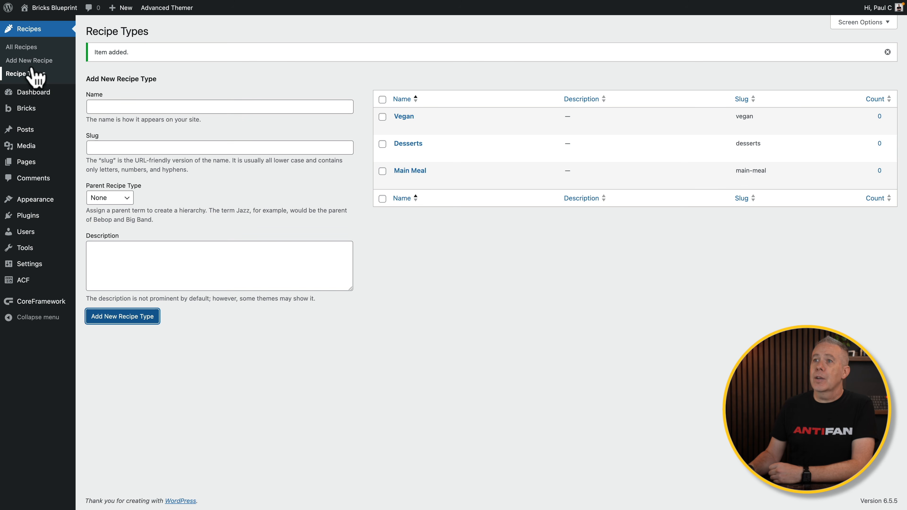
# Start a new recipe, expand its Recipe Types options and review the extra fields below the content
pyautogui.click(28, 48)
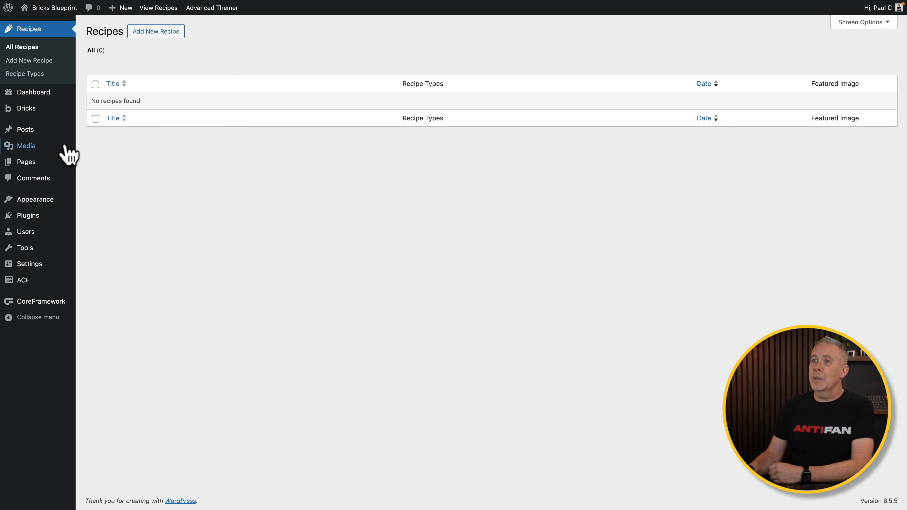
pyautogui.click(152, 32)
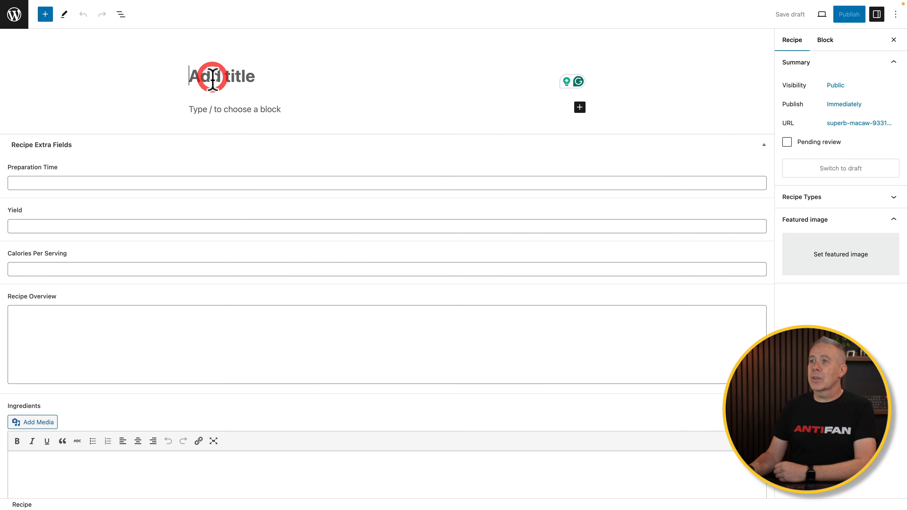
pyautogui.click(212, 107)
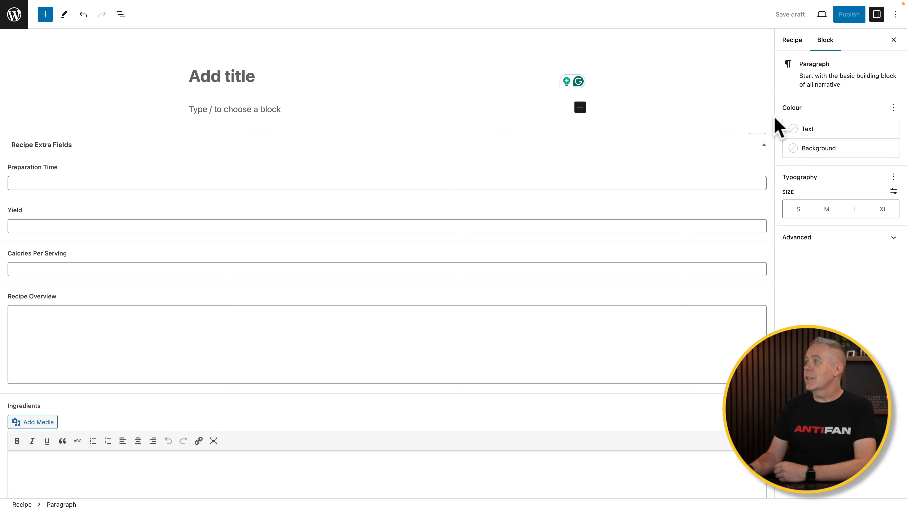
pyautogui.click(792, 40)
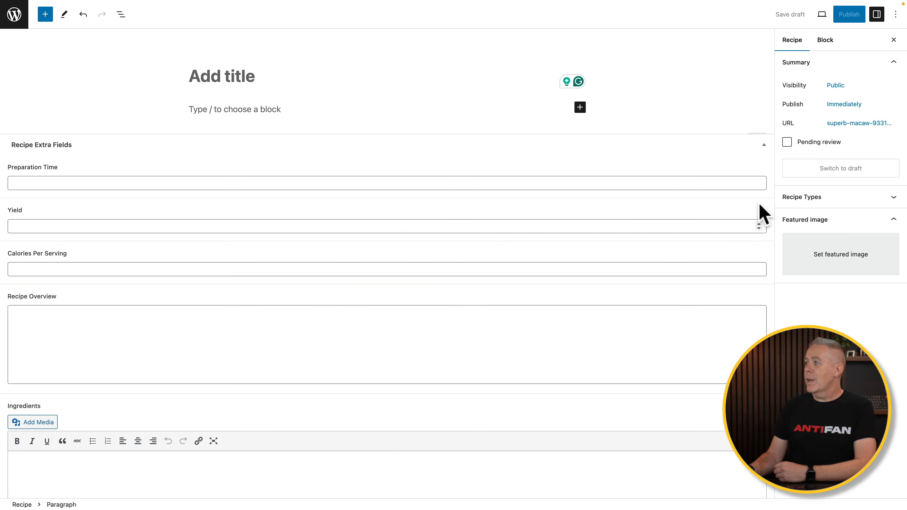
pyautogui.click(806, 203)
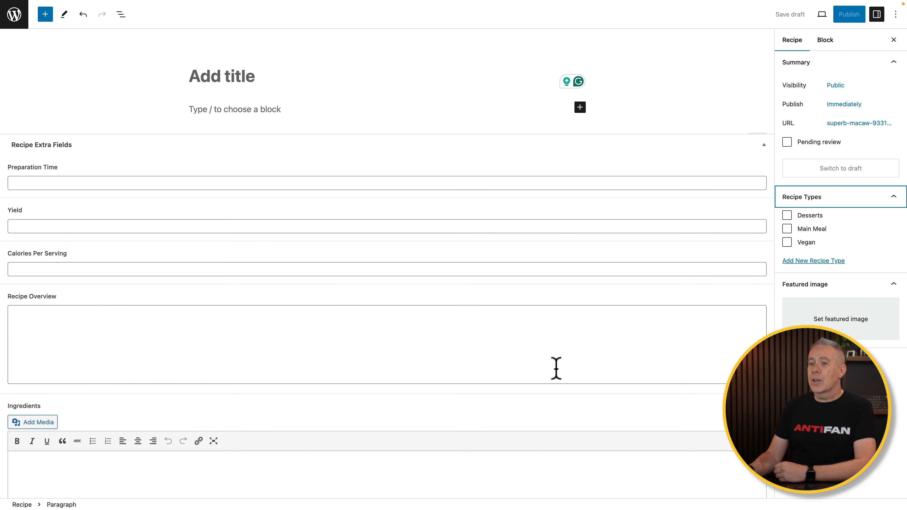
pyautogui.scroll(-10, 556, 368)
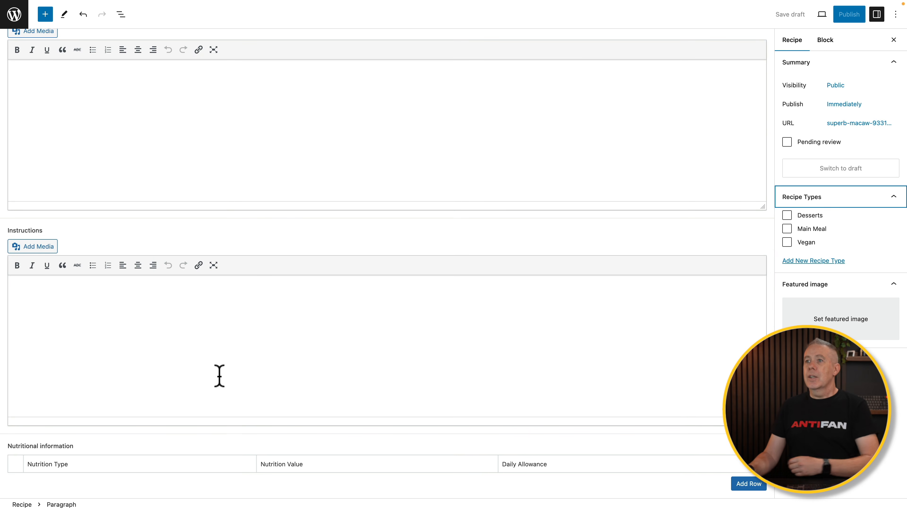
pyautogui.scroll(10, 220, 375)
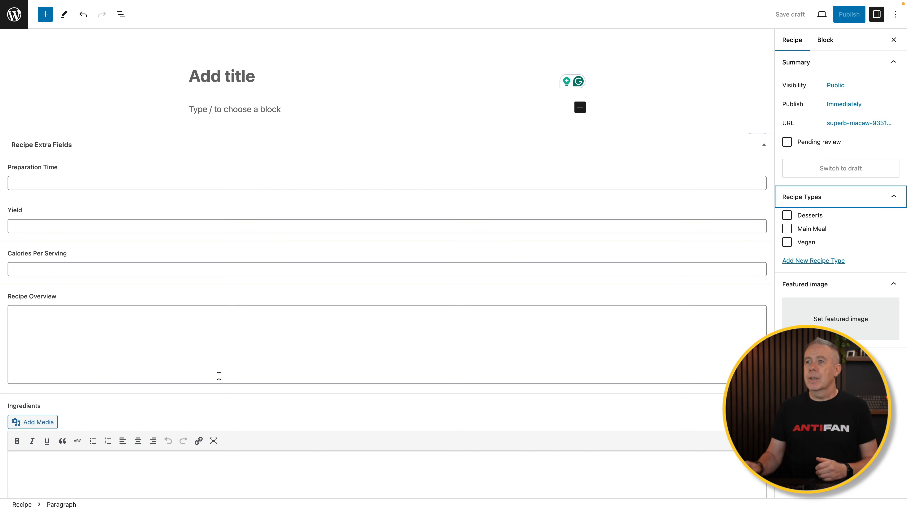
# Title the recipe Smashed Burgers and assign it the Main Meal recipe type
pyautogui.click(190, 76)
pyautogui.write('Smashed Burgers')
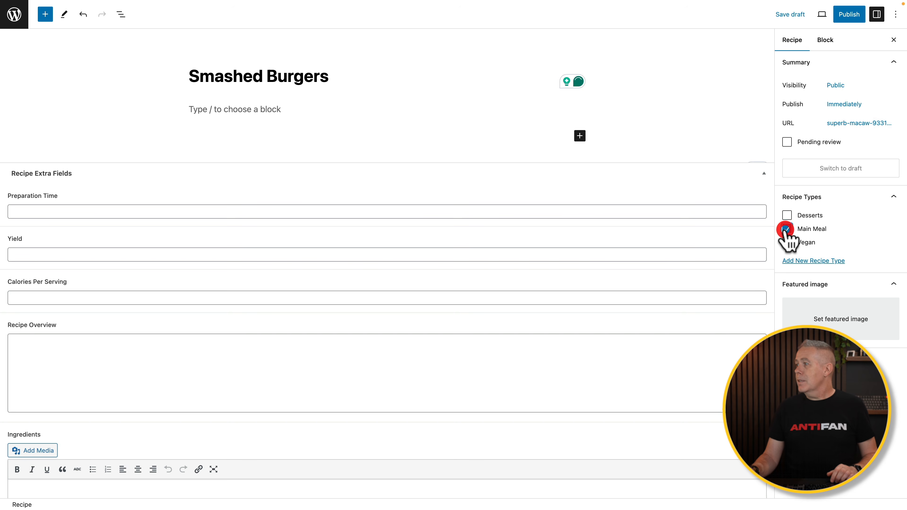
pyautogui.click(787, 229)
# Set the burger photo pexels-jonathanborba-2983101.jpg as featured image and fill the recipe's body with a lorem ipsum paragraph
pyautogui.click(830, 323)
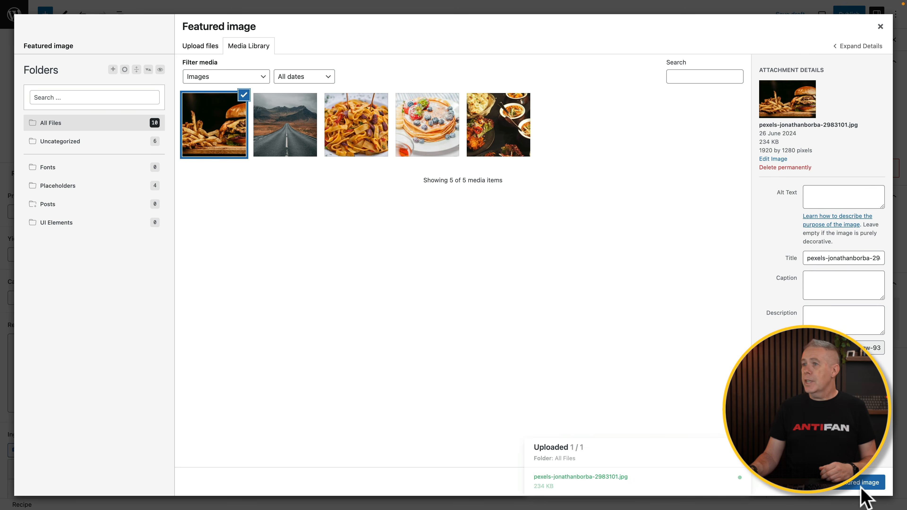
pyautogui.click(862, 487)
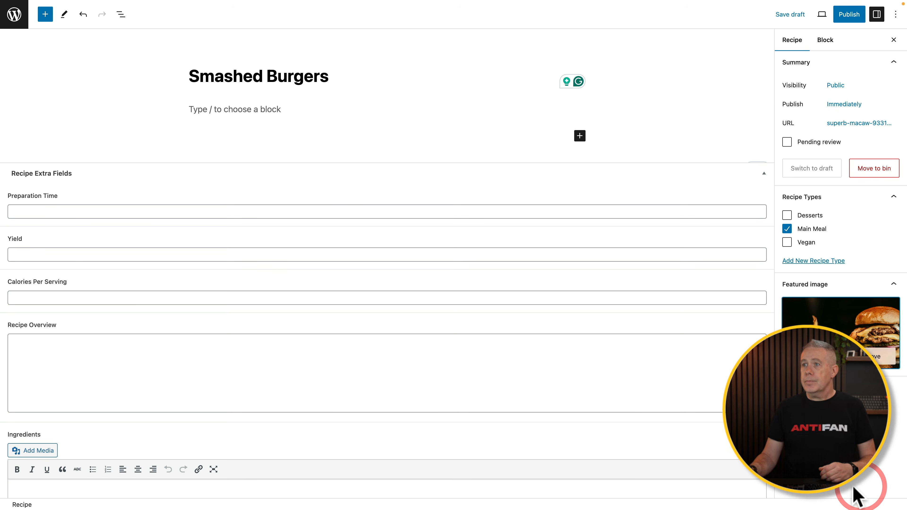
pyautogui.click(195, 109)
pyautogui.write('Lorem ipsum dolor sit amet, consectetur adipiscing elit, sed do eiusmod tempor incididunt ut labore et dolore magna aliqua. Ut enim ad minim veniam, quis nostrud exercitation ullamco laboris nisi ut aliquip ex ea commodo consequat. Duis aute irure dolor in reprehenderit in voluptate velit esse cillum dolore eu fugiat nulla pariatur. Excepteur sint occaecat cupidatat non proident, sunt in culpa qui officia deserunt mollit anim id est laborum.')
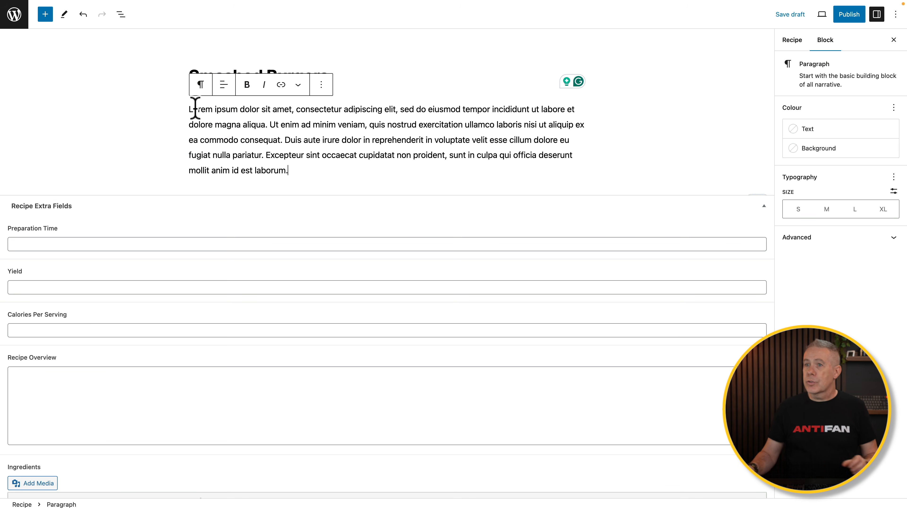
# Set the recipe's Preparation Time to 15, Yield to 1 and Calories Per Serving to 1200
pyautogui.click(32, 244)
pyautogui.write('15')
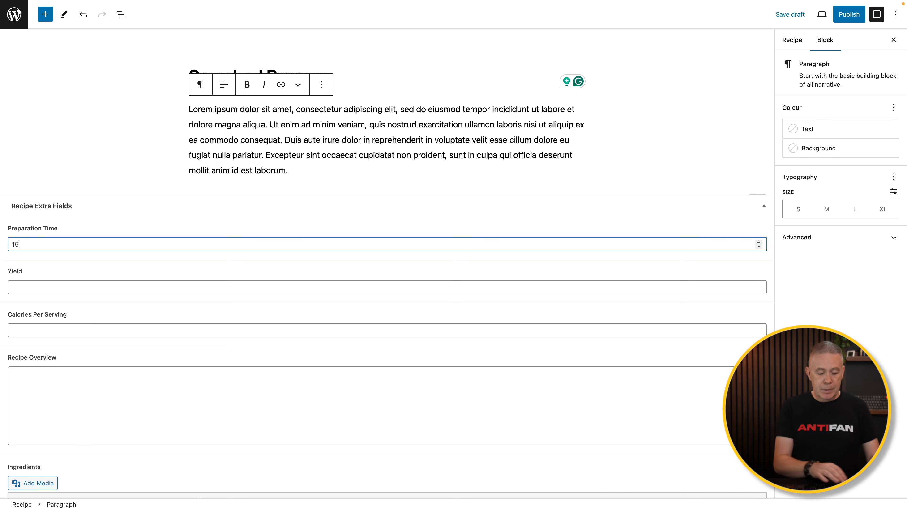
pyautogui.click(19, 287)
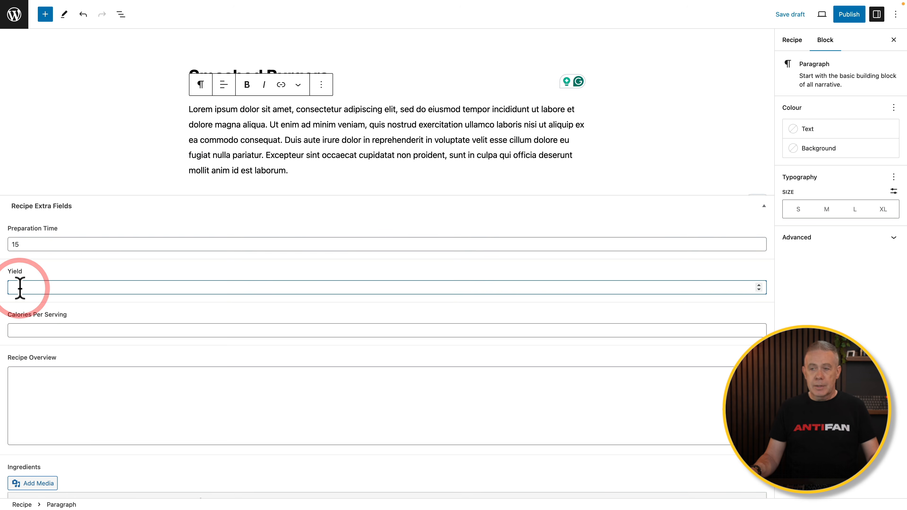
pyautogui.click(28, 330)
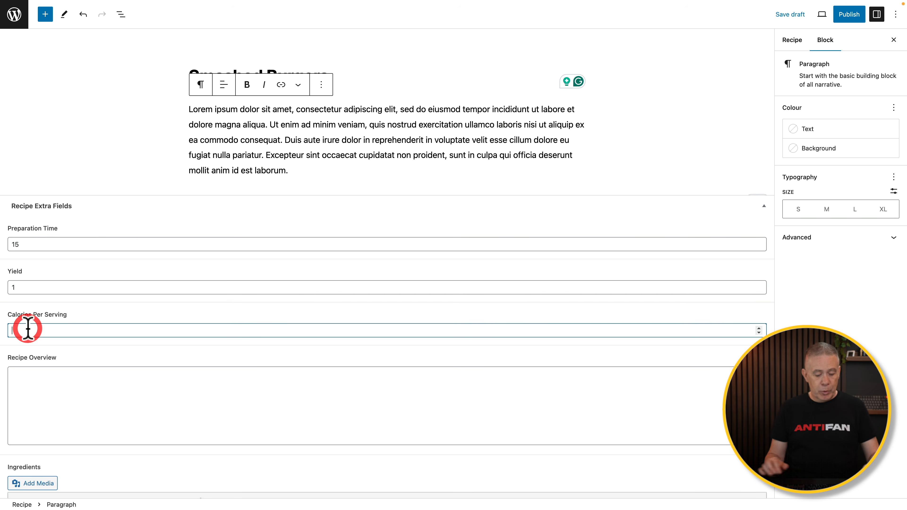
pyautogui.write('1200')
# Fill the Recipe Overview with one lorem ipsum paragraph and the Ingredients editor with three
pyautogui.click(25, 377)
pyautogui.write('Lorem ipsum dolor sit amet, consectetur adipiscing elit, sed do eiusmod tempor incididunt ut labore et dolore magna aliqua. Ut enim ad minim veniam, quis nostrud exercitation ullamco laboris nisi ut aliquip ex ea commodo consequat. Duis aute irure dolor in reprehenderit in voluptate velit esse cillum dolore eu fugiat nulla pariatur. Excepteur sint occaecat cupidatat non proident, sunt in culpa qui officia deserunt mollit anim id est laborum.')
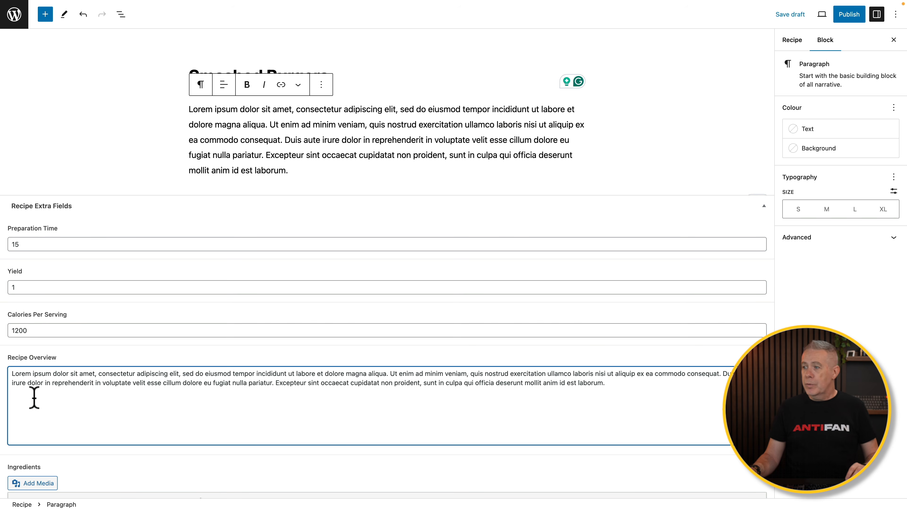
pyautogui.scroll(-6, 63, 391)
pyautogui.click(42, 320)
pyautogui.click(42, 320)
pyautogui.write('Lorem ipsum dolor sit amet, consectetur adipiscing elit, sed do eiusmod tempor incididunt ut labore et dolore magna aliqua. Ut enim ad minim veniam, quis nostrud exercitation ullamco laboris nisi ut aliquip ex ea commodo consequat. Duis aute irure dolor in reprehenderit in voluptate velit esse cillum dolore eu fugiat nulla pariatur. Excepteur sint occaecat cupidatat non proident, sunt in culpa qui officia deserunt mollit anim id est laborum.')
pyautogui.press('super+v')
pyautogui.press('super+v')
pyautogui.scroll(-5, 31, 367)
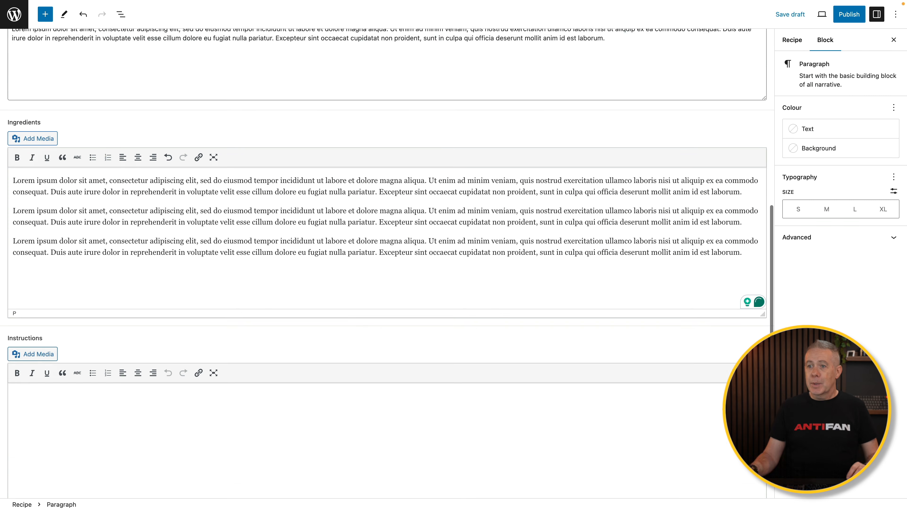
# Fill the recipe's Instructions editor with three lorem ipsum paragraphs
pyautogui.click(30, 367)
pyautogui.write('Lorem ipsum dolor sit amet, consectetur adipiscing elit, sed do eiusmod tempor incididunt ut labore et dolore magna aliqua. Ut enim ad minim veniam, quis nostrud exercitation ullamco laboris nisi ut aliquip ex ea commodo consequat. Duis aute irure dolor in reprehenderit in voluptate velit esse cillum dolore eu fugiat nulla pariatur. Excepteur sint occaecat cupidatat non proident, sunt in culpa qui officia deserunt mollit anim id est laborum.')
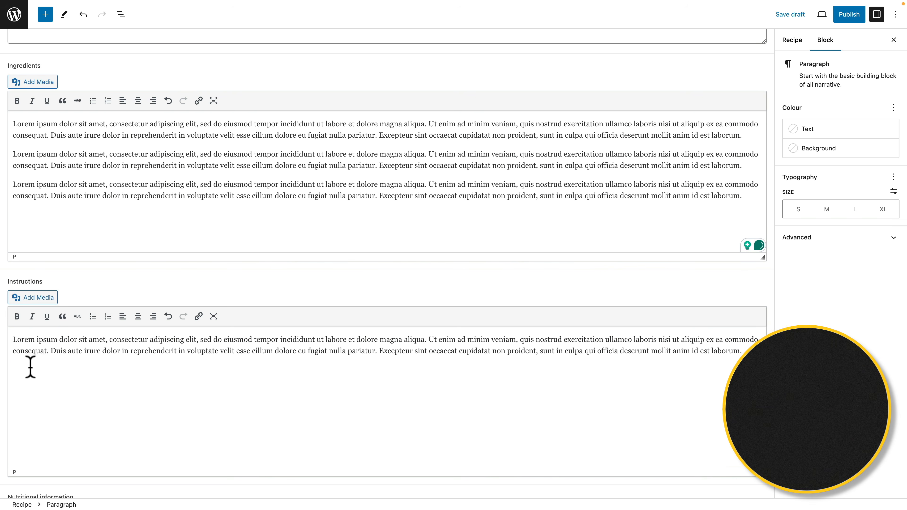
pyautogui.press('super+v')
pyautogui.press('super+v')
pyautogui.scroll(-2, 30, 367)
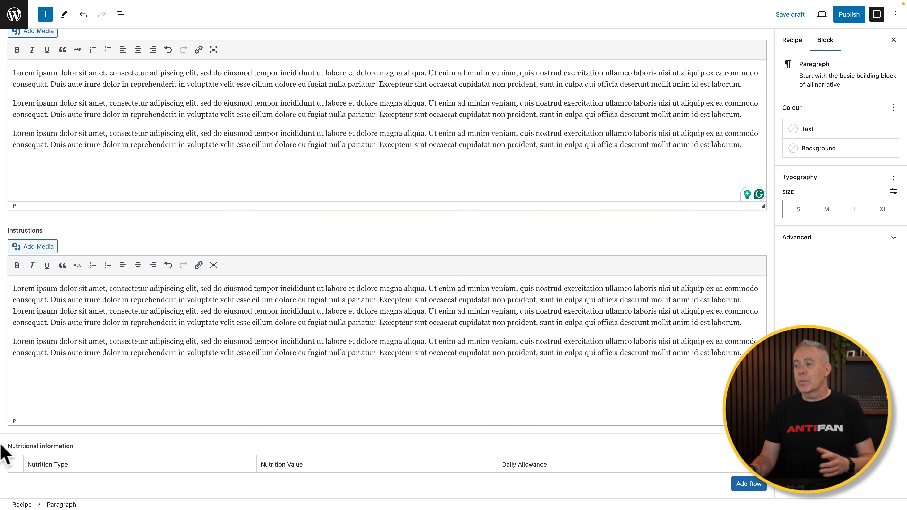
# Add a nutritional information row for Sodium with value 24mg and daily allowance 25%
pyautogui.click(747, 485)
pyautogui.scroll(-1, 536, 446)
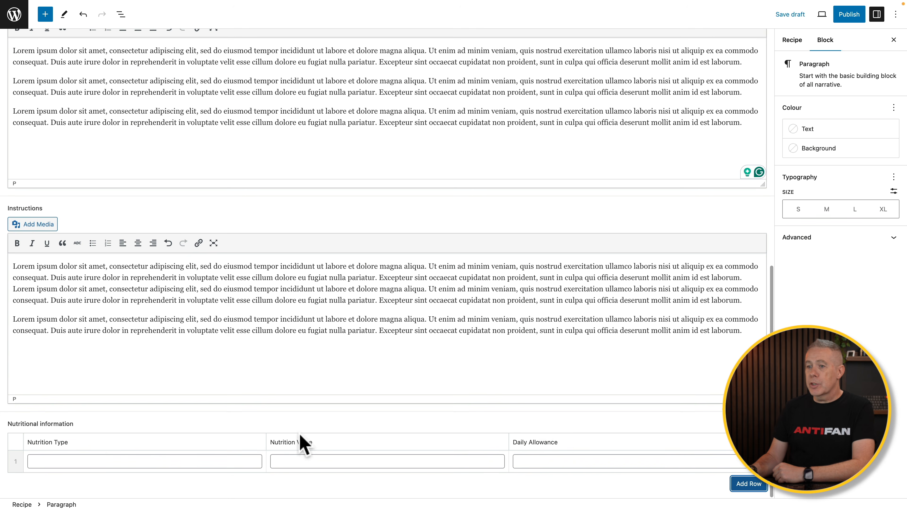
pyautogui.click(92, 458)
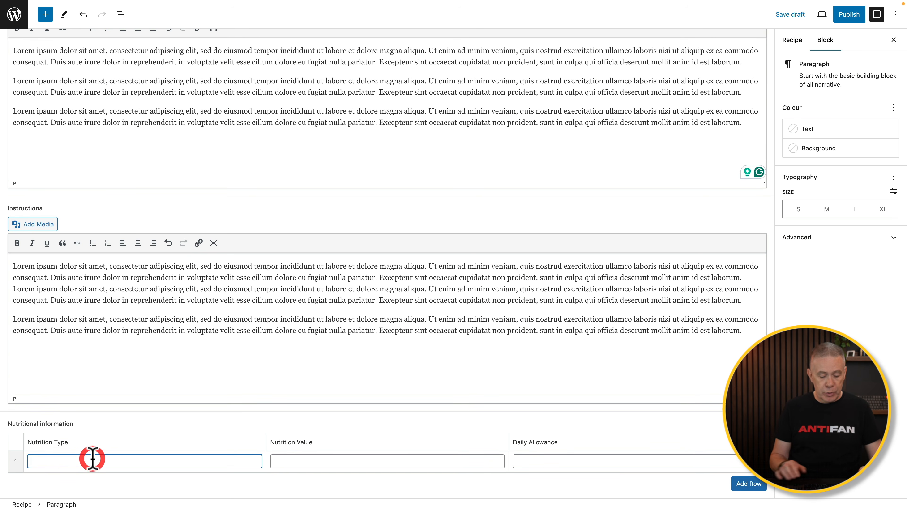
pyautogui.write('Sodium')
pyautogui.click(289, 462)
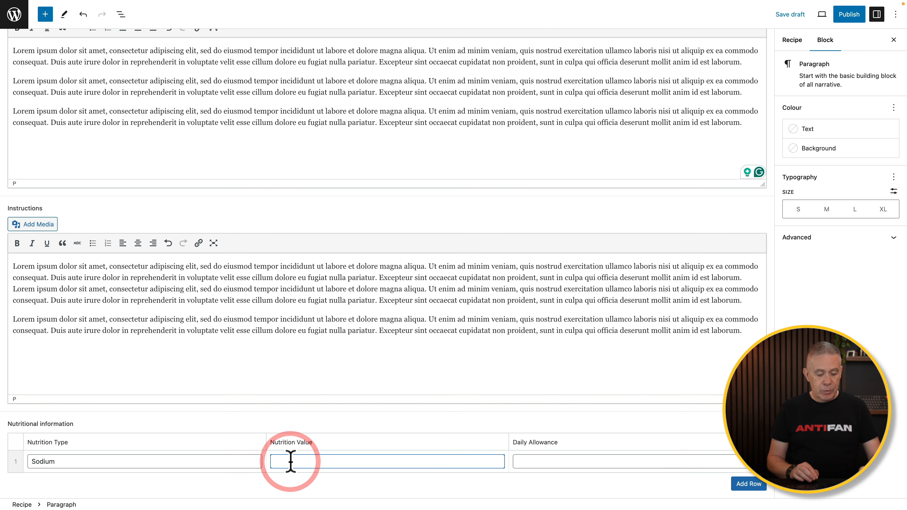
pyautogui.write('24mg')
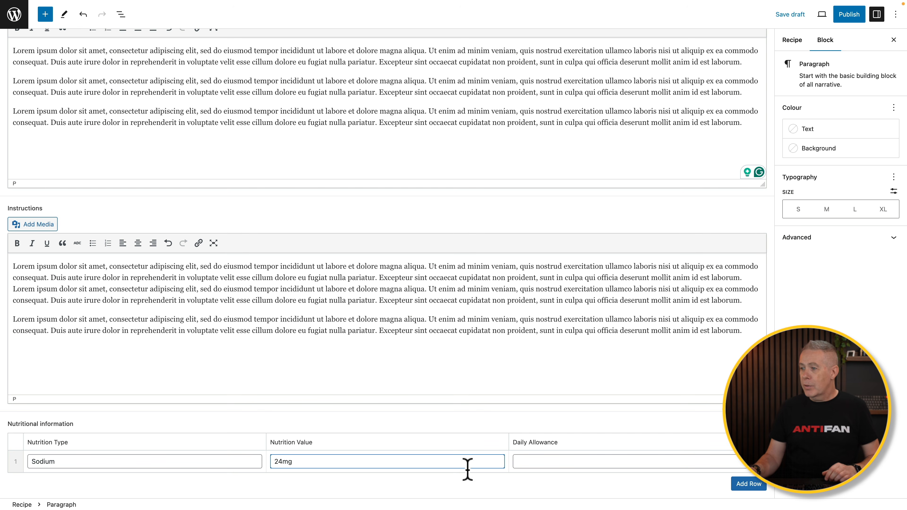
pyautogui.click(544, 461)
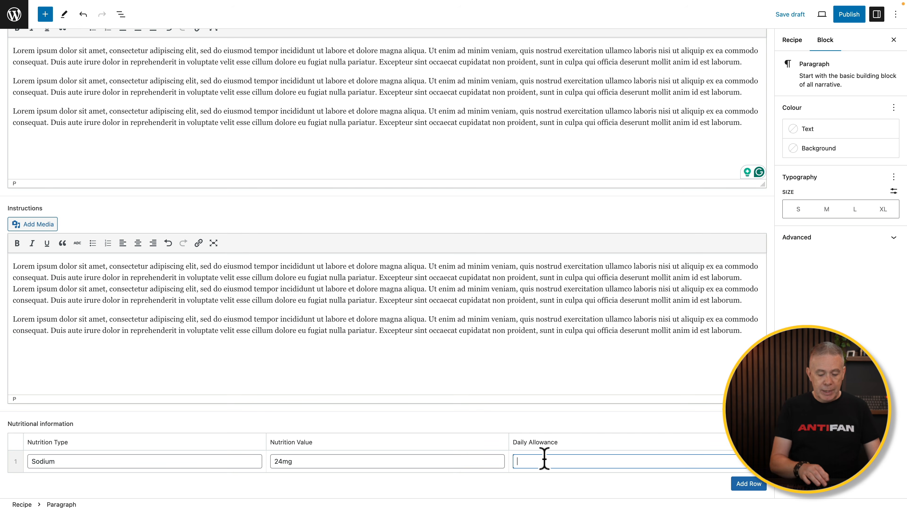
pyautogui.write('25%')
# Add nutrition rows for Trans Fats (30g, 40%) and Vitamin C (0g, 0%), and publish the recipe
pyautogui.click(739, 486)
pyautogui.click(107, 486)
pyautogui.write('Trans Fats')
pyautogui.click(290, 483)
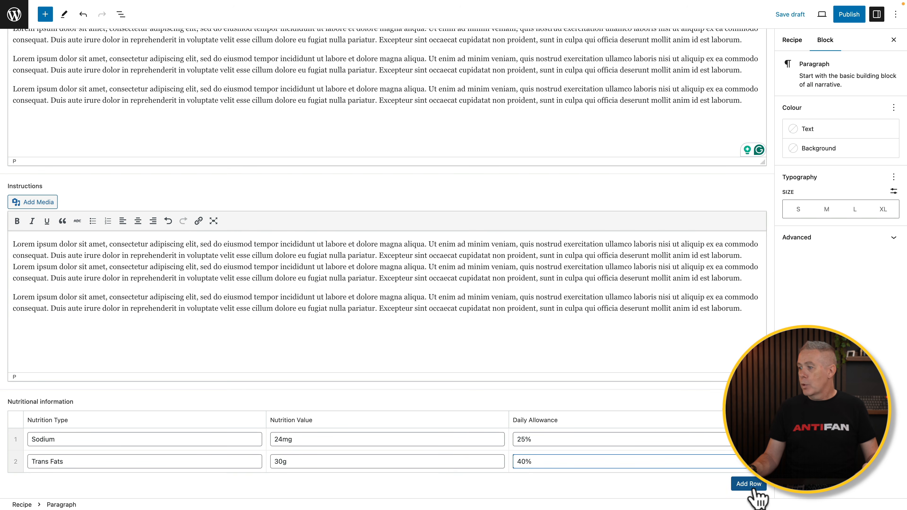
pyautogui.click(754, 490)
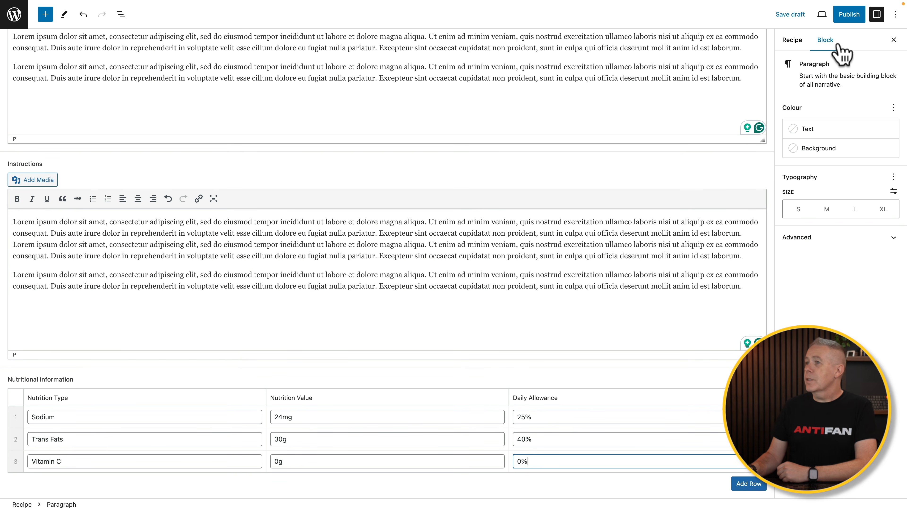
pyautogui.click(846, 21)
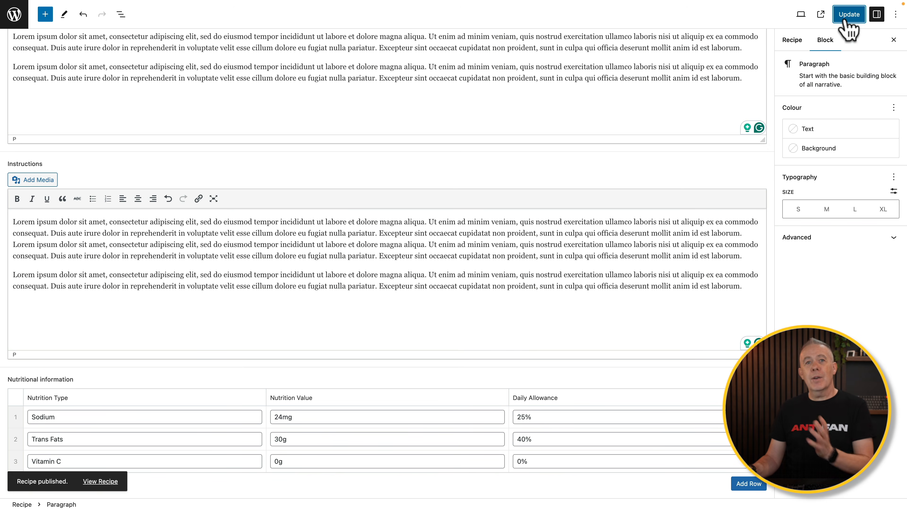
# Create and publish a Bricks template titled Recipe Archive Template with the template type Archive
pyautogui.click(14, 15)
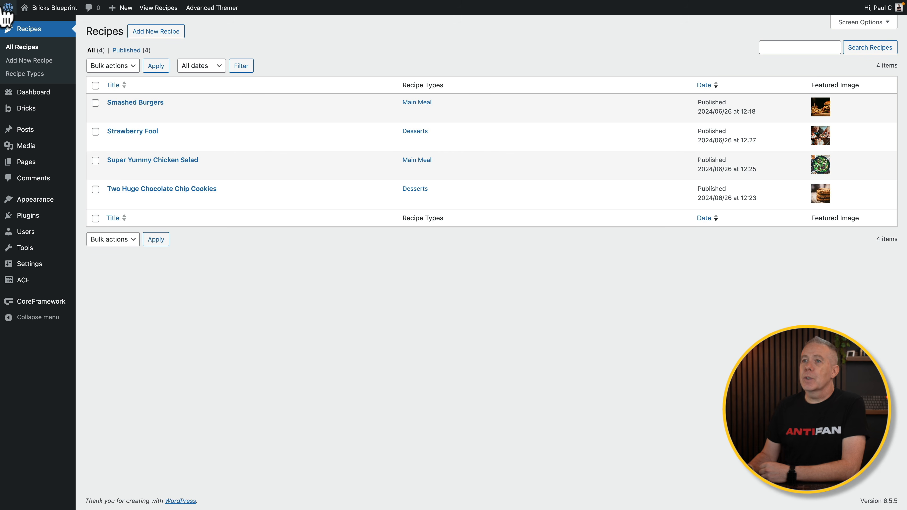
pyautogui.moveTo(35, 111)
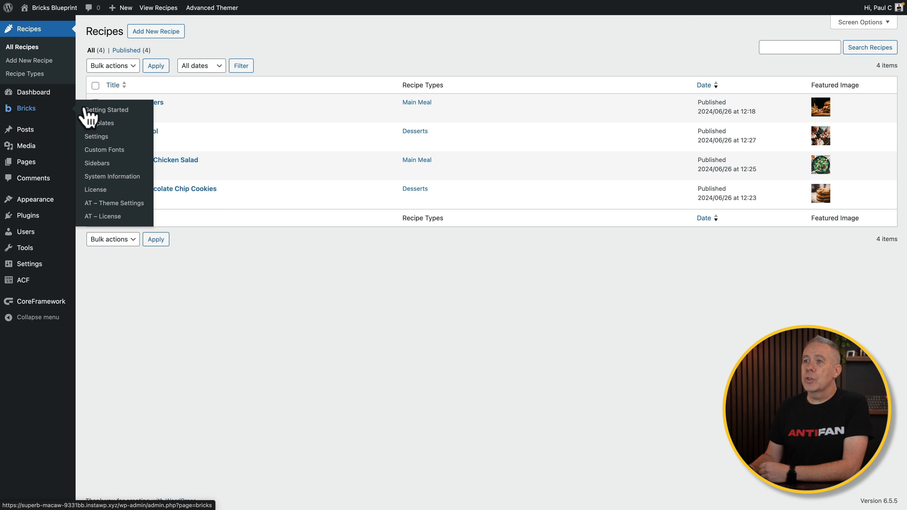
pyautogui.click(92, 122)
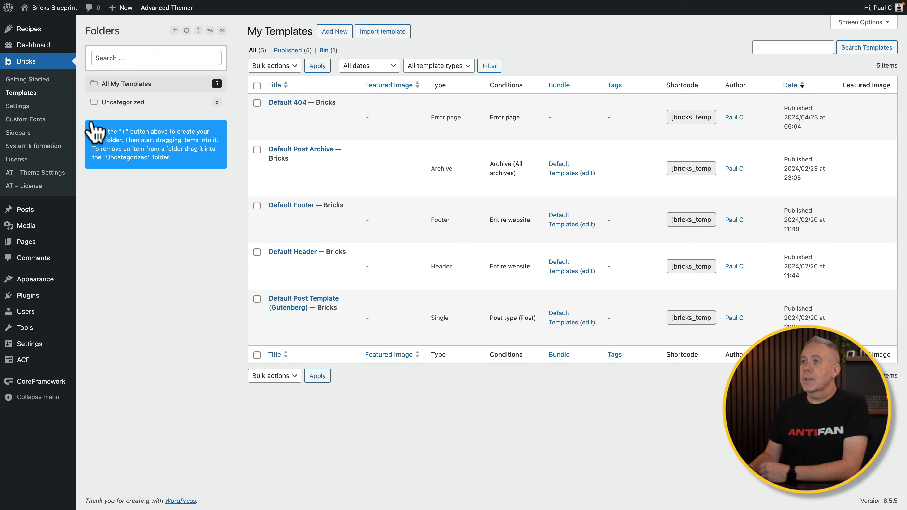
pyautogui.click(335, 32)
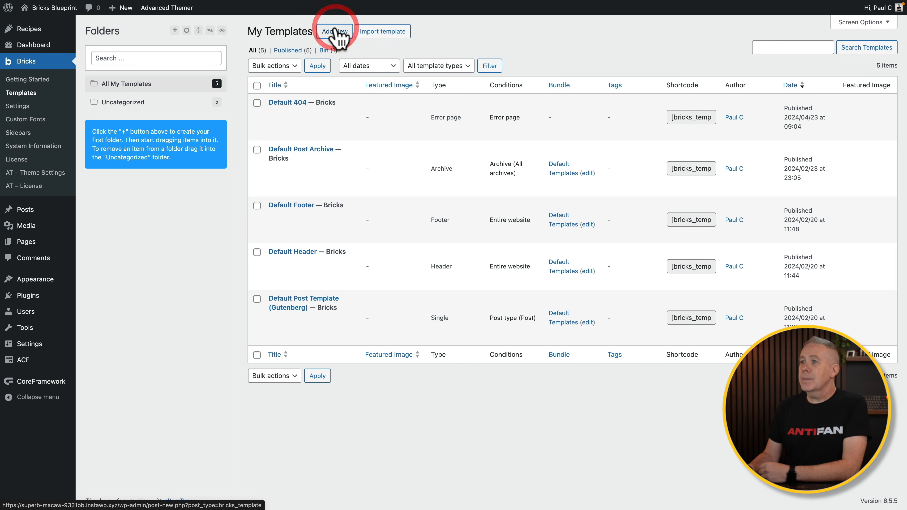
pyautogui.write('Recipe Archive Template')
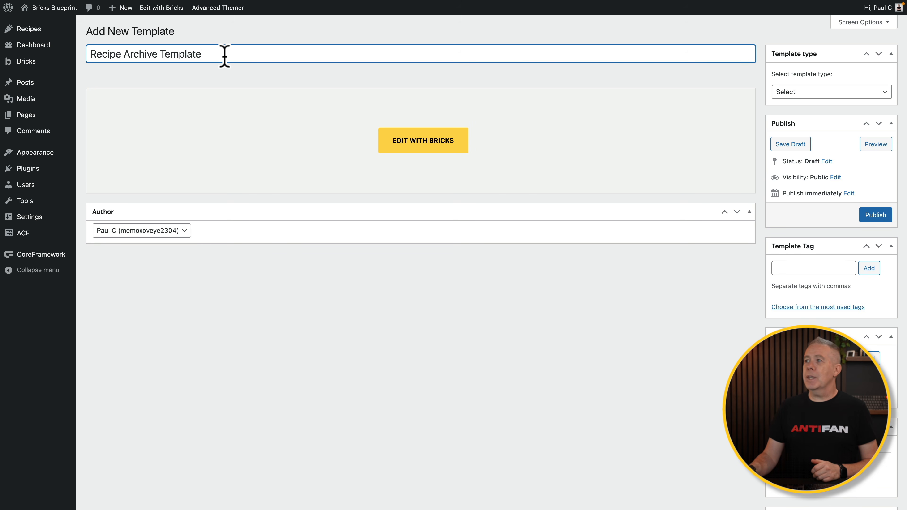
pyautogui.click(838, 92)
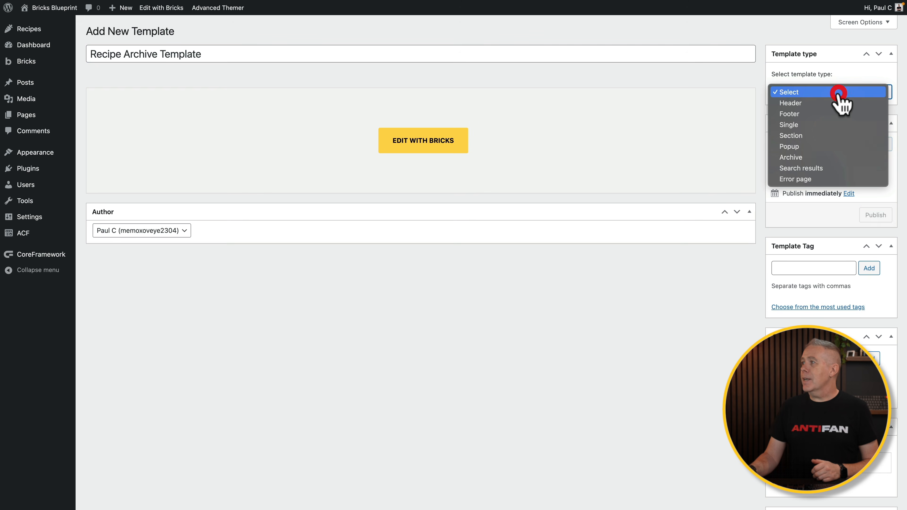
pyautogui.click(800, 158)
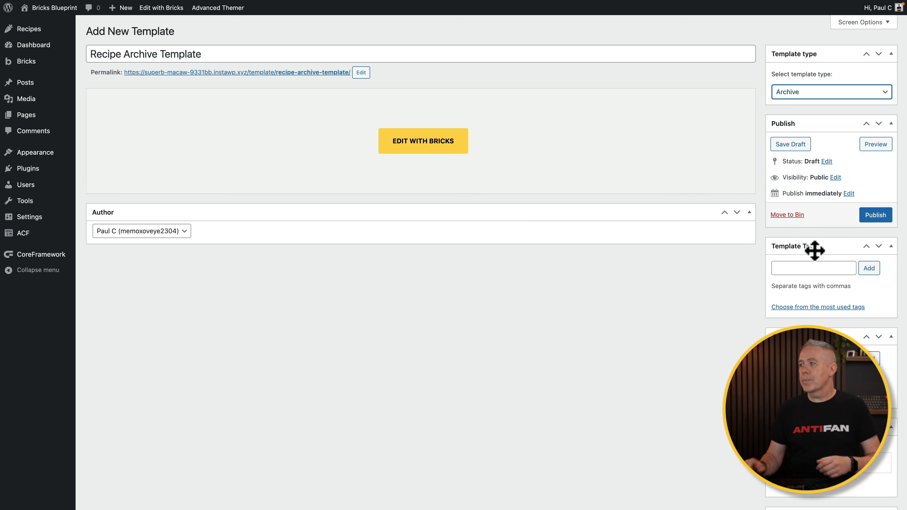
pyautogui.click(877, 216)
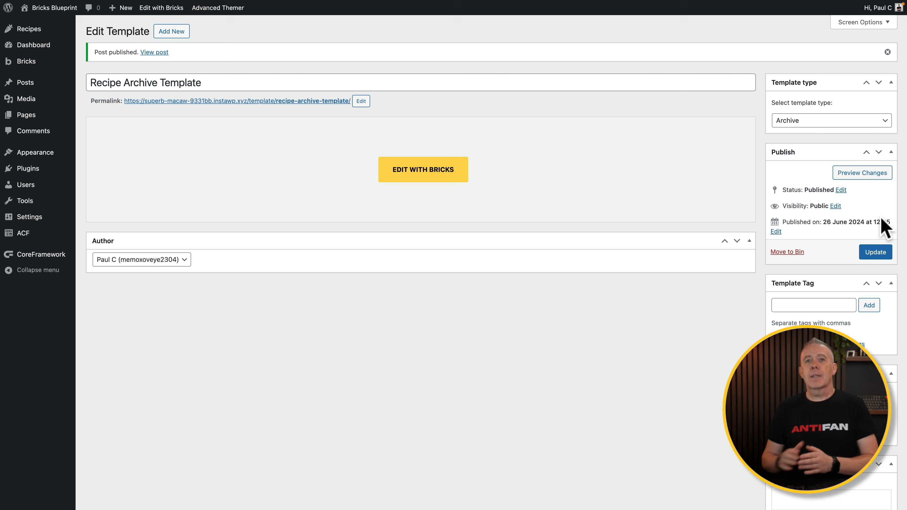
# Open the template in the Bricks builder and add an Archive condition for the Recipes post type
pyautogui.click(434, 170)
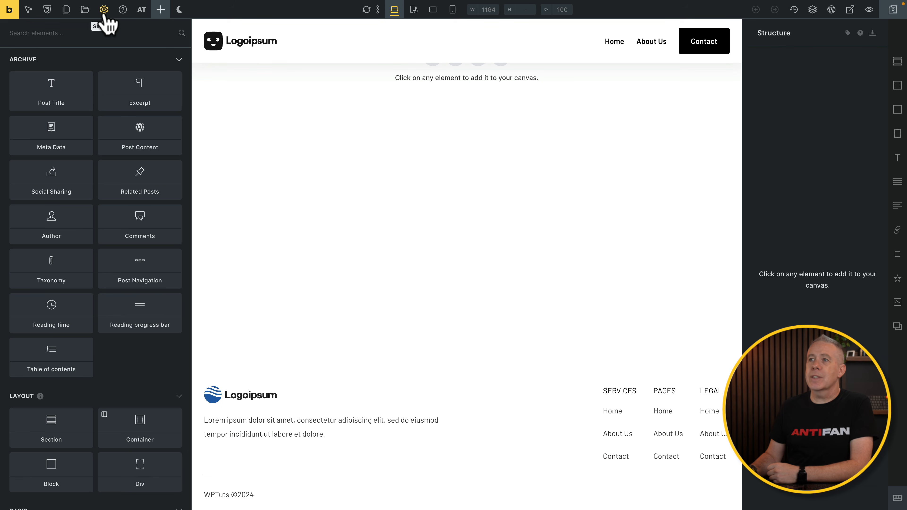
pyautogui.click(104, 11)
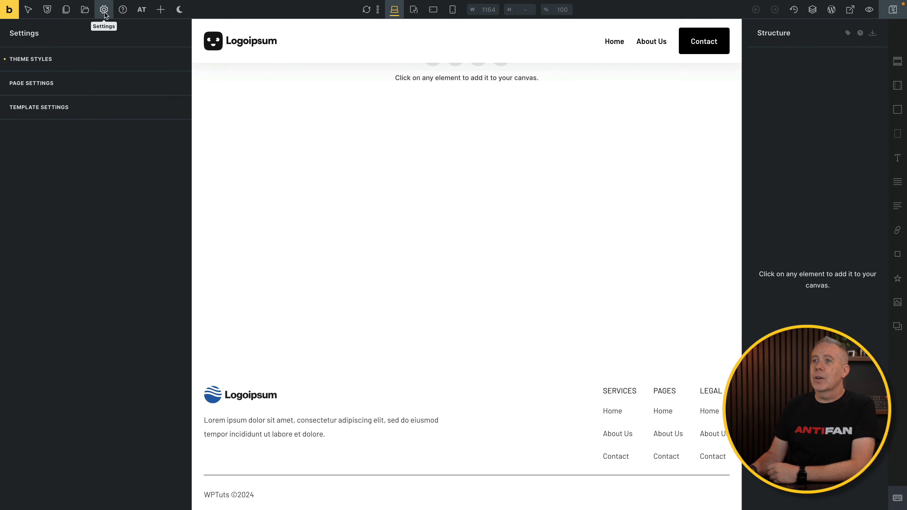
pyautogui.click(81, 108)
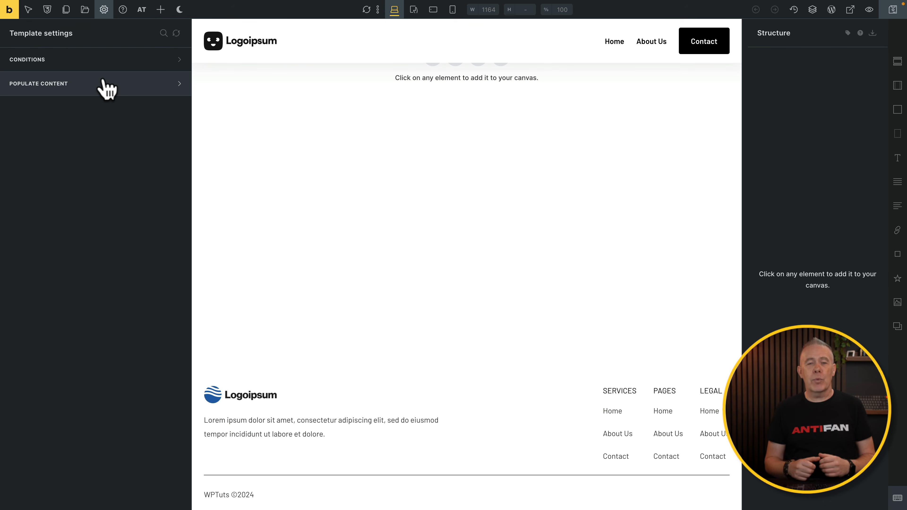
pyautogui.click(92, 67)
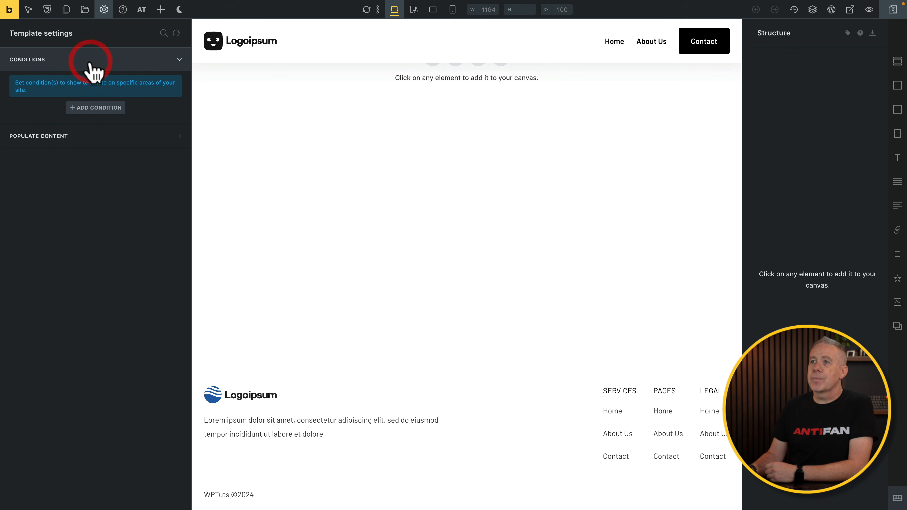
pyautogui.click(111, 109)
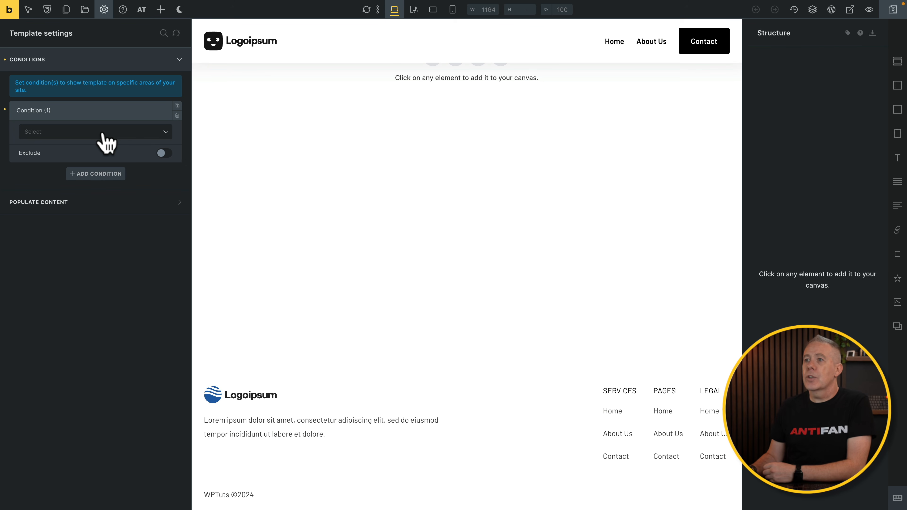
pyautogui.click(104, 134)
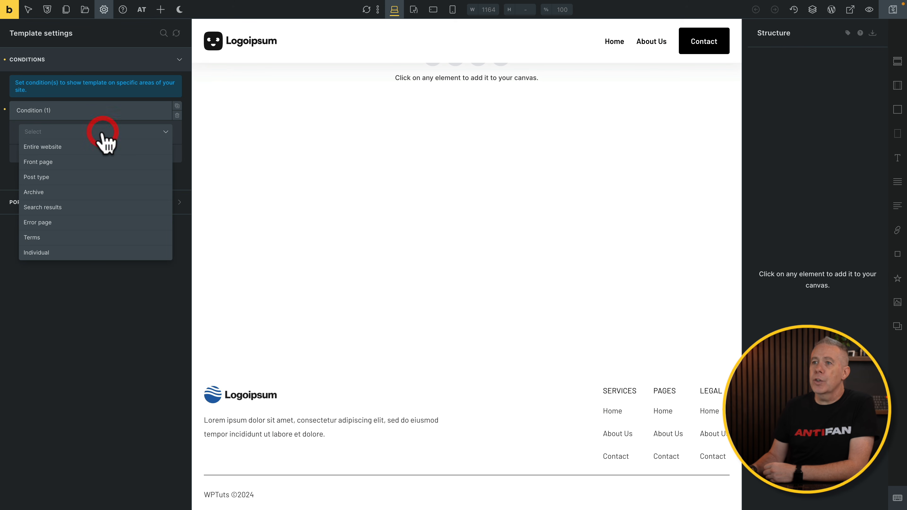
pyautogui.click(46, 192)
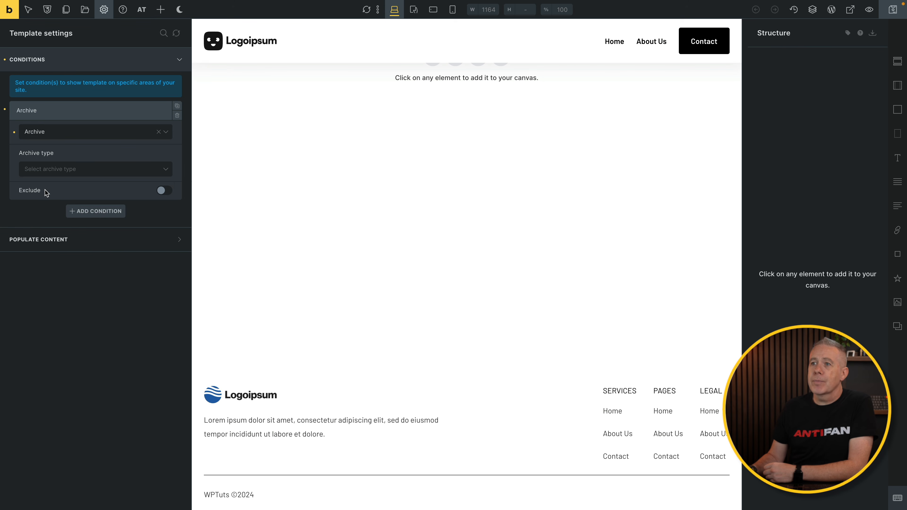
pyautogui.click(74, 170)
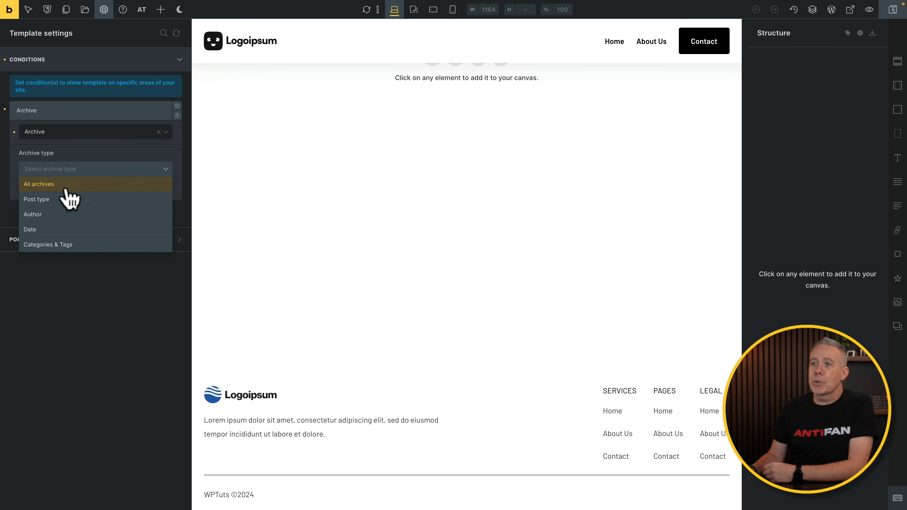
pyautogui.click(64, 199)
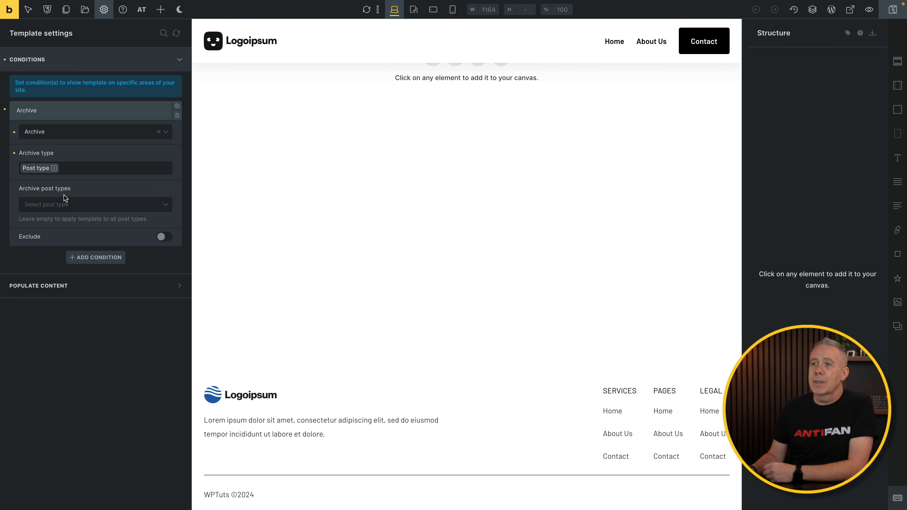
pyautogui.click(59, 205)
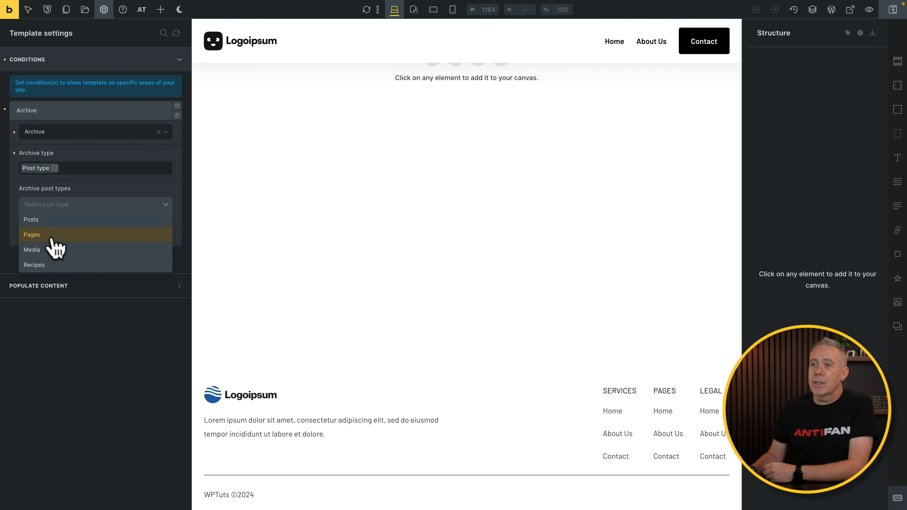
pyautogui.click(47, 265)
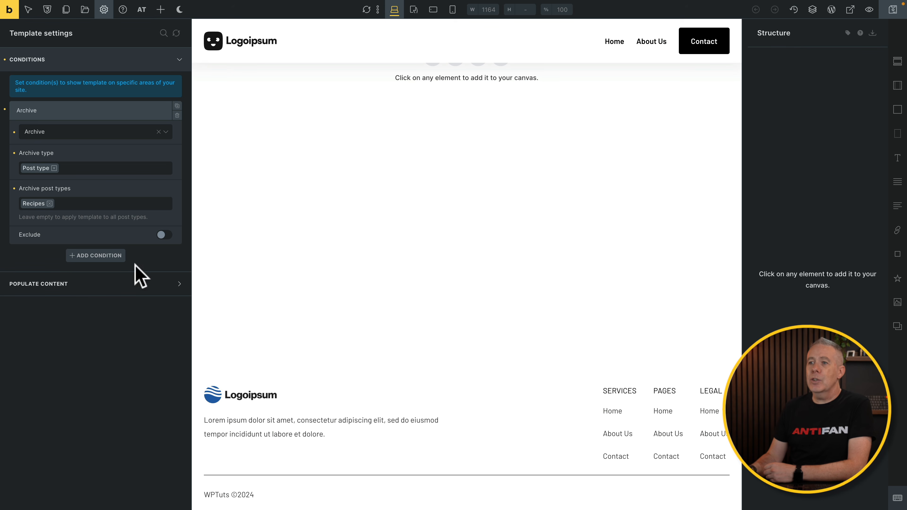
# Extend the archive condition to Categories & Tags with All terms (Recipe Types), applied to child terms as well
pyautogui.click(78, 171)
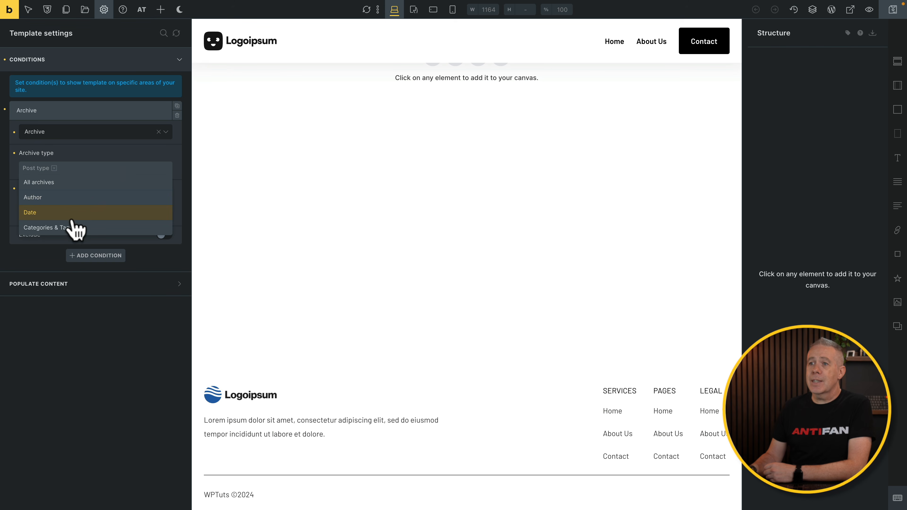
pyautogui.click(70, 227)
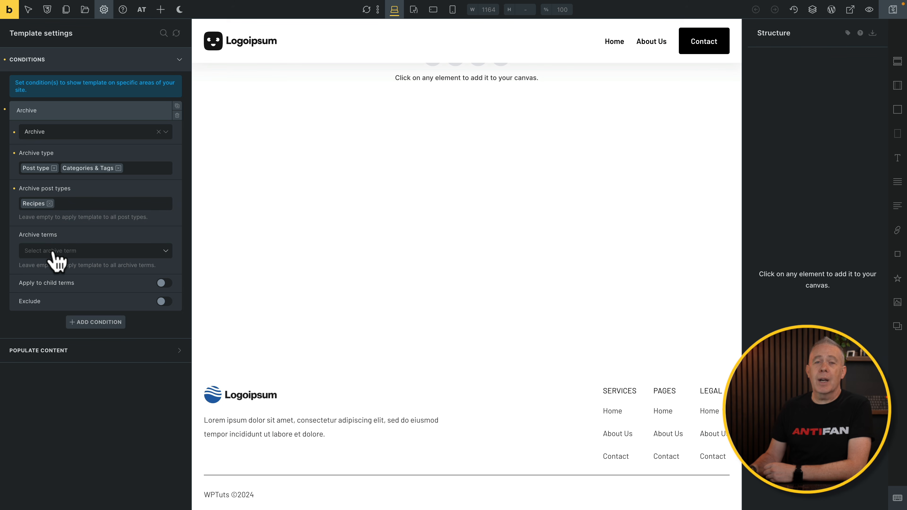
pyautogui.click(75, 259)
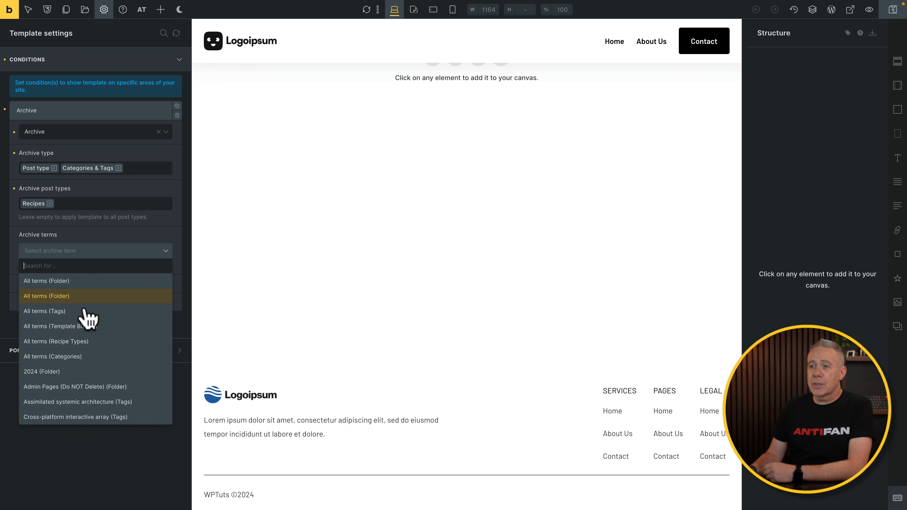
pyautogui.click(68, 342)
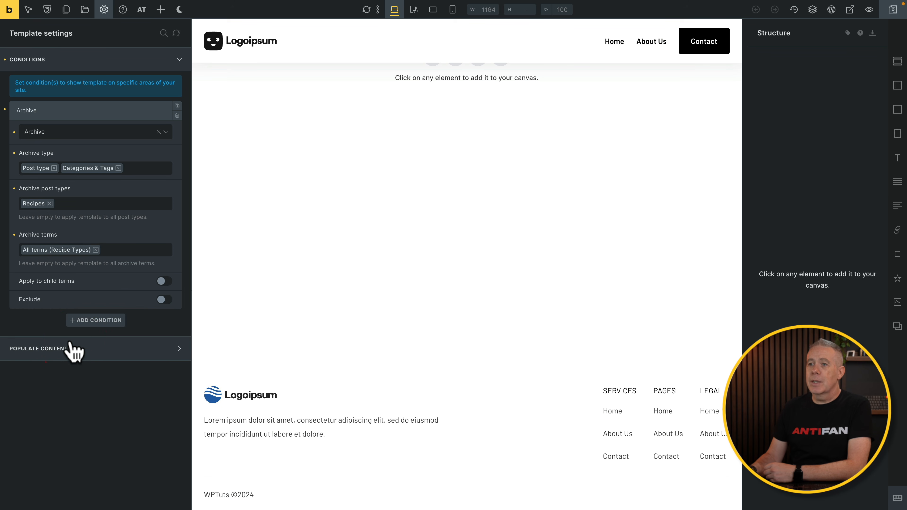
pyautogui.click(169, 282)
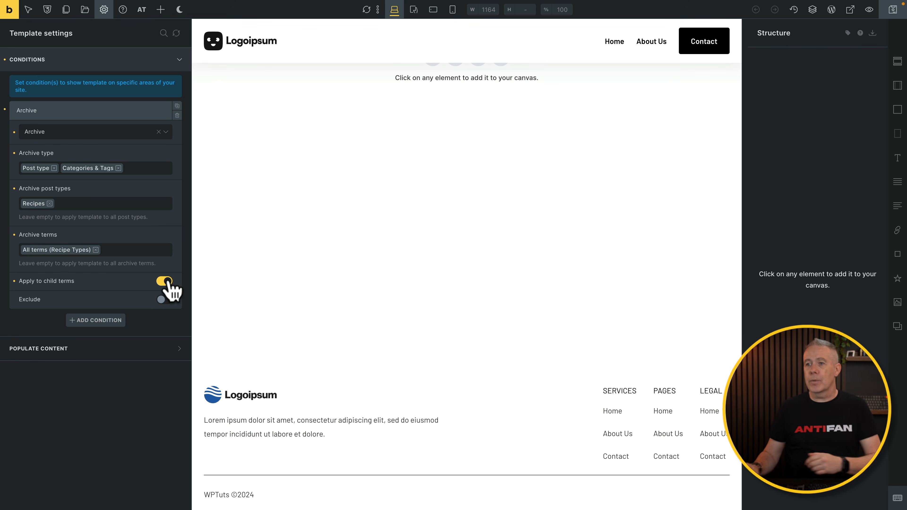
# Populate the canvas preview with Archive (posts) content for the Recipes post type, apply it and save the template
pyautogui.click(87, 353)
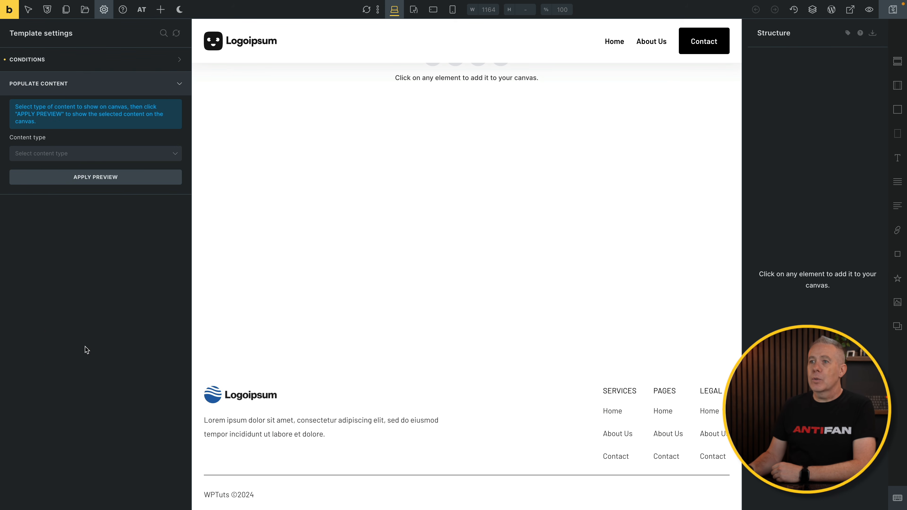
pyautogui.click(94, 154)
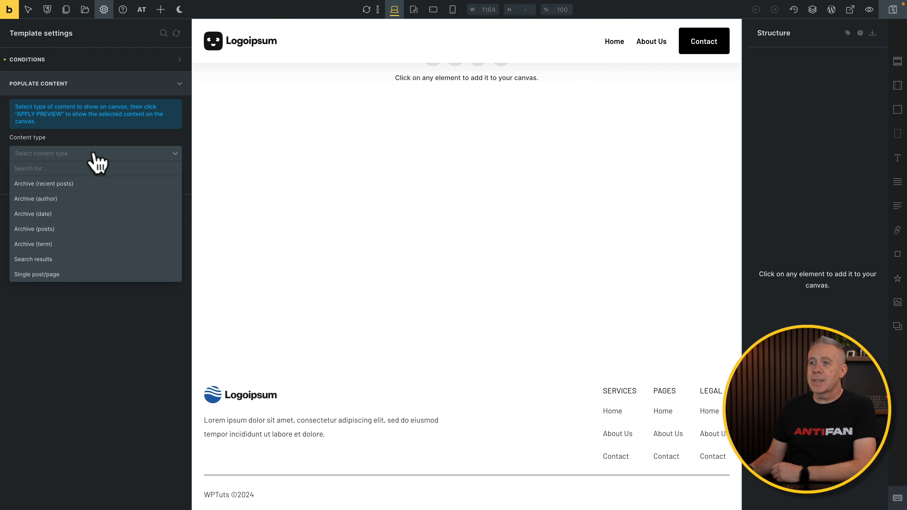
pyautogui.click(68, 230)
pyautogui.click(75, 186)
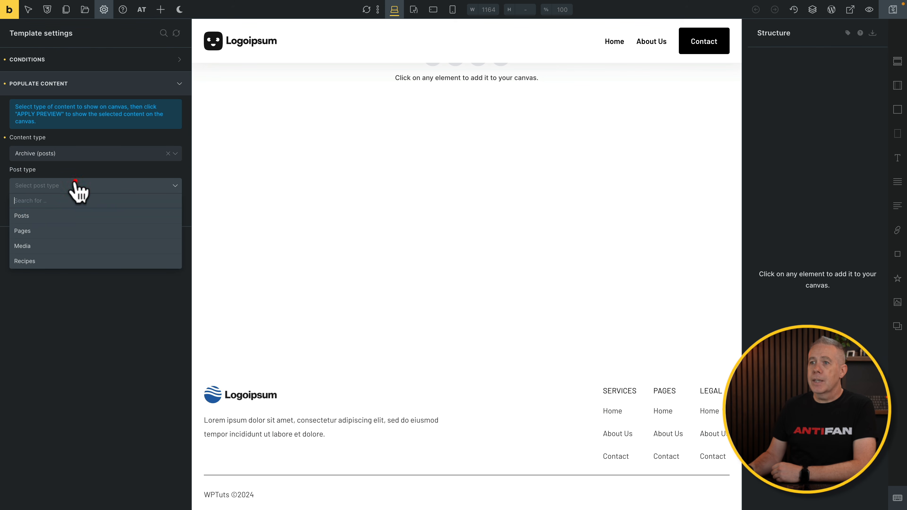
pyautogui.click(45, 262)
pyautogui.click(96, 211)
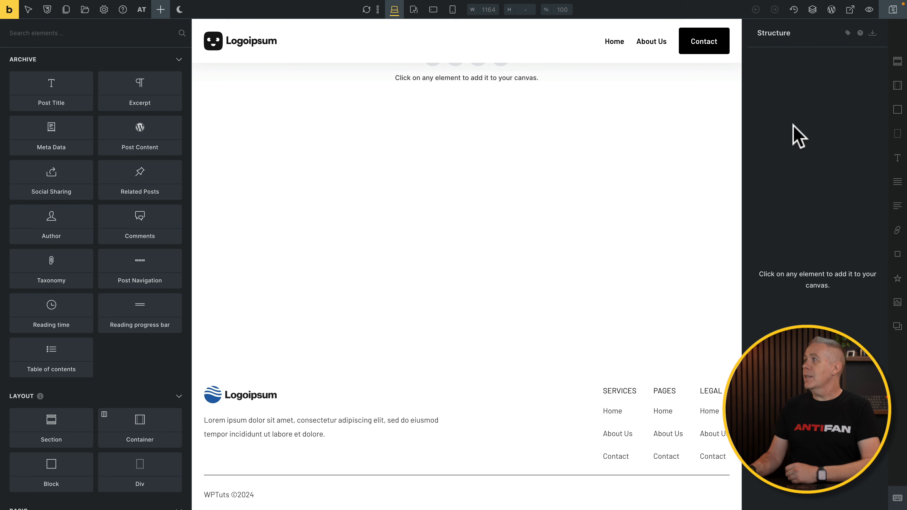
pyautogui.click(891, 15)
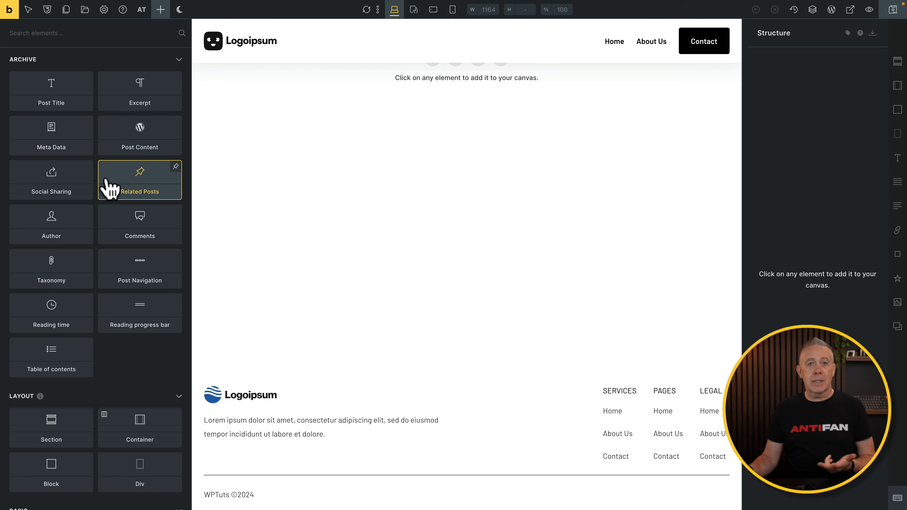
# Add a new section with its container to the empty template canvas
pyautogui.scroll(-8, 107, 186)
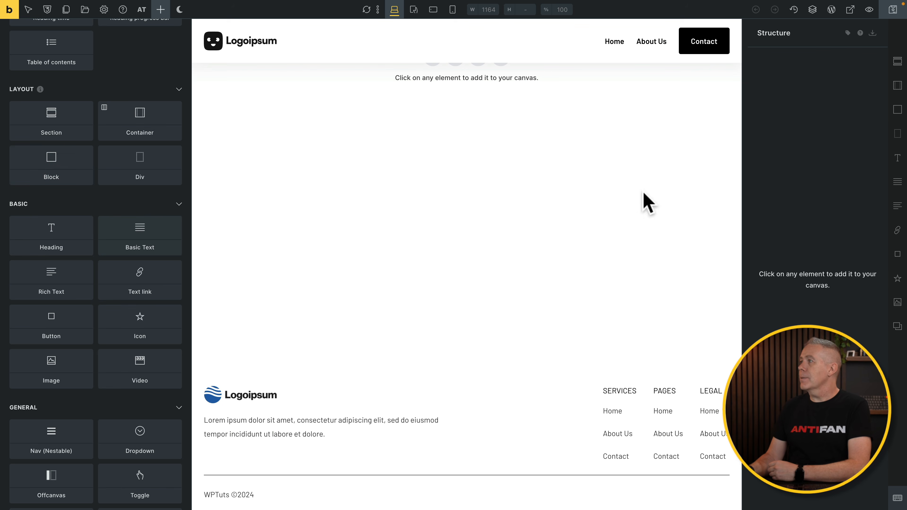
pyautogui.click(897, 63)
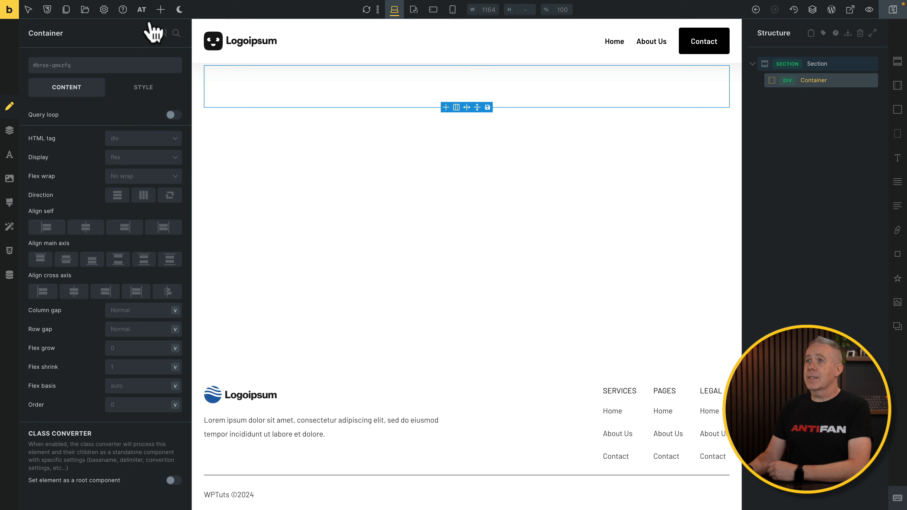
pyautogui.click(160, 10)
pyautogui.scroll(-4, 115, 304)
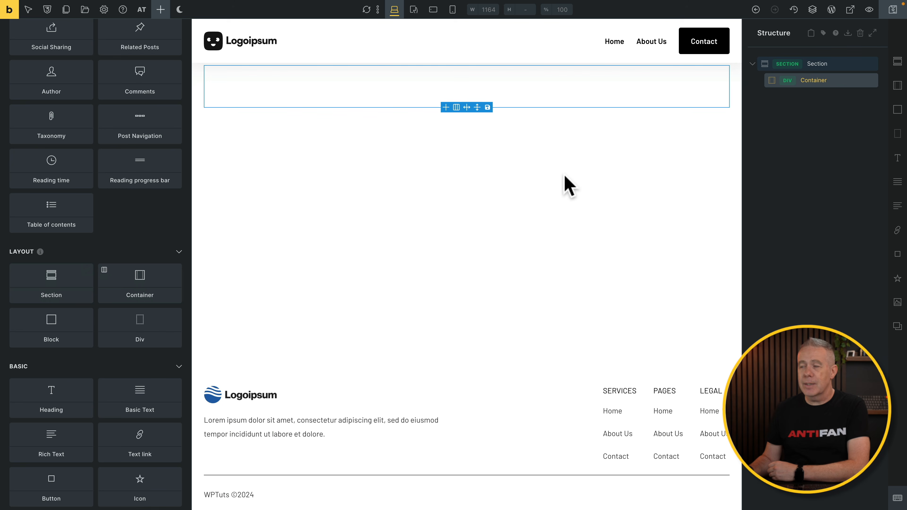
# Set the section's top margin to the 3xl fluid spacing variable, var(--space-3xl)
pyautogui.click(818, 66)
pyautogui.moveTo(818, 66); pyautogui.dragTo(519, 70)
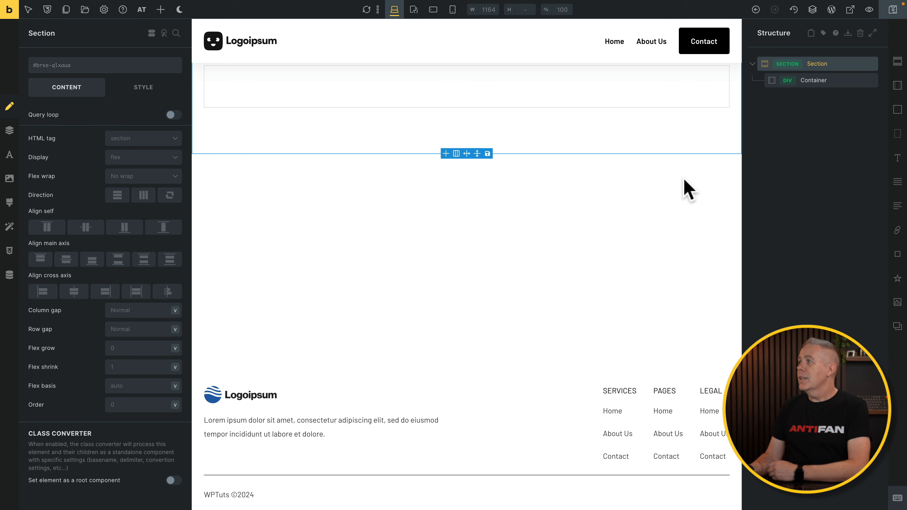
pyautogui.moveTo(834, 68); pyautogui.dragTo(581, 130)
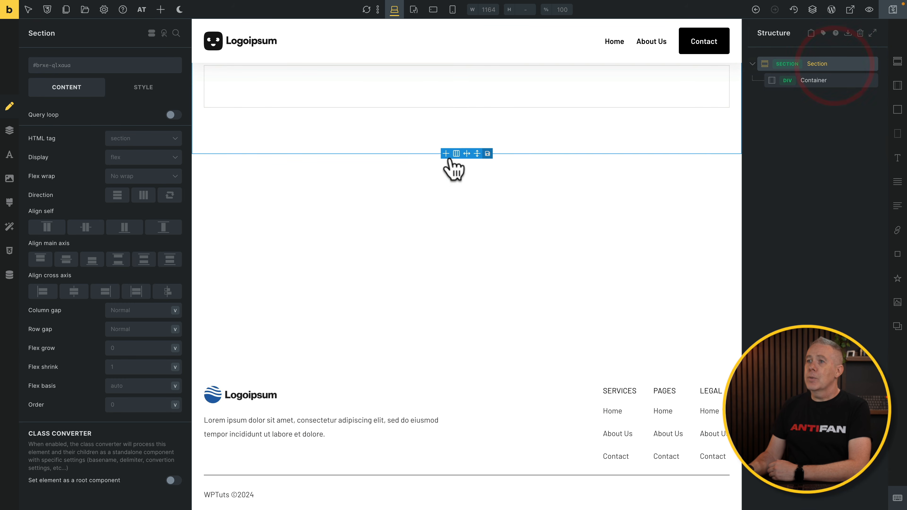
pyautogui.click(147, 89)
pyautogui.click(97, 122)
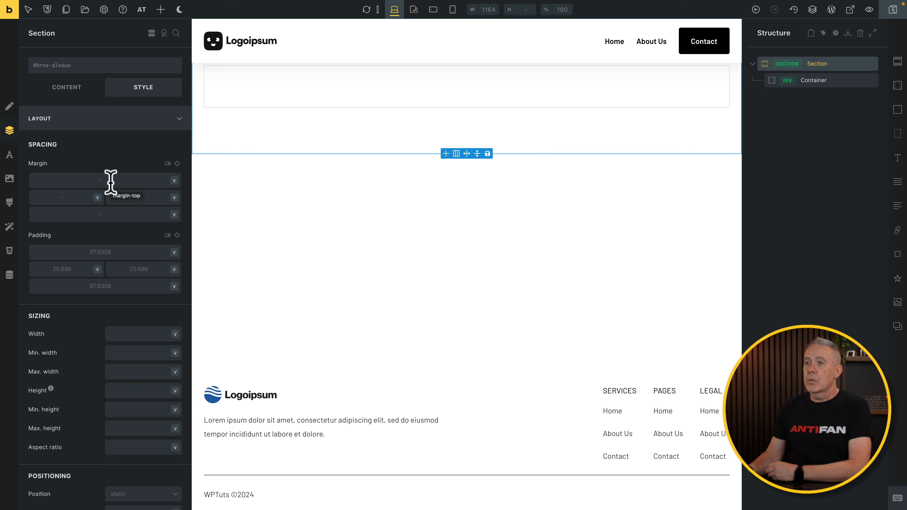
pyautogui.click(98, 181)
pyautogui.click(231, 282)
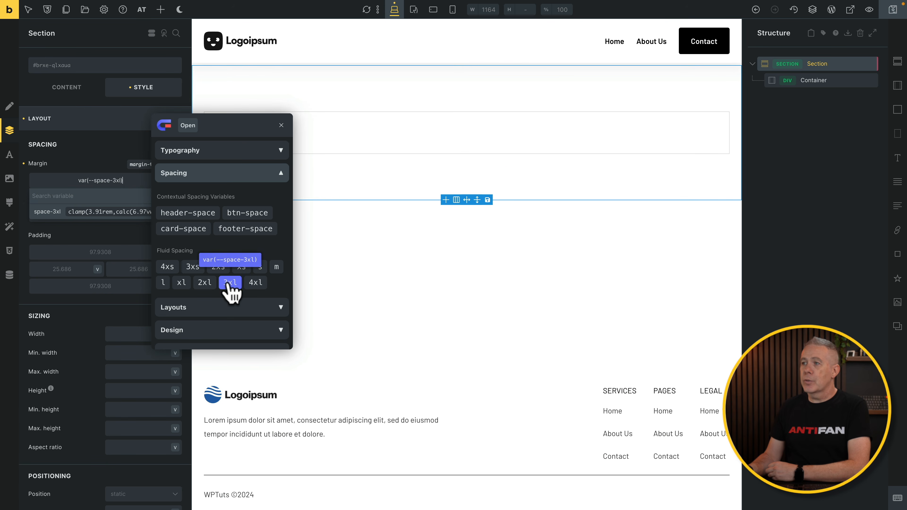
pyautogui.click(230, 283)
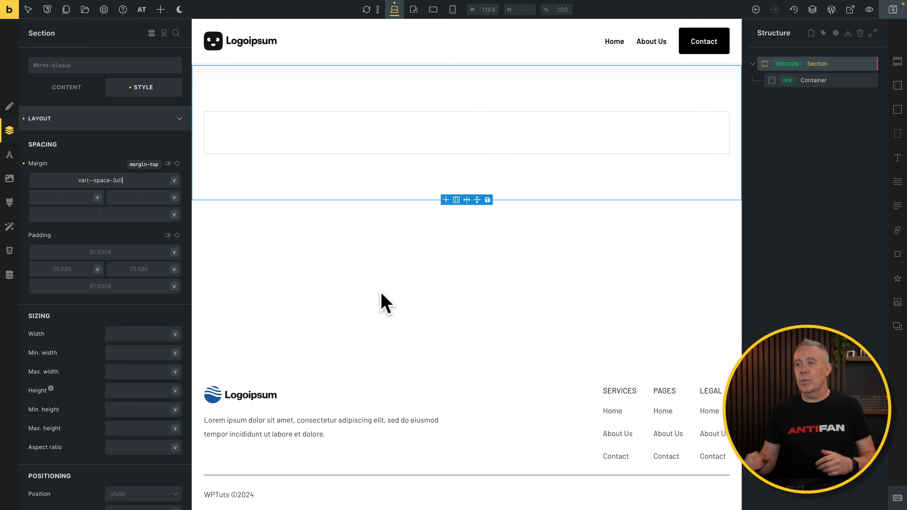
# Nest a block in the container and fill it with a heading, an image and a rich text element
pyautogui.click(822, 82)
pyautogui.click(822, 81)
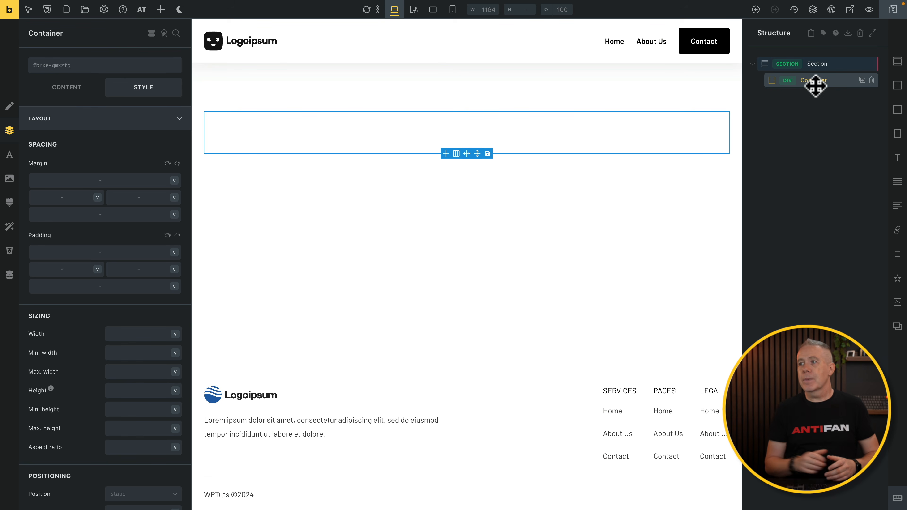
pyautogui.click(819, 88)
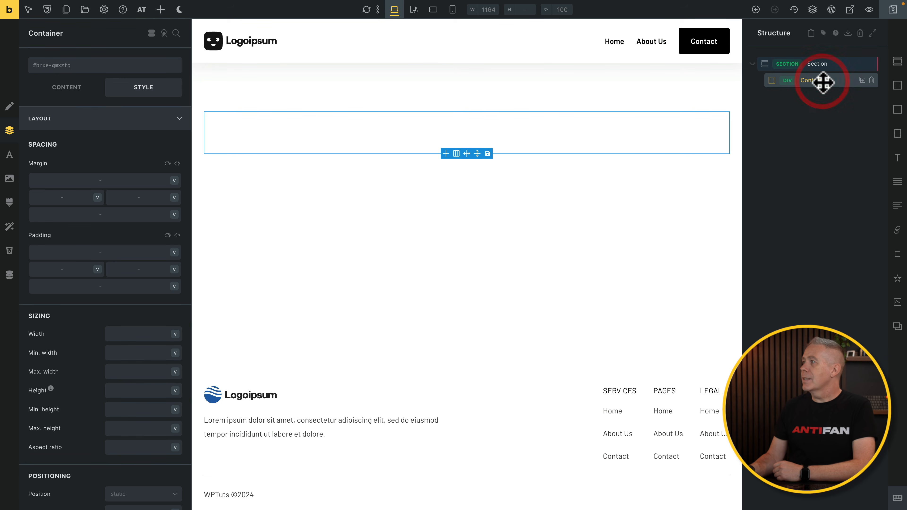
pyautogui.click(898, 111)
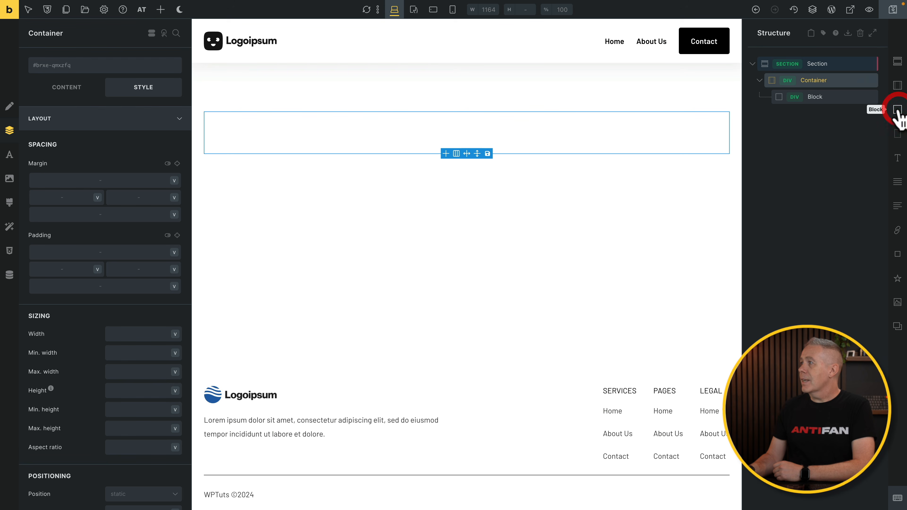
pyautogui.click(806, 95)
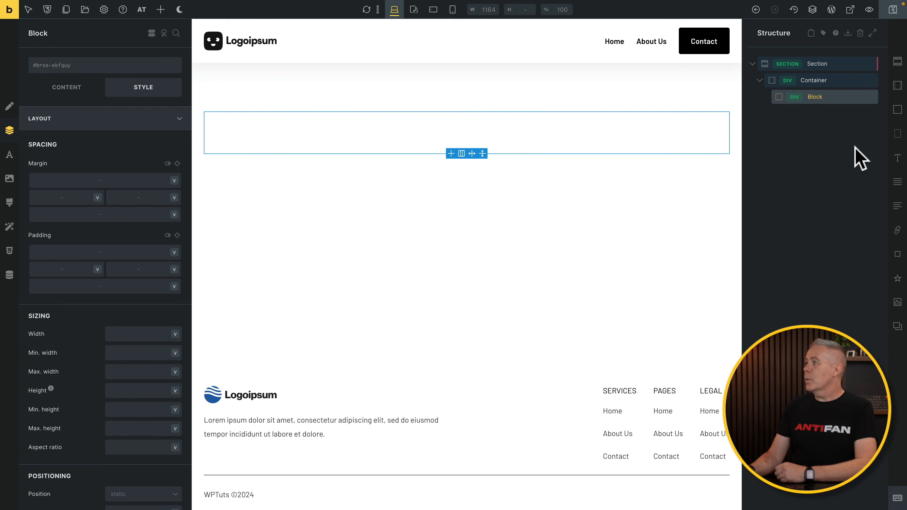
pyautogui.click(897, 161)
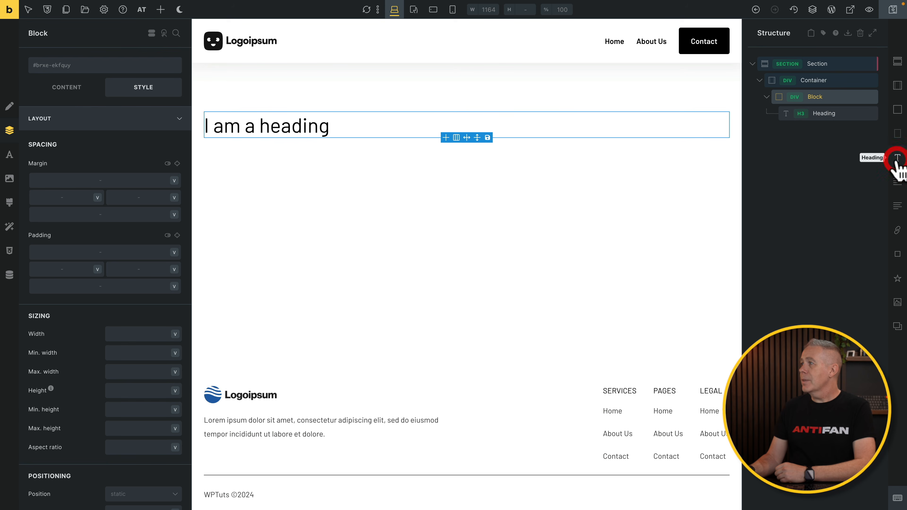
pyautogui.click(897, 303)
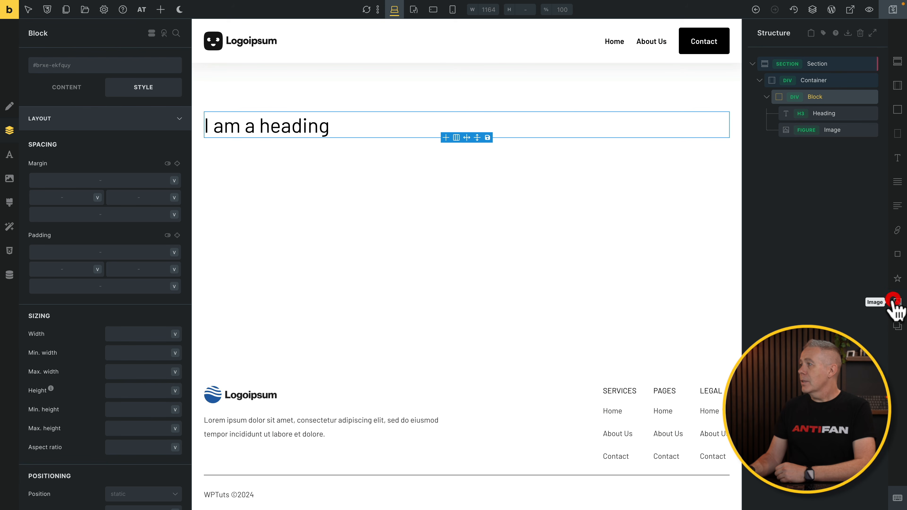
pyautogui.click(898, 208)
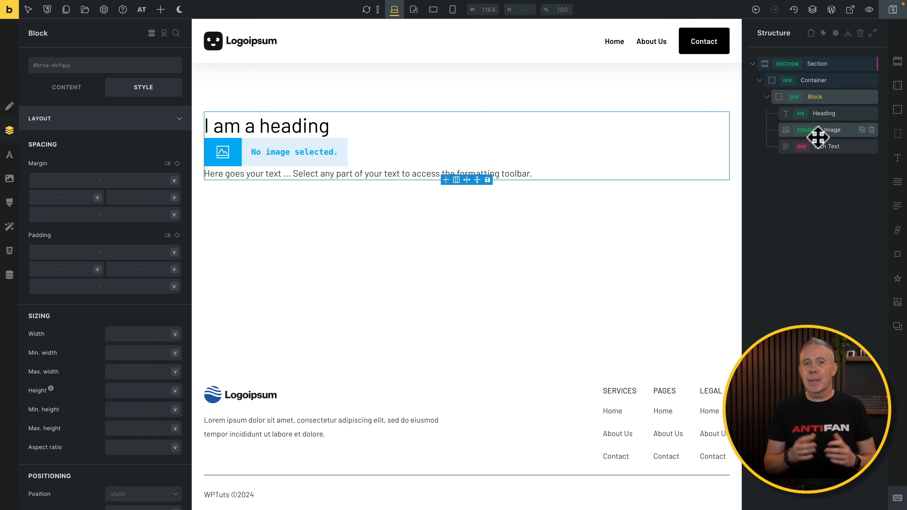
# Replace the heading's placeholder text with the dynamic post title tag {post_title}
pyautogui.click(827, 114)
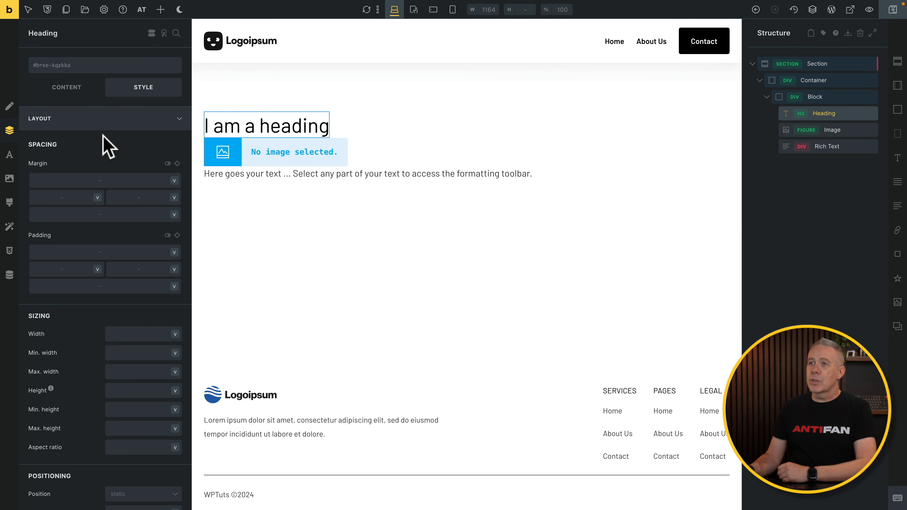
pyautogui.click(70, 89)
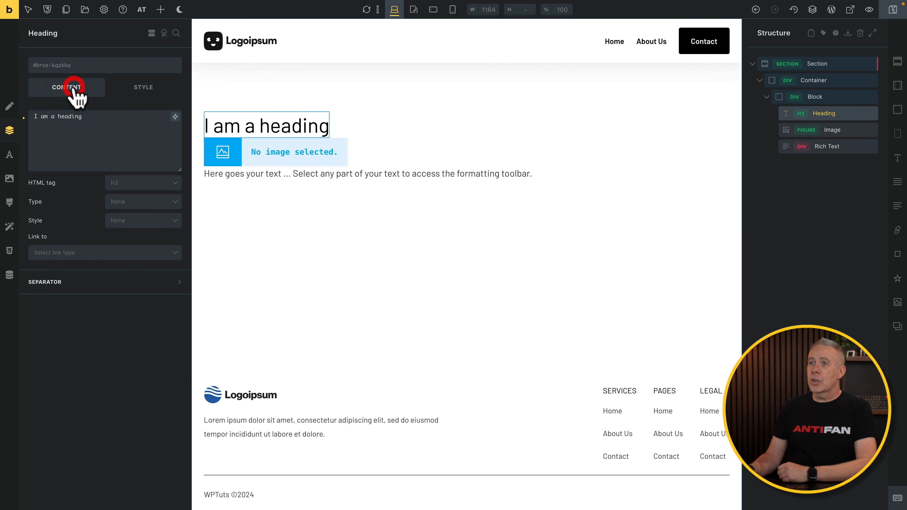
pyautogui.click(91, 118)
pyautogui.click(52, 121)
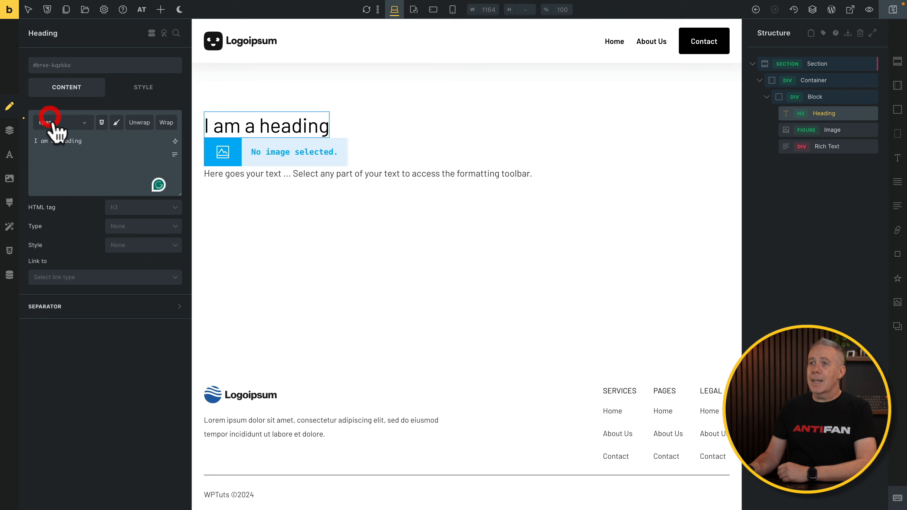
pyautogui.moveTo(84, 140); pyautogui.dragTo(29, 140)
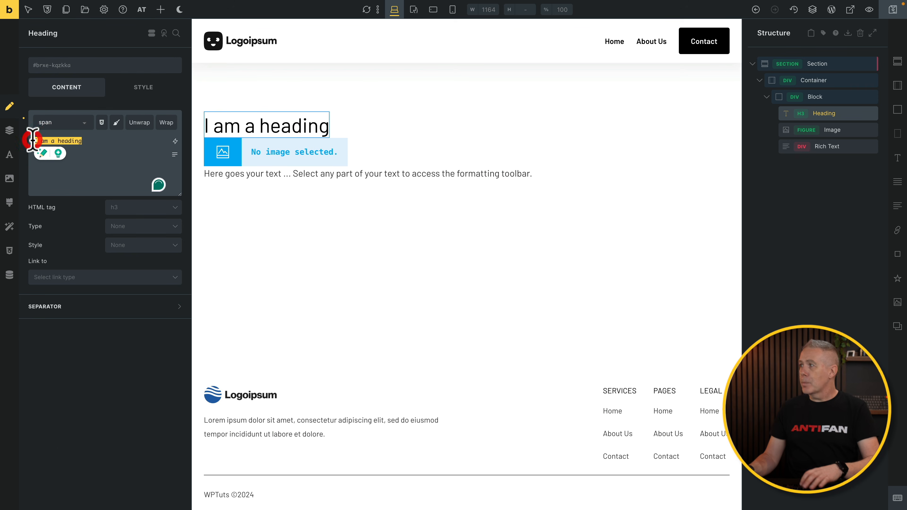
pyautogui.press('BackSpace')
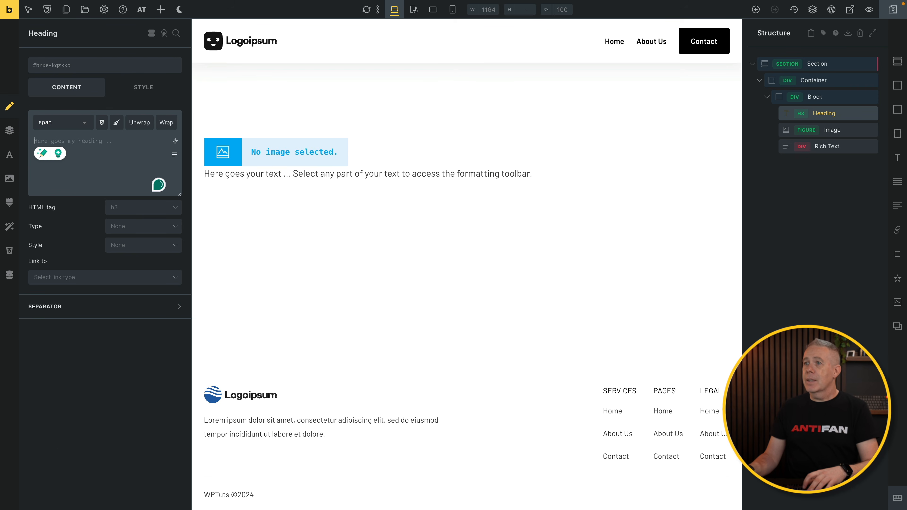
pyautogui.click(175, 142)
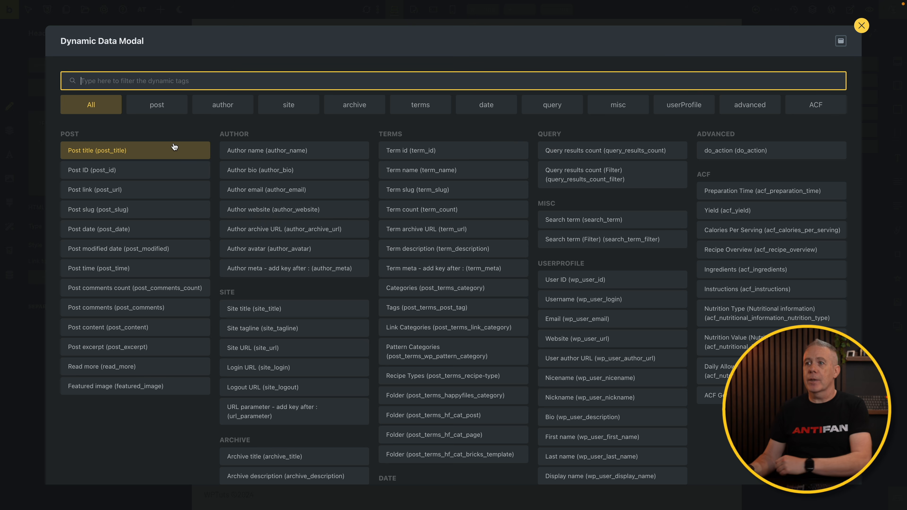
pyautogui.click(141, 152)
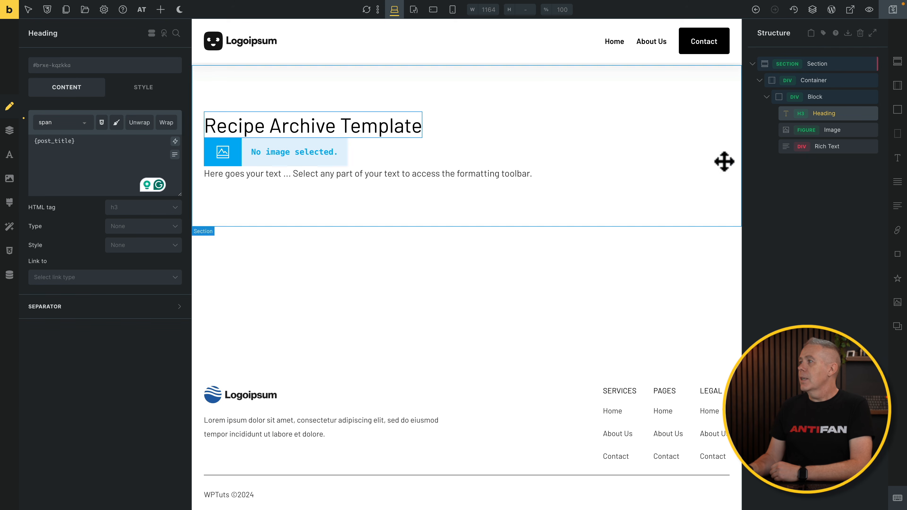
# Set the image element's source to the dynamic featured image tag {featured_image}
pyautogui.click(837, 131)
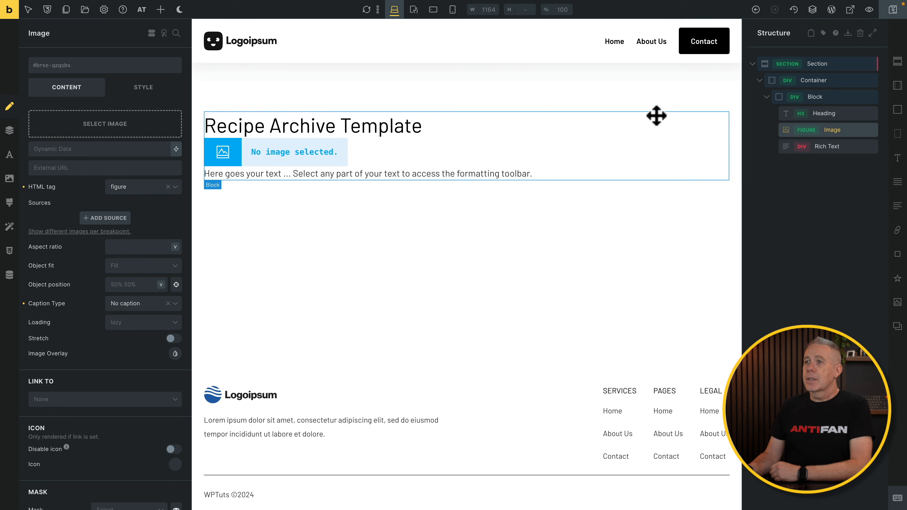
pyautogui.click(176, 149)
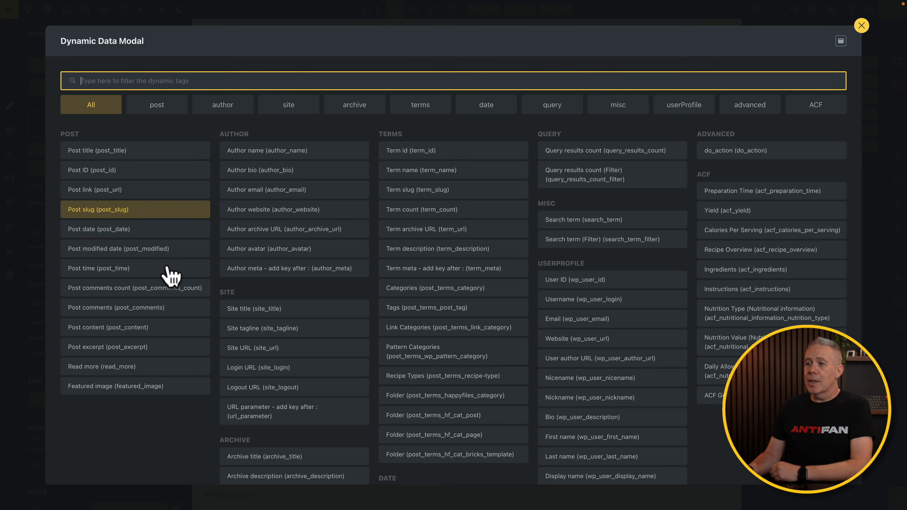
pyautogui.click(145, 385)
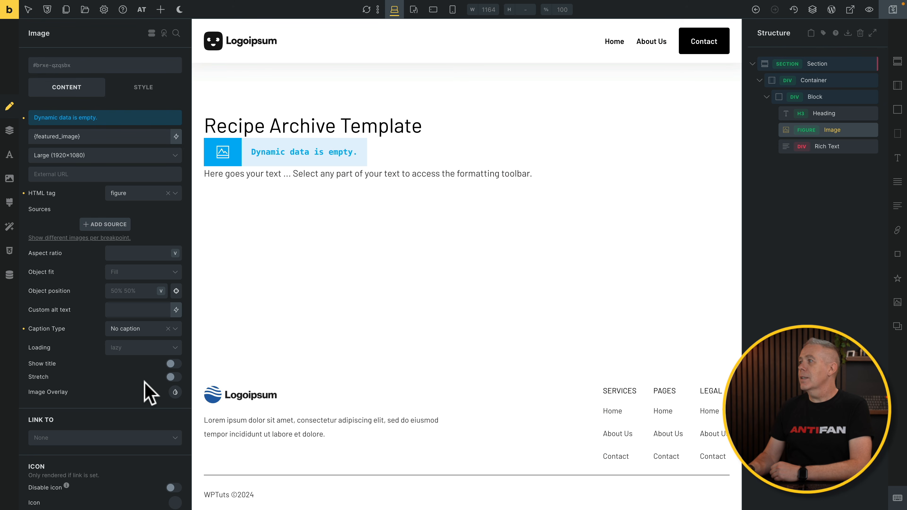
# Replace the rich text element's placeholder with the dynamic post content tag {post_content}
pyautogui.click(833, 147)
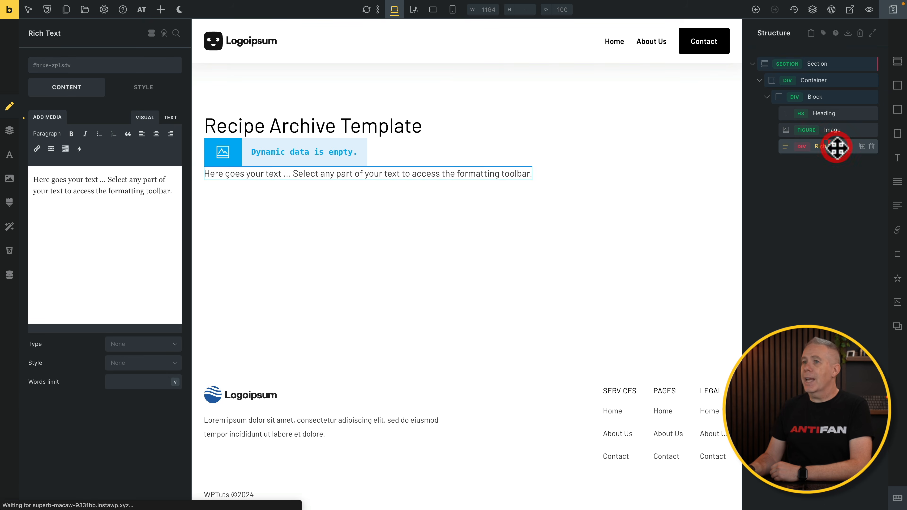
pyautogui.moveTo(97, 177); pyautogui.dragTo(35, 162)
pyautogui.press('BackSpace')
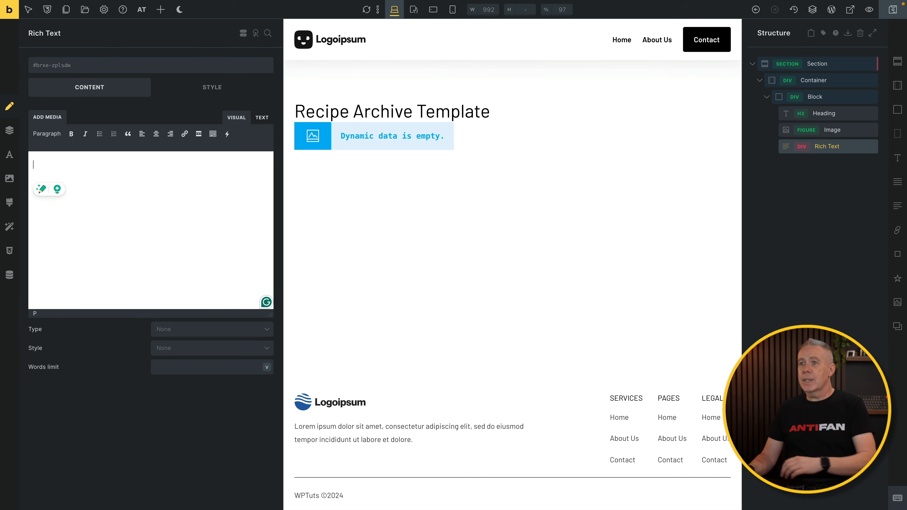
pyautogui.click(227, 137)
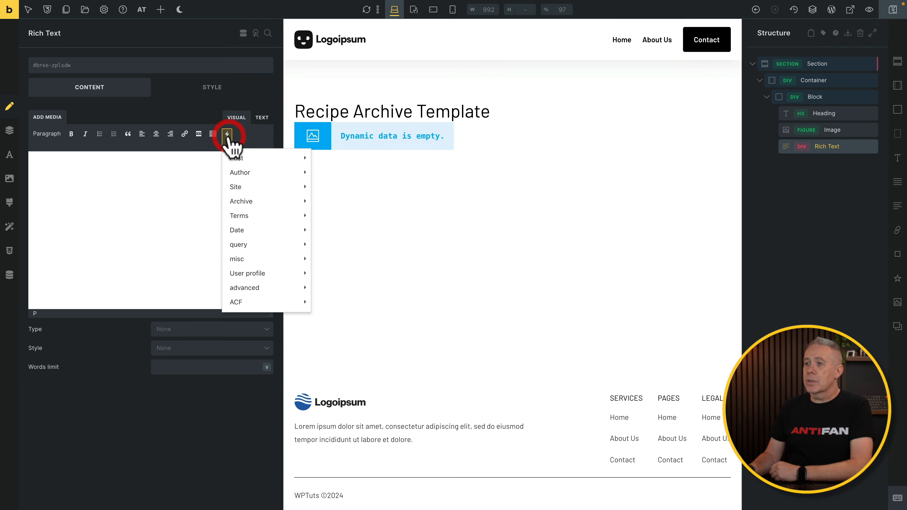
pyautogui.moveTo(266, 161)
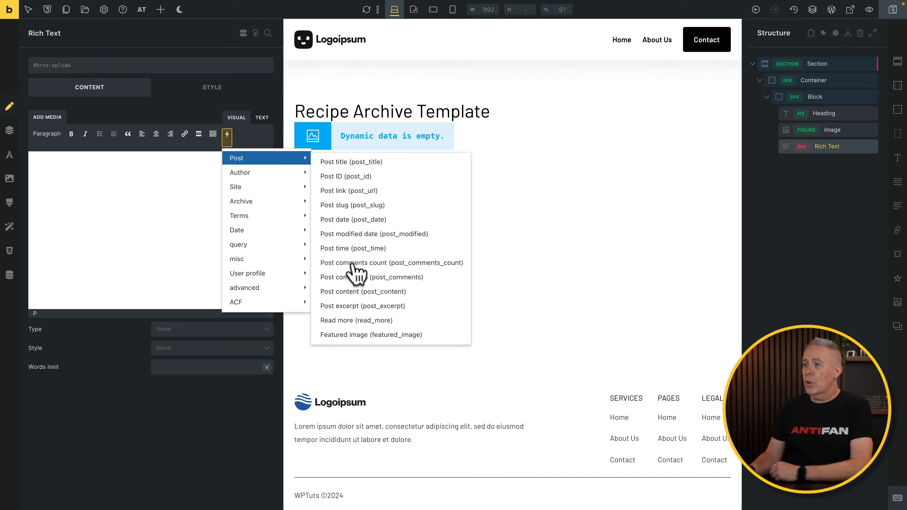
pyautogui.click(354, 292)
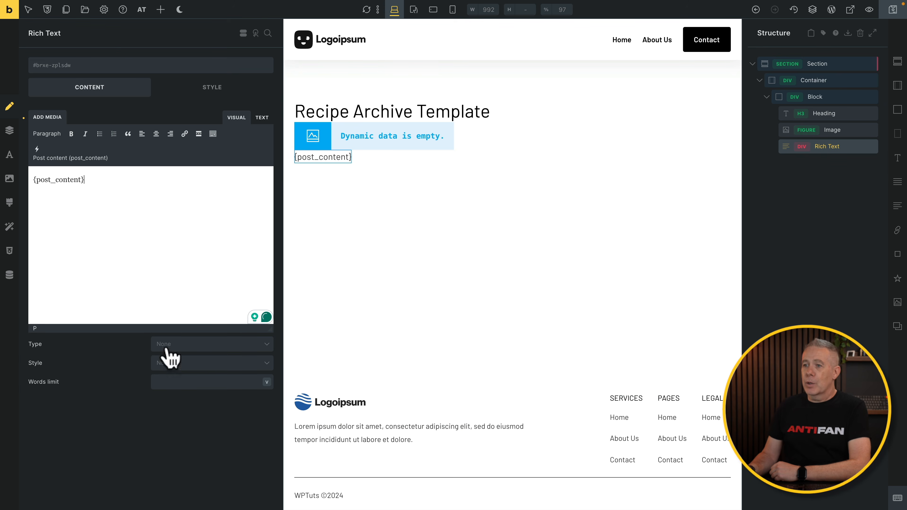
# Limit the rich text element's post content to 25 words
pyautogui.click(173, 384)
pyautogui.write('25')
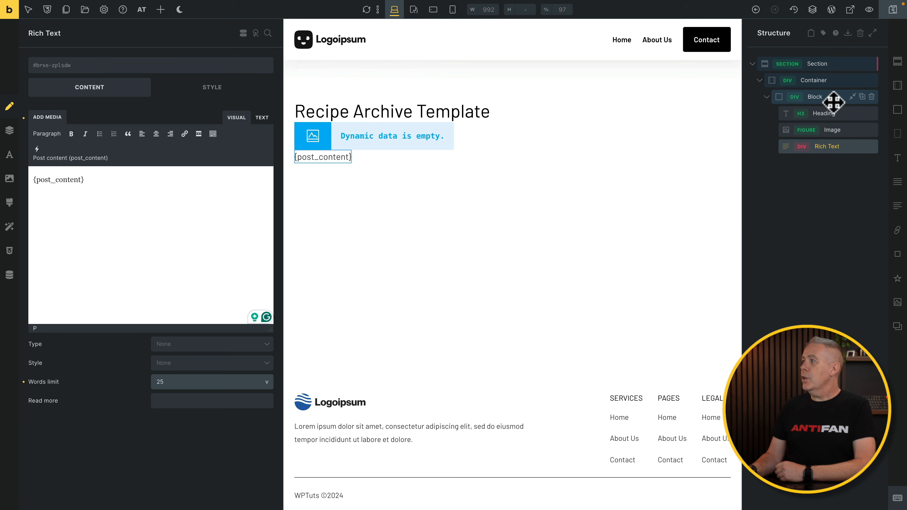
# Enable the query loop on the block holding the recipe elements, with type Posts and post type Recipes
pyautogui.click(825, 98)
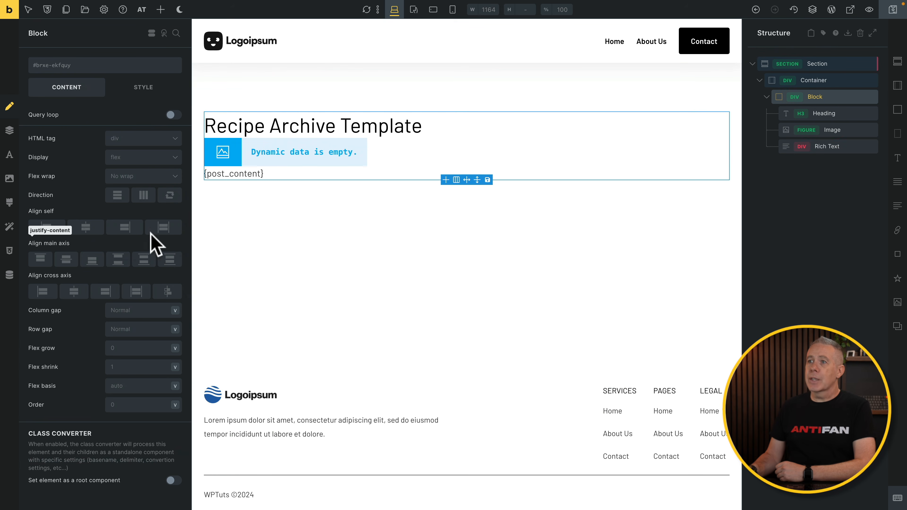
pyautogui.click(173, 115)
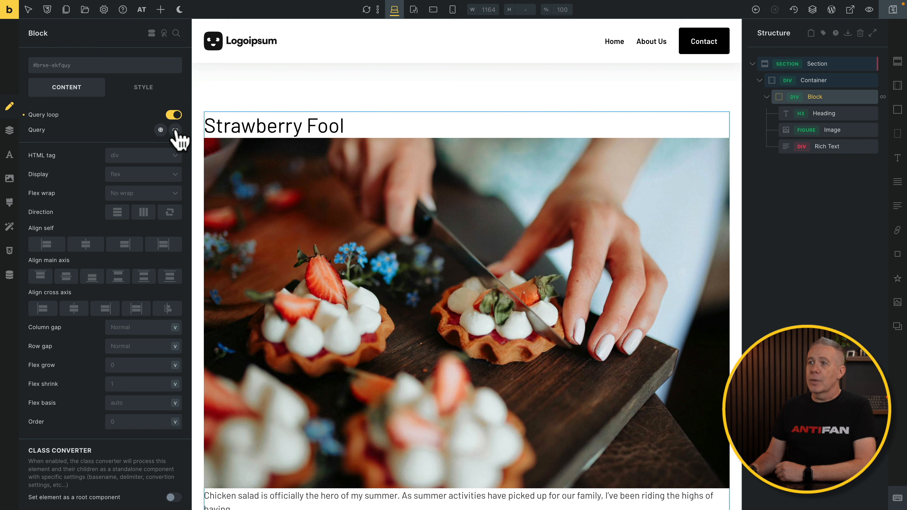
pyautogui.click(176, 130)
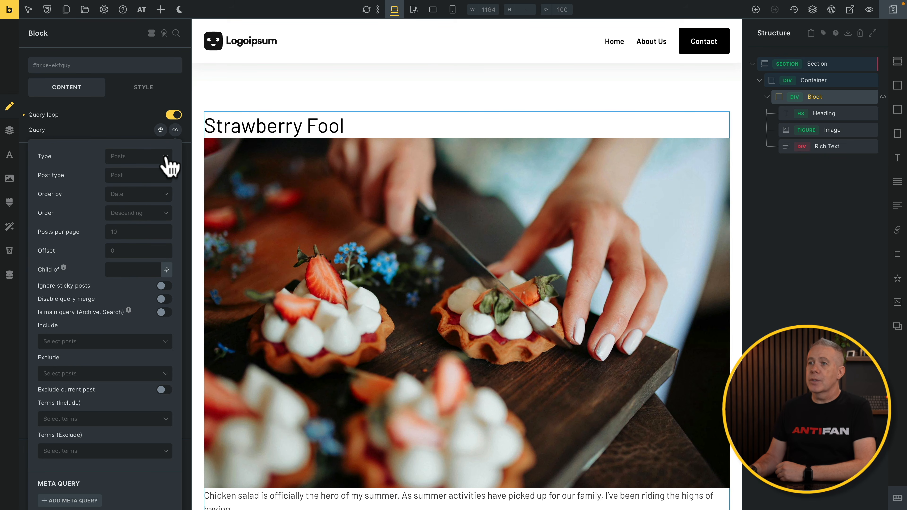
pyautogui.click(166, 156)
pyautogui.click(141, 169)
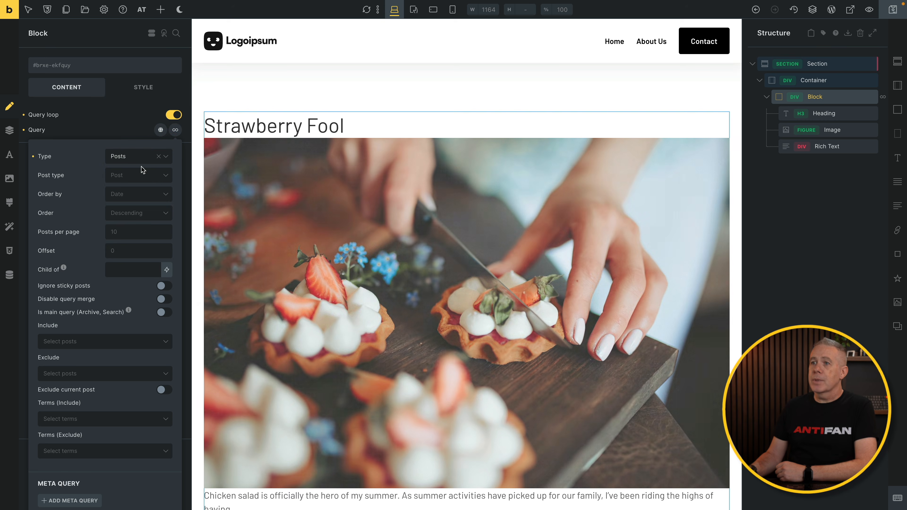
pyautogui.click(155, 180)
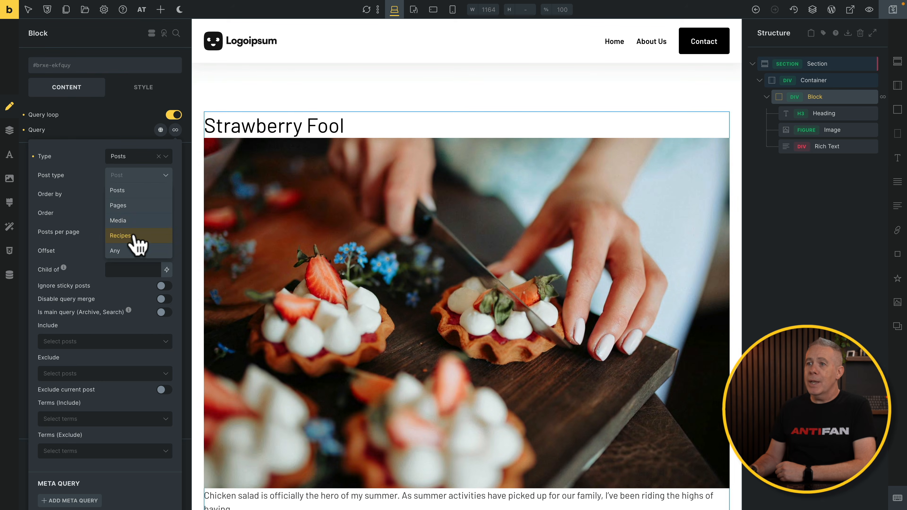
pyautogui.click(135, 235)
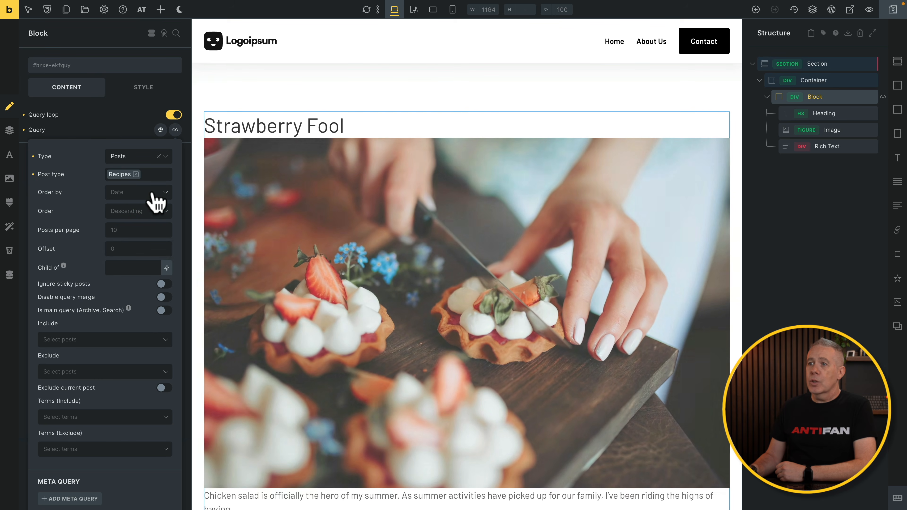
# Order the block's query by Published date with 6 posts per page, and review the looped recipes on the canvas
pyautogui.click(154, 195)
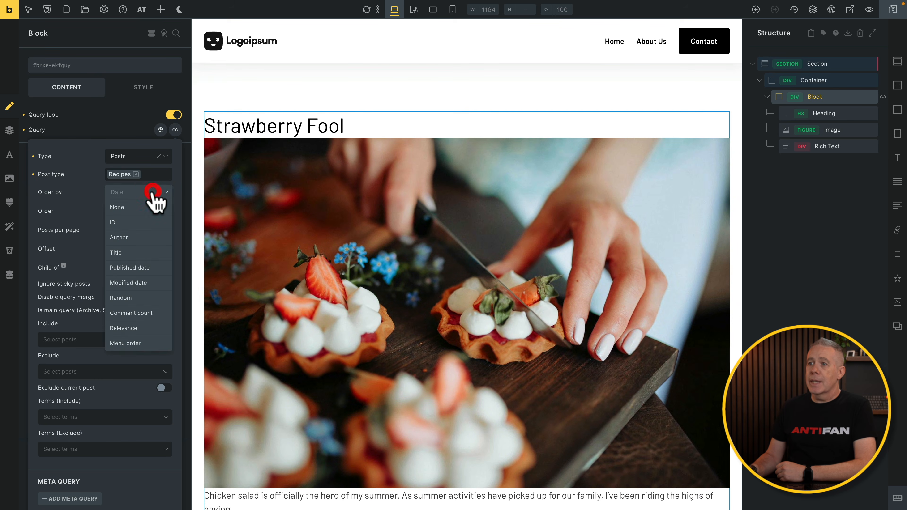
pyautogui.click(137, 268)
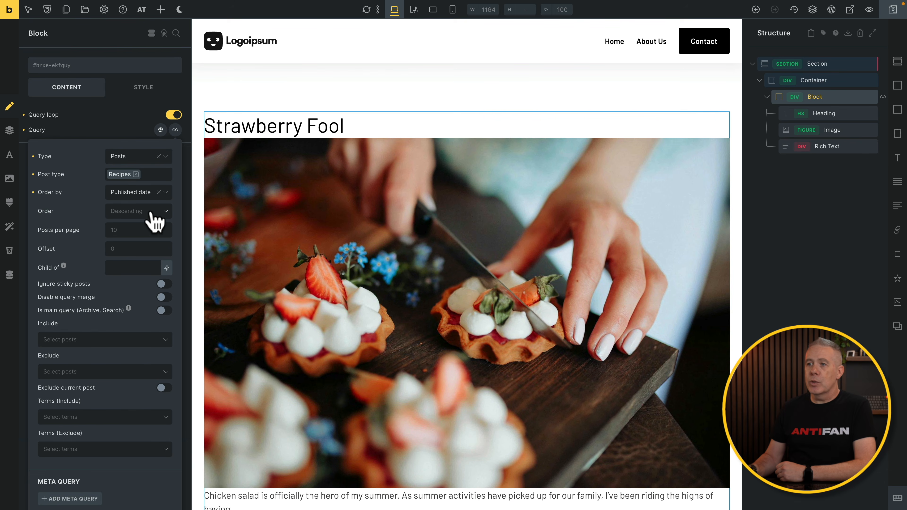
pyautogui.click(148, 229)
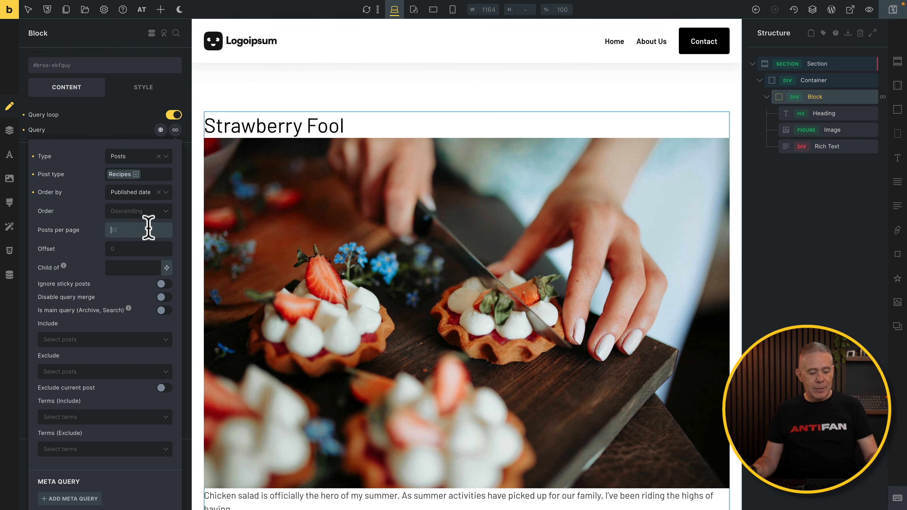
pyautogui.write('6')
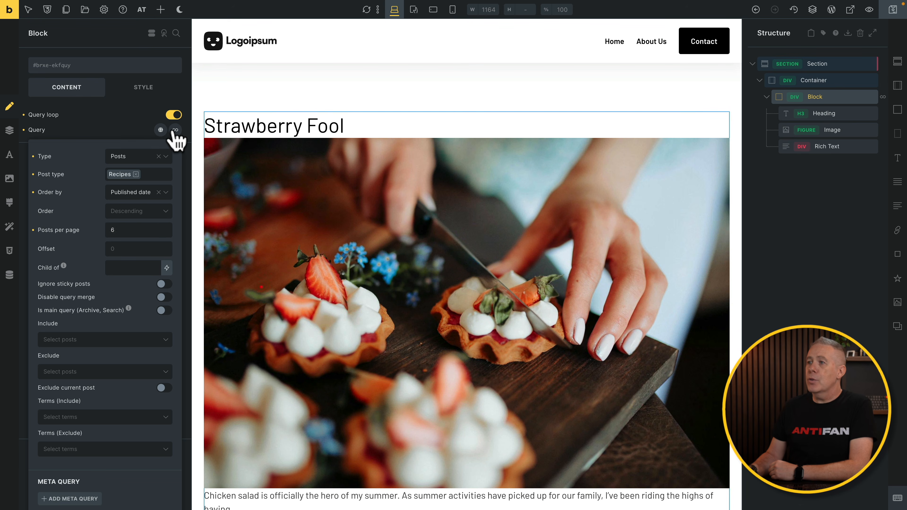
pyautogui.click(175, 131)
pyautogui.scroll(-3, 408, 365)
pyautogui.scroll(-10, 408, 365)
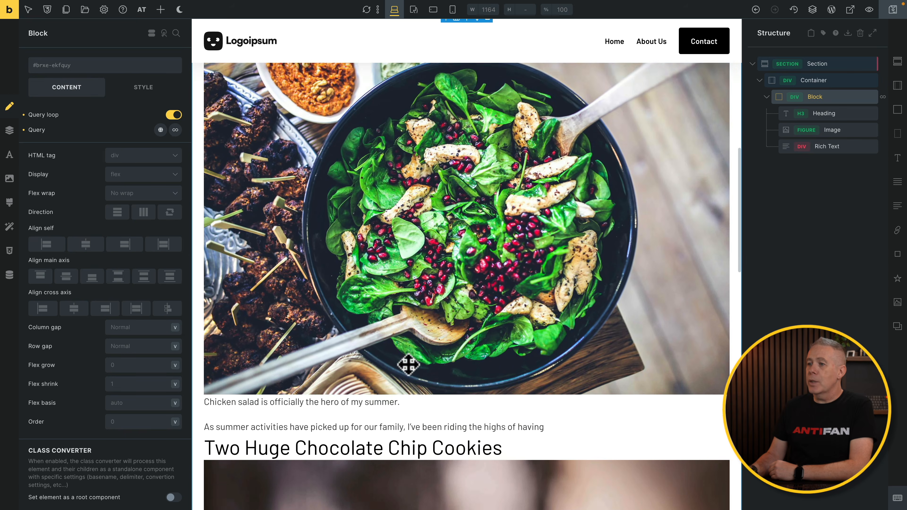
pyautogui.scroll(-12, 409, 365)
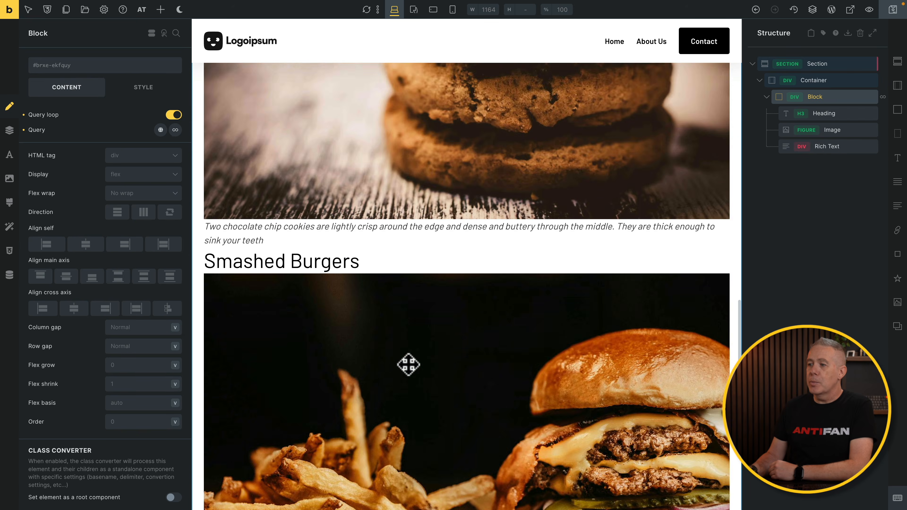
pyautogui.scroll(15, 409, 365)
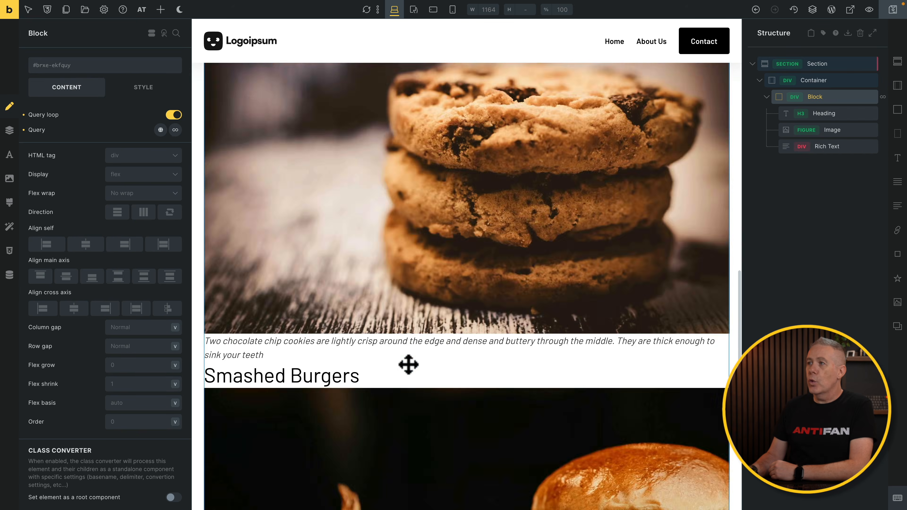
pyautogui.scroll(3, 408, 365)
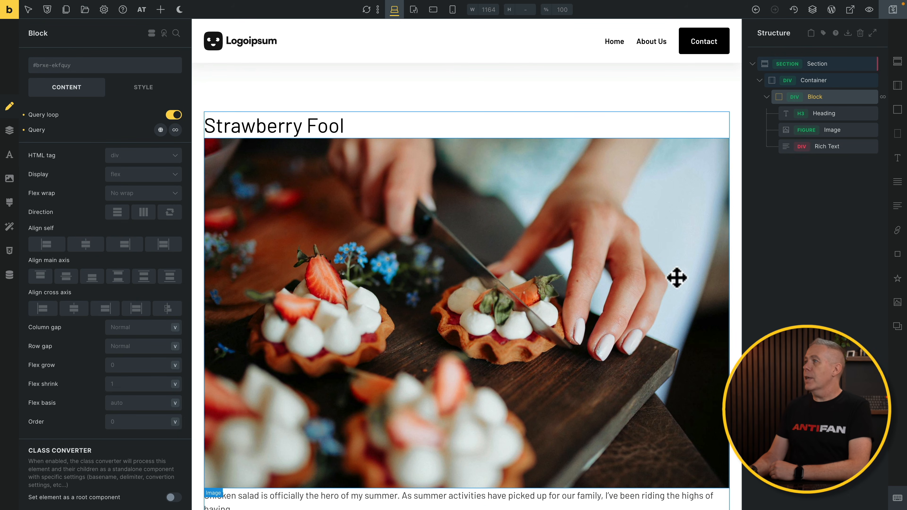
# Set the container's display to grid with template columns 1fr 1fr, and save the template
pyautogui.click(818, 81)
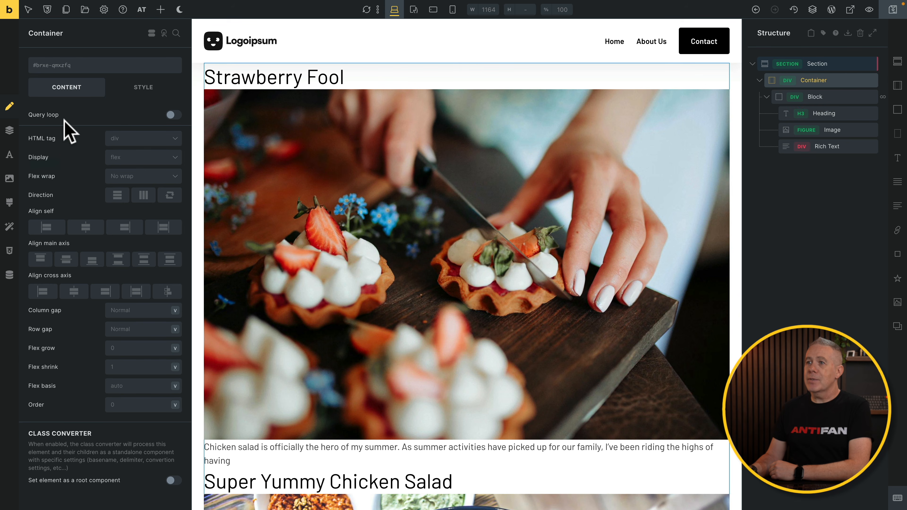
pyautogui.click(135, 161)
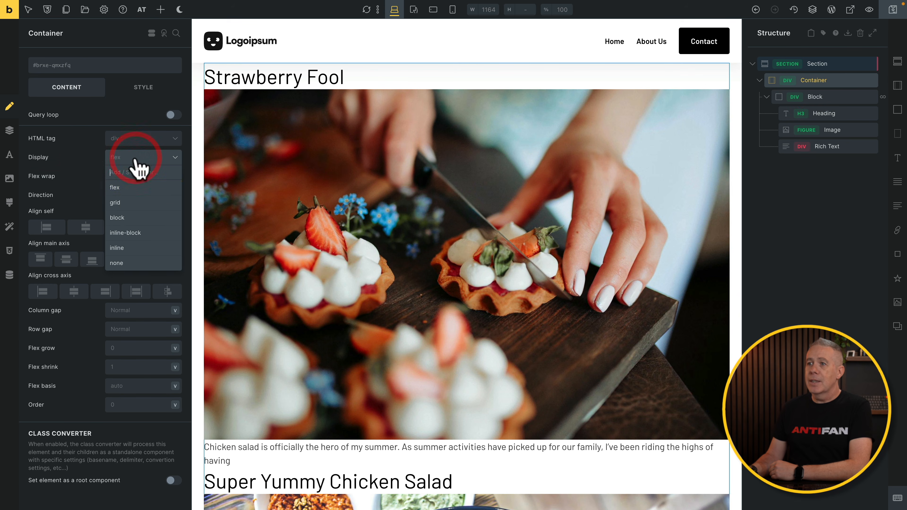
pyautogui.click(126, 203)
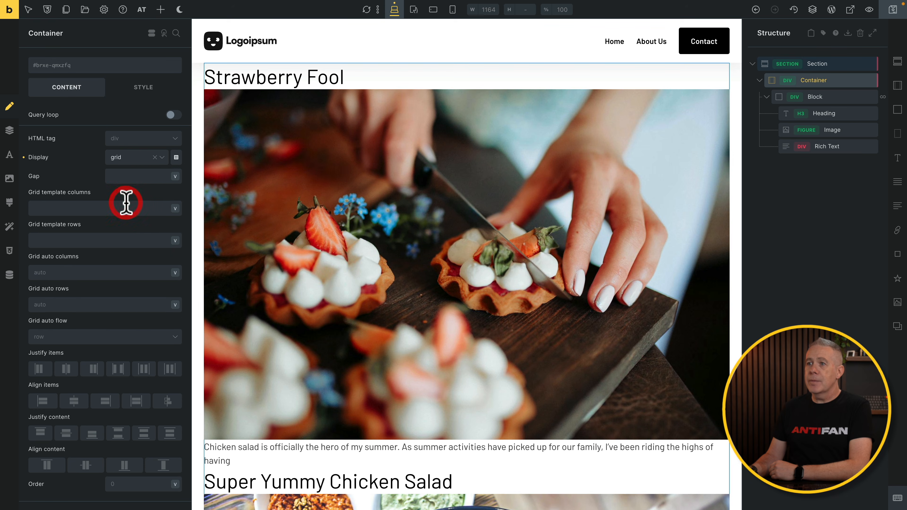
pyautogui.click(59, 207)
pyautogui.write('1fr')
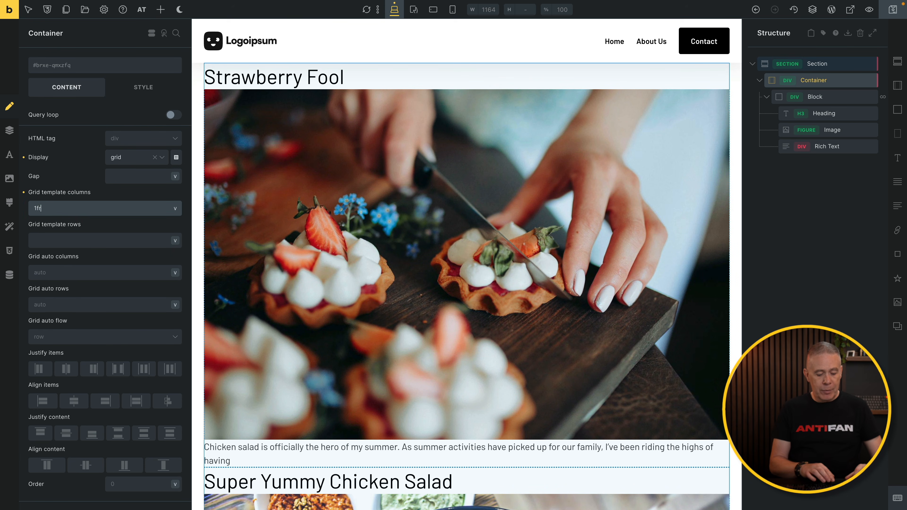
pyautogui.write(' 1fr')
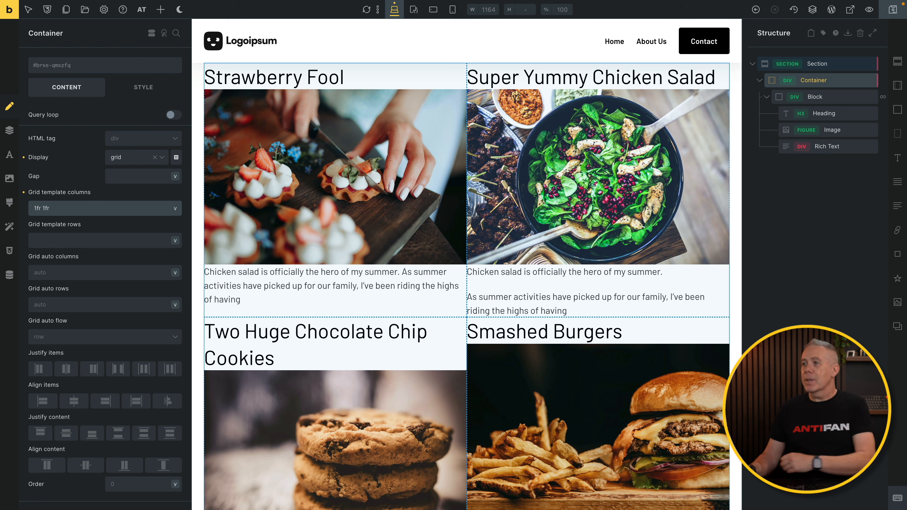
pyautogui.click(893, 11)
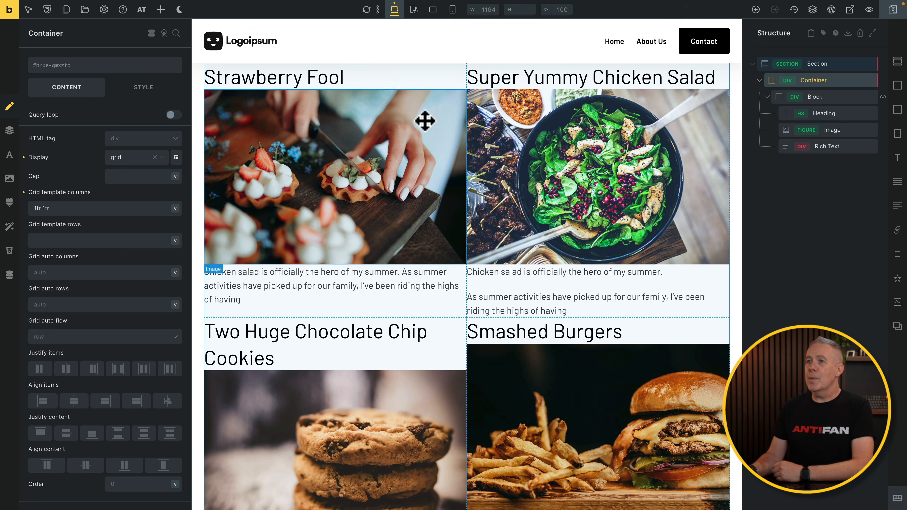
# Set the container's HTML tag to ul and its nested block's HTML tag to li
pyautogui.click(140, 141)
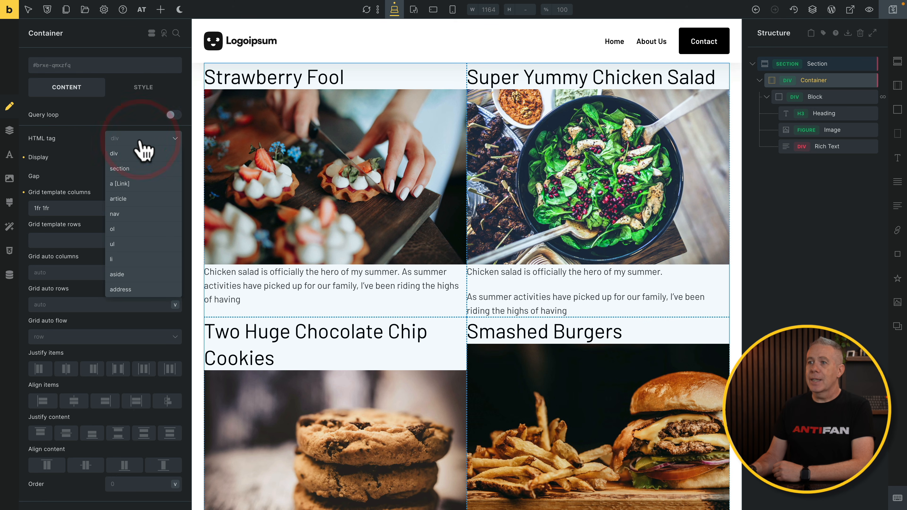
pyautogui.click(129, 243)
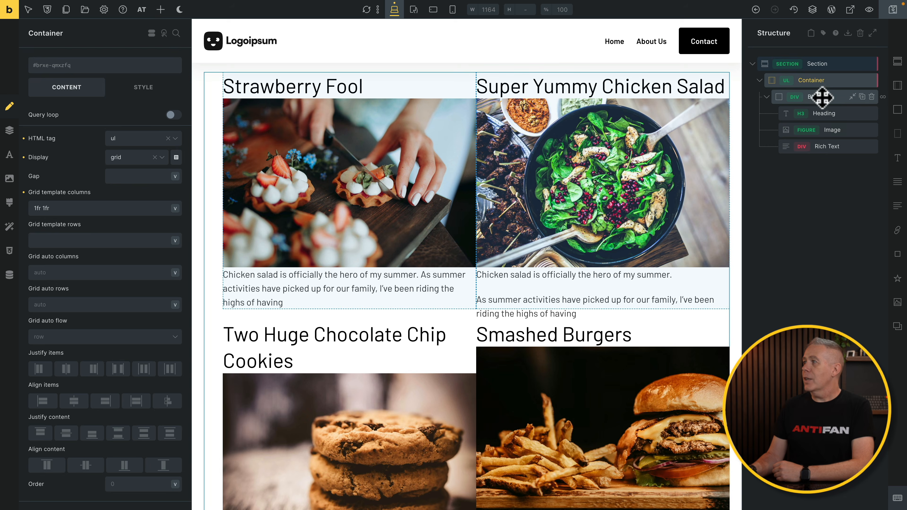
pyautogui.click(823, 97)
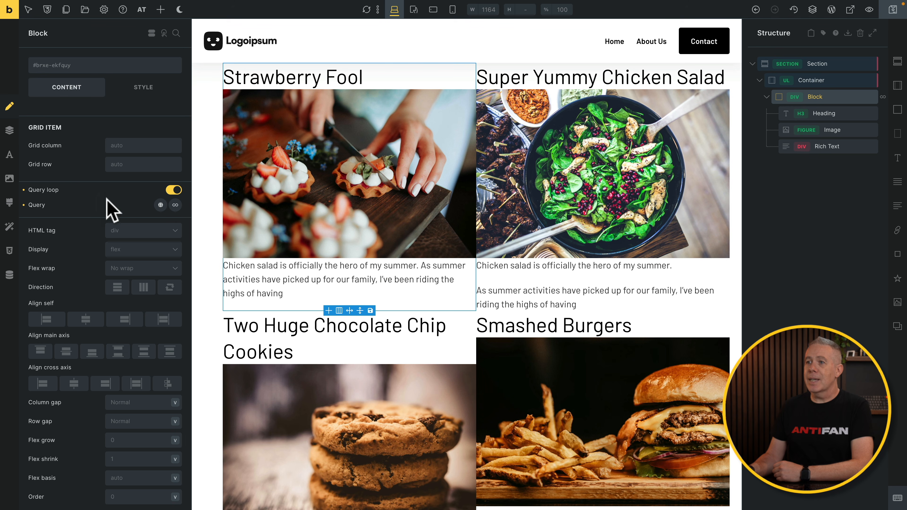
pyautogui.click(134, 231)
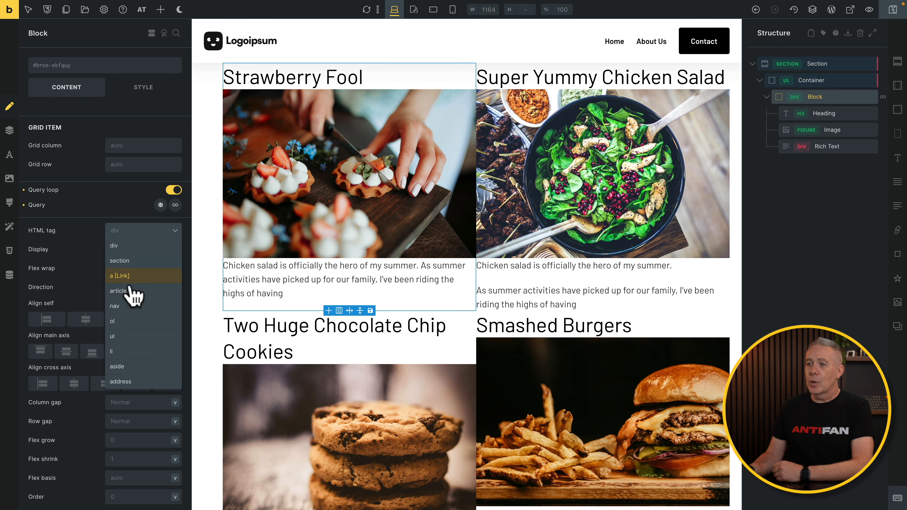
pyautogui.click(122, 351)
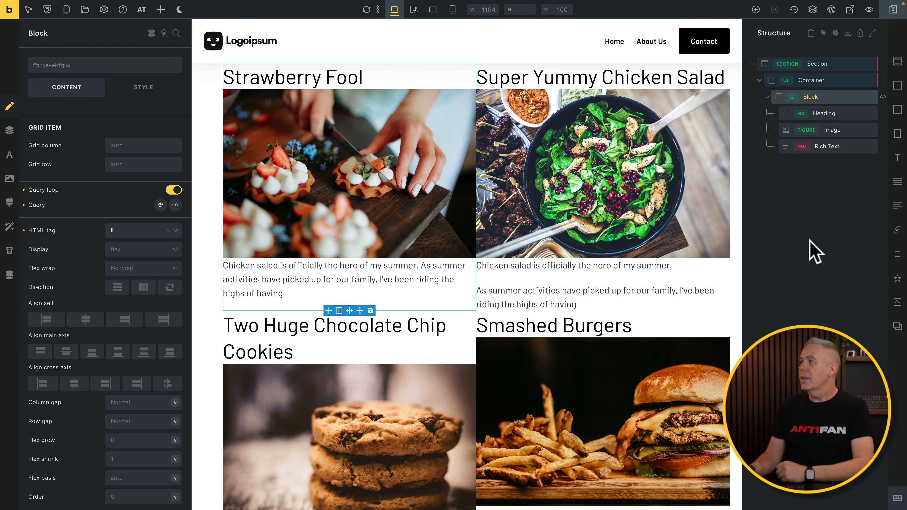
# Rename the container as Recipe Loop Container and its nested block as Card
pyautogui.click(827, 80)
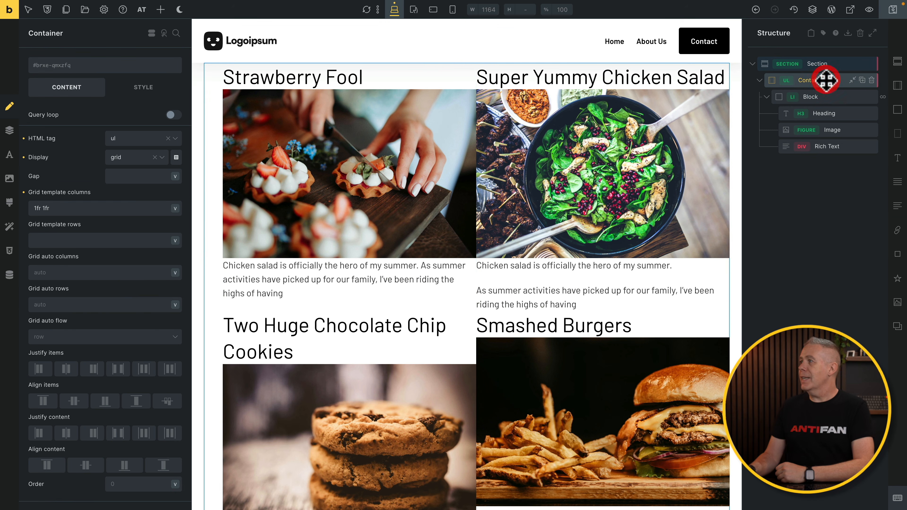
pyautogui.doubleClick(804, 81)
pyautogui.write('Recipe Loop')
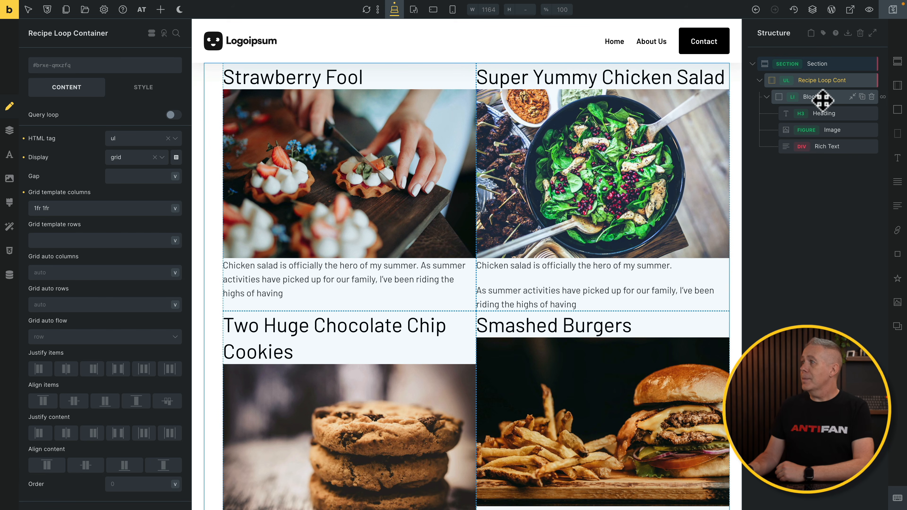
pyautogui.click(815, 97)
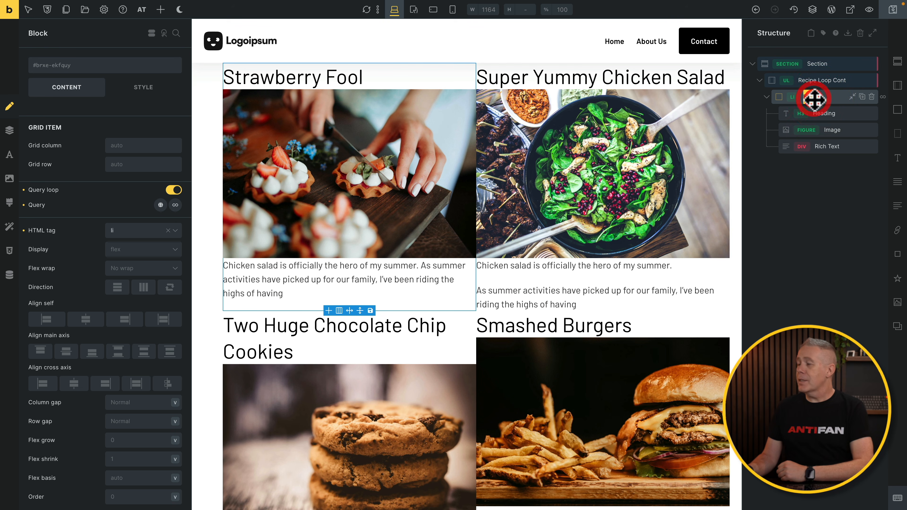
pyautogui.doubleClick(815, 98)
pyautogui.write('C')
# Set the Recipe Loop Container's grid gap to the fluid spacing variable var(--space-m)
pyautogui.click(830, 81)
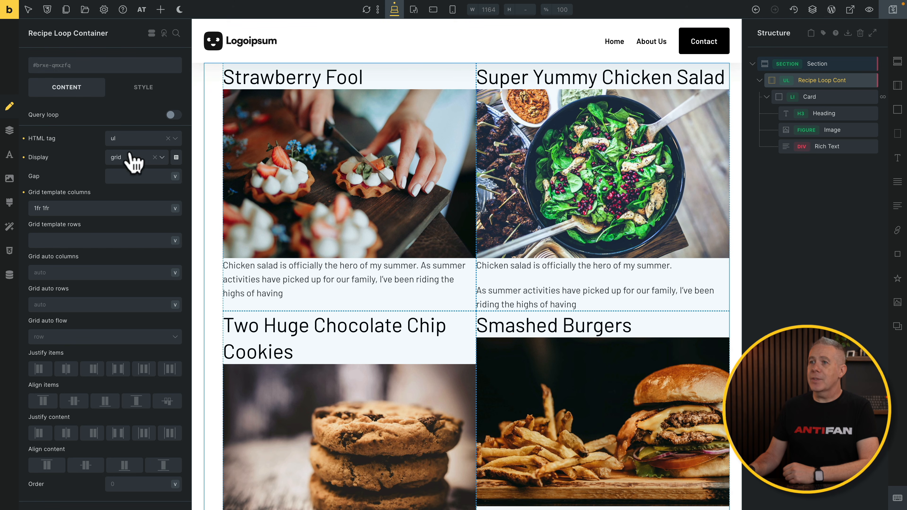
pyautogui.click(121, 175)
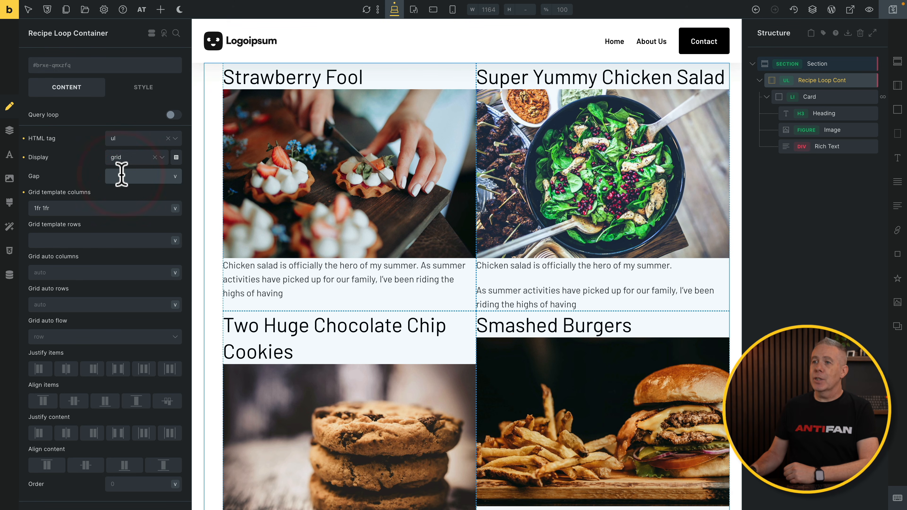
pyautogui.rightClick(121, 175)
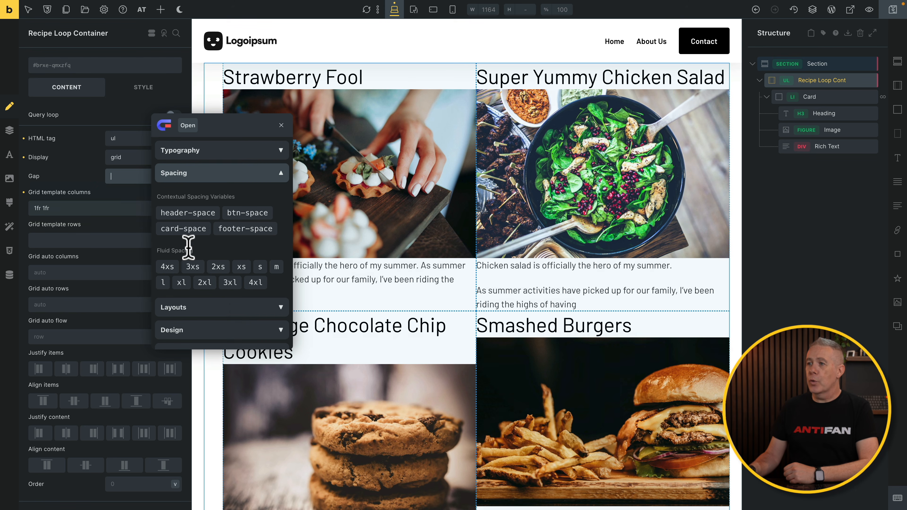
pyautogui.click(262, 267)
pyautogui.click(277, 267)
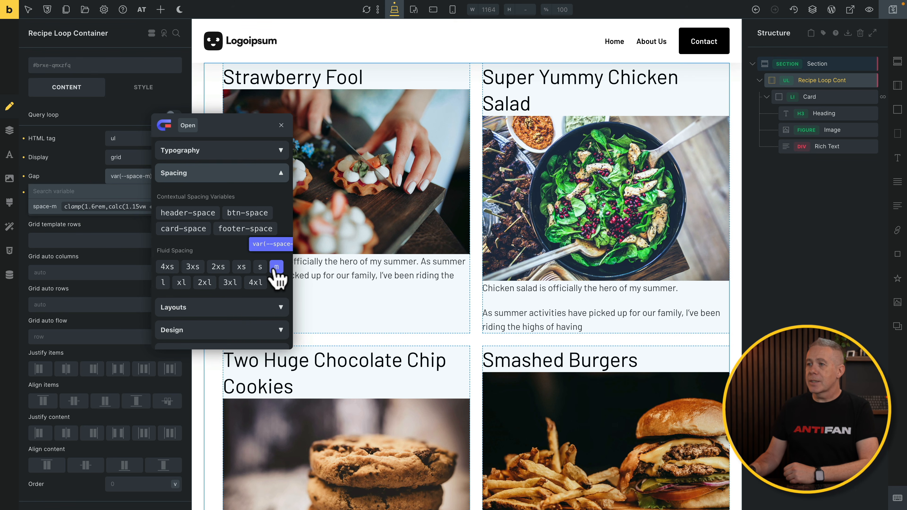
pyautogui.click(276, 268)
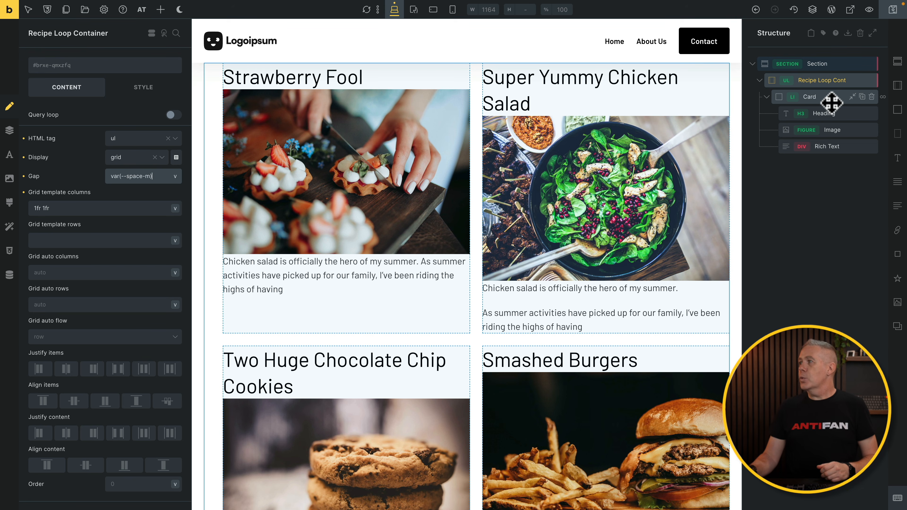
# Create the class recipe-card on the Card block
pyautogui.click(820, 98)
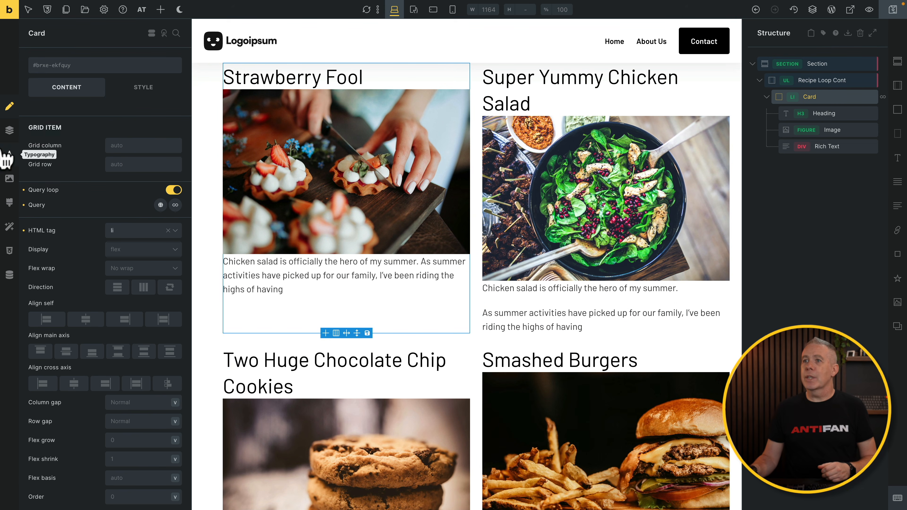
pyautogui.click(83, 70)
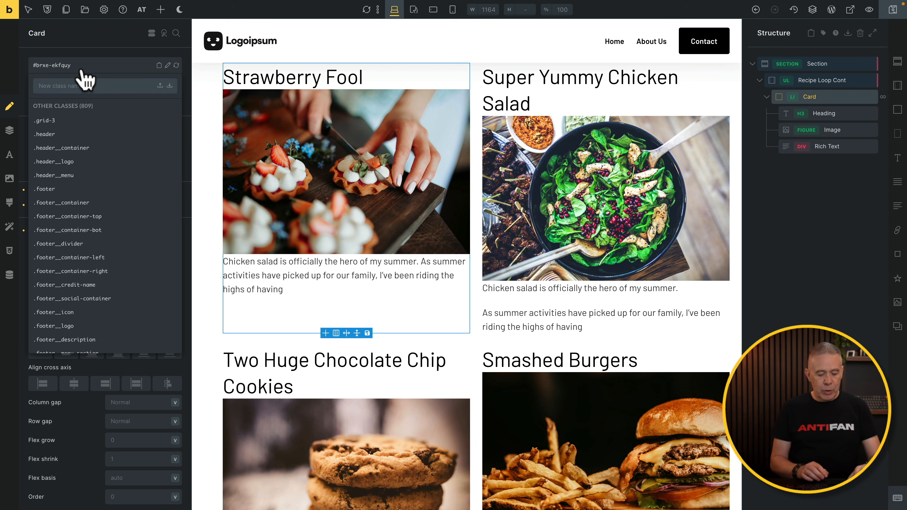
pyautogui.write('receipe')
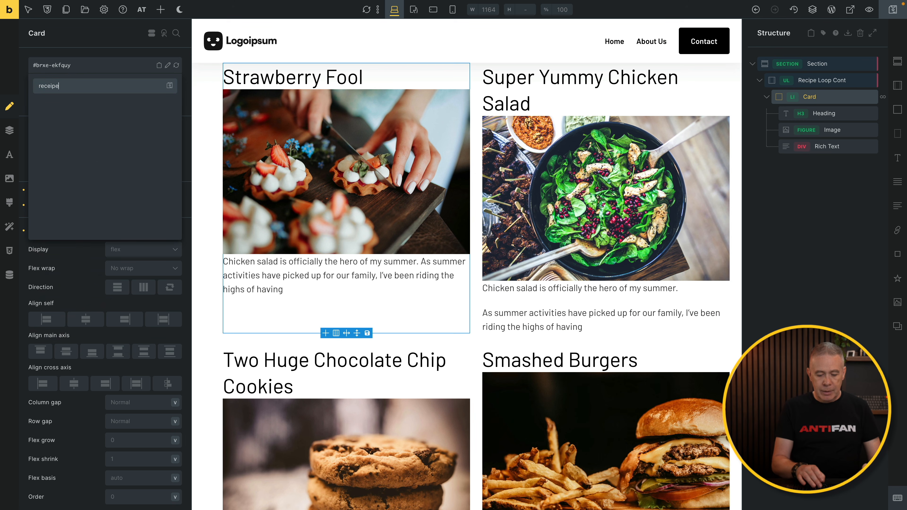
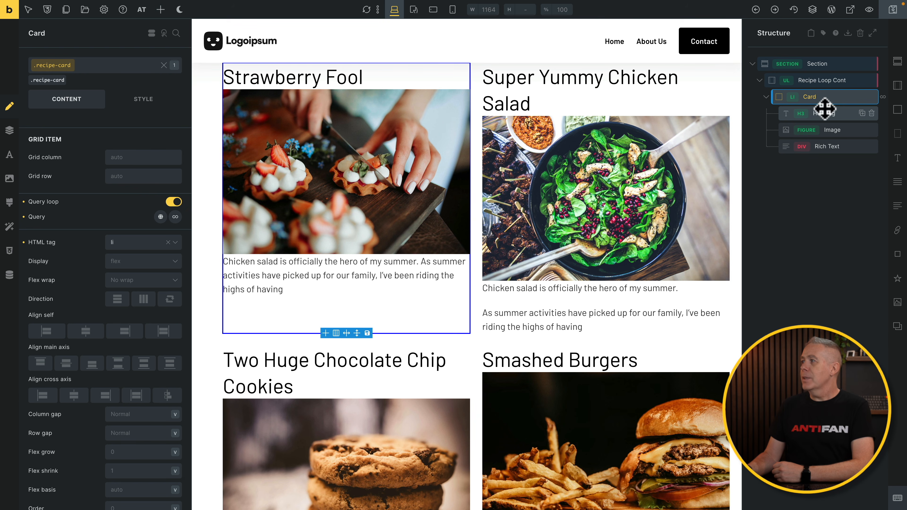
# Create the class recipe-card__heading on the Heading element inside the Card
pyautogui.click(835, 116)
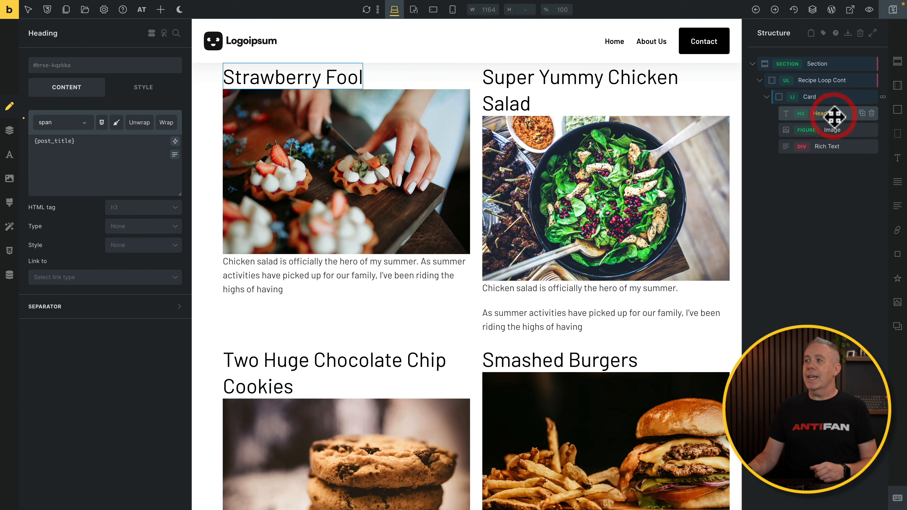
pyautogui.click(98, 65)
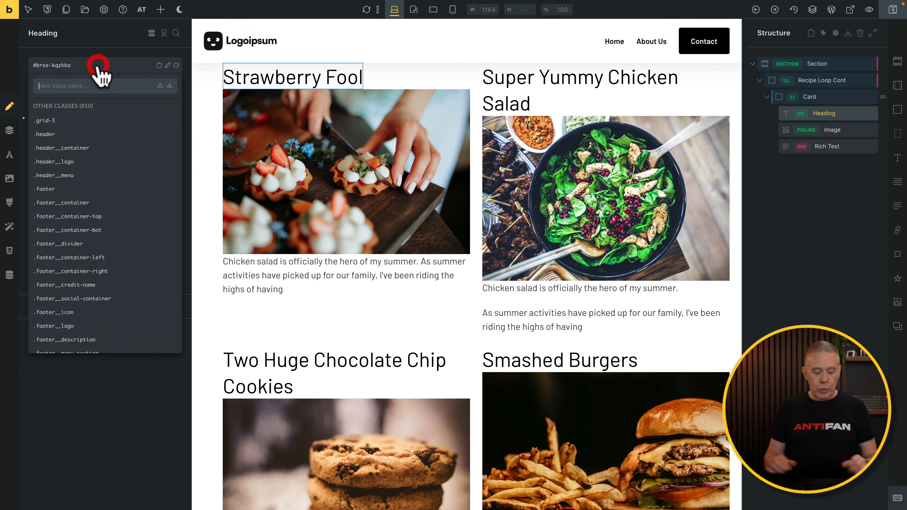
pyautogui.write('recipe-card')
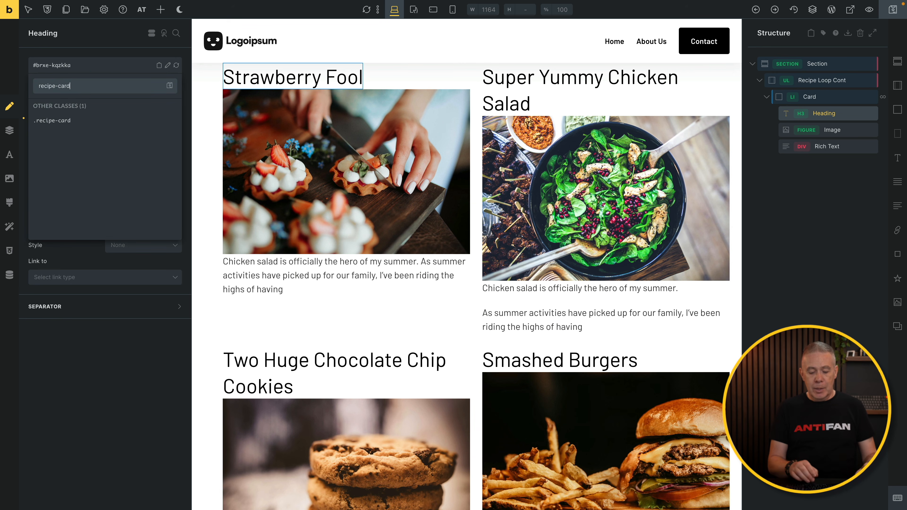
pyautogui.write('__heading')
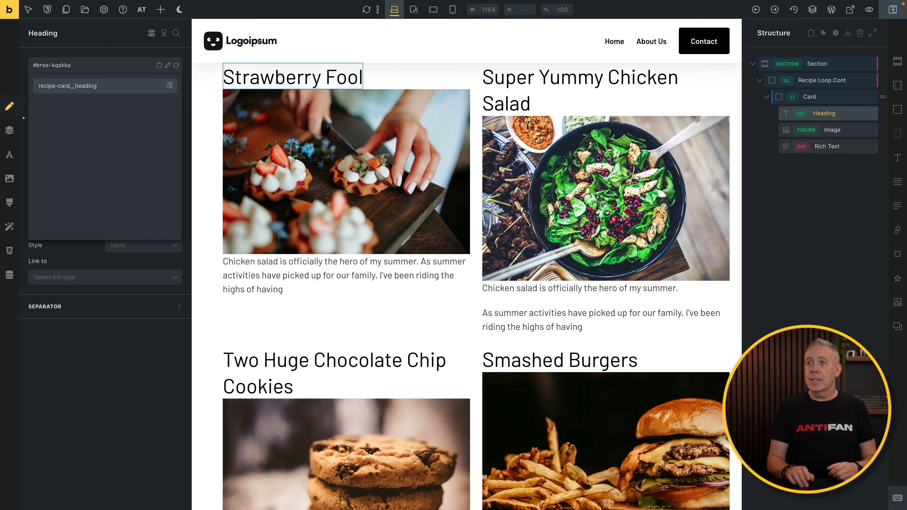
pyautogui.press('Return')
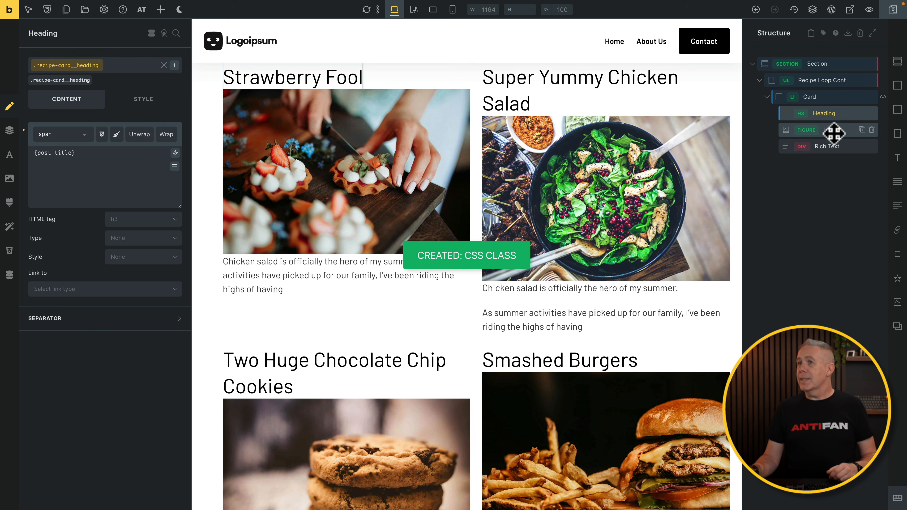
# Create the class recipe-card__image on the Image element inside the Card
pyautogui.click(834, 133)
pyautogui.click(85, 69)
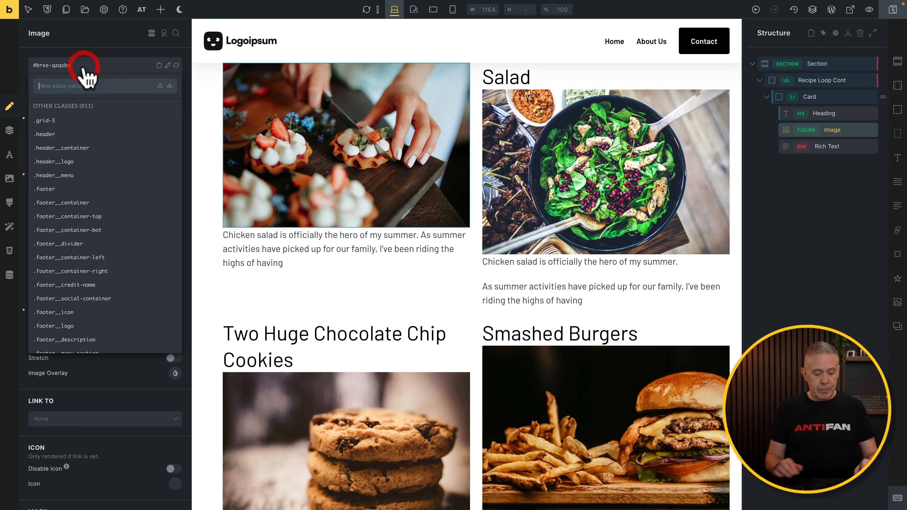
pyautogui.write('recipe')
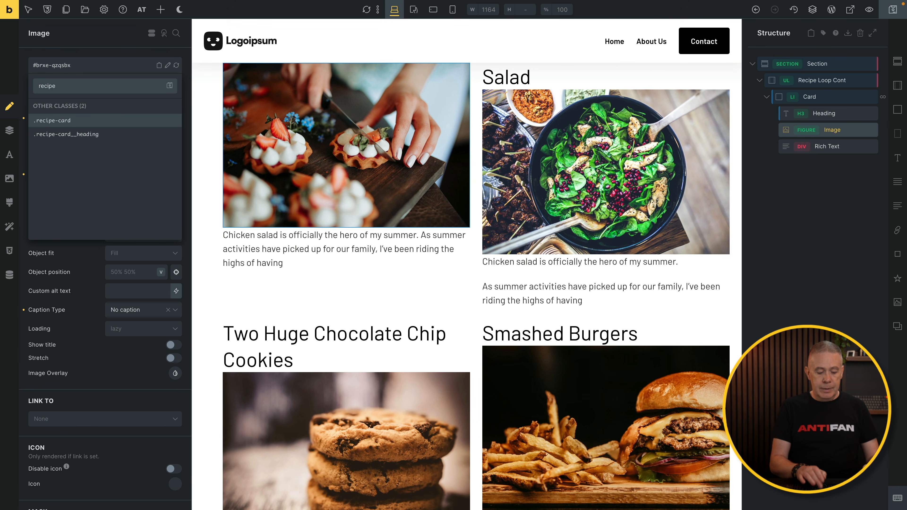
pyautogui.write('-card__image')
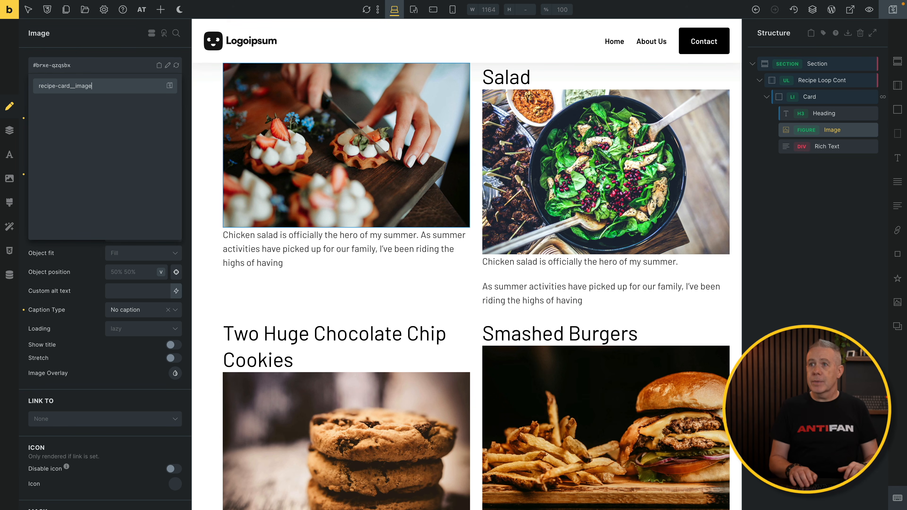
pyautogui.press('Return')
# Create the class recipe-card__excerpt on the Rich Text element inside the Card
pyautogui.click(827, 146)
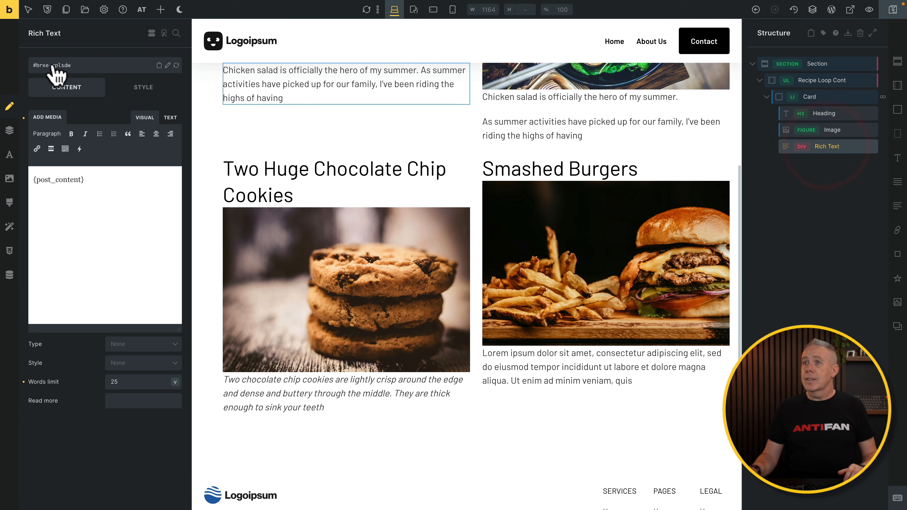
pyautogui.click(58, 68)
pyautogui.write('recipe-')
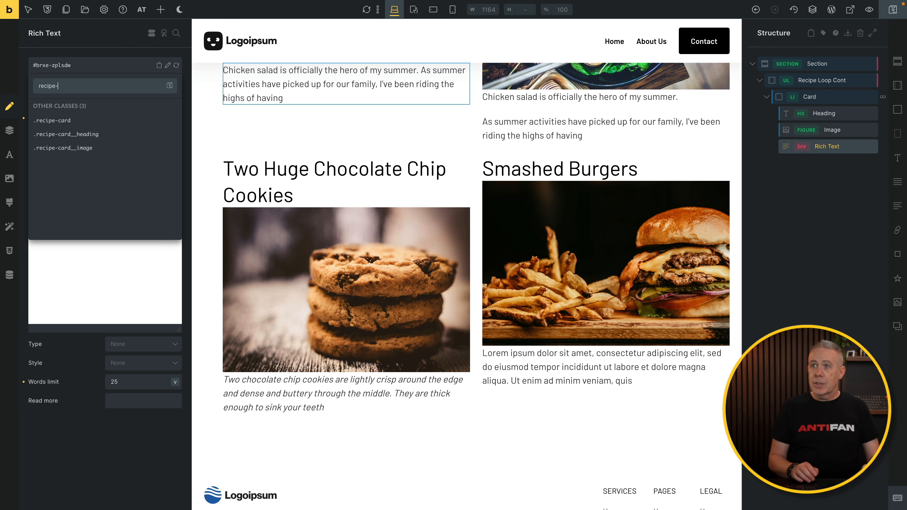
pyautogui.write('card__exce')
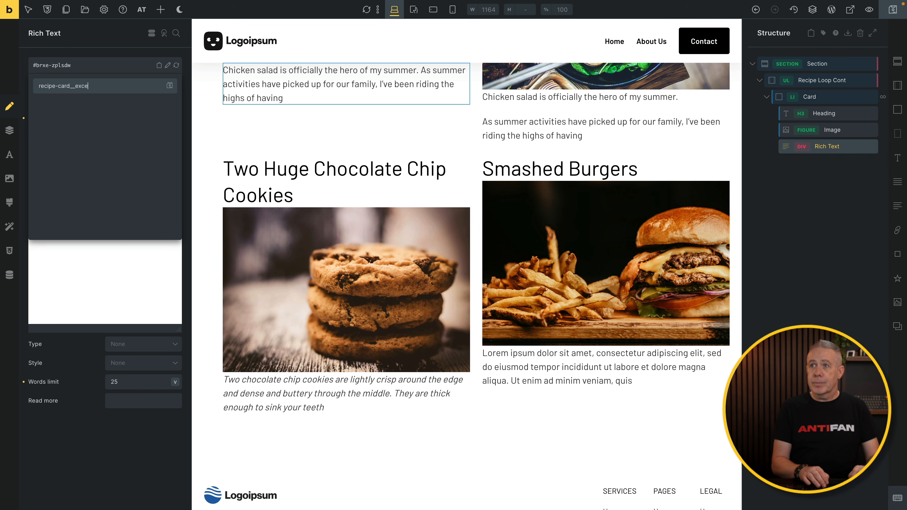
pyautogui.press('Return')
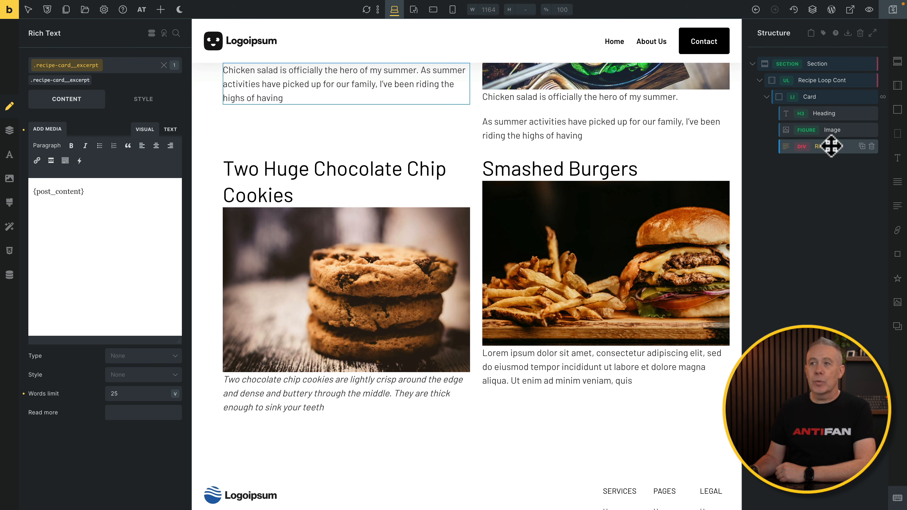
# Review the classes assigned to the Card, Heading, Image and Rich Text elements
pyautogui.click(830, 97)
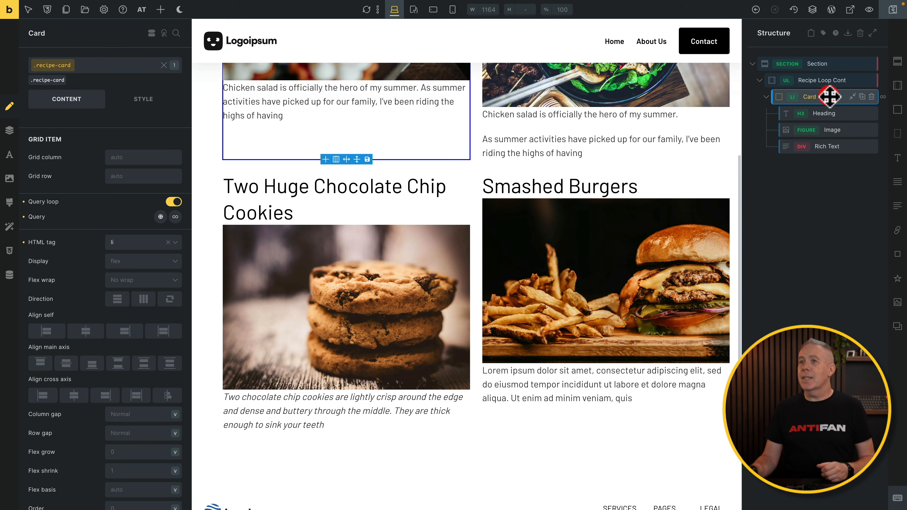
pyautogui.click(829, 114)
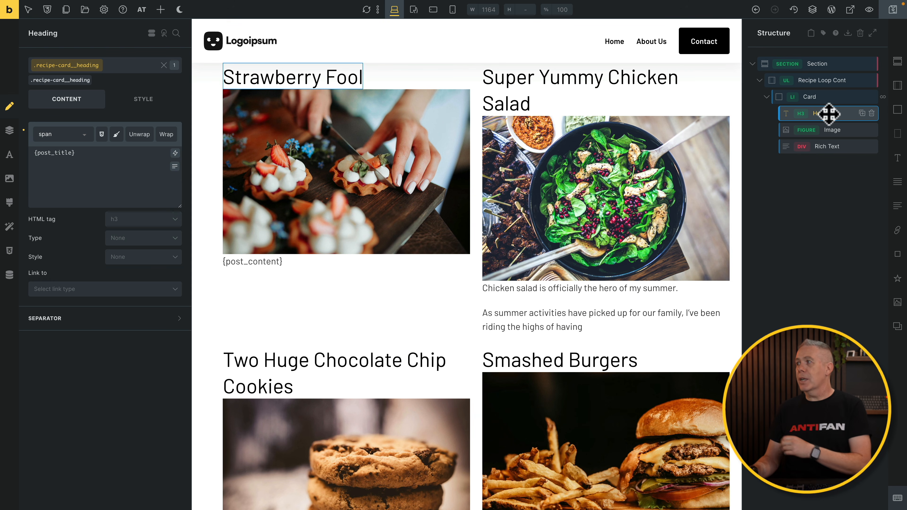
pyautogui.click(826, 129)
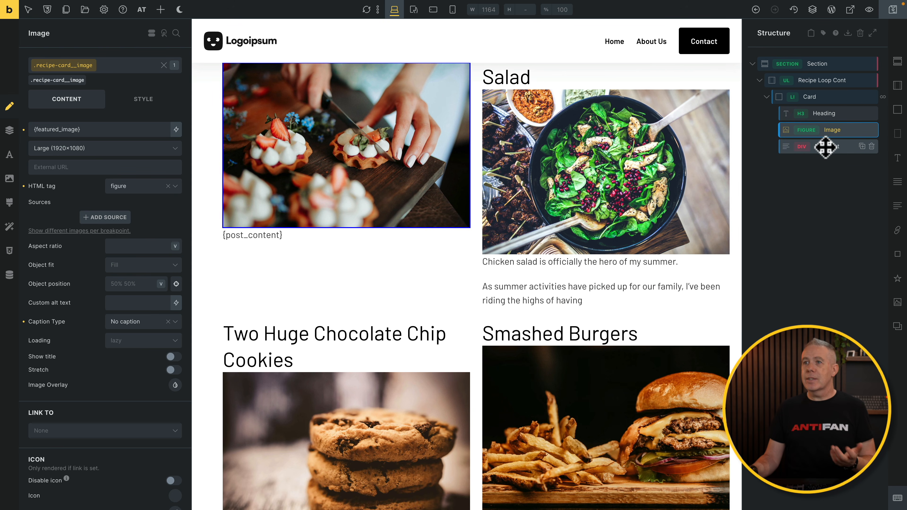
pyautogui.click(825, 147)
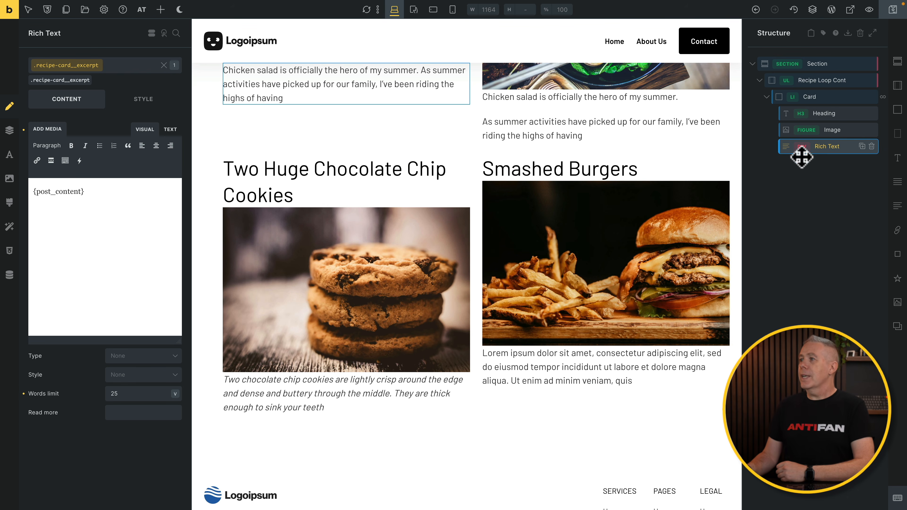
pyautogui.scroll(5, 500, 211)
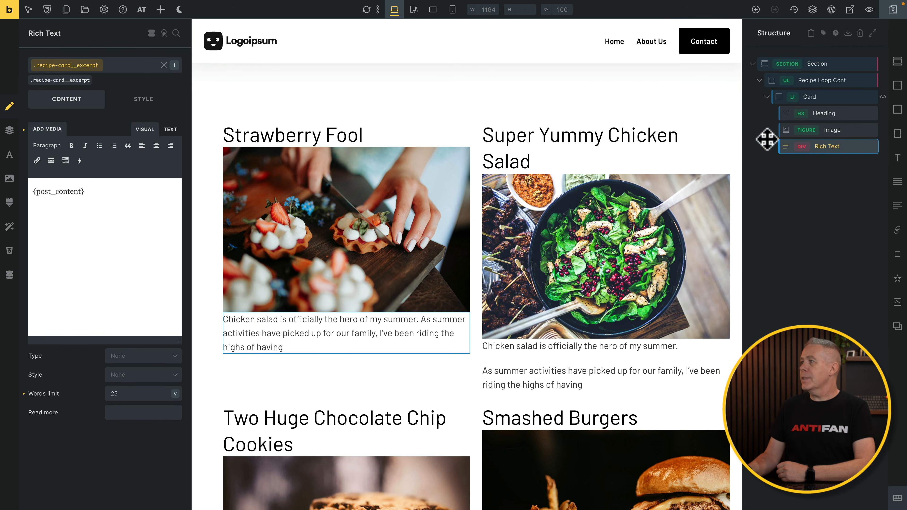
# Set a linked border radius of var(--radius-s) on all four corners of the recipe-card__image class
pyautogui.click(839, 130)
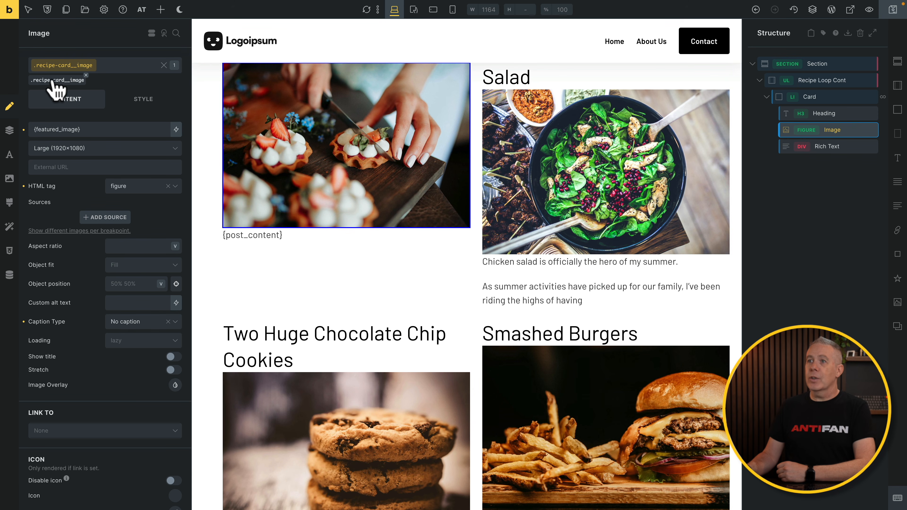
pyautogui.click(144, 104)
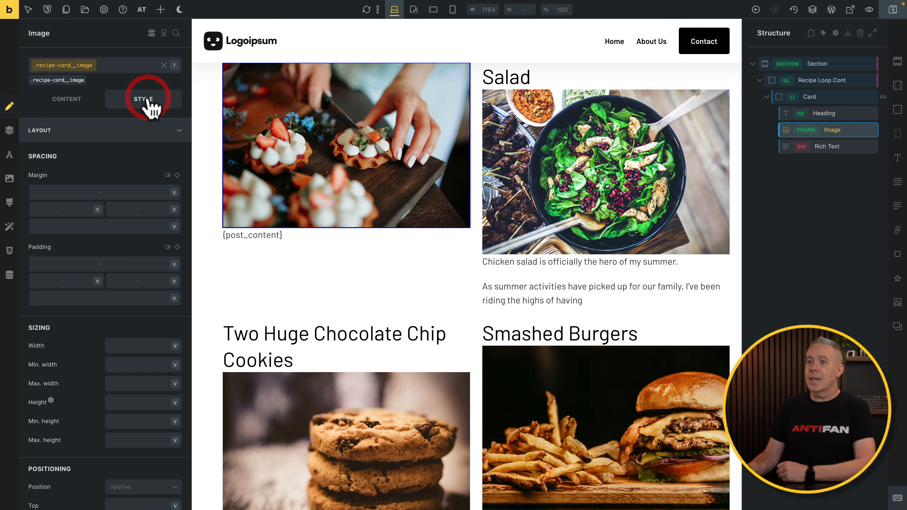
pyautogui.click(127, 132)
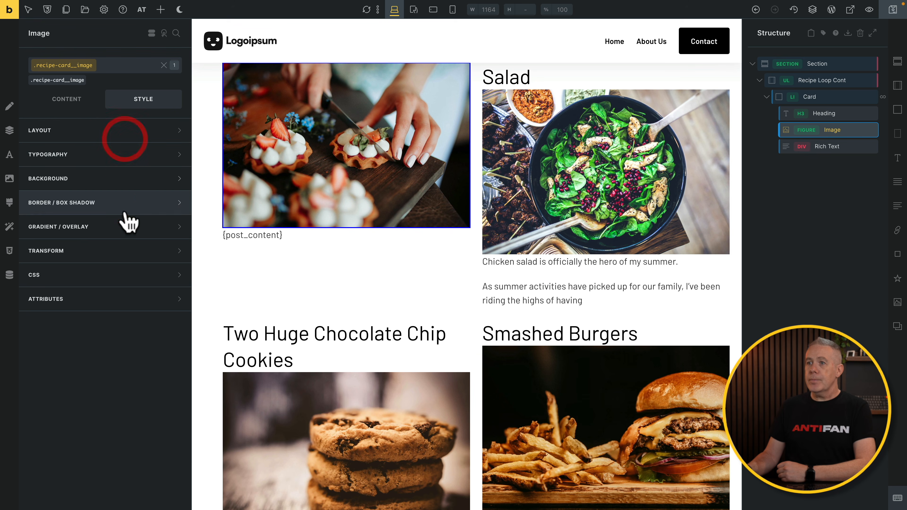
pyautogui.click(129, 200)
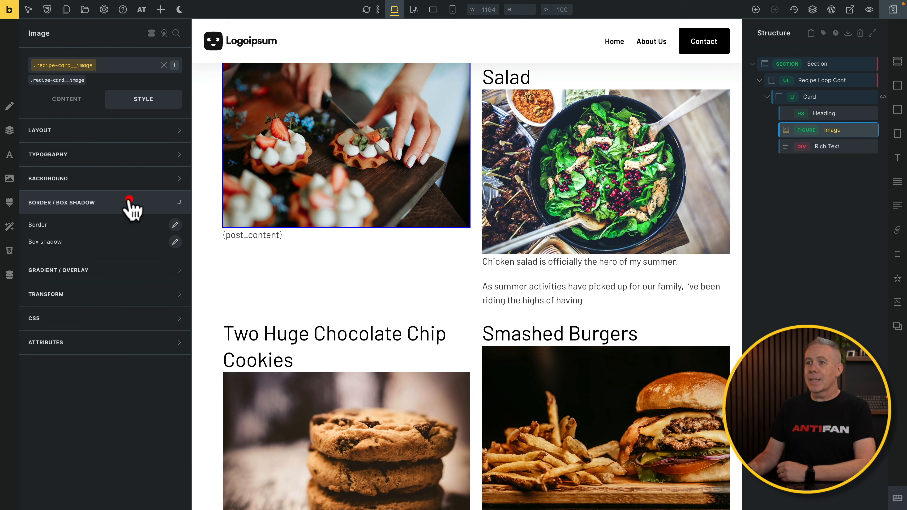
pyautogui.click(175, 225)
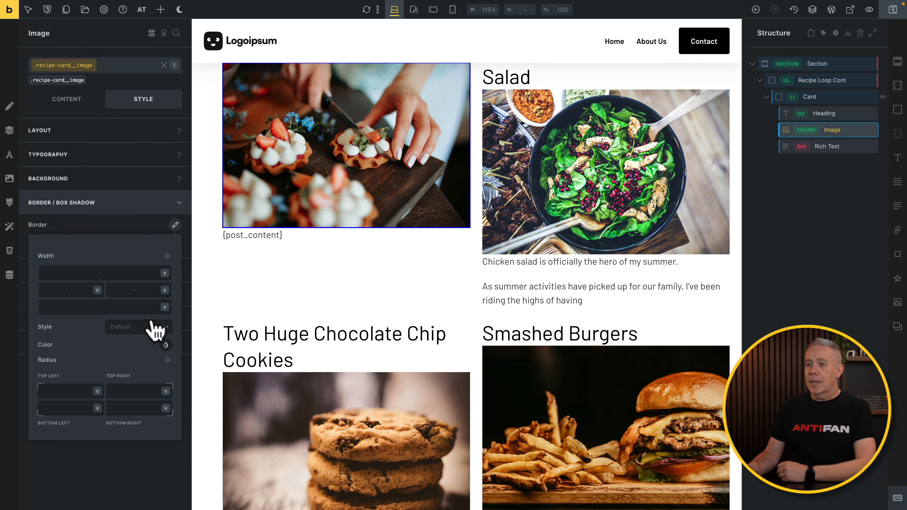
pyautogui.click(167, 360)
pyautogui.click(73, 392)
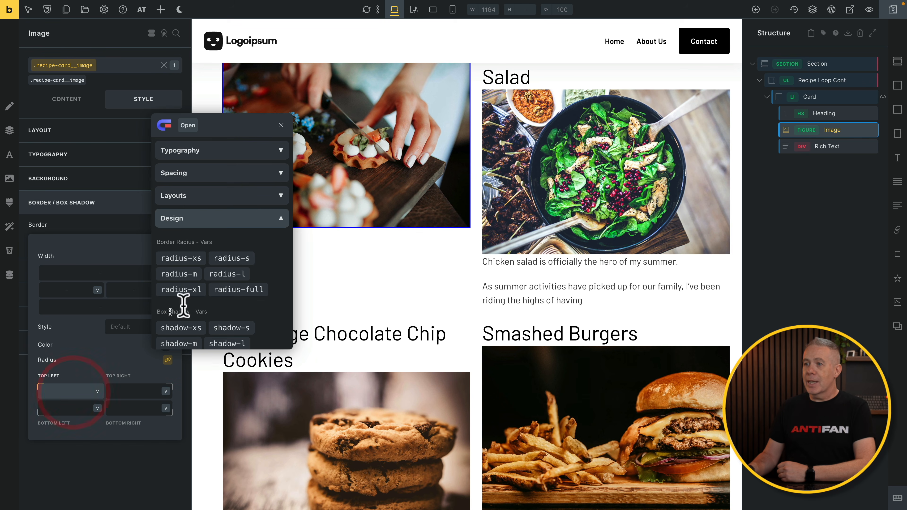
pyautogui.click(227, 264)
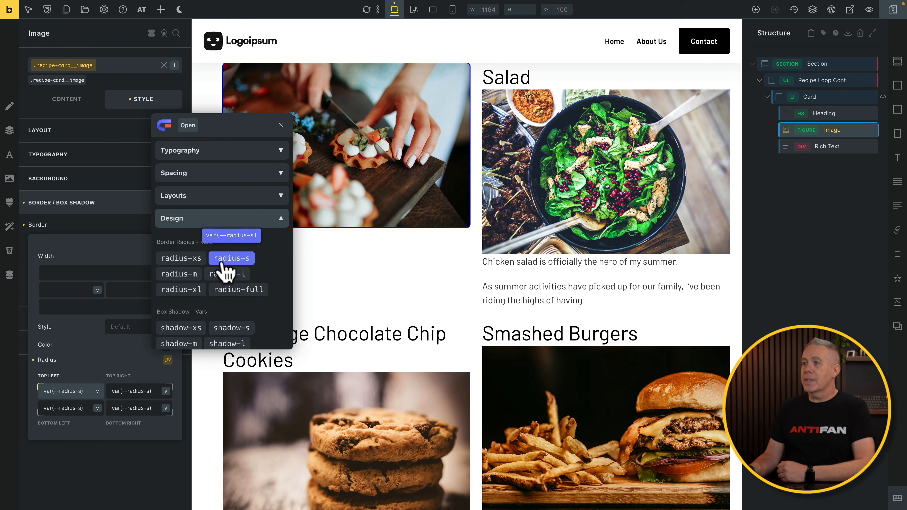
pyautogui.click(228, 262)
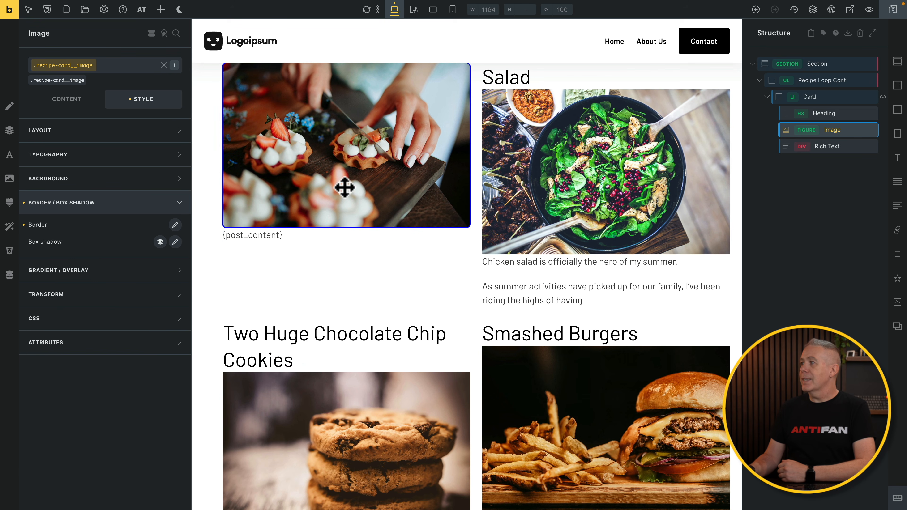
pyautogui.scroll(2, 350, 229)
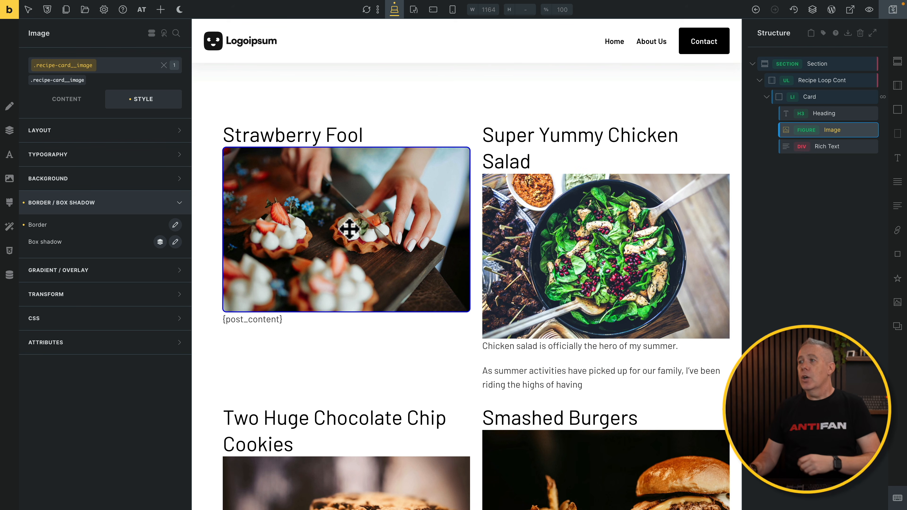
# Style the recipe-card__heading class with font size var(--text-l), font weight 600 and the capitalize text transform
pyautogui.click(831, 115)
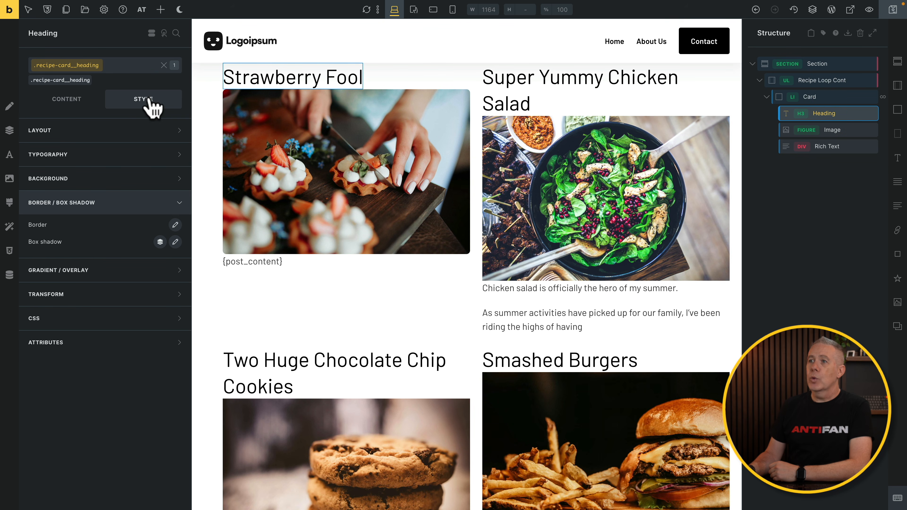
pyautogui.click(130, 154)
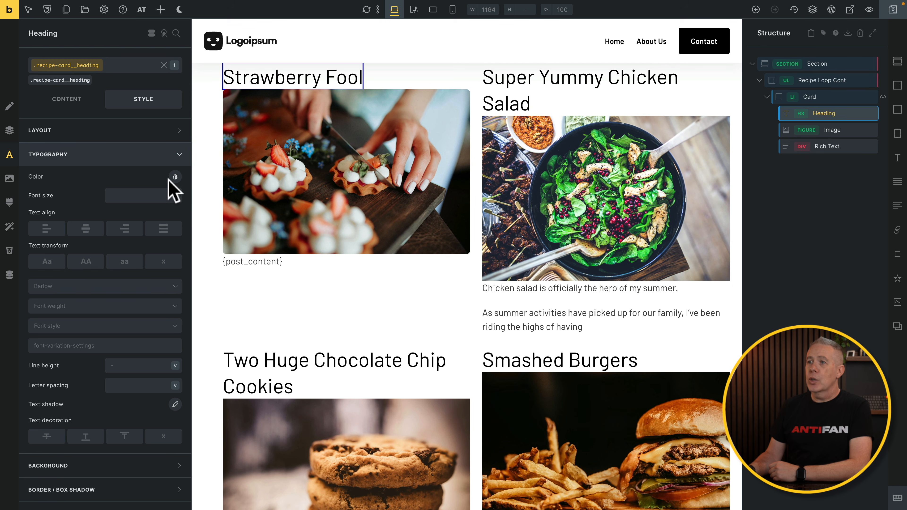
pyautogui.rightClick(149, 194)
pyautogui.click(211, 220)
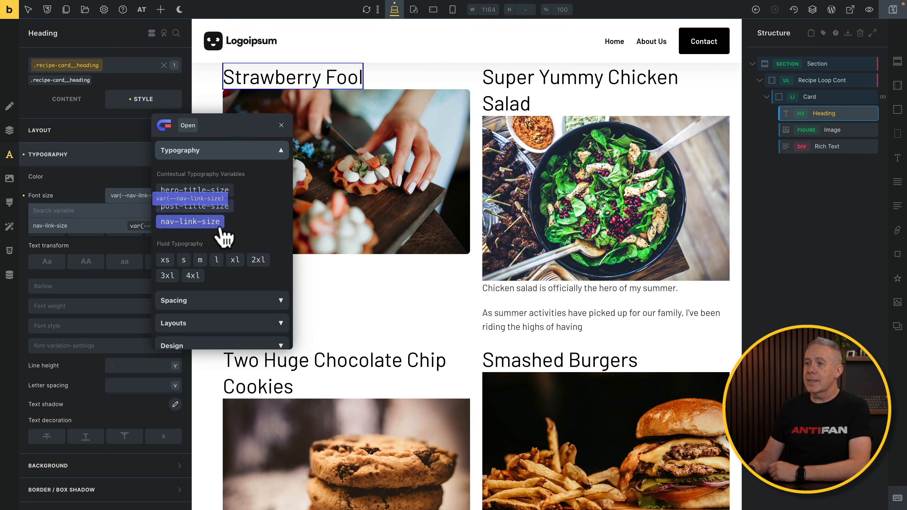
pyautogui.click(217, 260)
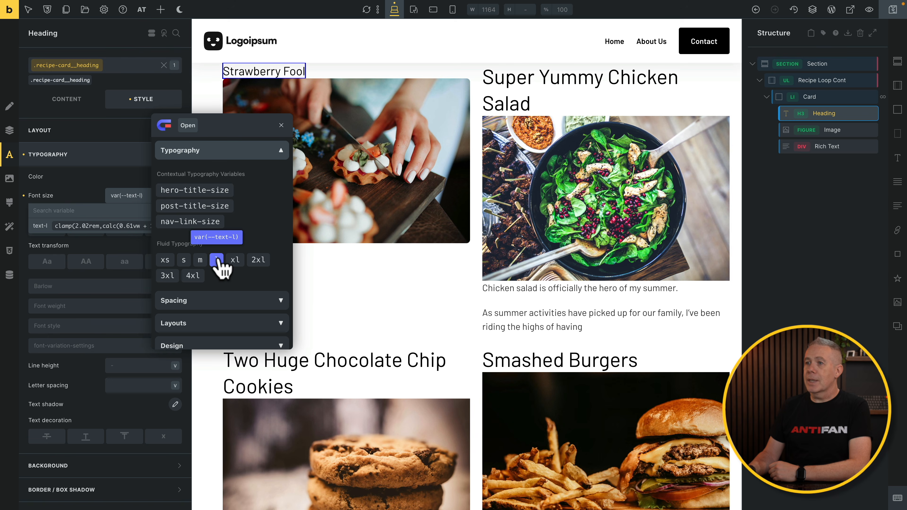
pyautogui.click(217, 261)
pyautogui.click(89, 306)
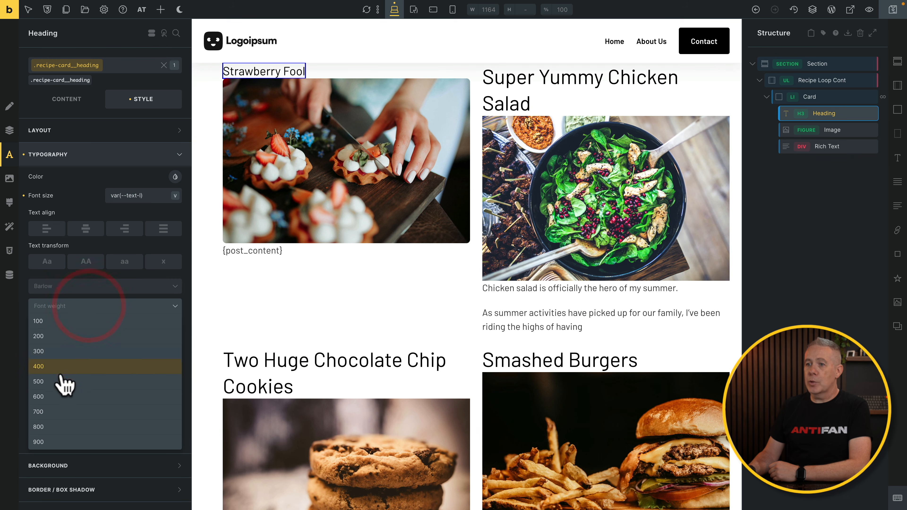
pyautogui.click(54, 396)
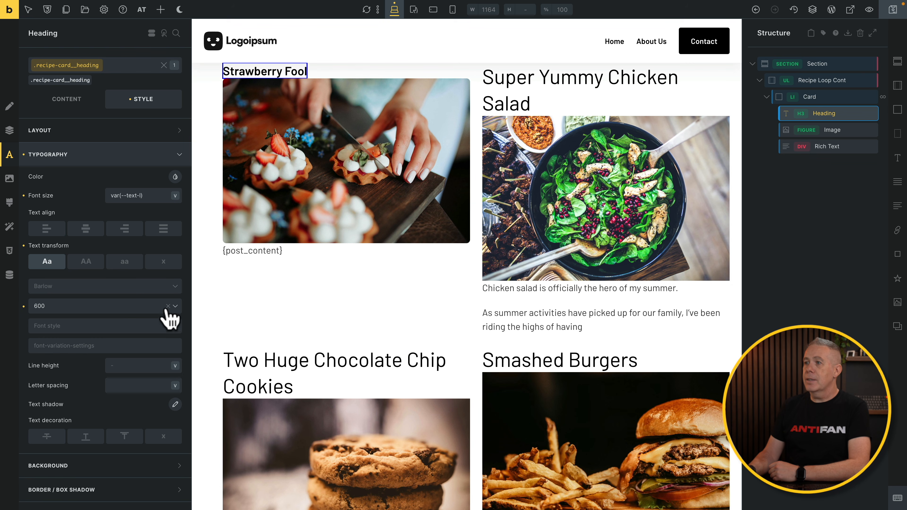
# Set the row gap of the recipe-card class on the Card element to var(--space-2xs)
pyautogui.click(831, 146)
pyautogui.scroll(1, 331, 230)
pyautogui.scroll(4, 331, 230)
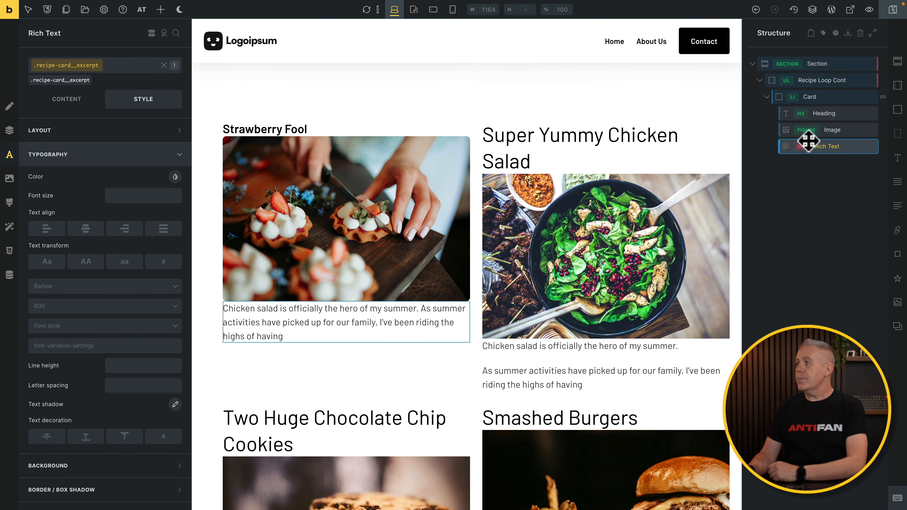
pyautogui.click(821, 96)
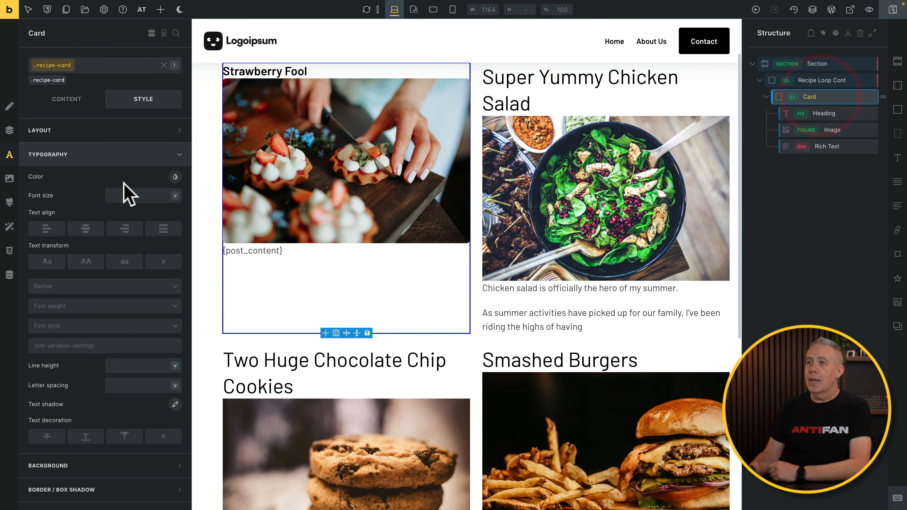
pyautogui.click(59, 102)
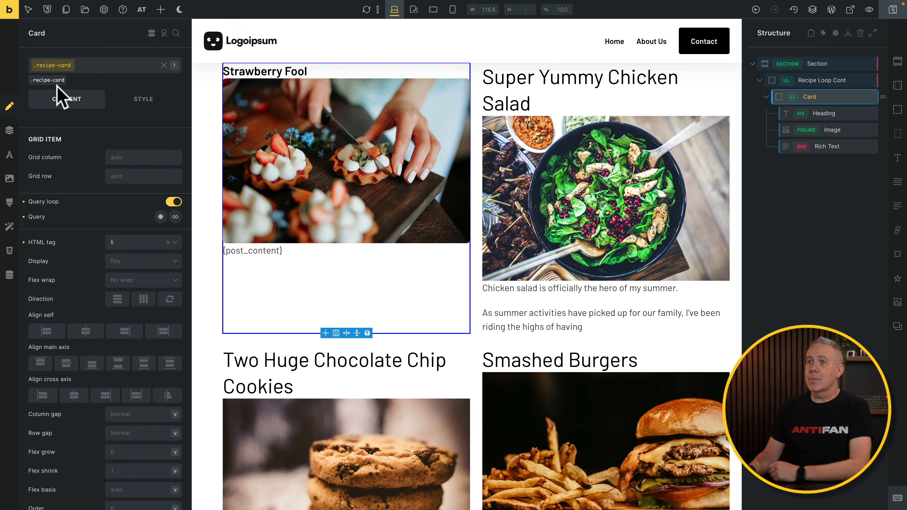
pyautogui.scroll(-3, 87, 371)
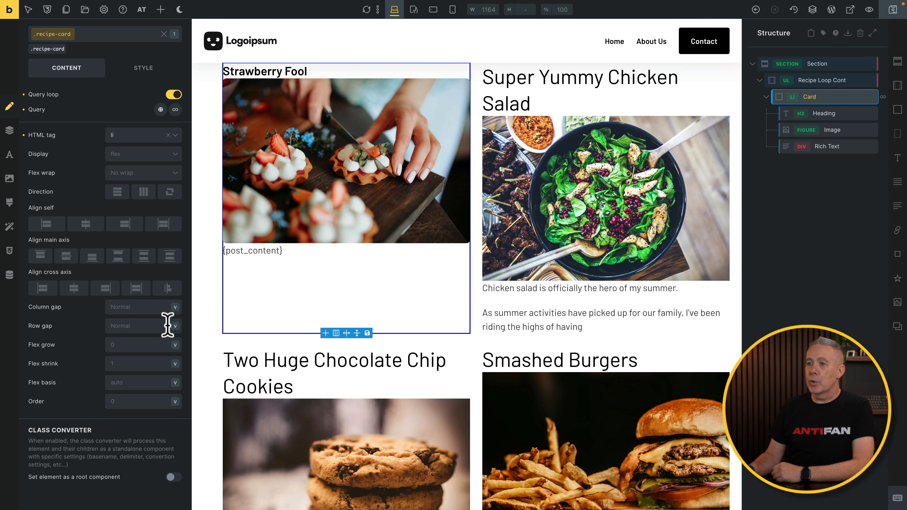
pyautogui.rightClick(138, 322)
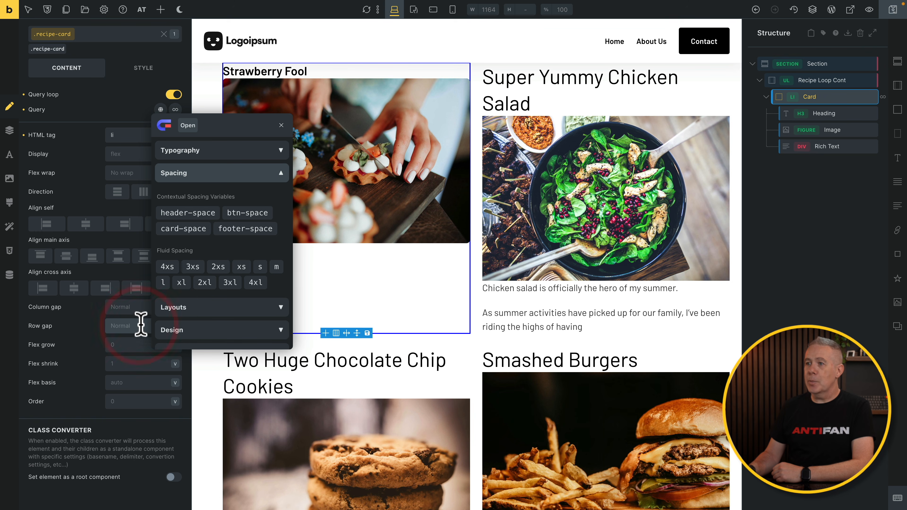
pyautogui.click(218, 267)
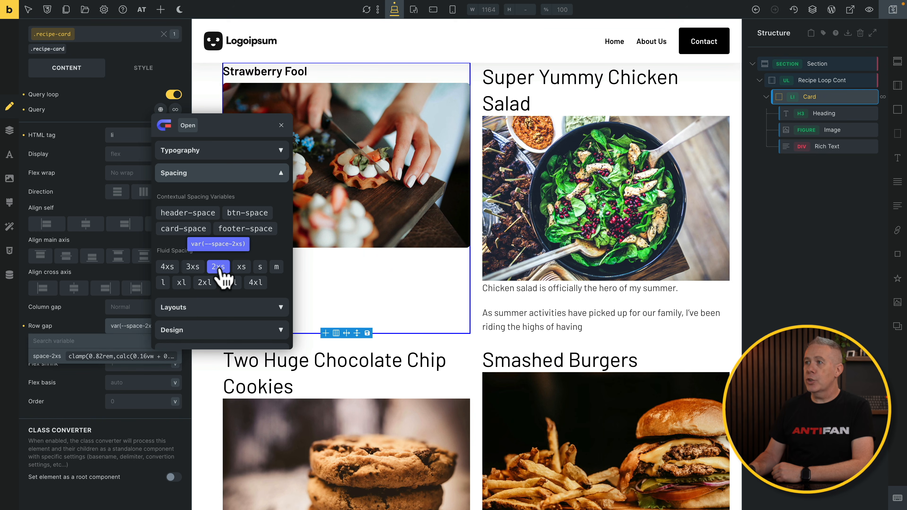
pyautogui.click(218, 269)
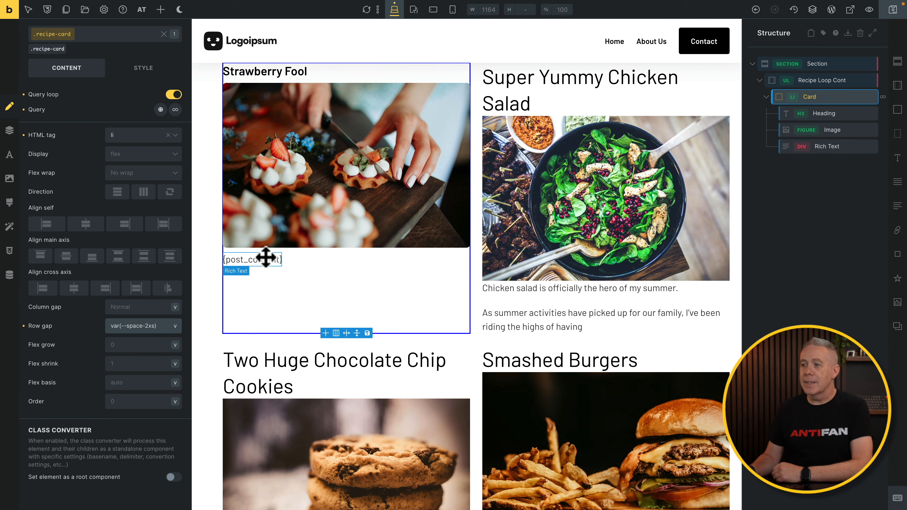
# Save the Recipe Archive Template and preview the recipe grid on the front end
pyautogui.click(892, 12)
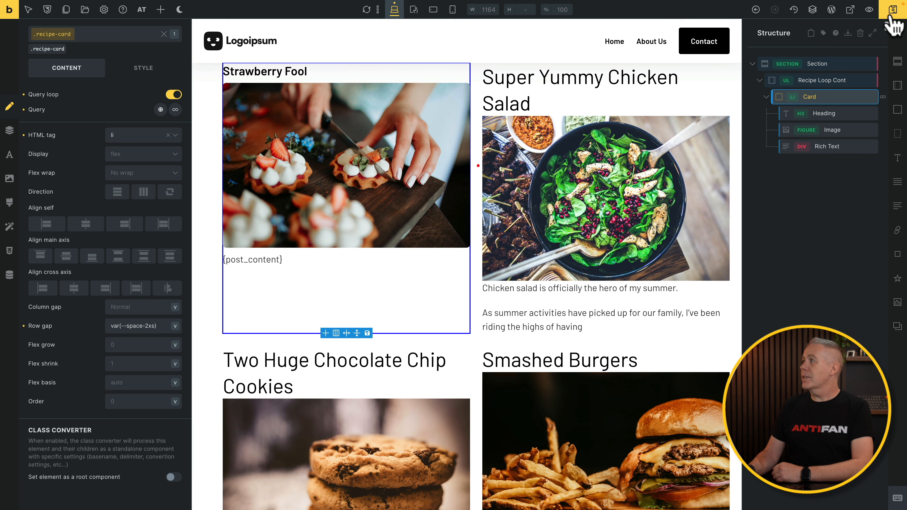
pyautogui.click(869, 9)
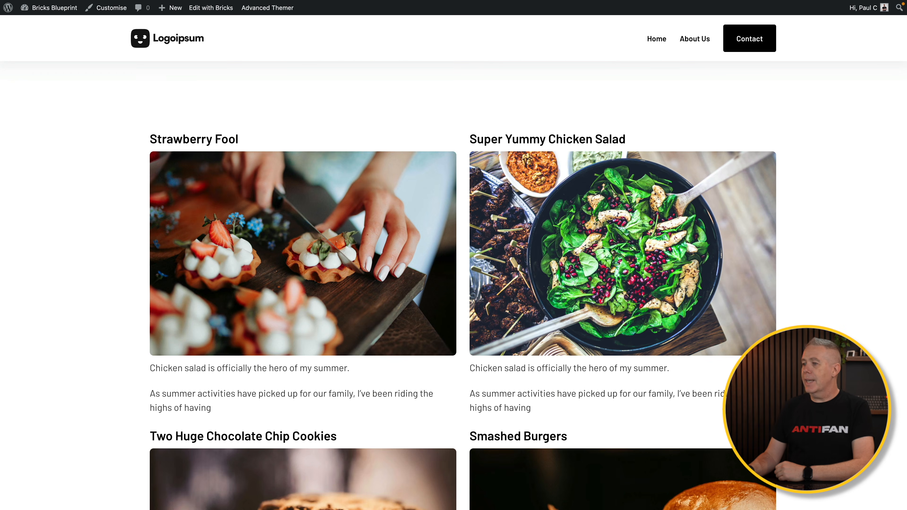
# Set the padding of the recipe card to var(--space-m) on all four linked sides
pyautogui.scroll(-7, 806, 245)
pyautogui.scroll(7, 463, 286)
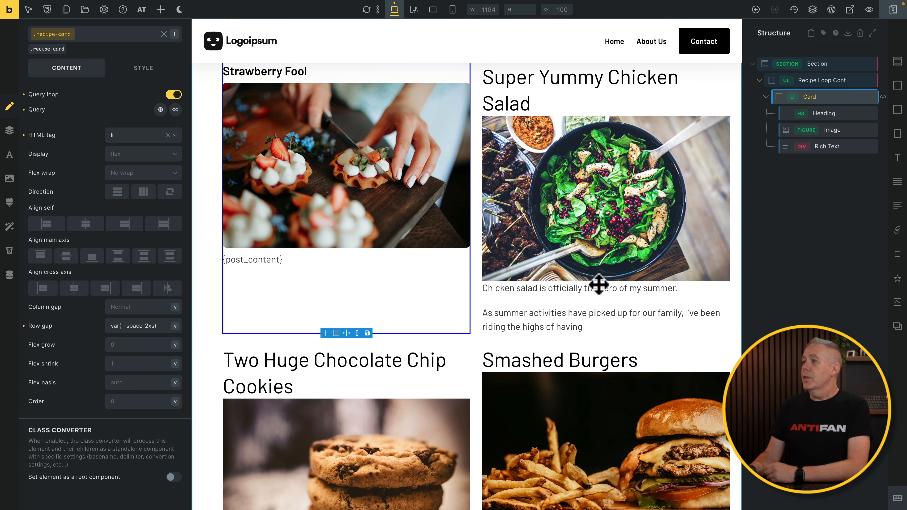
pyautogui.scroll(2, 574, 269)
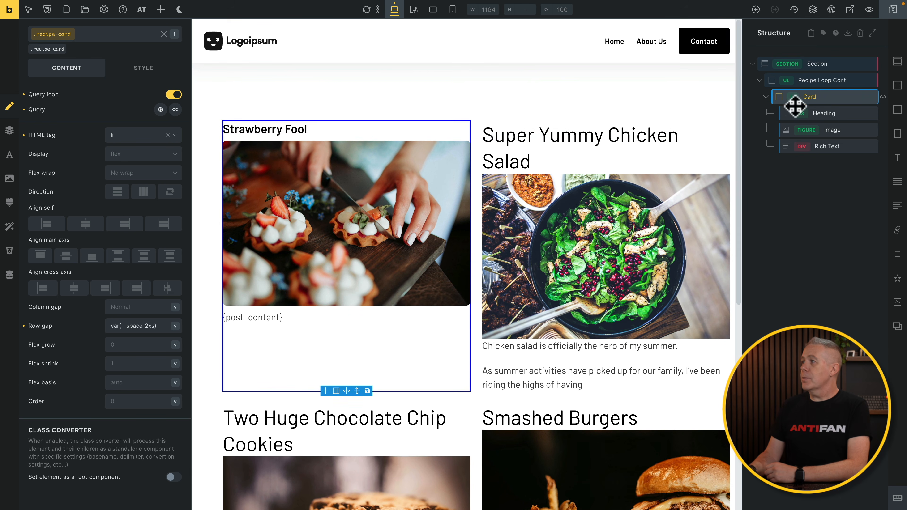
pyautogui.click(830, 98)
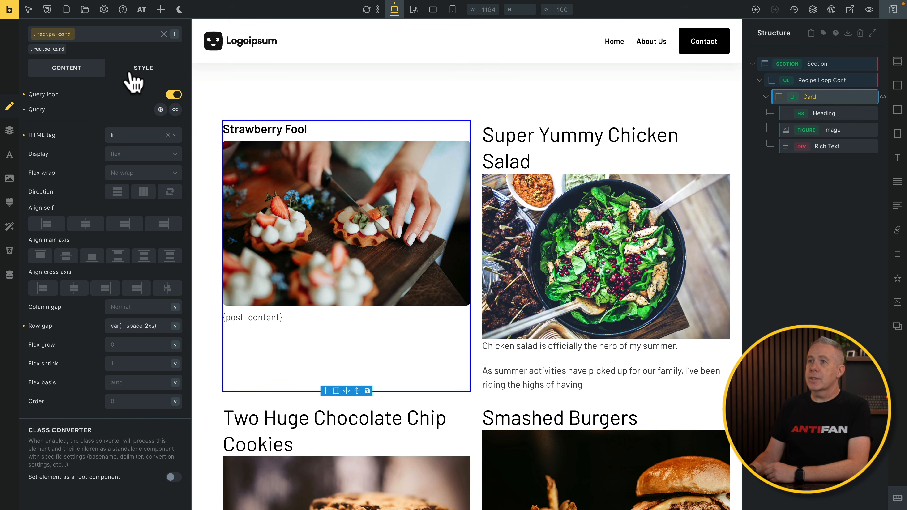
pyautogui.click(148, 70)
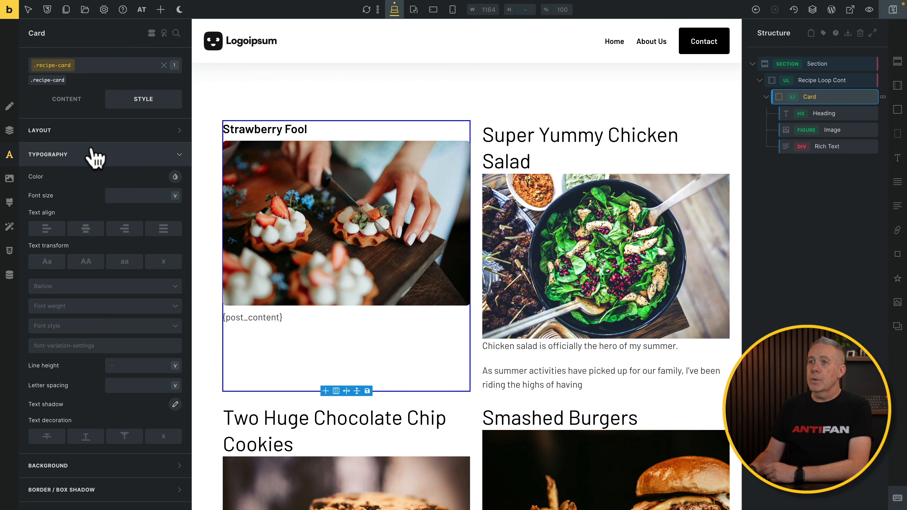
pyautogui.click(91, 151)
pyautogui.click(90, 131)
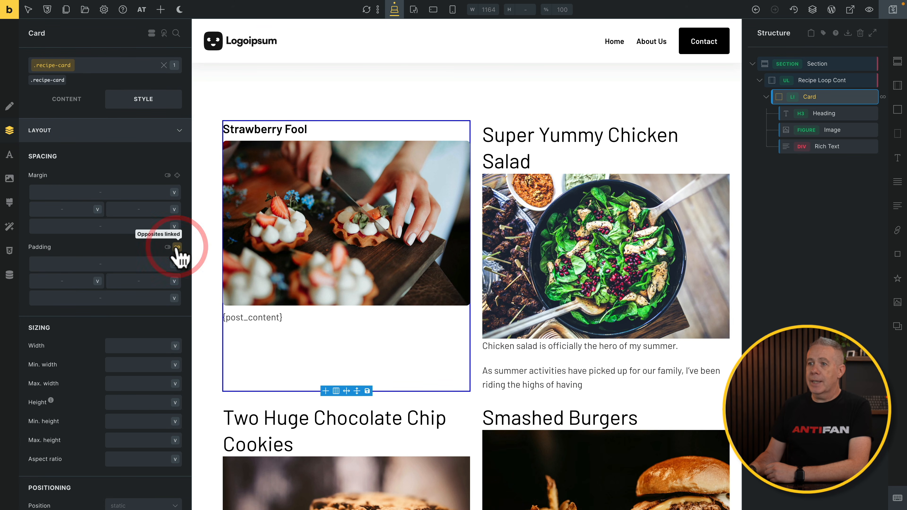
pyautogui.click(138, 265)
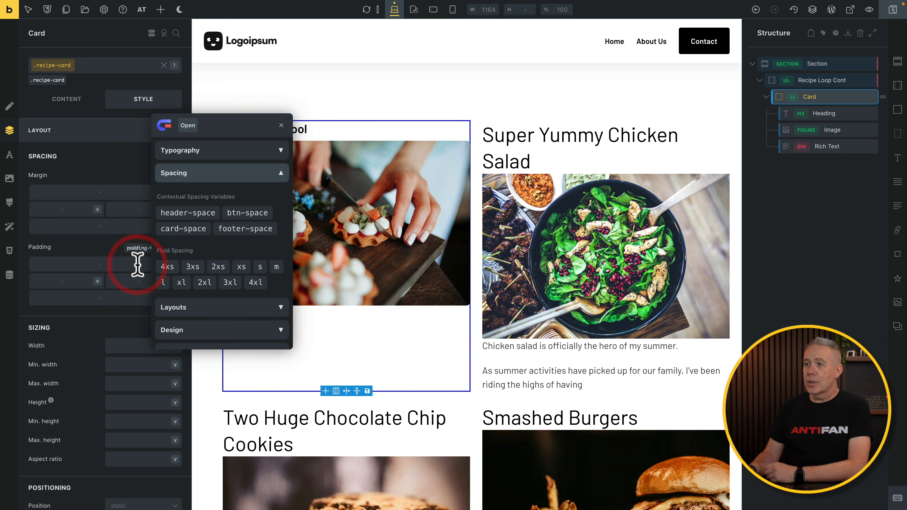
pyautogui.click(260, 267)
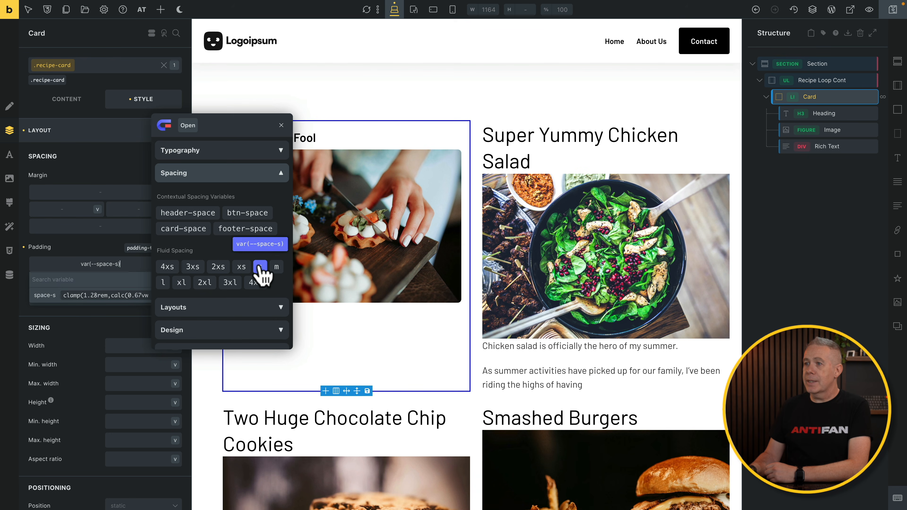
pyautogui.click(276, 268)
pyautogui.click(273, 270)
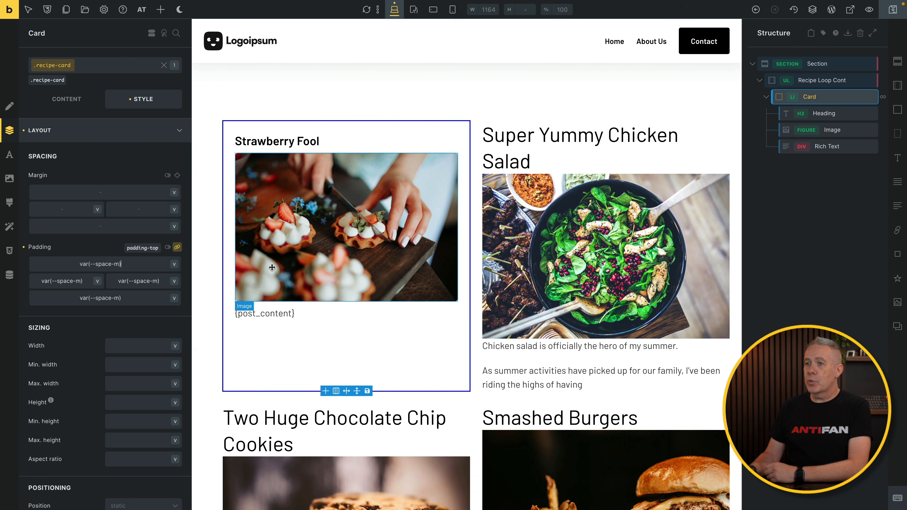
# Give the recipe card a Solid border with a width of 1 on all sides
pyautogui.click(118, 138)
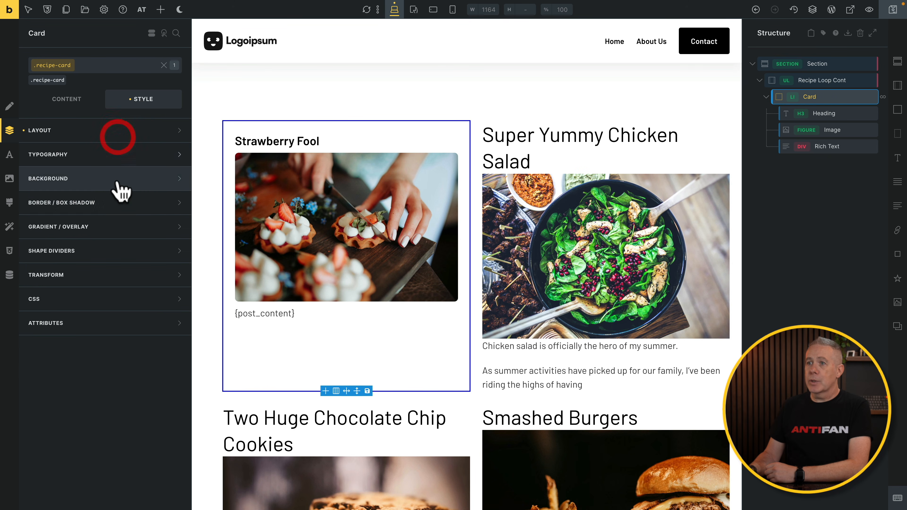
pyautogui.click(122, 201)
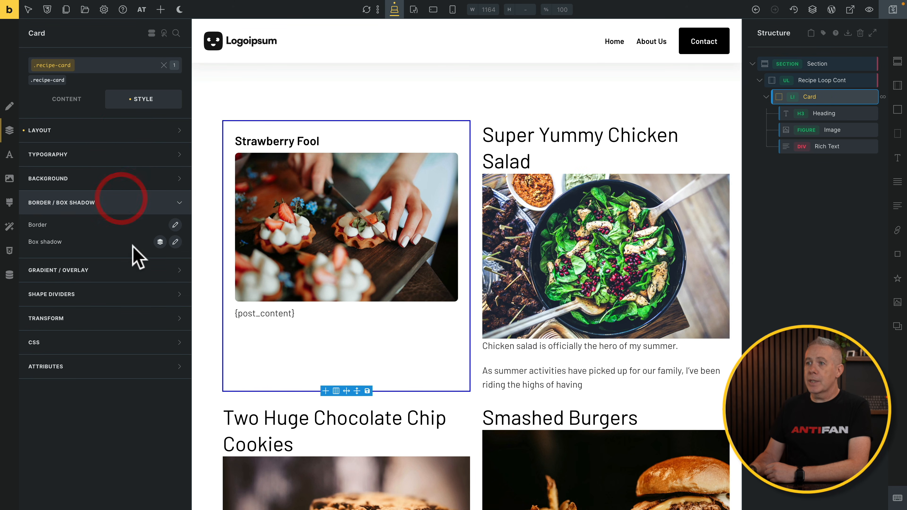
pyautogui.click(175, 225)
pyautogui.click(167, 257)
pyautogui.click(134, 272)
pyautogui.write('1')
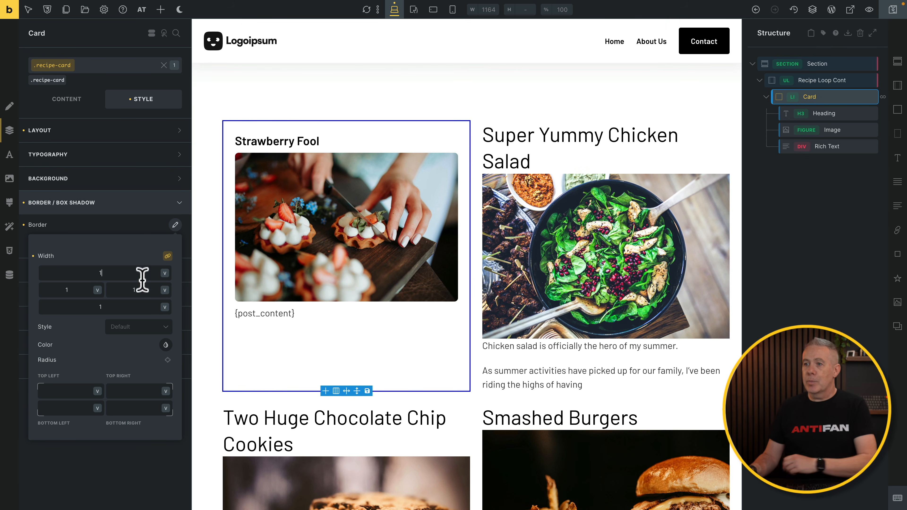
pyautogui.click(156, 330)
pyautogui.click(133, 372)
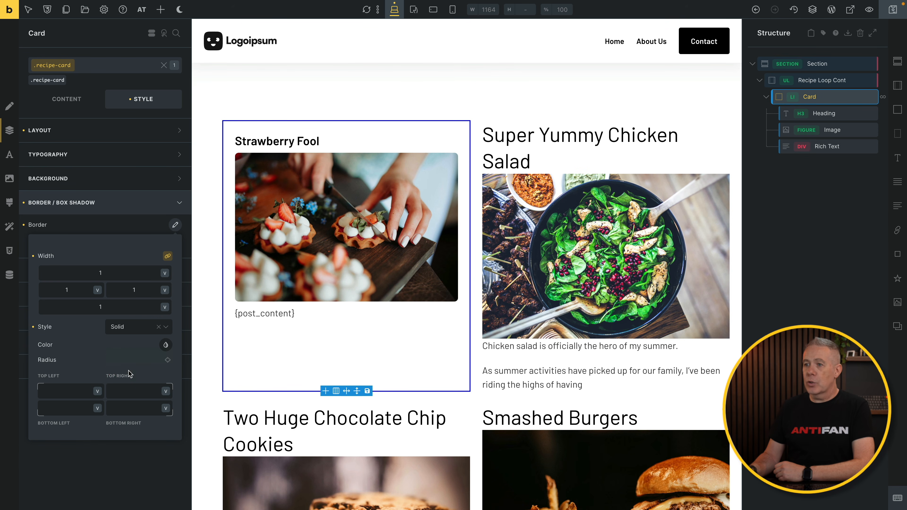
# Set the recipe card's border colour to a light grey from the Core Framework palette
pyautogui.click(166, 345)
pyautogui.scroll(-3, 146, 393)
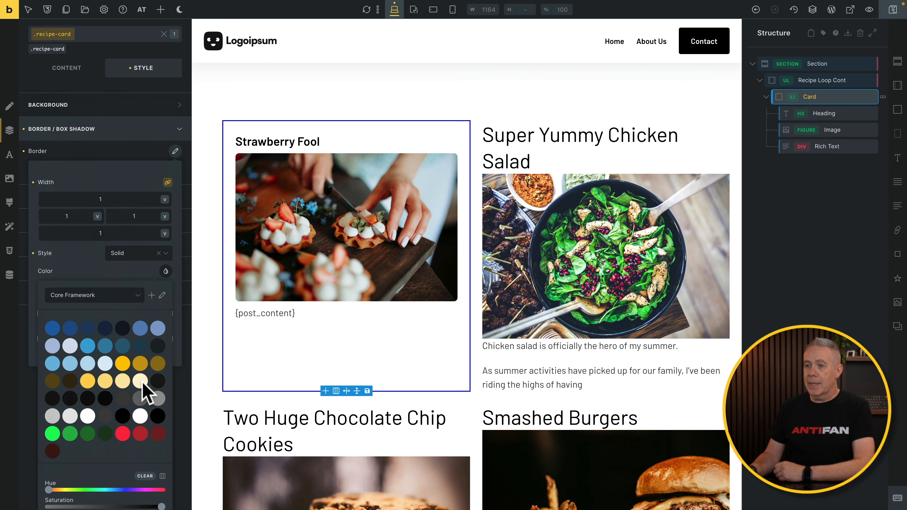
pyautogui.click(71, 379)
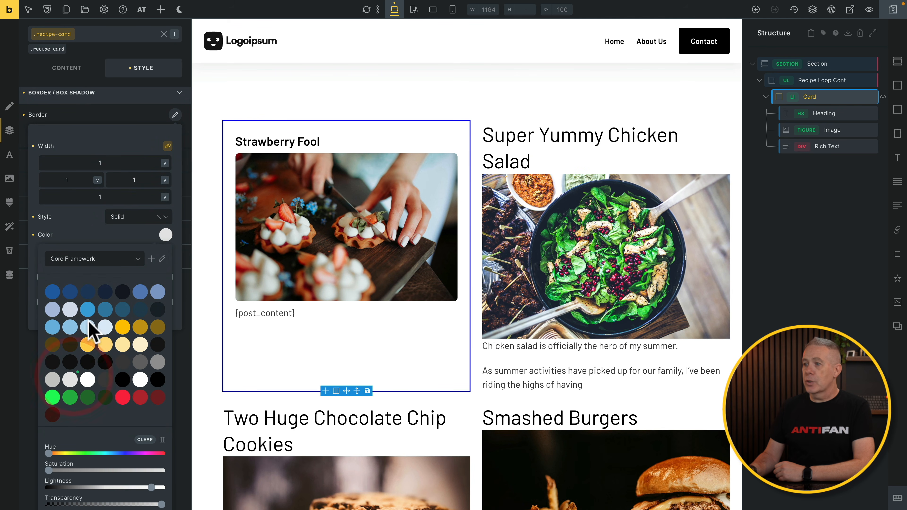
pyautogui.click(114, 230)
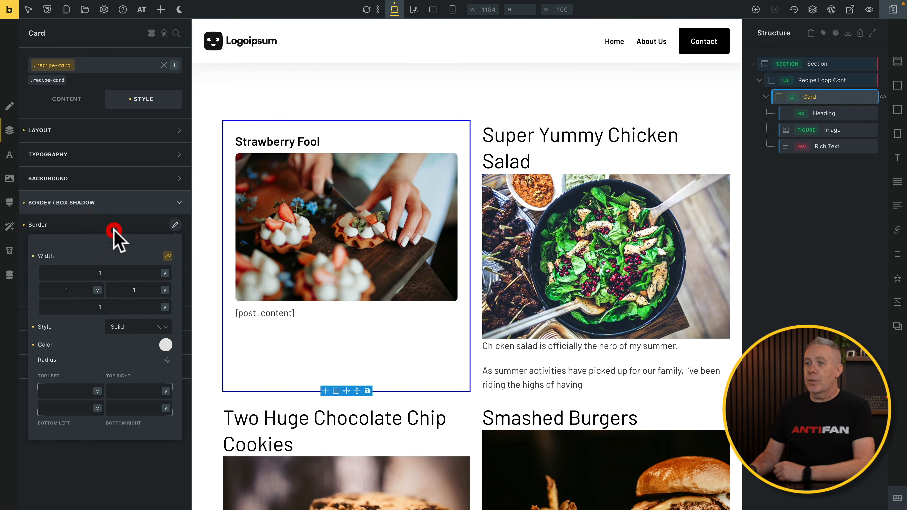
# Round all four linked corners of the recipe card's border with radius-m and save the template
pyautogui.click(168, 360)
pyautogui.click(76, 389)
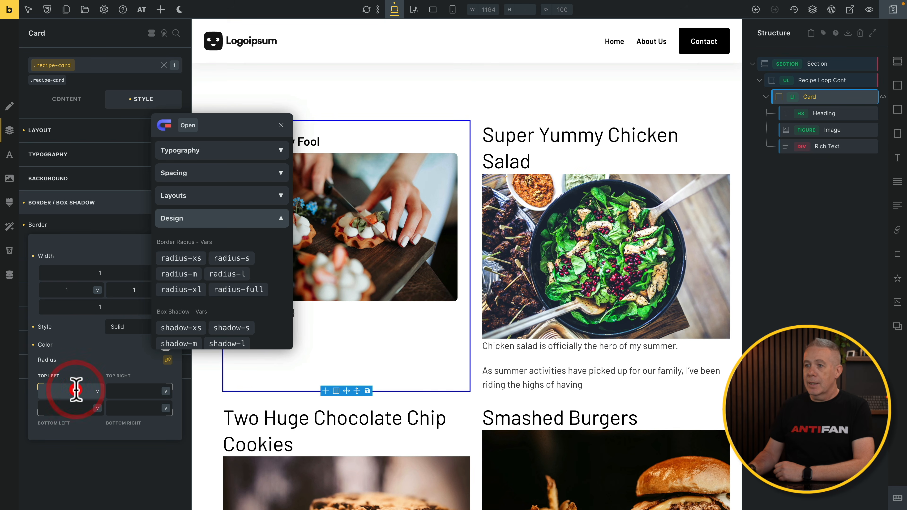
pyautogui.click(195, 276)
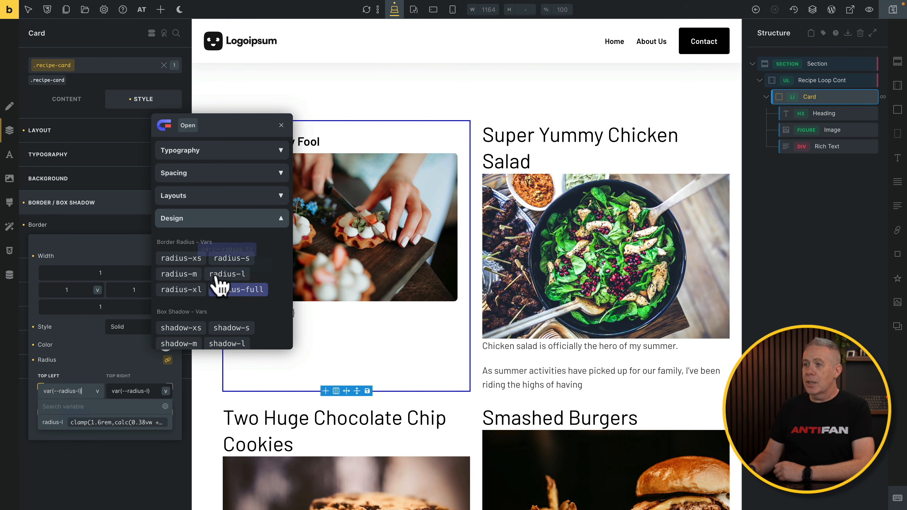
pyautogui.click(195, 274)
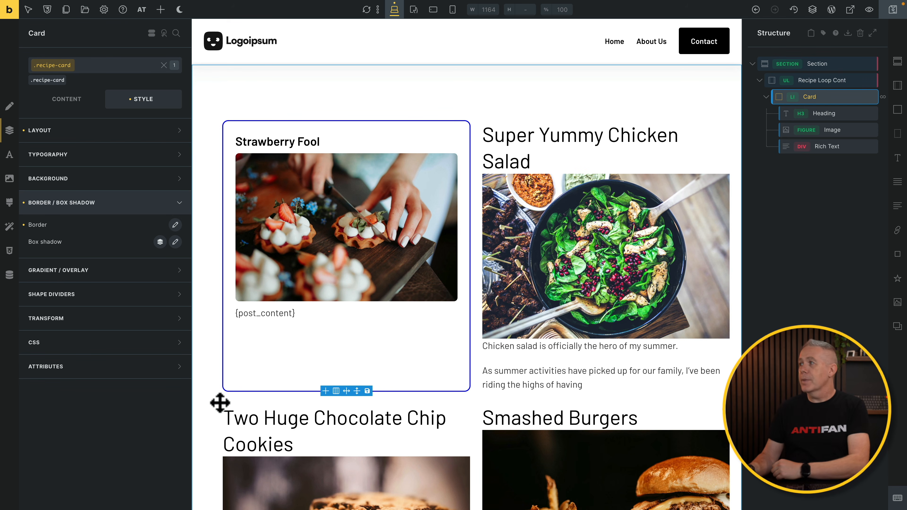
pyautogui.click(893, 10)
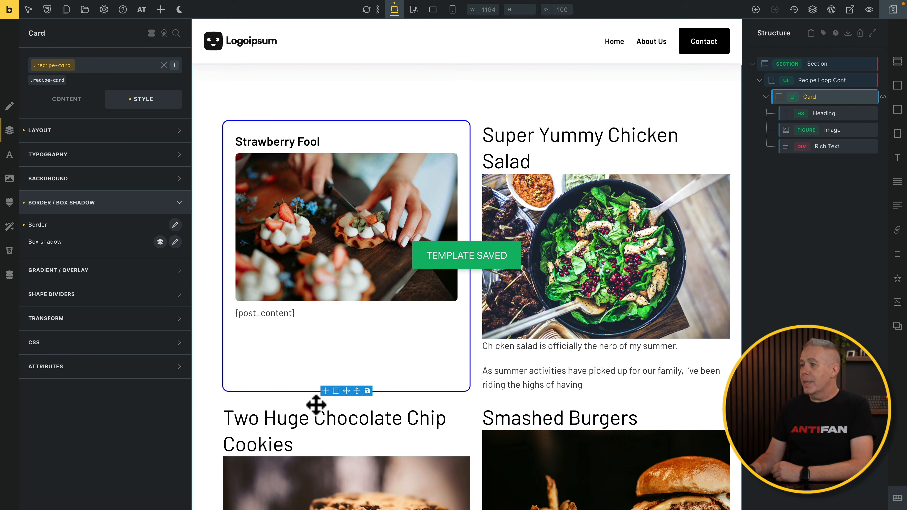
pyautogui.click(181, 205)
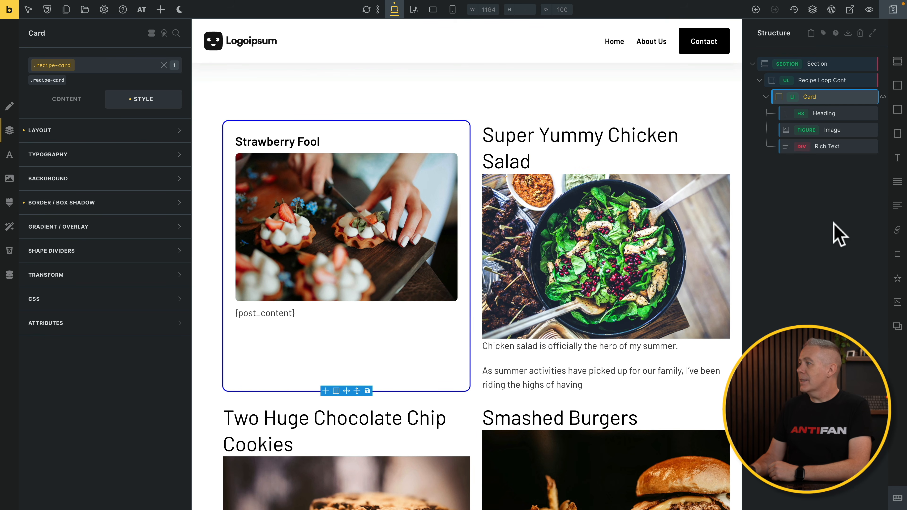
# Add a Rich Text element to the card and place it between the Heading and the Image
pyautogui.click(839, 114)
pyautogui.click(896, 206)
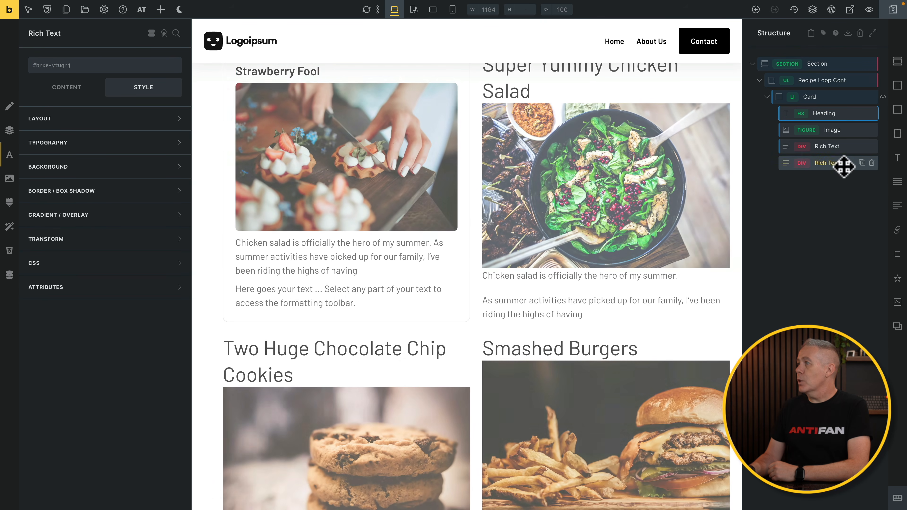
pyautogui.moveTo(844, 166); pyautogui.dragTo(844, 124)
pyautogui.scroll(10, 464, 237)
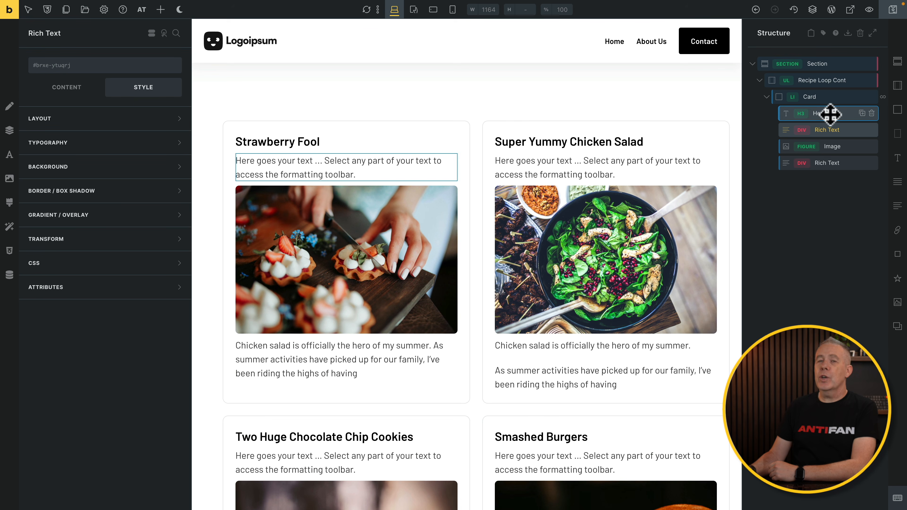
# Create the class recipe-card__meta on the new Rich Text element below the heading
pyautogui.click(93, 66)
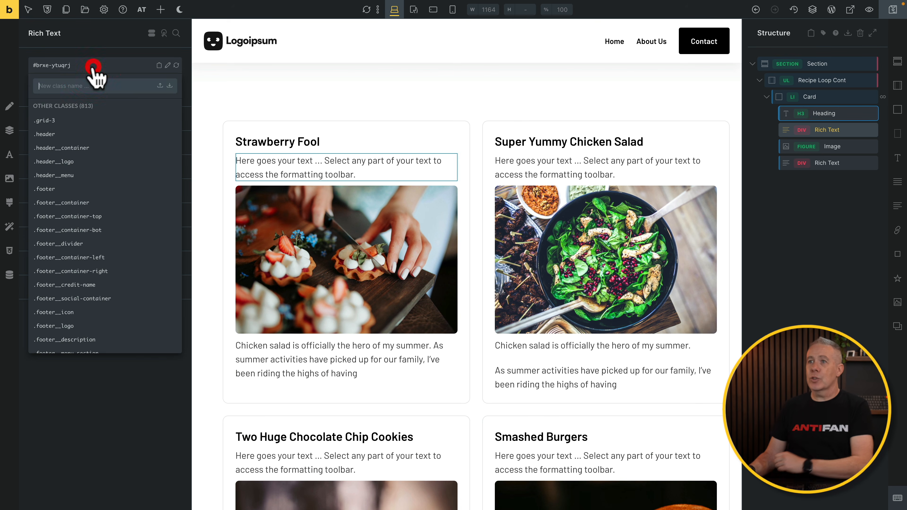
pyautogui.write('rec')
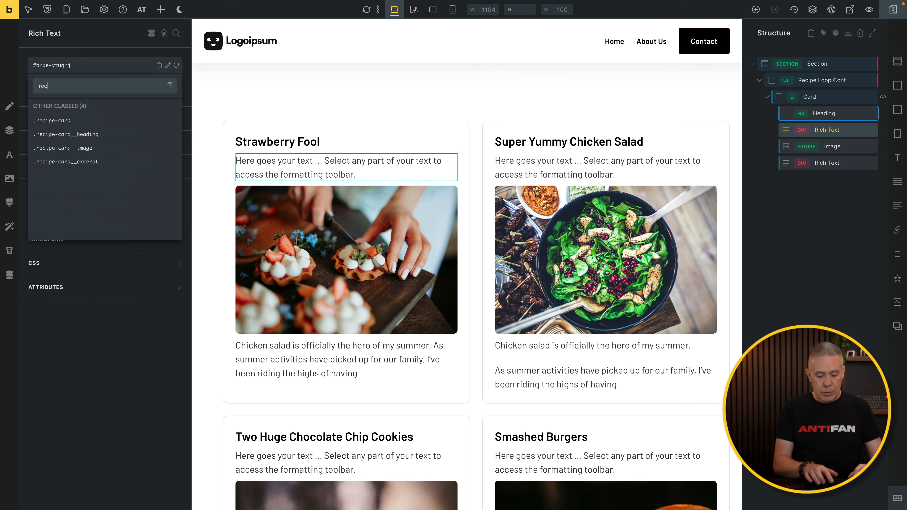
pyautogui.write('ipe-card__meta')
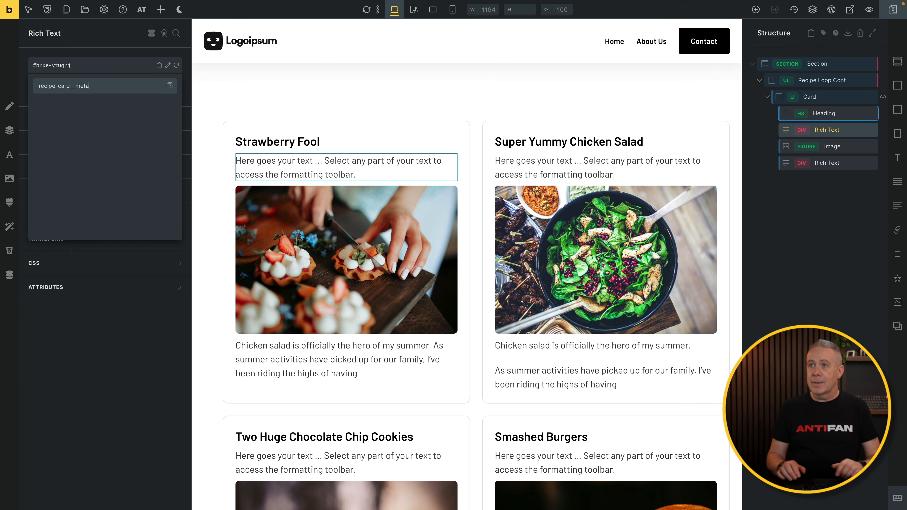
pyautogui.press('Return')
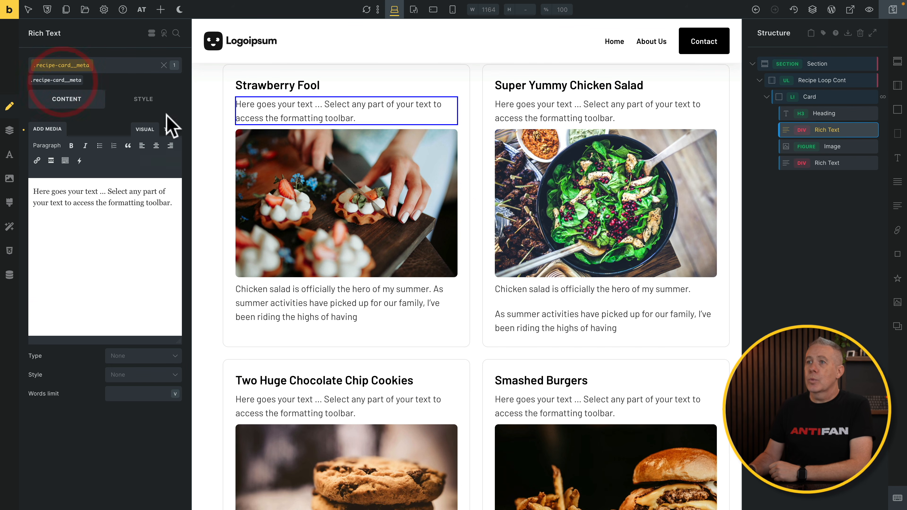
# Set the font size of the recipe-card__meta class to var(--text-s)
pyautogui.click(143, 99)
pyautogui.click(102, 155)
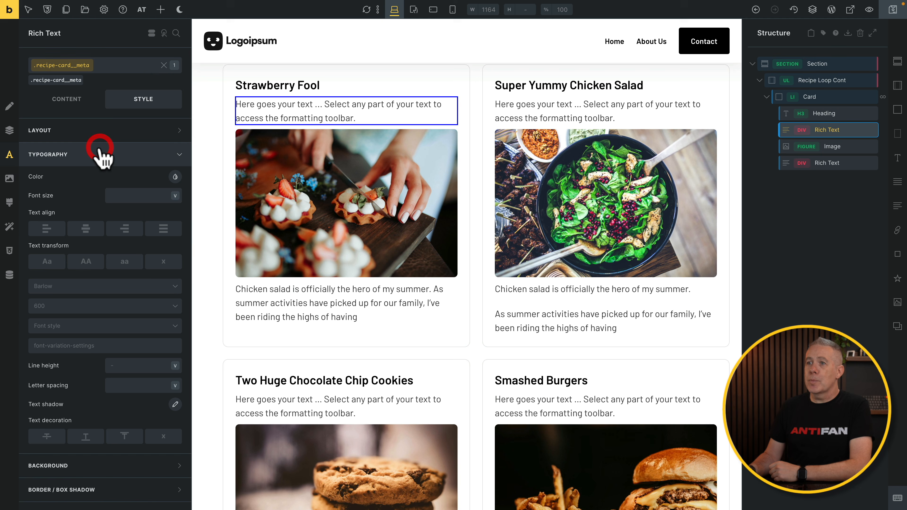
pyautogui.click(118, 195)
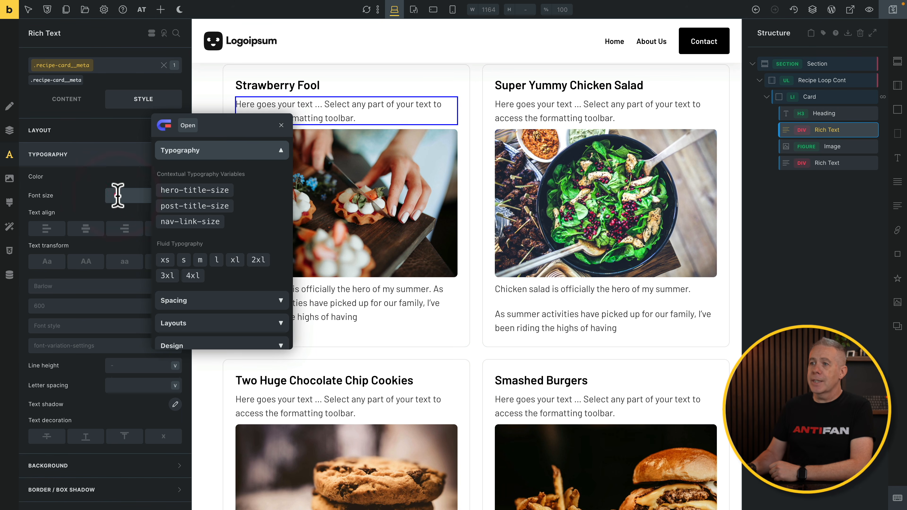
pyautogui.click(184, 261)
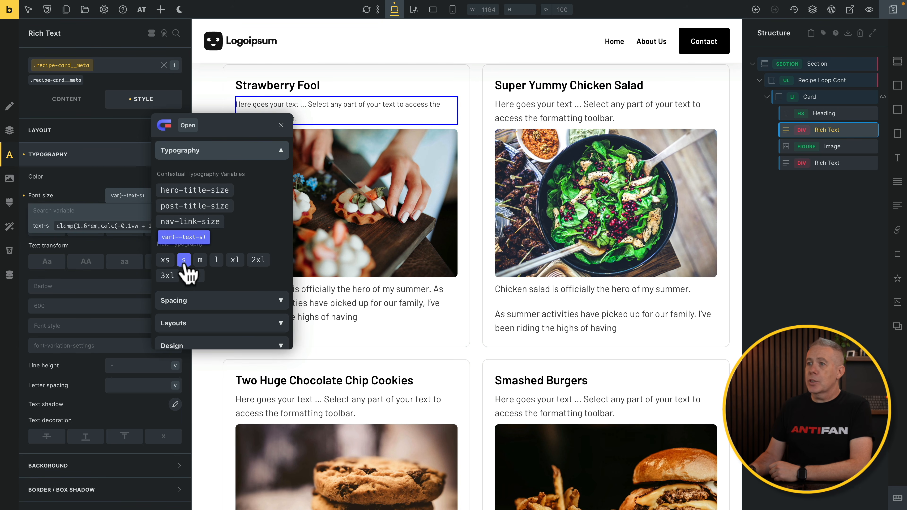
pyautogui.click(185, 264)
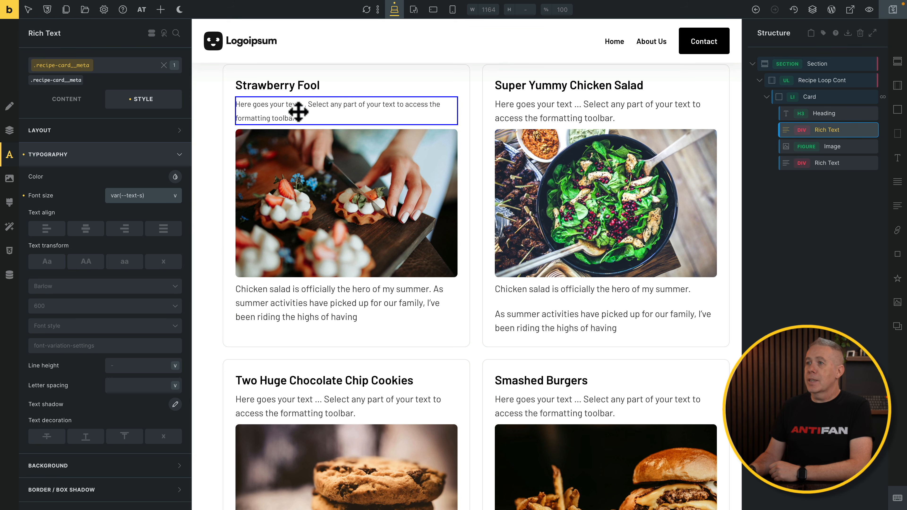
# Replace the meta element's placeholder text with "Pre time: " followed by the ACF Preparation Time (acf_preparation_time) dynamic tag
pyautogui.click(73, 100)
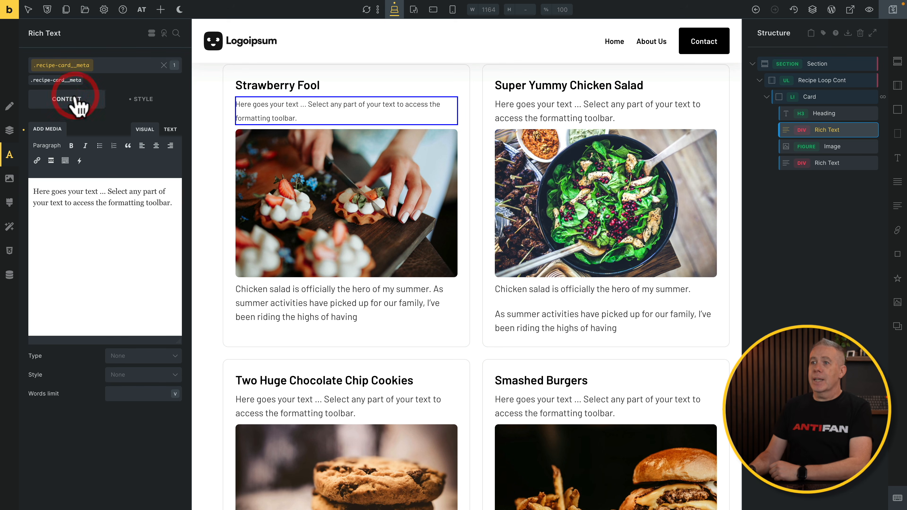
pyautogui.tripleClick(123, 203)
pyautogui.press('BackSpace')
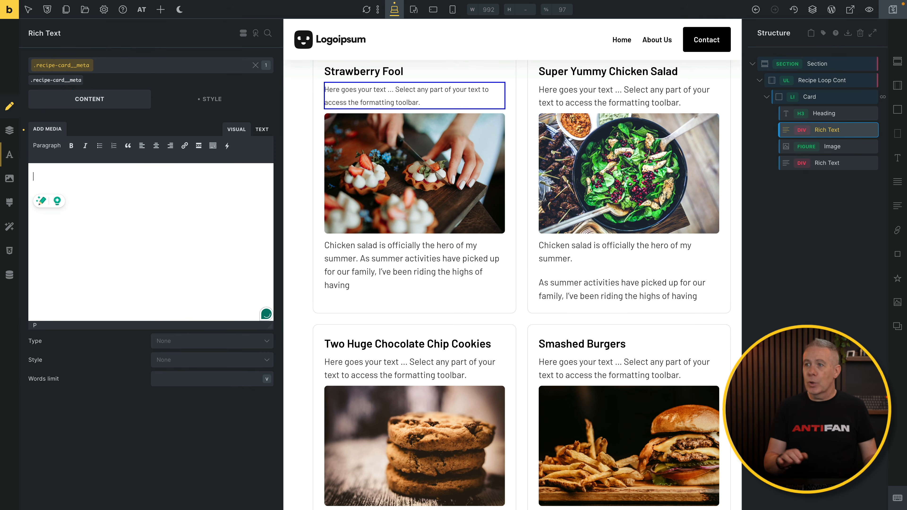
pyautogui.write('Pr')
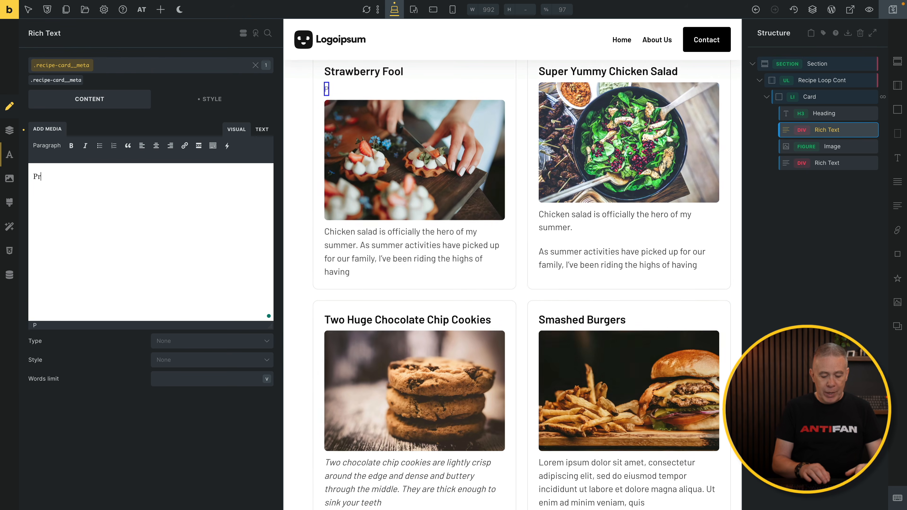
pyautogui.write('e time:')
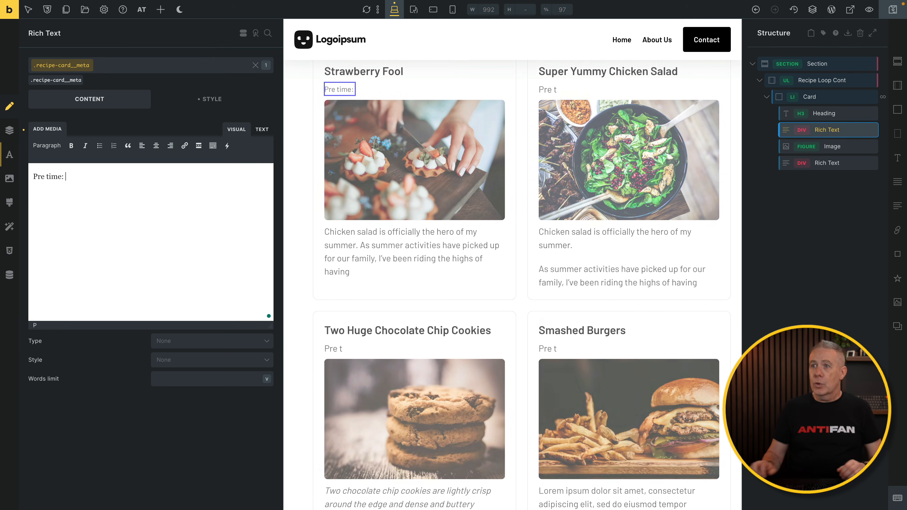
pyautogui.click(228, 152)
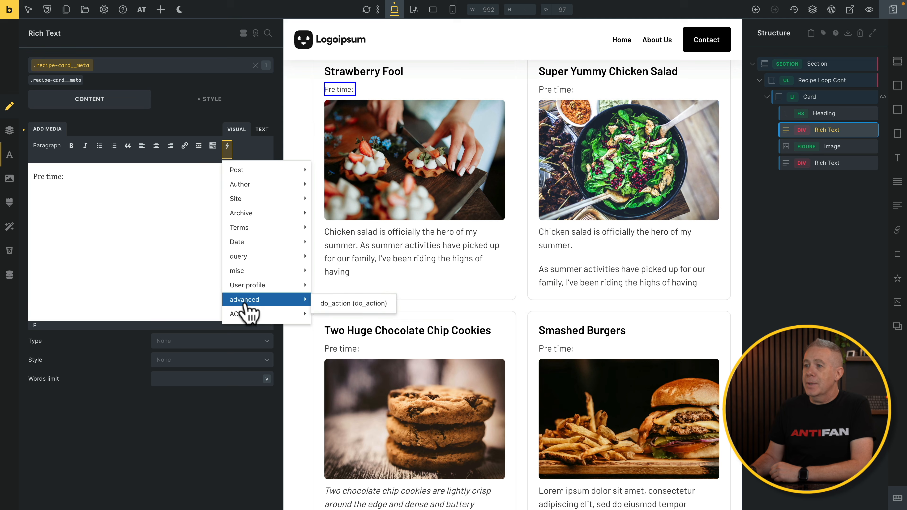
pyautogui.moveTo(246, 314)
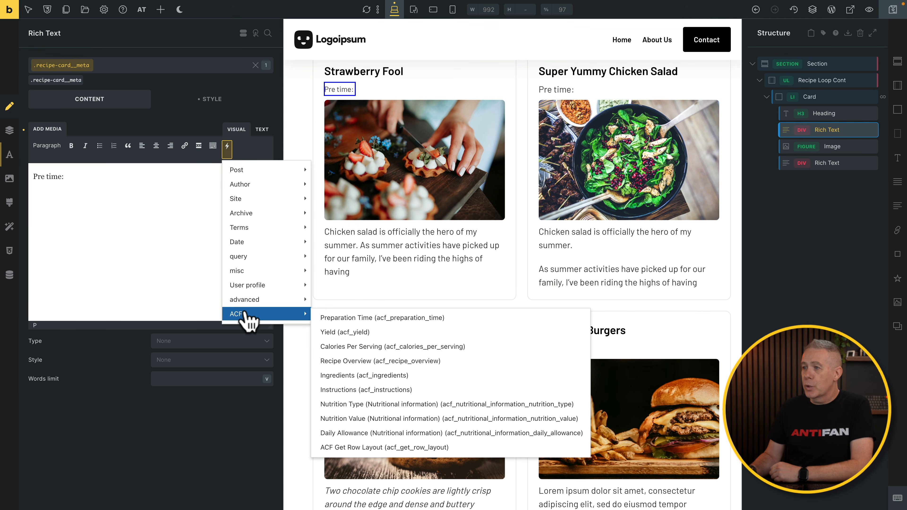
pyautogui.click(355, 317)
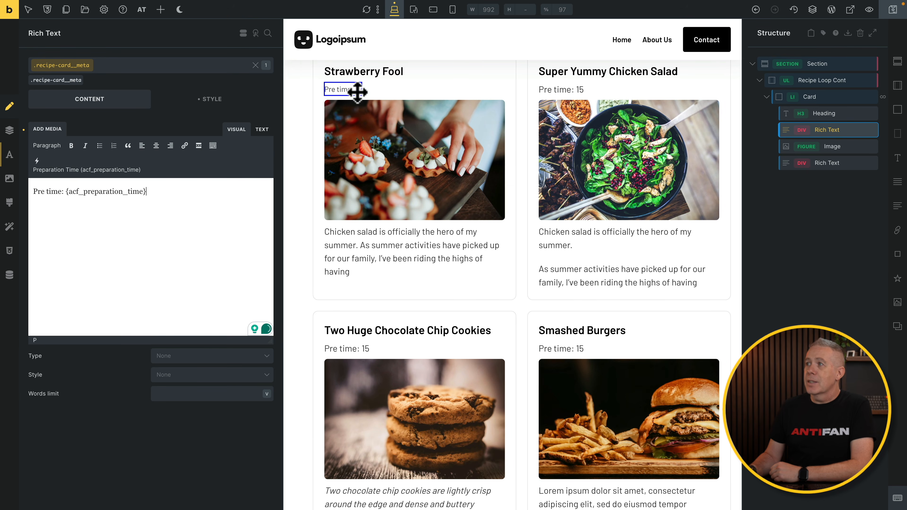
# Append " mins // Yield: " and the ACF Yield (acf_yield) dynamic tag to the meta text
pyautogui.click(154, 193)
pyautogui.write('mins // ')
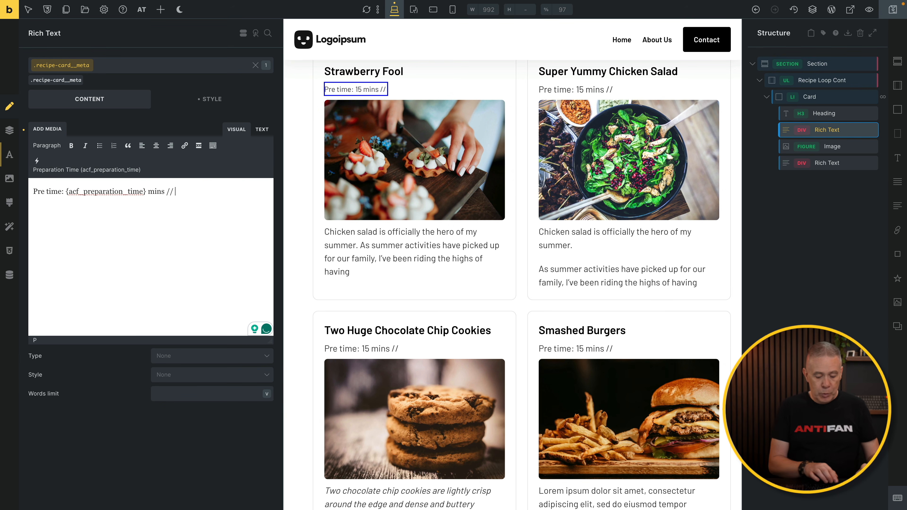
pyautogui.write('Yield:')
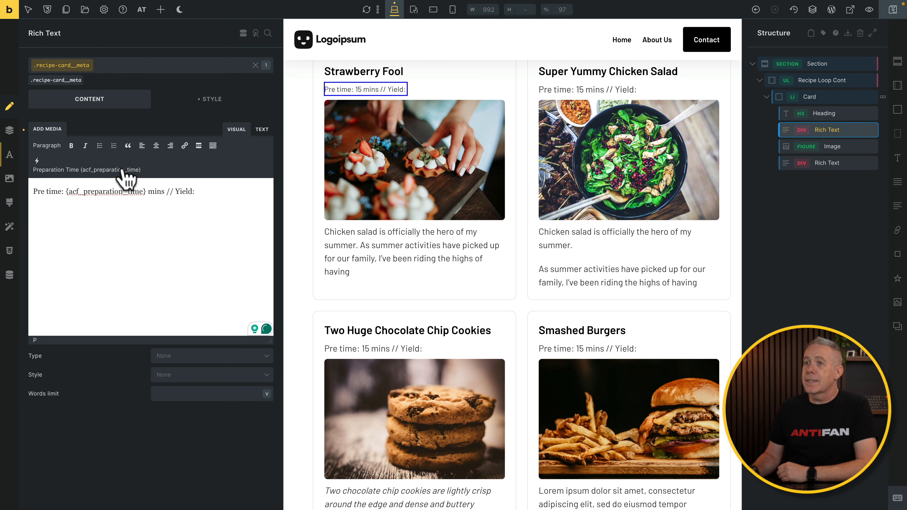
pyautogui.click(52, 172)
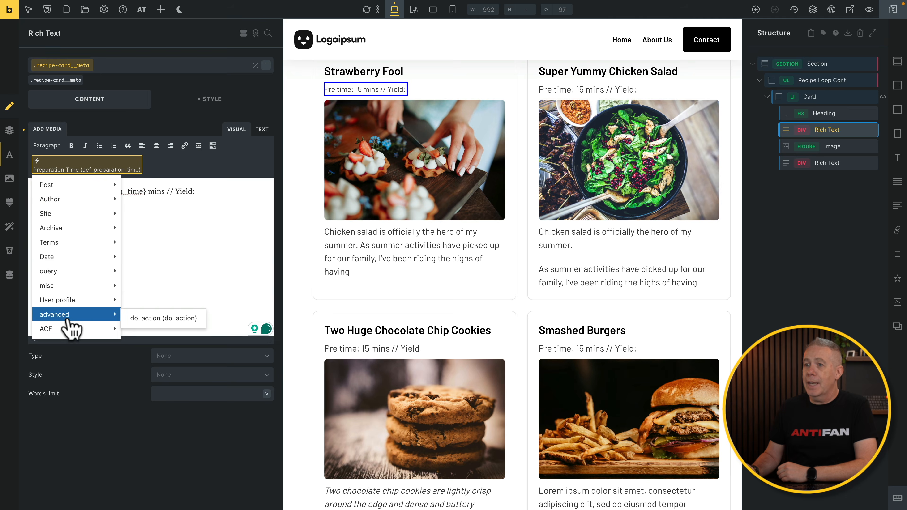
pyautogui.moveTo(69, 329)
pyautogui.click(148, 347)
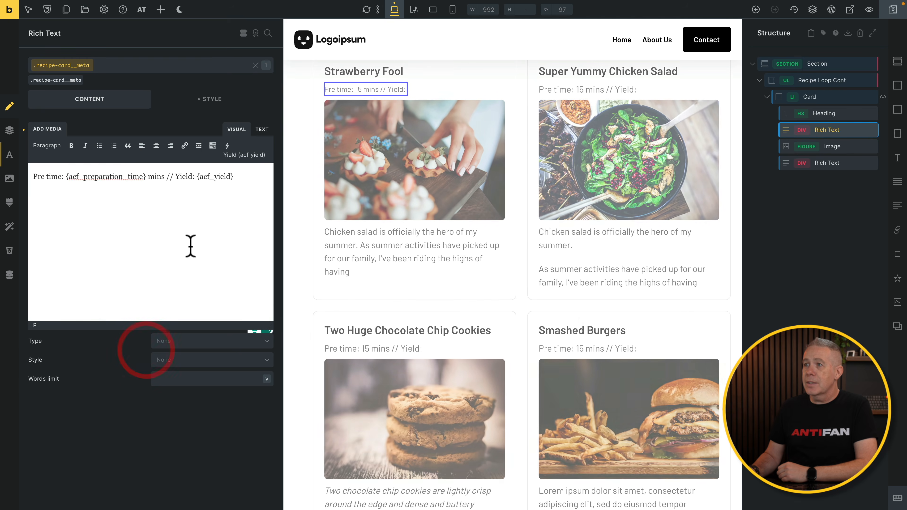
# Add a " // " separator and the Recipe Types (post_terms_recipe-type) dynamic tag at the end of the meta text
pyautogui.click(242, 178)
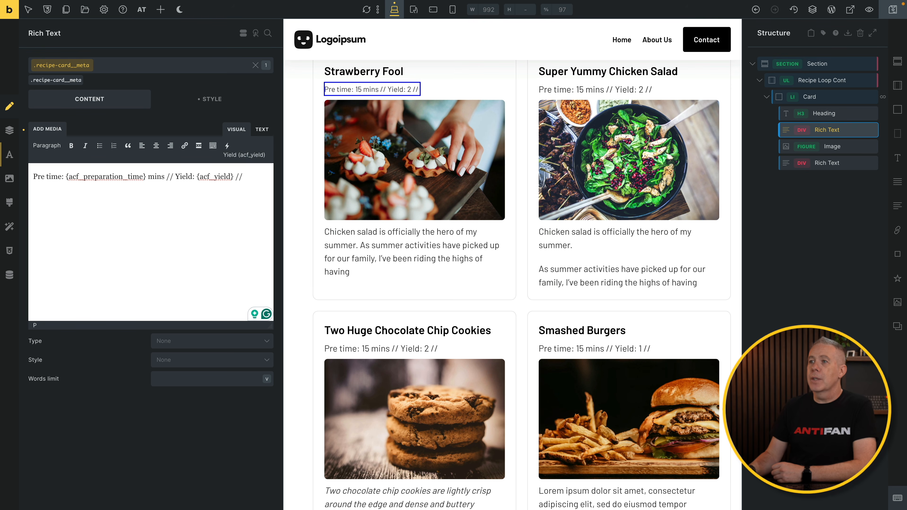
pyautogui.click(229, 154)
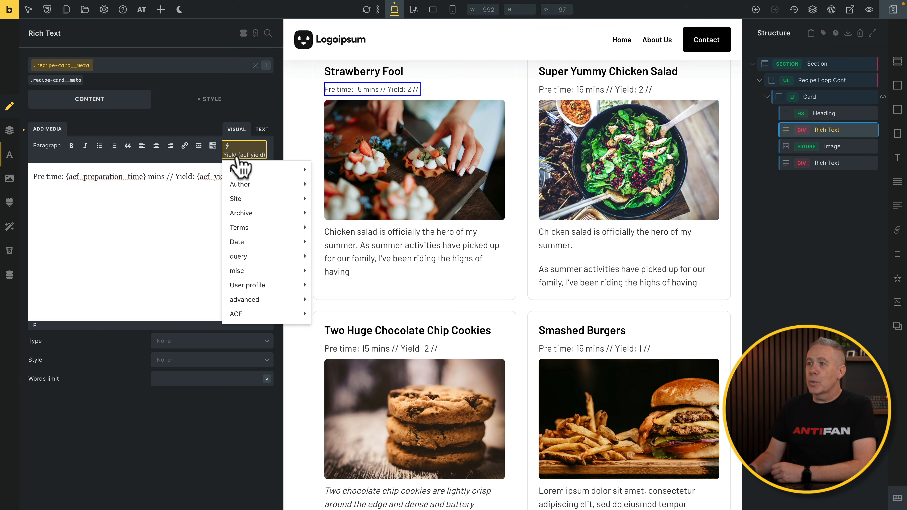
pyautogui.moveTo(247, 229)
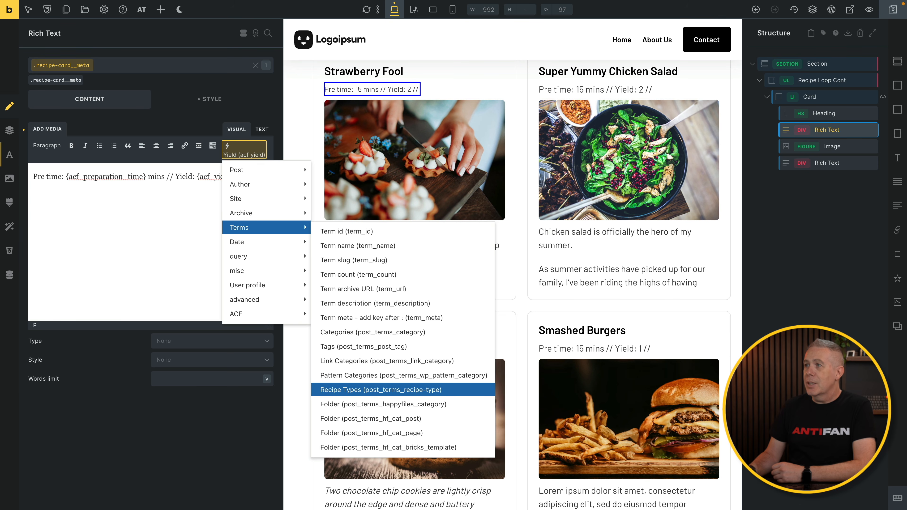
pyautogui.click(366, 390)
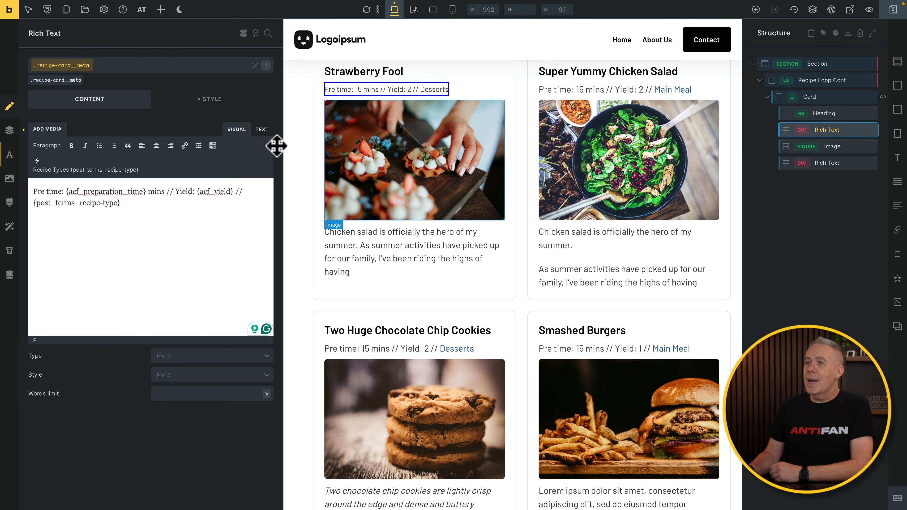
# Make the Pre time and Yield labels bold and add a bold "From:" label before the recipe type tag
pyautogui.moveTo(63, 193); pyautogui.dragTo(25, 192)
pyautogui.hotkey('ctrl', 'b')
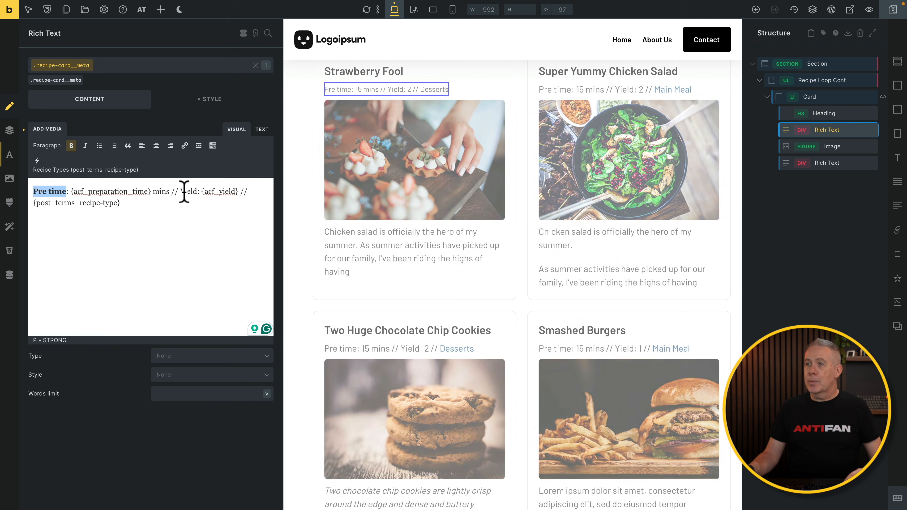
pyautogui.doubleClick(189, 193)
pyautogui.hotkey('ctrl', 'b')
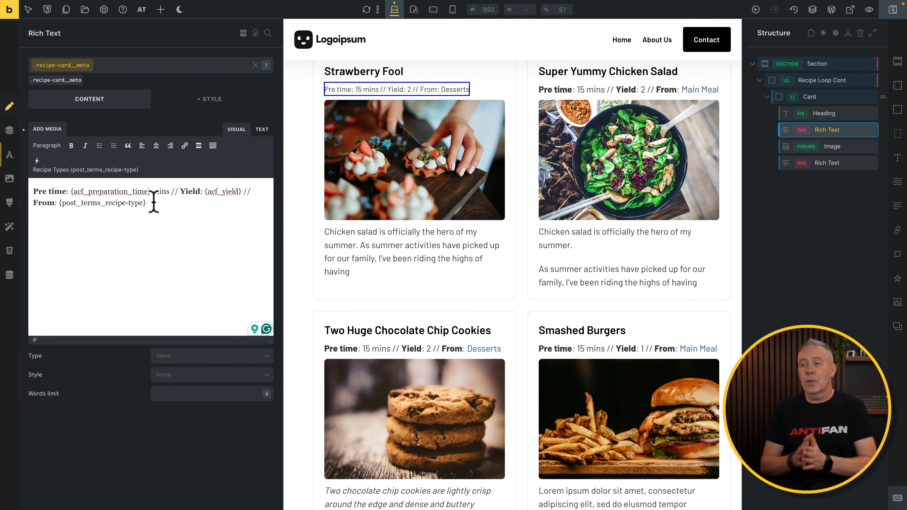
# Save the template and check the recipe cards' meta line on the front end
pyautogui.click(893, 10)
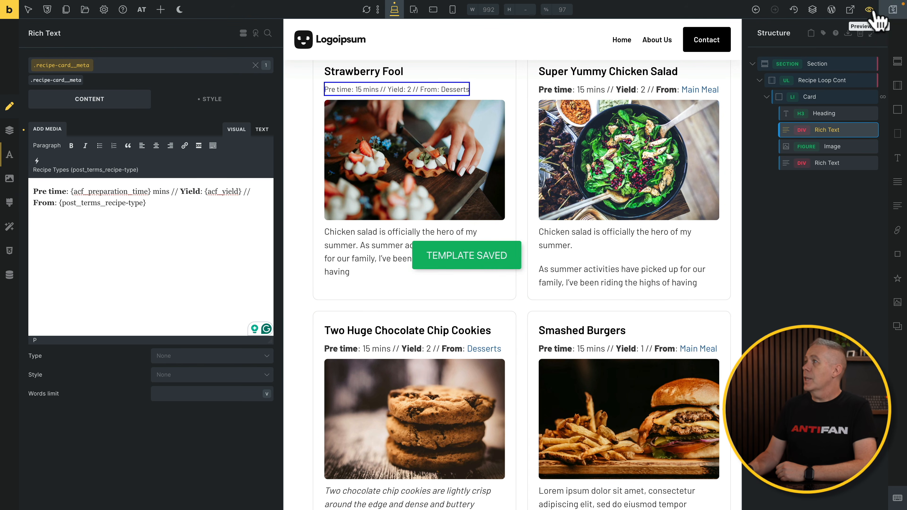
pyautogui.click(851, 9)
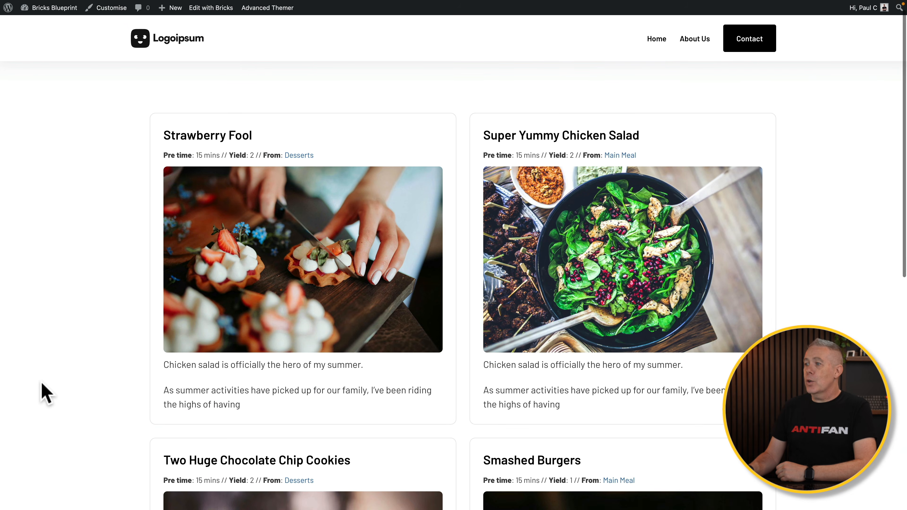
pyautogui.scroll(-1, 46, 393)
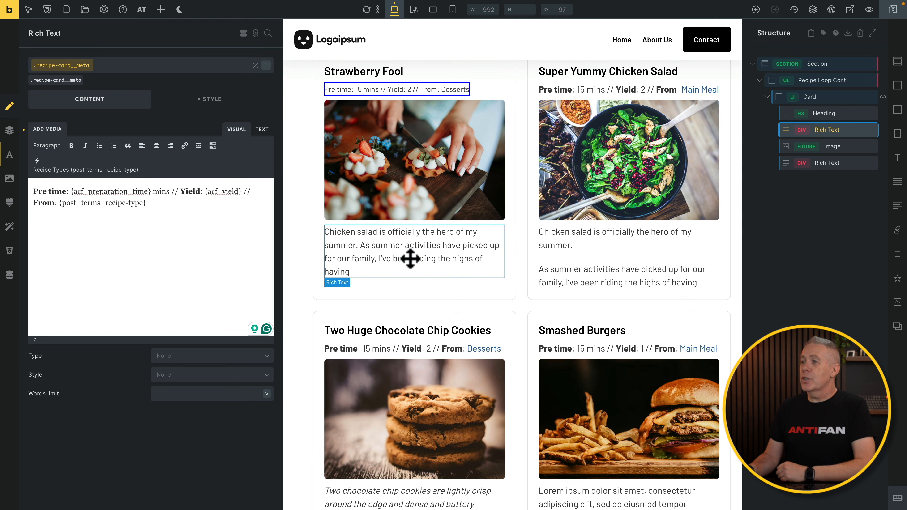
# Link the recipe card image to an external URL that uses the Post link (post_url) dynamic tag
pyautogui.click(415, 182)
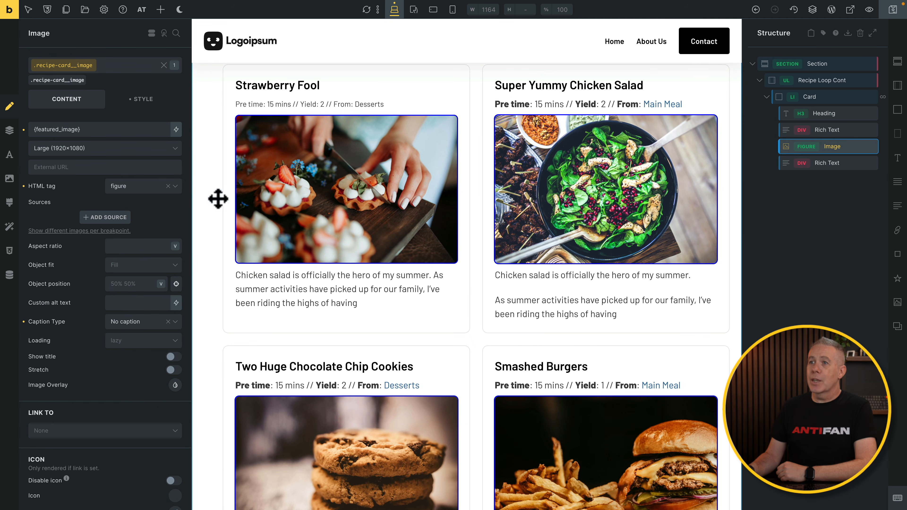
pyautogui.scroll(-2, 74, 377)
pyautogui.click(71, 372)
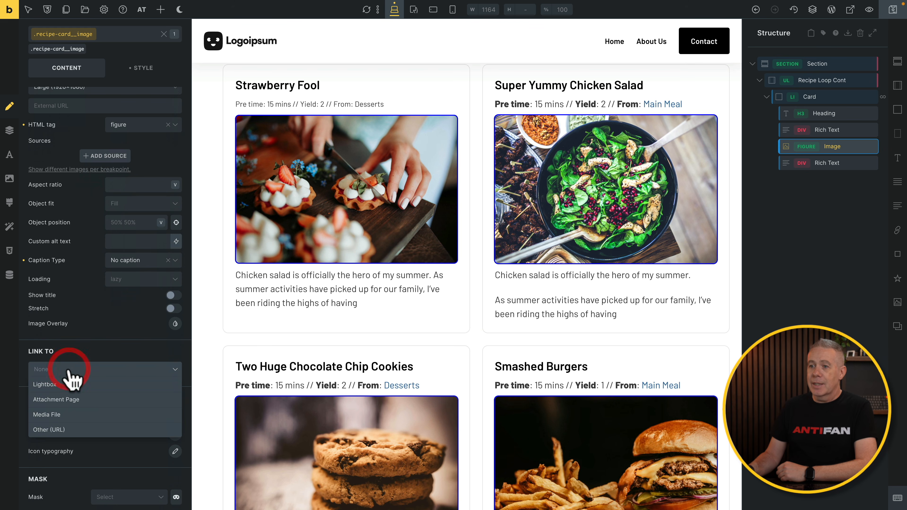
pyautogui.click(68, 430)
pyautogui.click(97, 389)
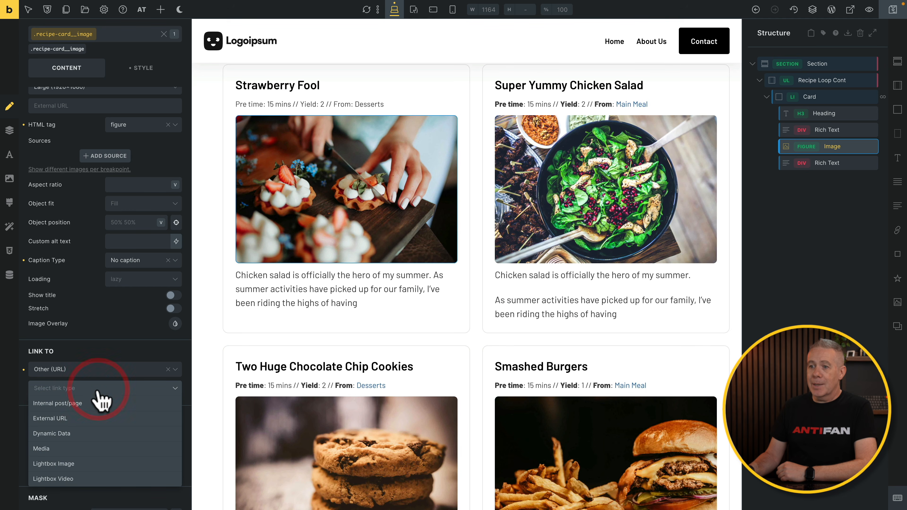
pyautogui.click(88, 419)
pyautogui.scroll(-3, 87, 411)
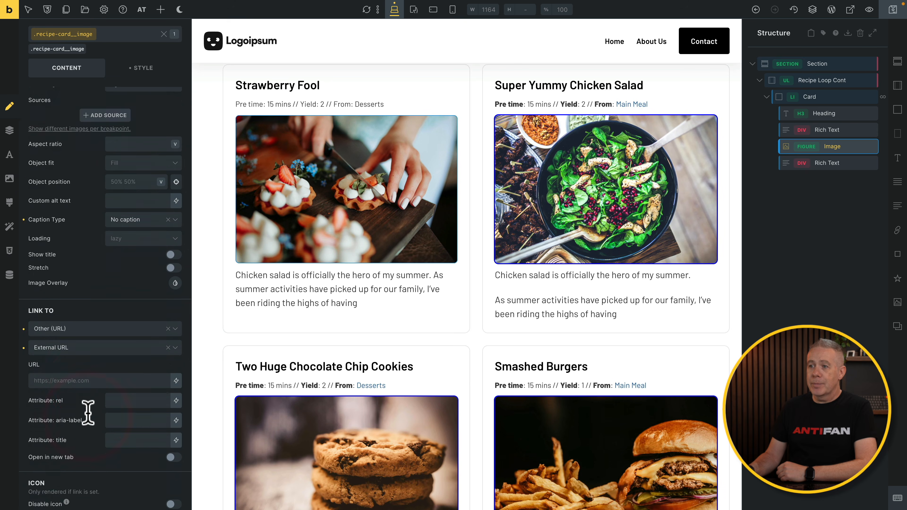
pyautogui.click(175, 325)
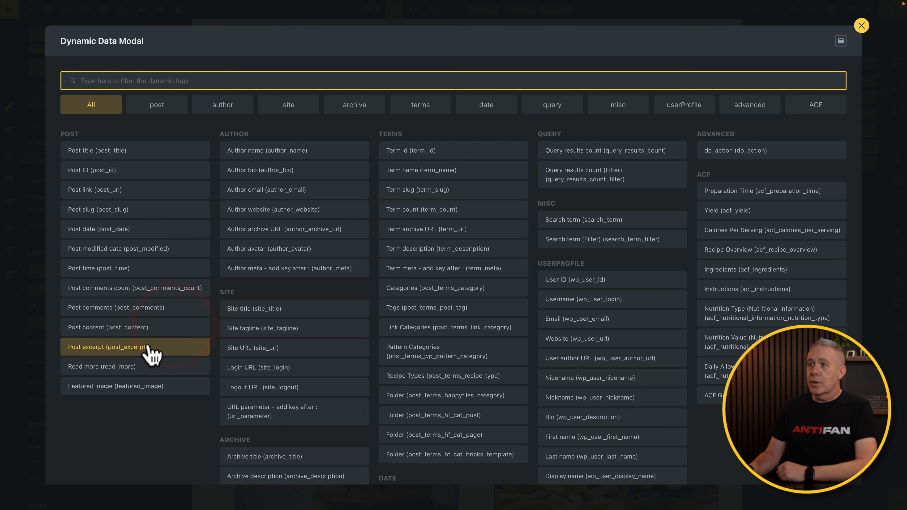
pyautogui.click(126, 190)
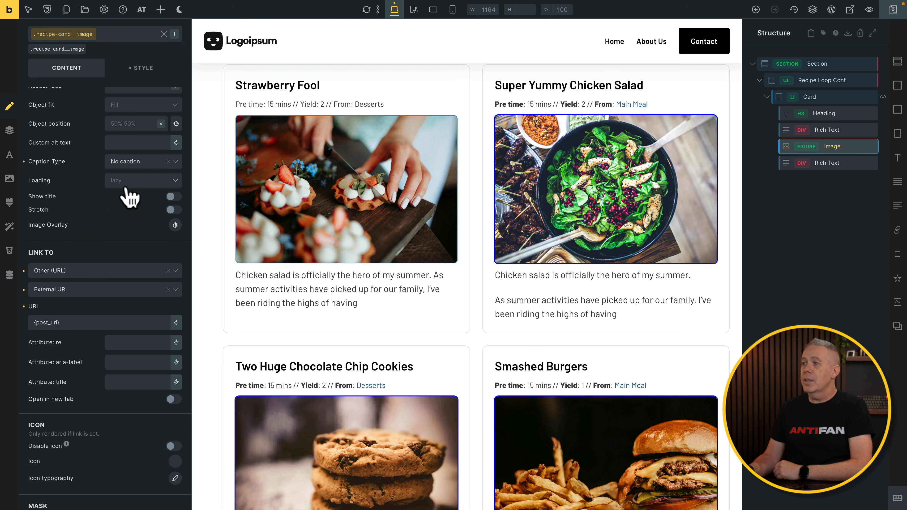
# Save the template and test the image link of the Strawberry Fool card on the front end
pyautogui.click(890, 10)
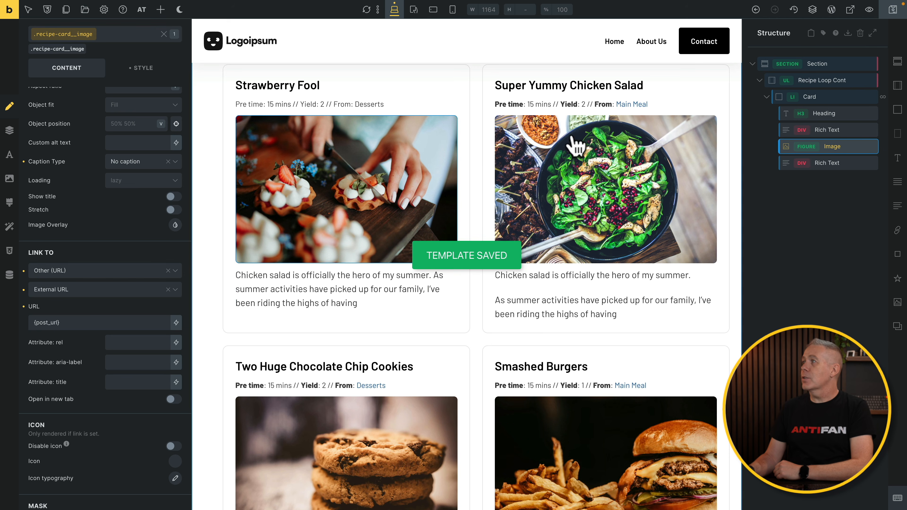
pyautogui.click(850, 10)
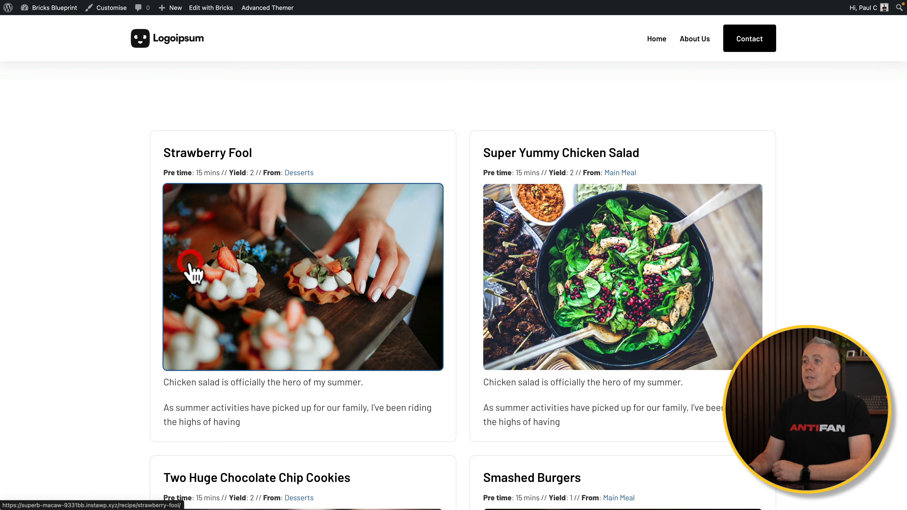
pyautogui.click(193, 274)
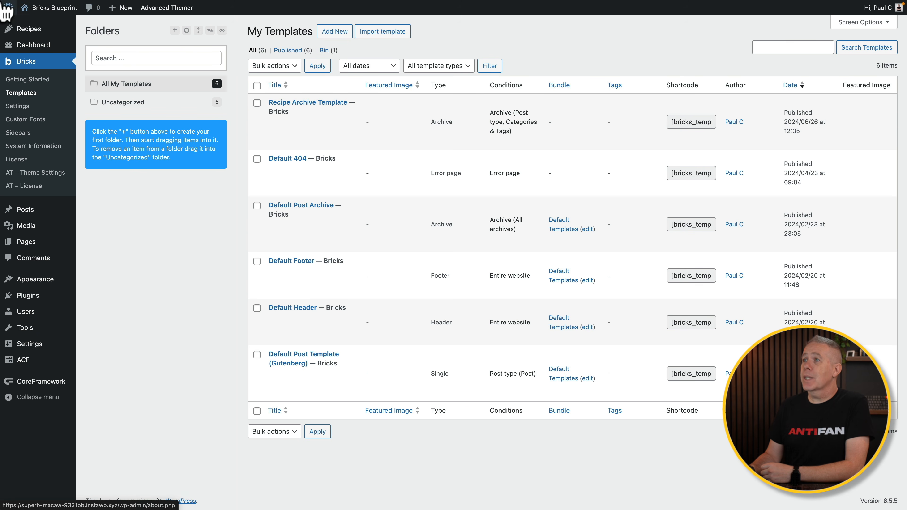
# Create and publish a new Bricks template titled "Single Recipe Template" with the template type Single
pyautogui.click(342, 31)
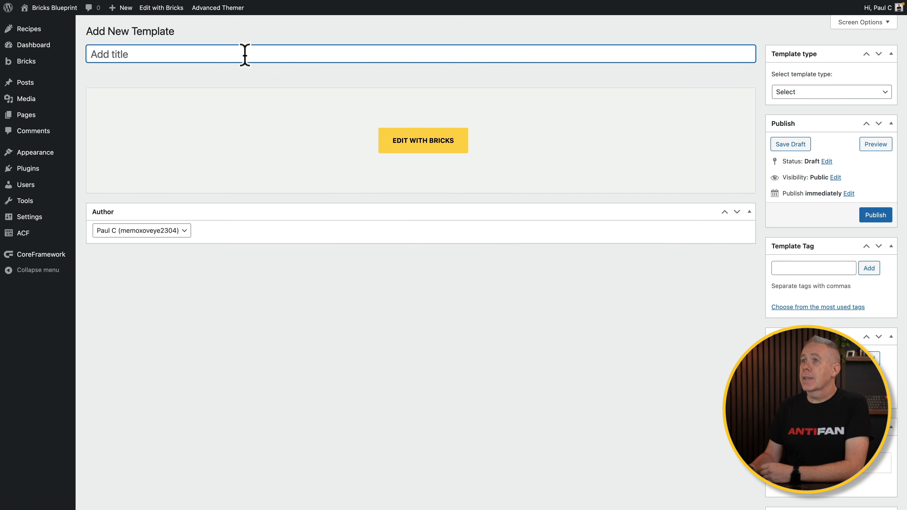
pyautogui.click(245, 53)
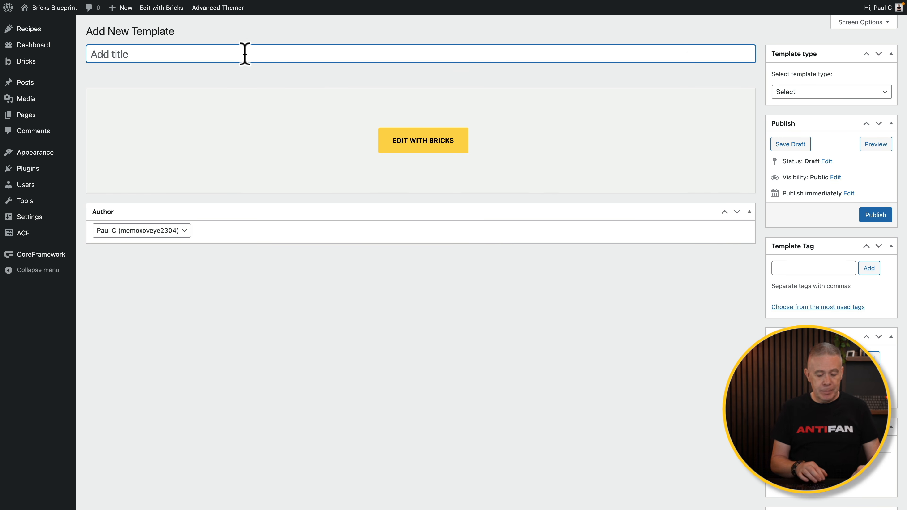
pyautogui.write('Single Recipe Template')
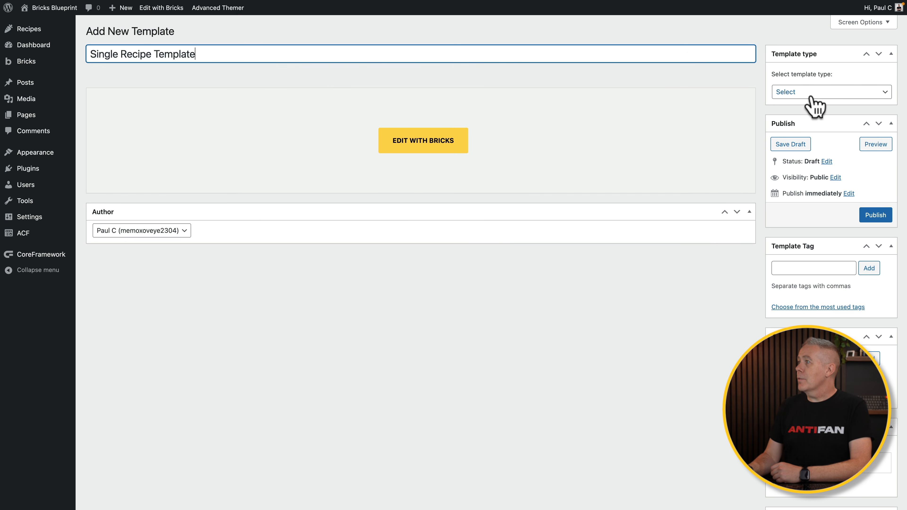
pyautogui.click(811, 97)
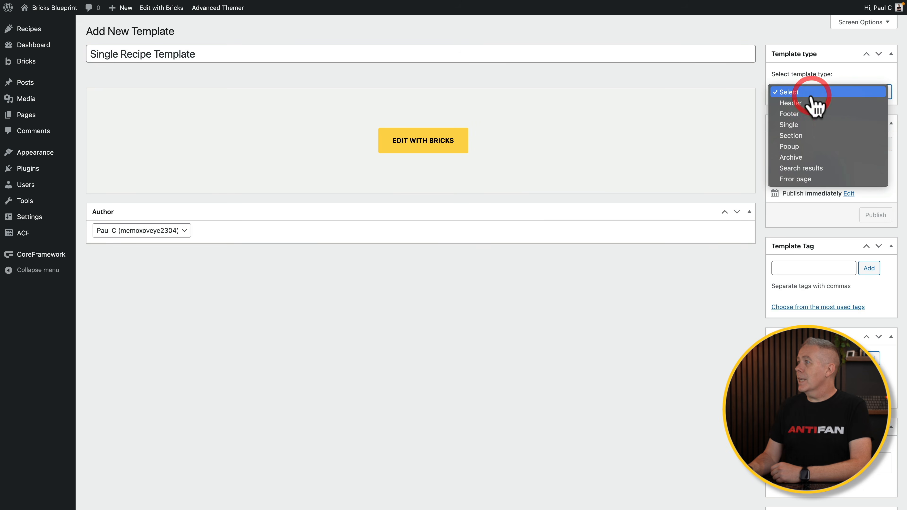
pyautogui.click(802, 124)
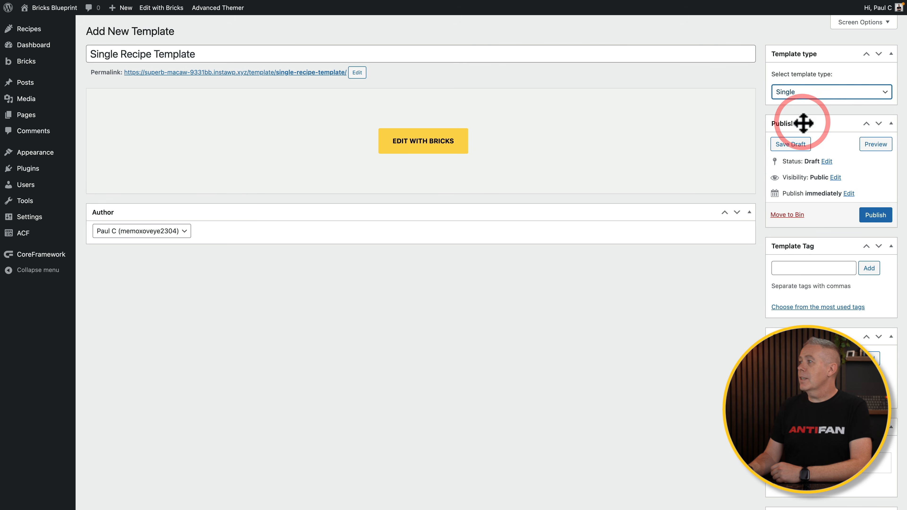
pyautogui.click(872, 215)
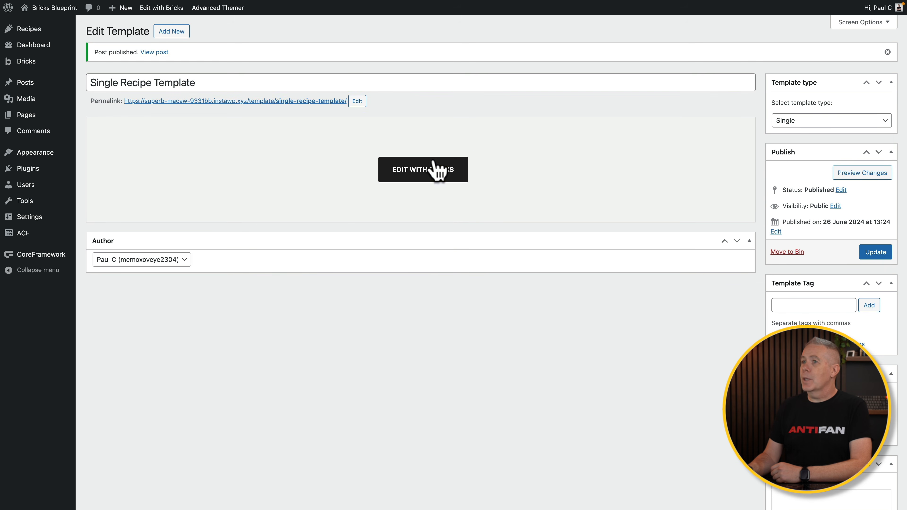
# Open the Single Recipe Template in the Bricks builder and add a template condition for the post type Recipes
pyautogui.click(435, 171)
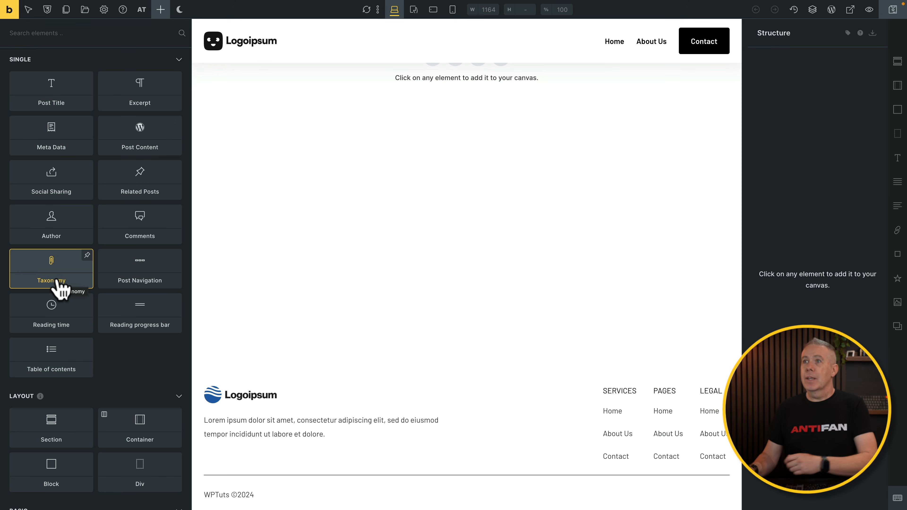
pyautogui.click(104, 10)
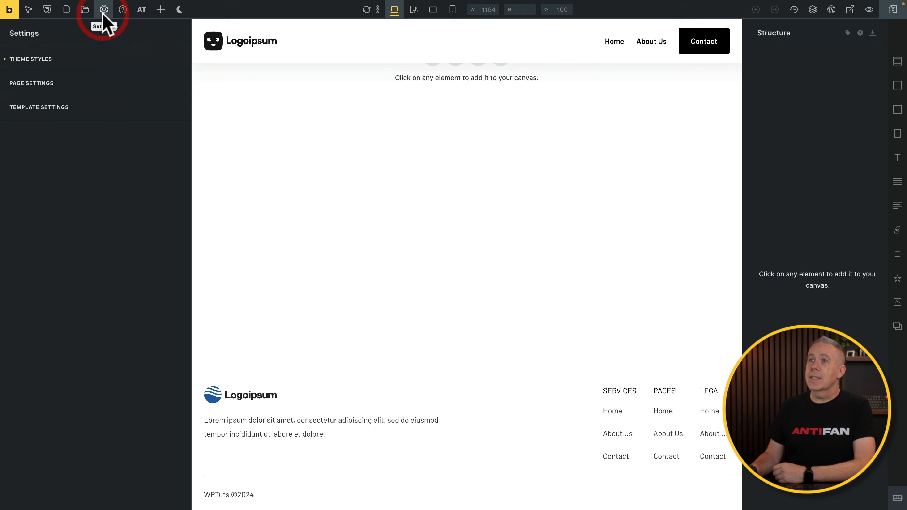
pyautogui.click(86, 107)
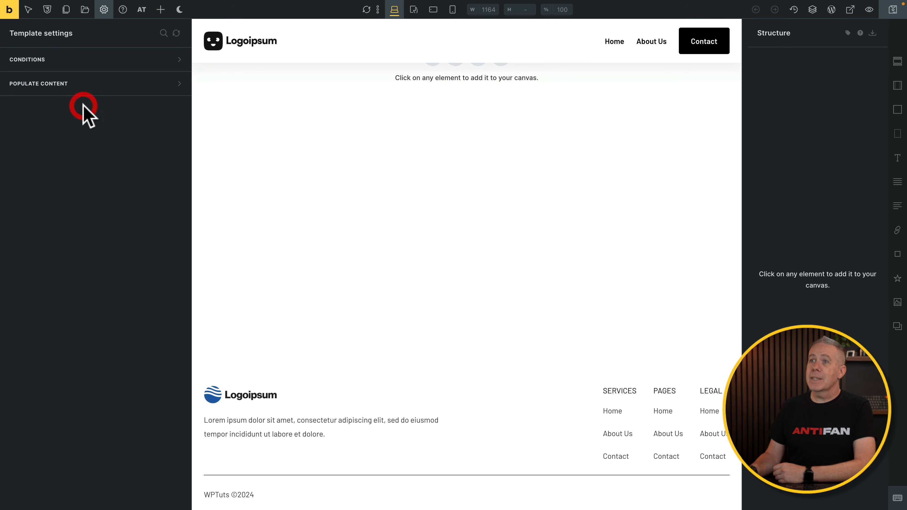
pyautogui.click(76, 61)
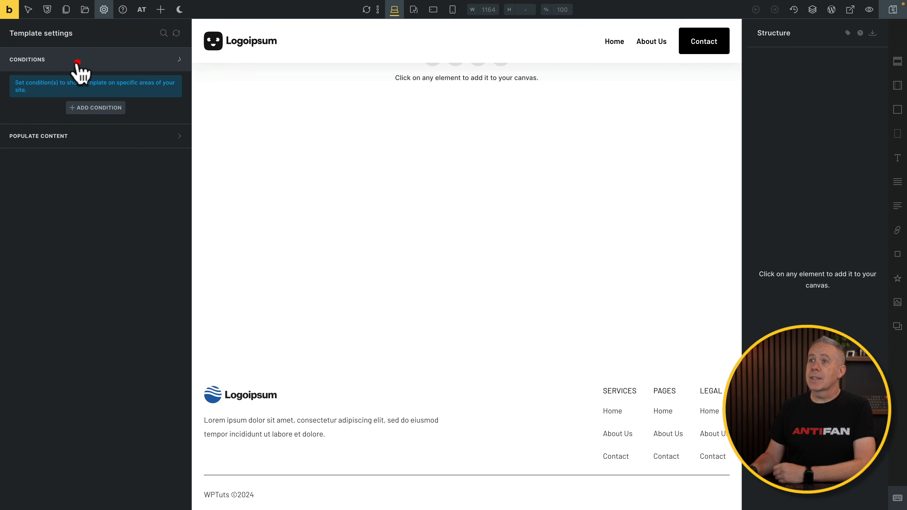
pyautogui.click(95, 108)
pyautogui.click(99, 133)
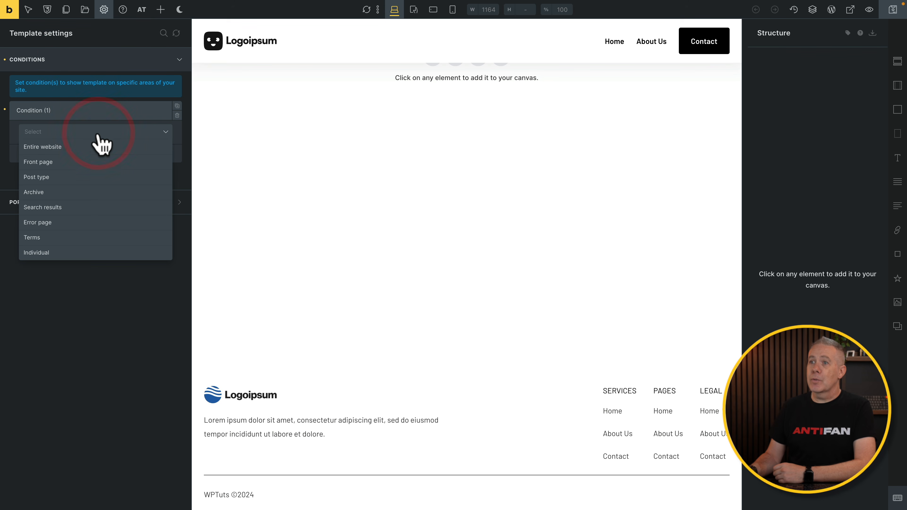
pyautogui.click(77, 178)
pyautogui.click(76, 173)
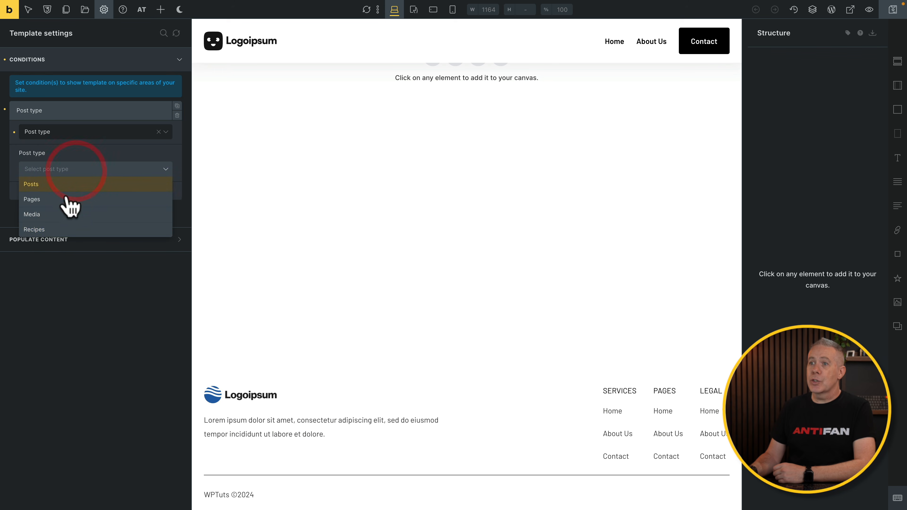
pyautogui.click(54, 228)
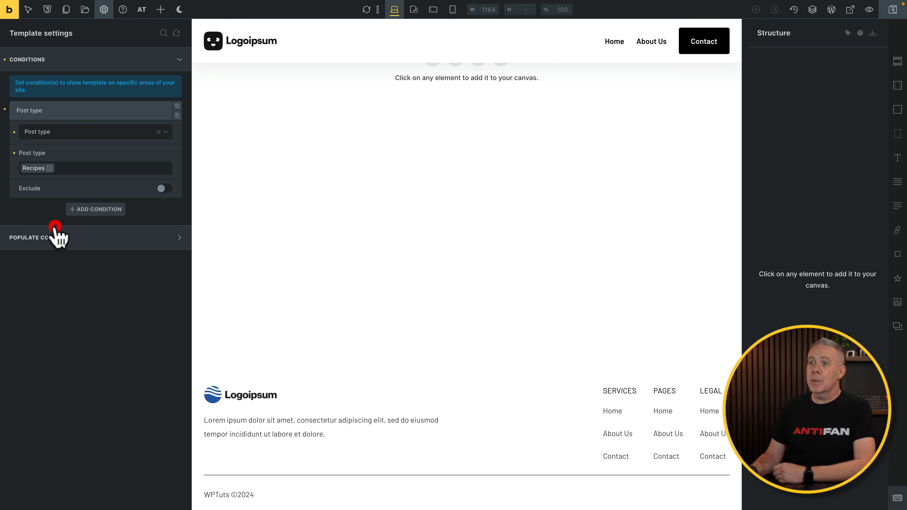
# Populate the template preview with the single post "Two Huge Chocolate Chip Cookies (Recipe)" and apply the preview
pyautogui.click(80, 244)
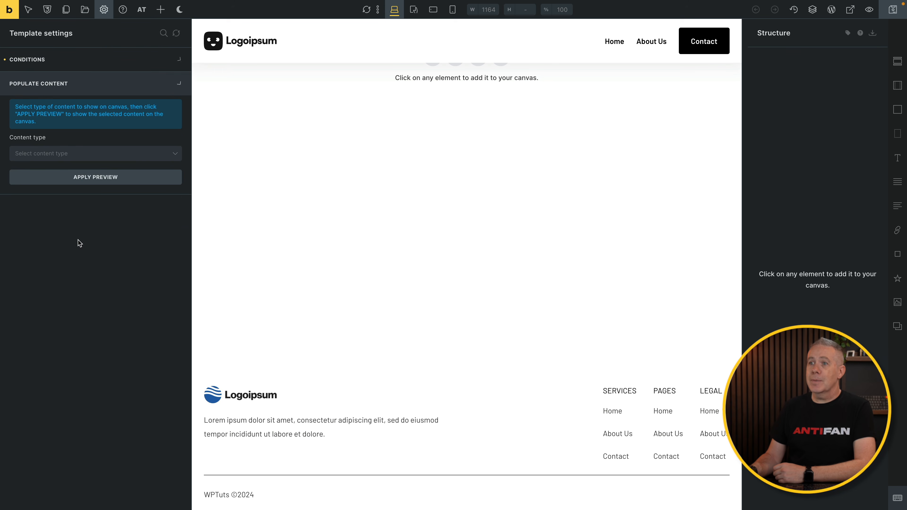
pyautogui.click(105, 155)
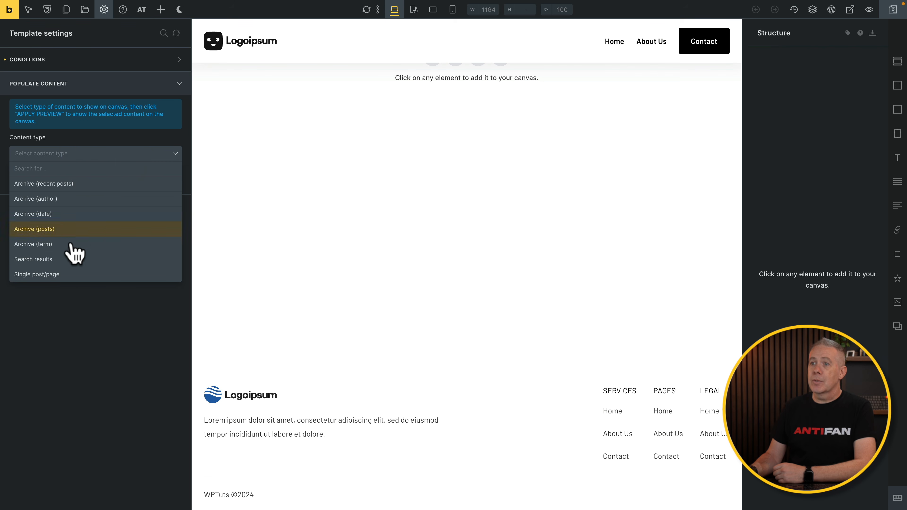
pyautogui.click(65, 275)
pyautogui.click(70, 189)
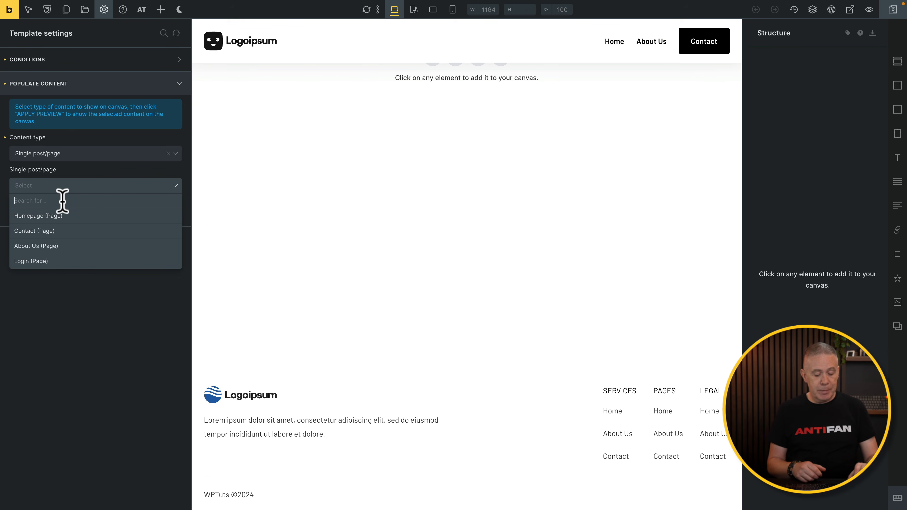
pyautogui.write('cook')
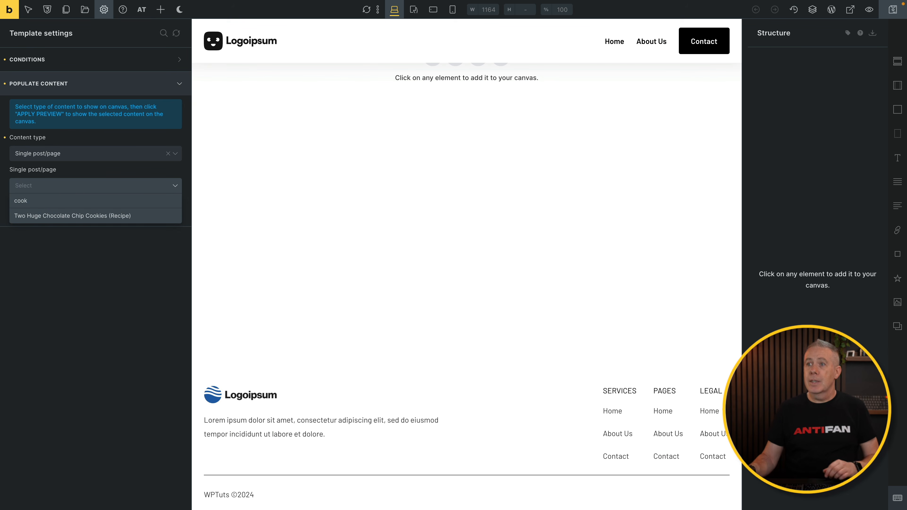
pyautogui.click(58, 216)
pyautogui.click(85, 210)
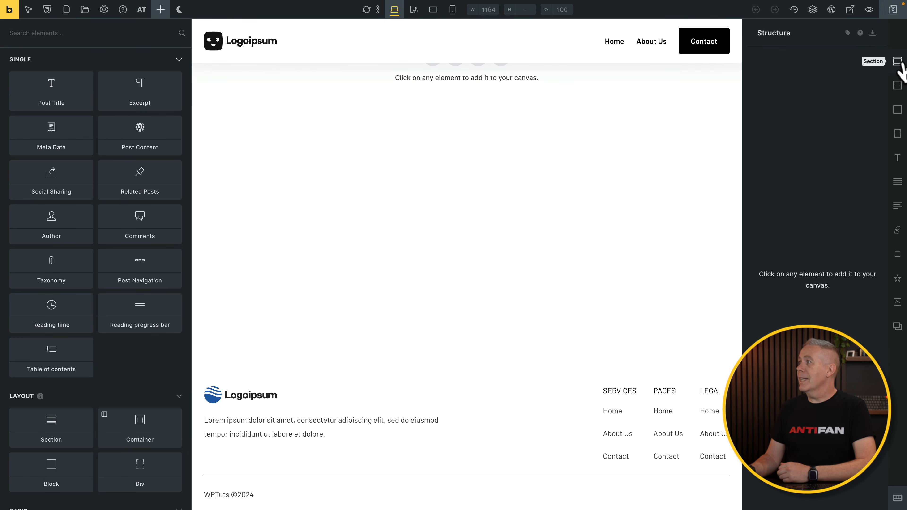
# Add a section to the empty template and set its top margin to the 3xl spacing variable
pyautogui.click(899, 67)
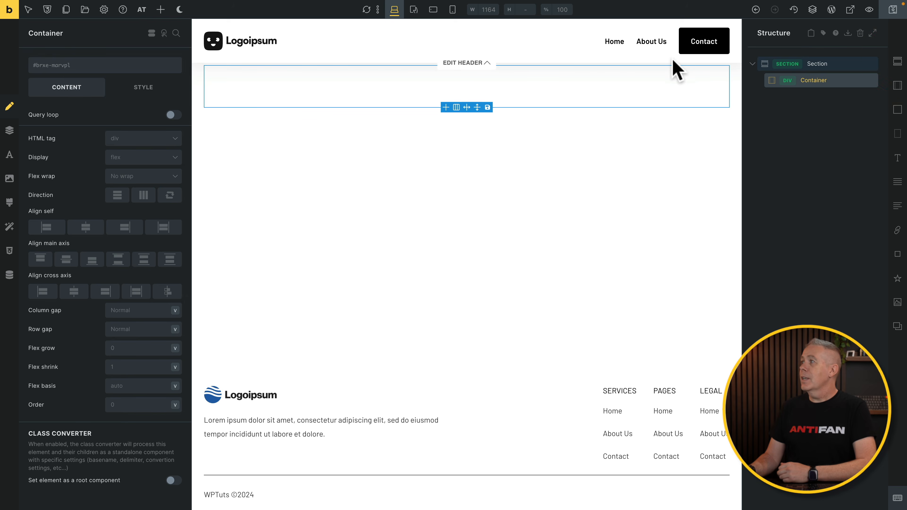
pyautogui.click(818, 63)
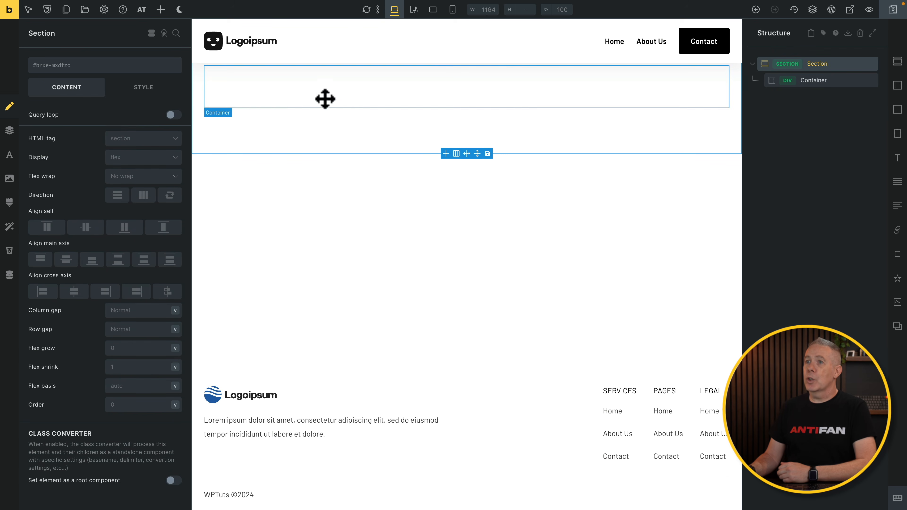
pyautogui.click(152, 88)
pyautogui.click(135, 114)
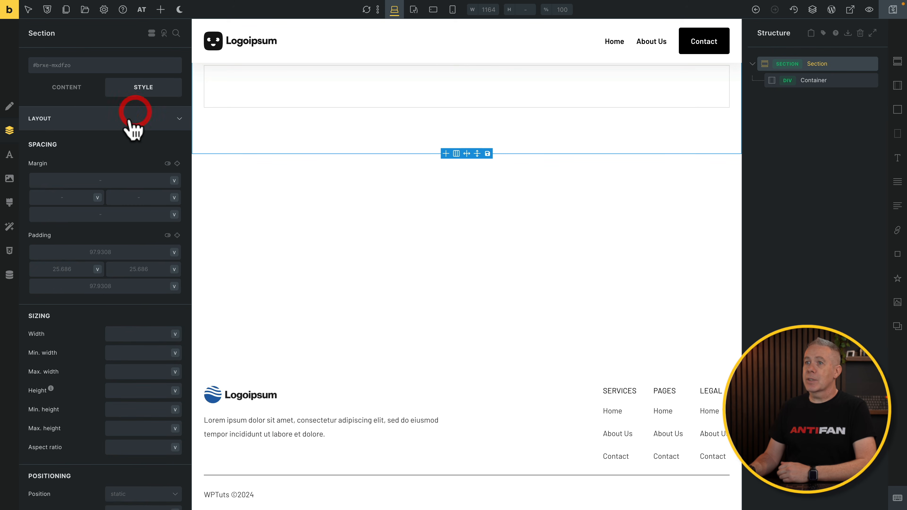
pyautogui.click(105, 180)
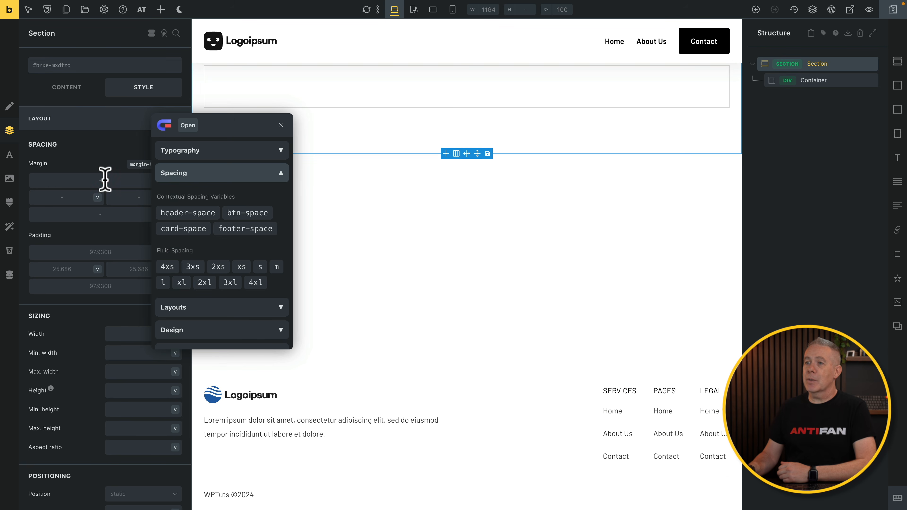
pyautogui.click(225, 282)
# Add a Heading, an Image and a Rich Text element inside the section's container
pyautogui.click(832, 81)
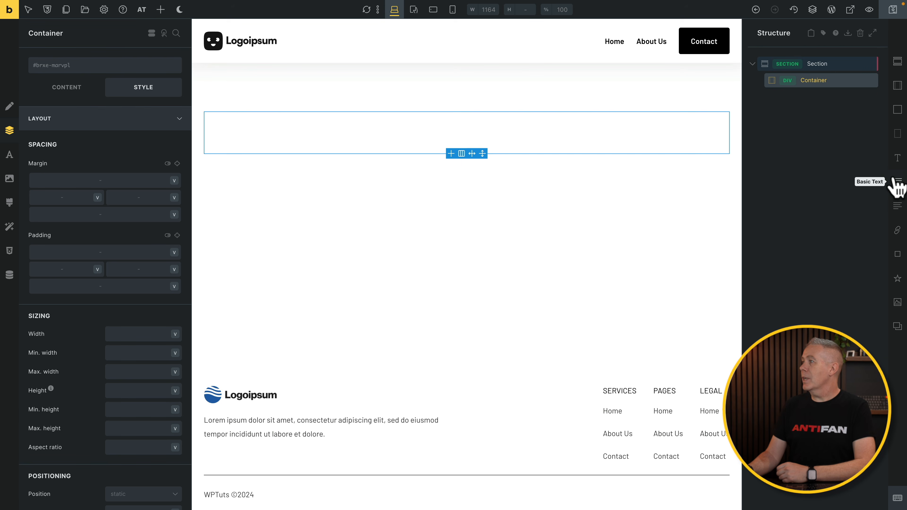
pyautogui.click(898, 158)
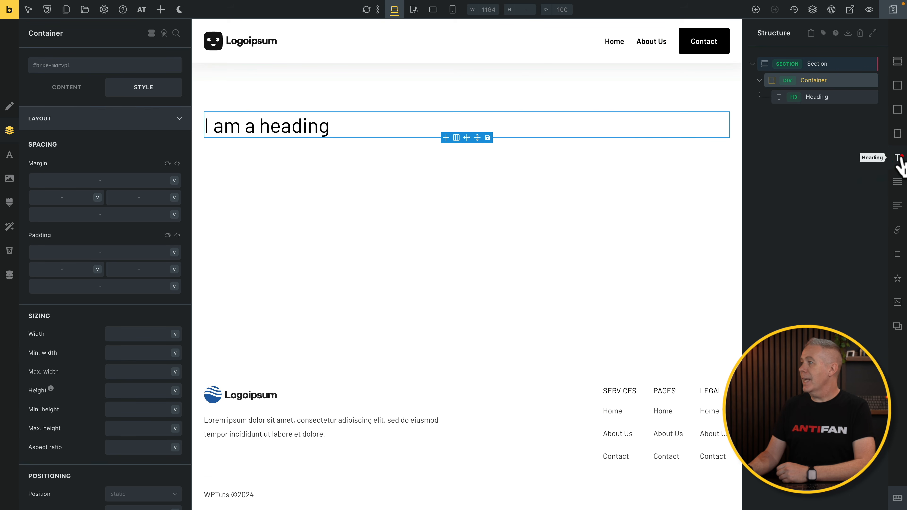
pyautogui.click(899, 303)
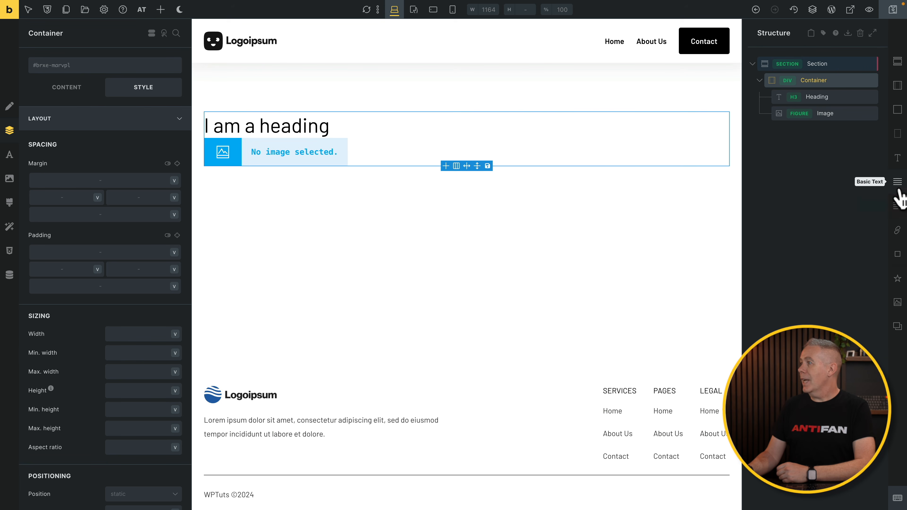
pyautogui.click(898, 206)
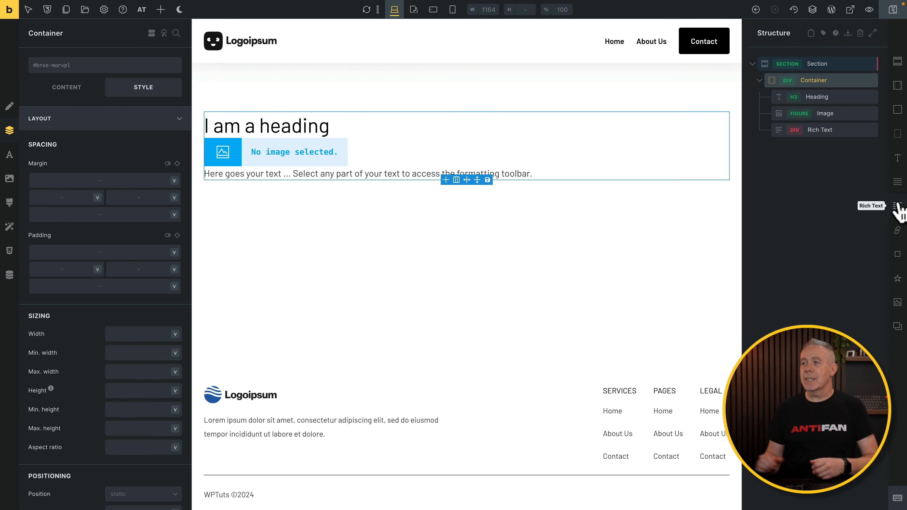
# Replace the heading's placeholder text with the Post title (post_title) dynamic tag
pyautogui.click(826, 97)
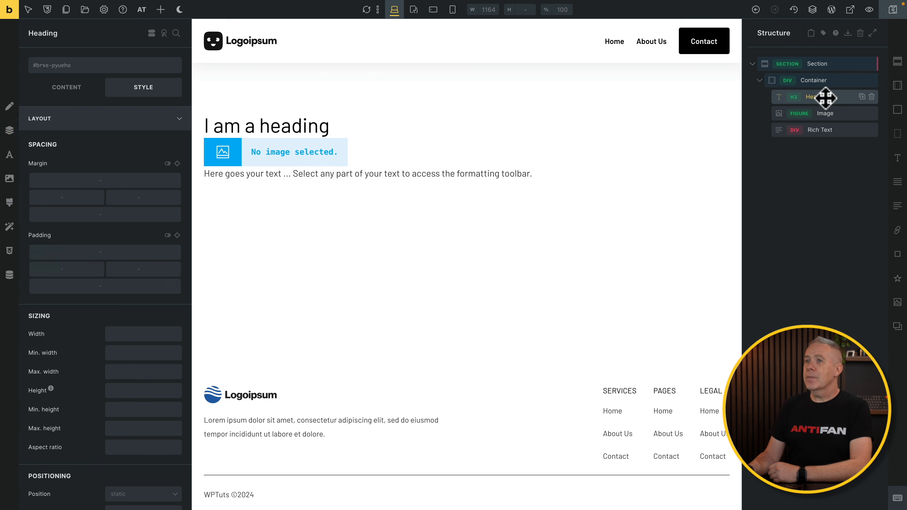
pyautogui.click(78, 88)
pyautogui.click(96, 120)
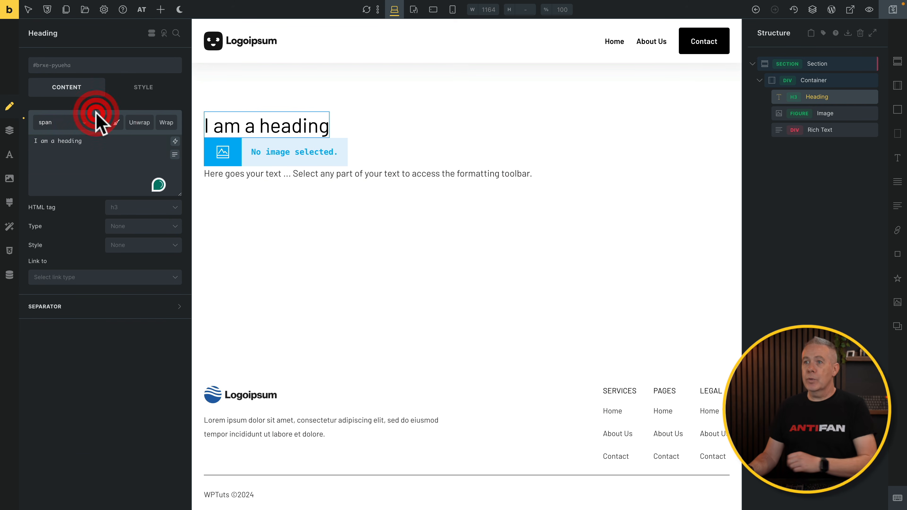
pyautogui.click(95, 136)
pyautogui.hotkey('ctrl', 'a')
pyautogui.press('BackSpace')
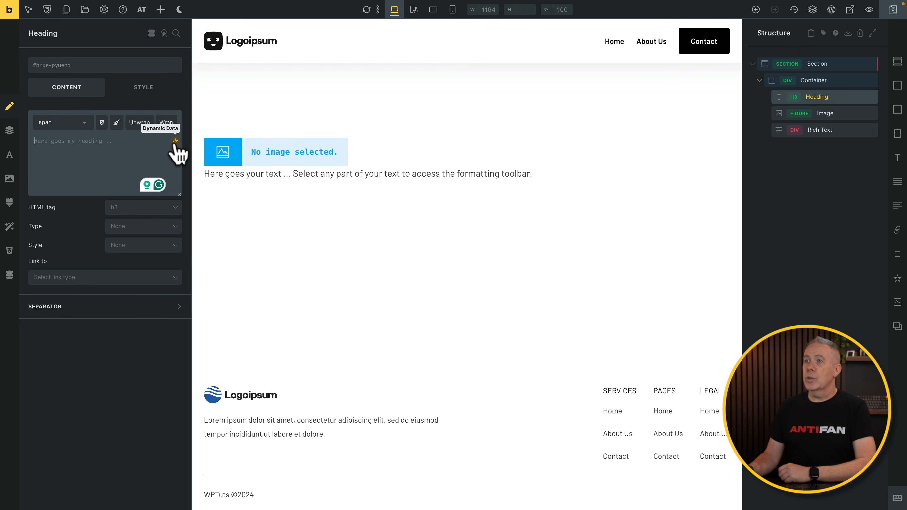
pyautogui.click(176, 141)
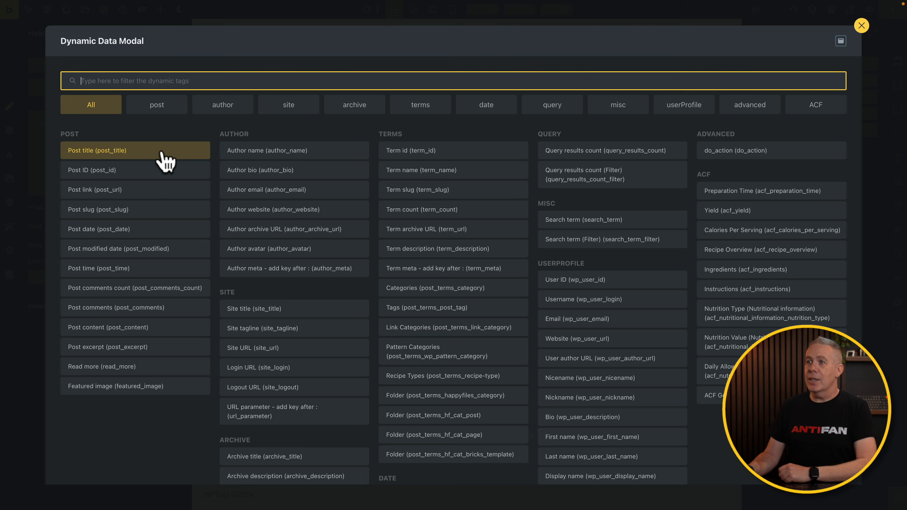
pyautogui.click(146, 153)
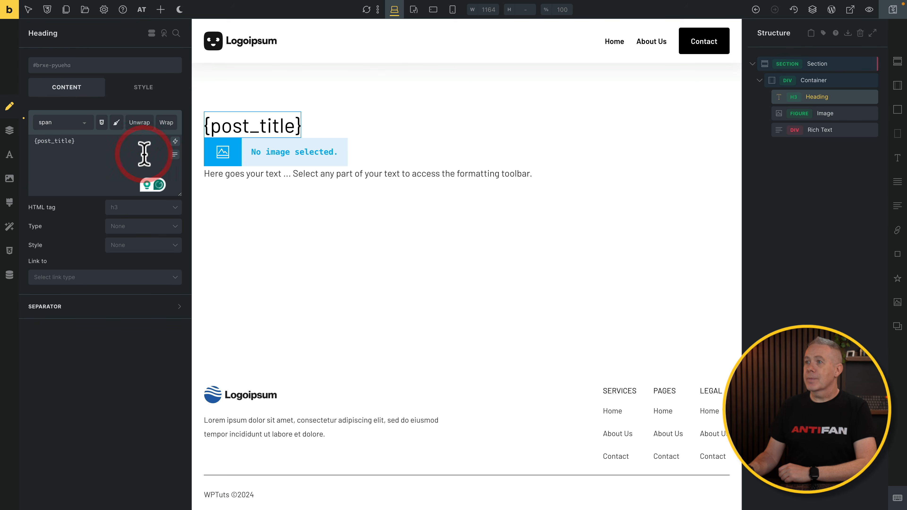
# Set the image element's source to the Featured image (featured_image) dynamic tag
pyautogui.click(826, 113)
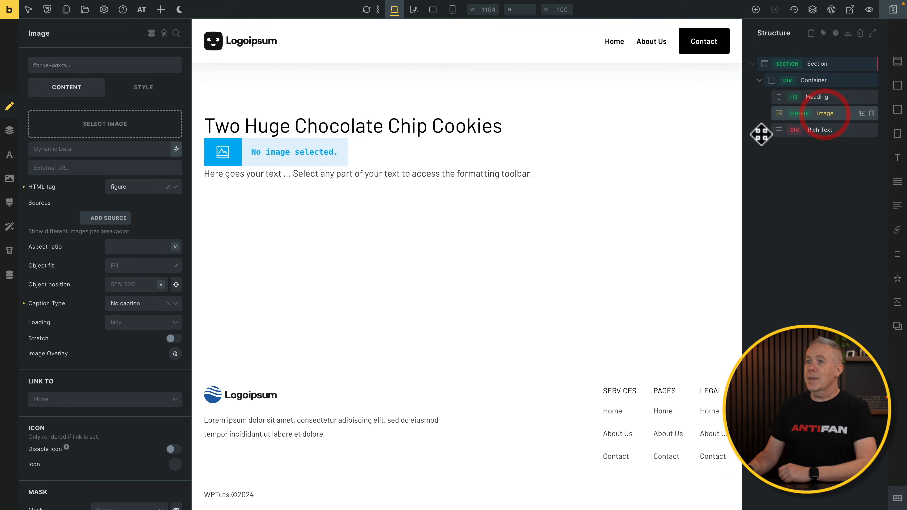
pyautogui.click(175, 149)
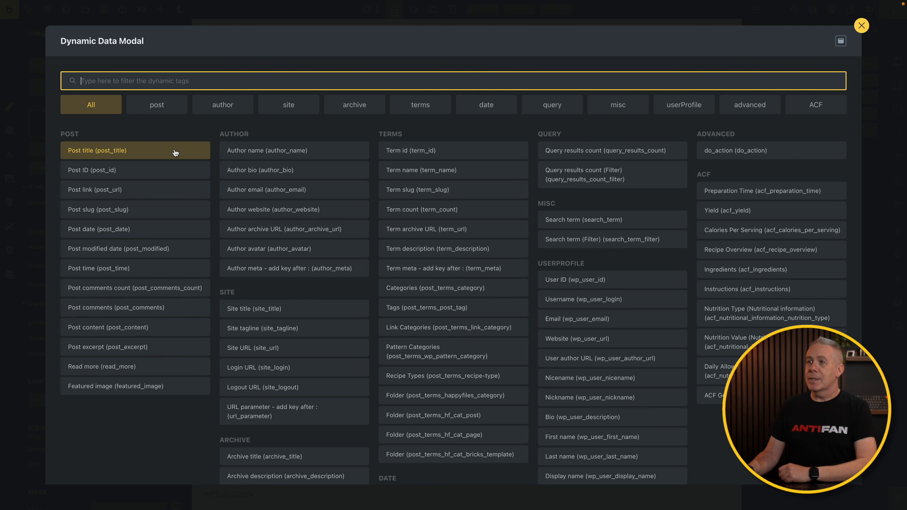
pyautogui.click(142, 387)
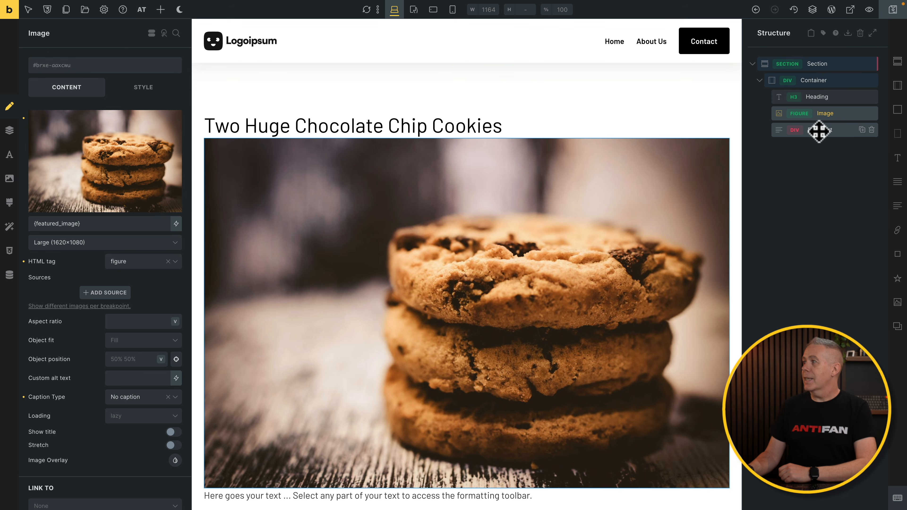
# Replace the Rich Text placeholder with the Post content (post_content) dynamic tag and check the recipe on the canvas
pyautogui.click(818, 130)
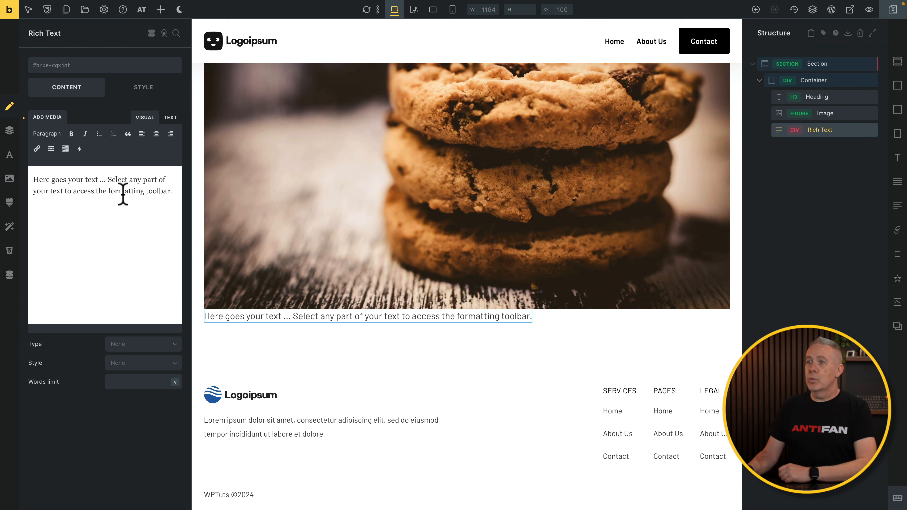
pyautogui.tripleClick(122, 194)
pyautogui.press('BackSpace')
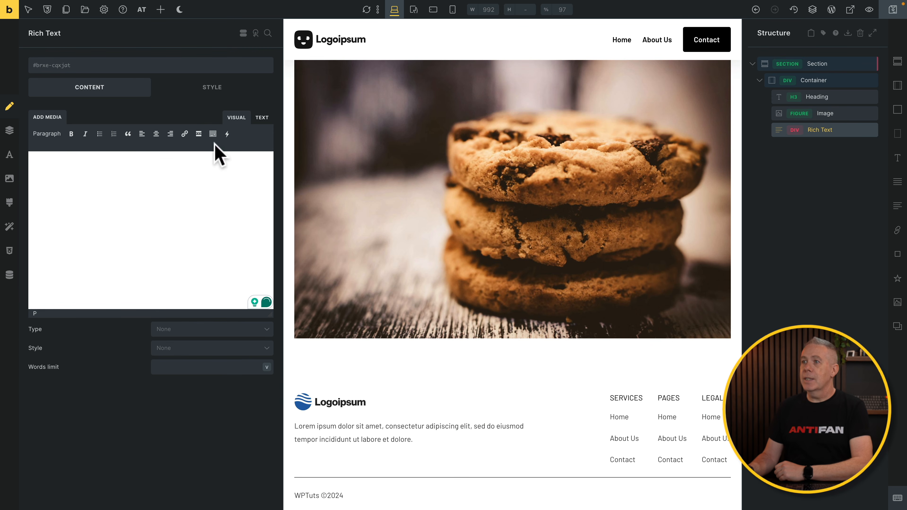
pyautogui.click(228, 135)
pyautogui.moveTo(243, 160)
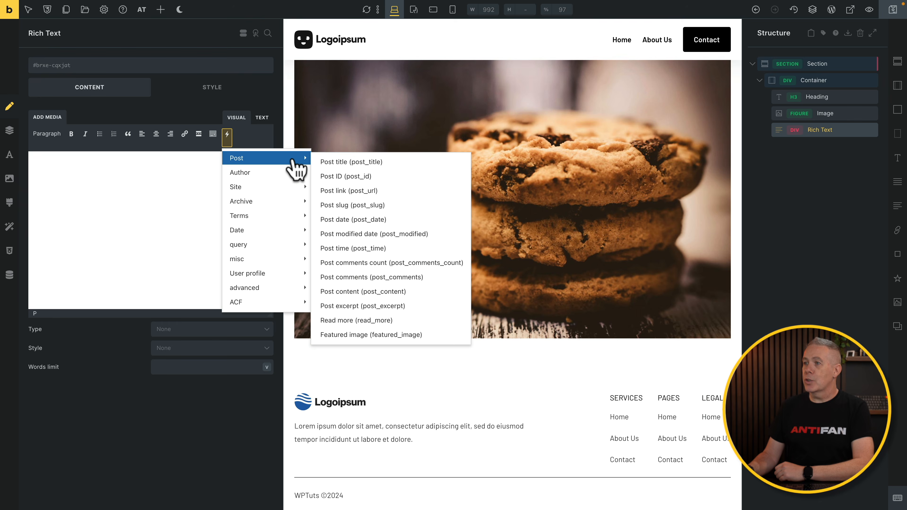
pyautogui.click(367, 292)
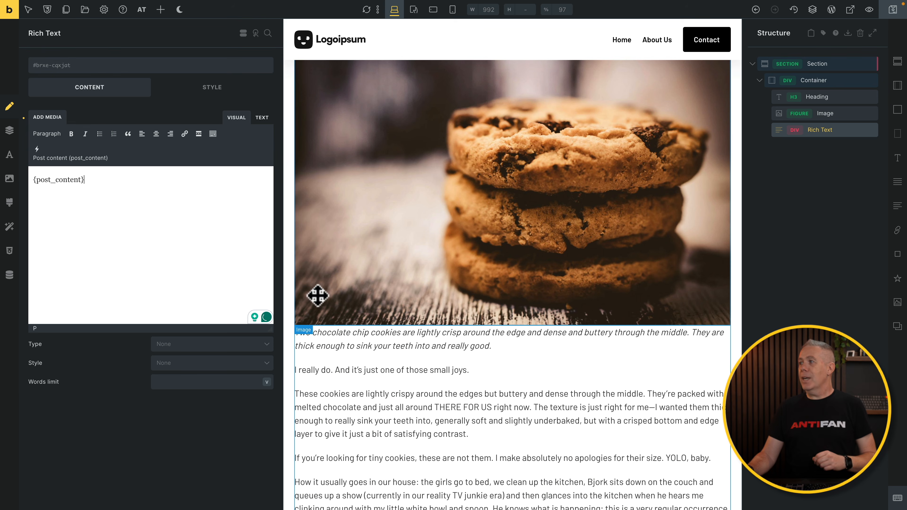
pyautogui.scroll(3, 478, 399)
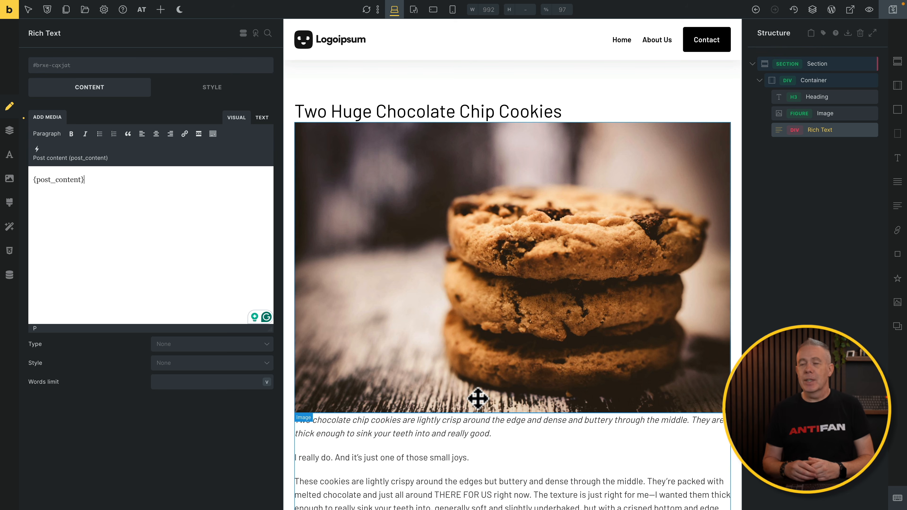
# Rename the container holding the heading, image and text to "Recipe Container"
pyautogui.click(820, 82)
pyautogui.doubleClick(806, 82)
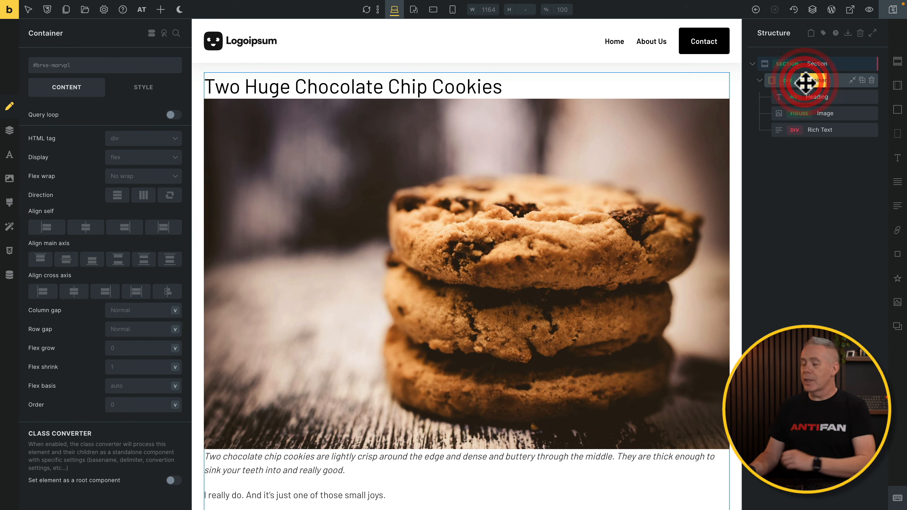
pyautogui.write('Recipe')
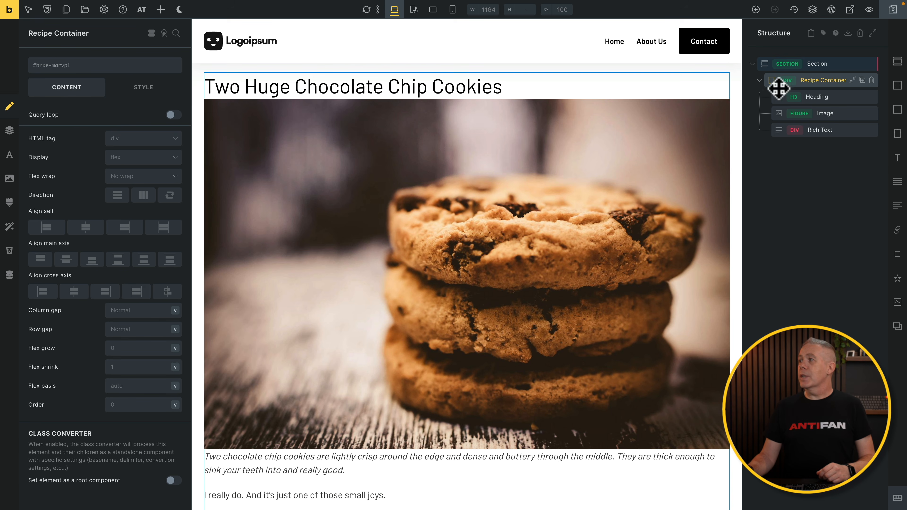
# Save the template and assign a new CSS class recipe-container to the Recipe Container
pyautogui.press('super+s')
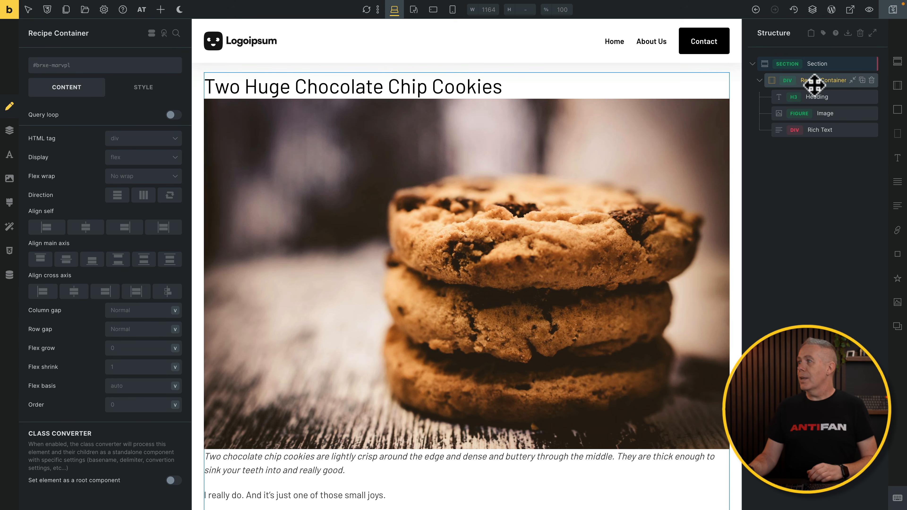
pyautogui.click(136, 66)
pyautogui.write('receip')
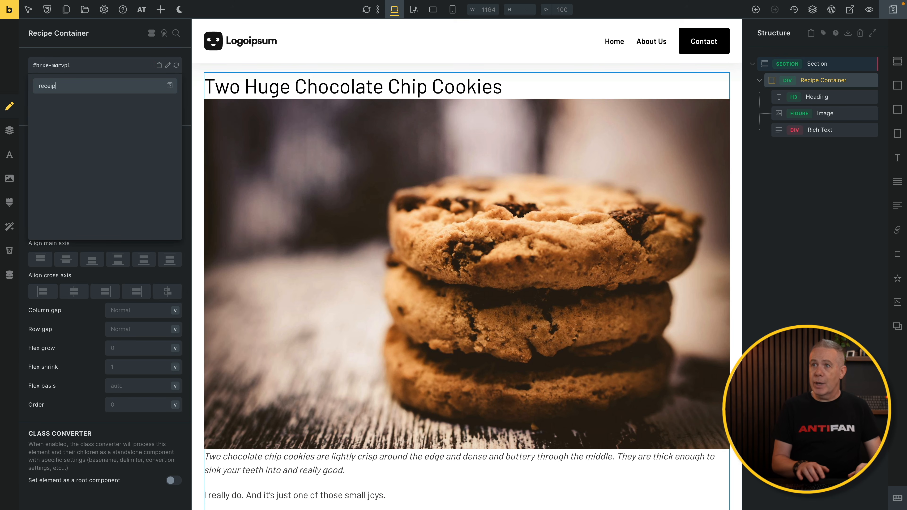
pyautogui.press('BackSpace')
pyautogui.write('ipe-container')
pyautogui.press('Return')
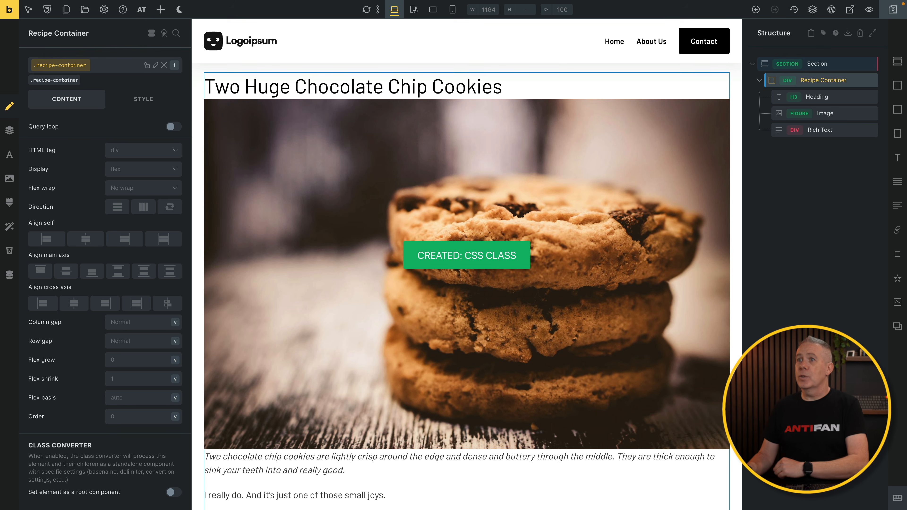
# Assign a new CSS class recipe-container__heading to the Heading element
pyautogui.click(821, 98)
pyautogui.click(99, 65)
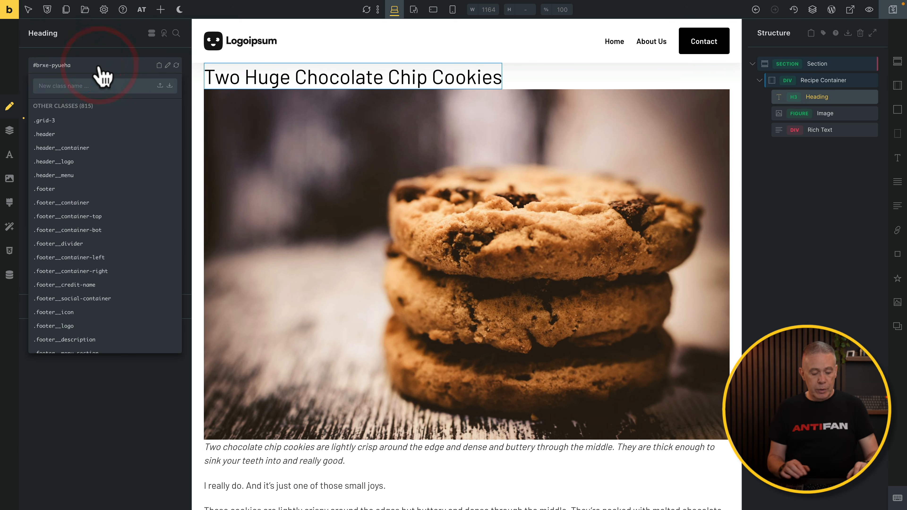
pyautogui.write('rece')
pyautogui.write('ip')
pyautogui.press('BackSpace')
pyautogui.press('BackSpace')
pyautogui.press('BackSpace')
pyautogui.write('ipe-container__heading')
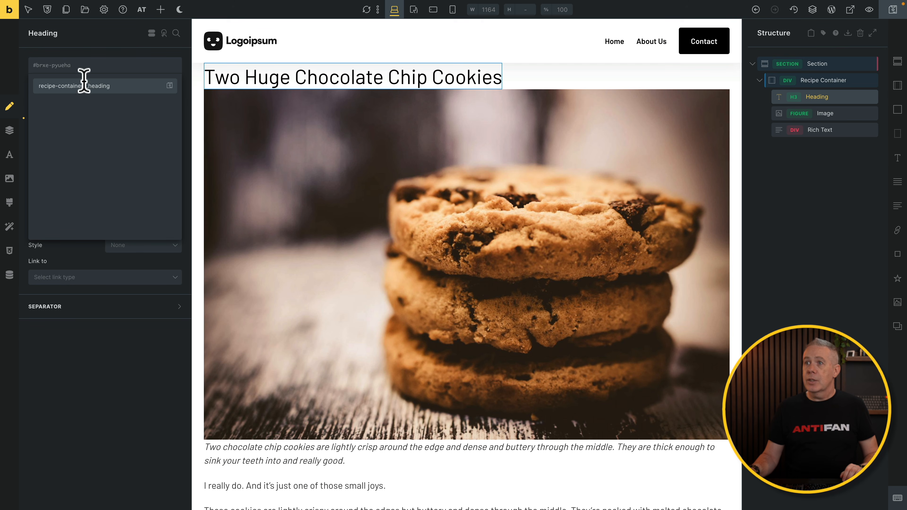
pyautogui.moveTo(86, 87); pyautogui.dragTo(39, 88)
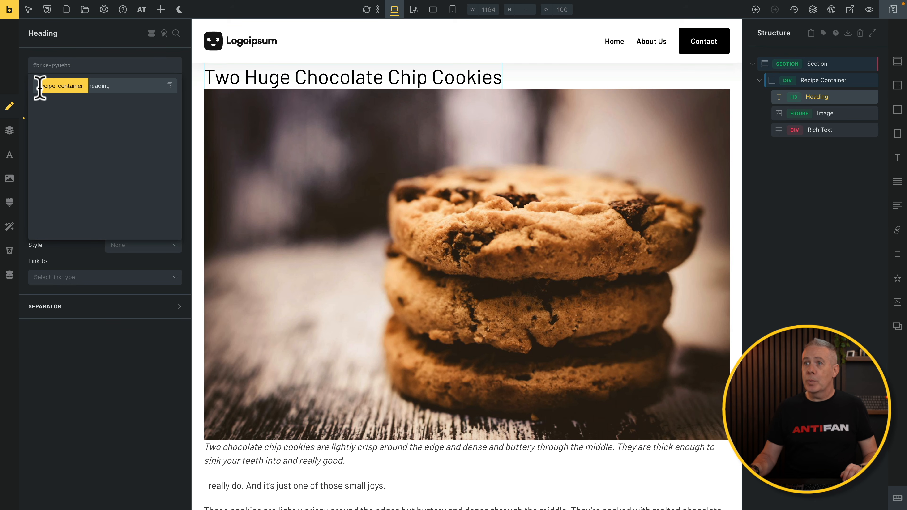
pyautogui.press('Return')
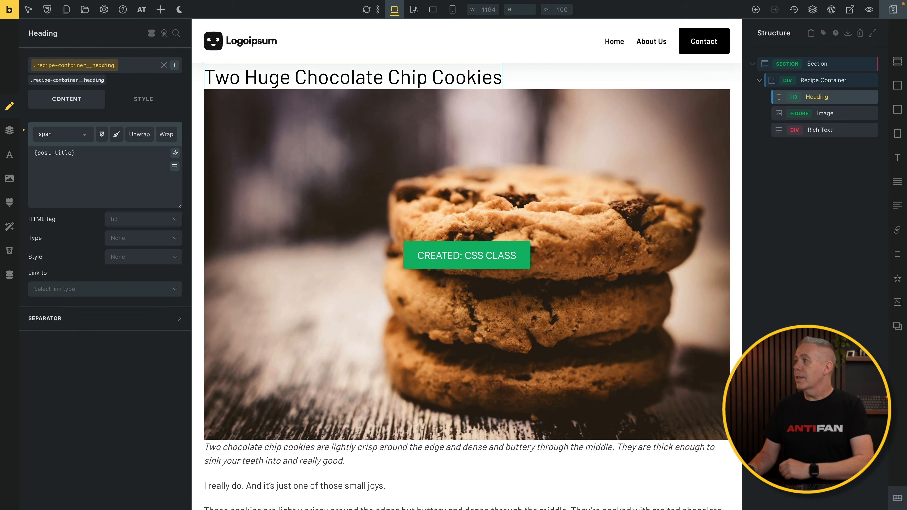
# Assign a new CSS class recipe-container__image to the Image element
pyautogui.click(837, 121)
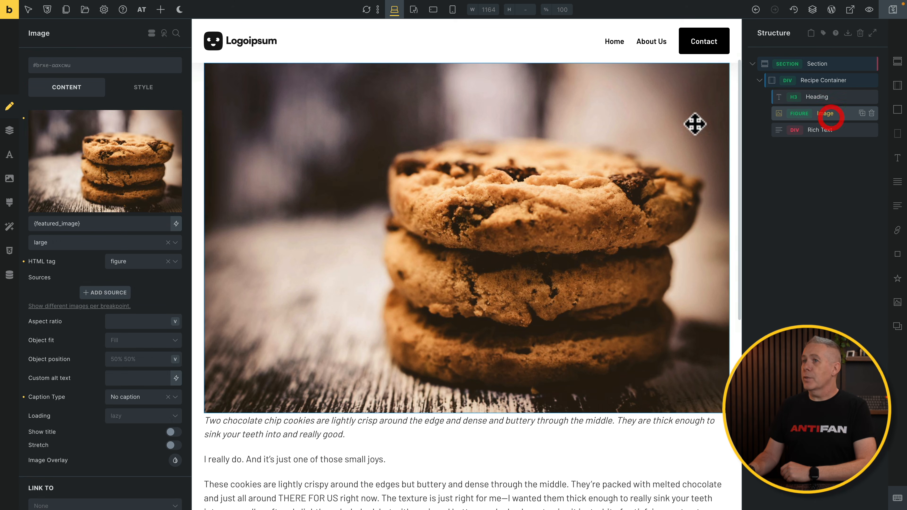
pyautogui.click(101, 67)
pyautogui.write('recipe-container__')
pyautogui.write('__image')
pyautogui.press('Return')
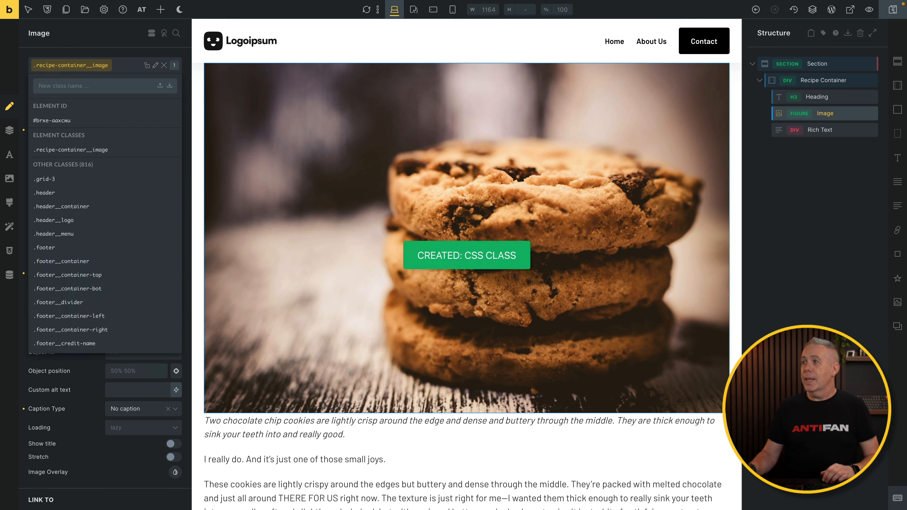
# Assign a new CSS class recipe-container__content to the Rich Text element below the image
pyautogui.click(820, 130)
pyautogui.click(142, 68)
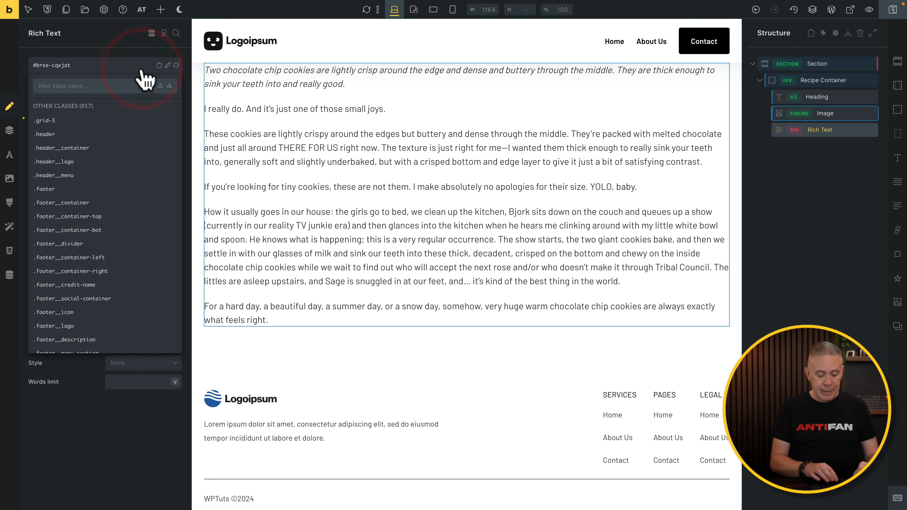
pyautogui.write('recipe-container')
pyautogui.write('__content')
pyautogui.press('Return')
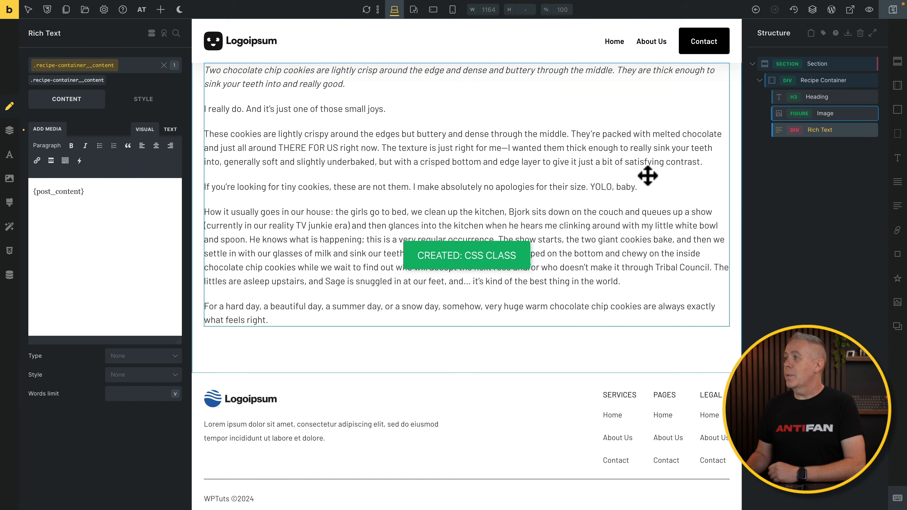
pyautogui.scroll(5, 597, 205)
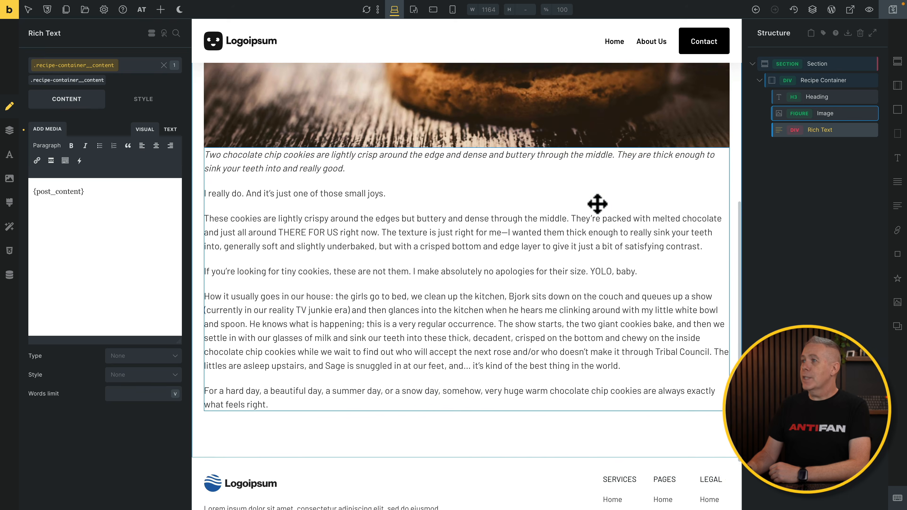
pyautogui.scroll(2, 598, 205)
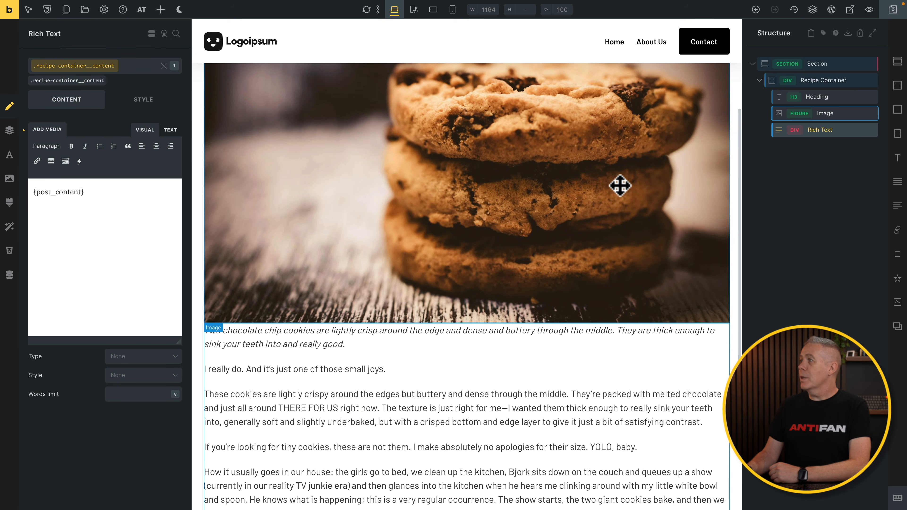
# Set the row gap of the recipe-container class to the fluid spacing variable var(--space-s)
pyautogui.click(826, 83)
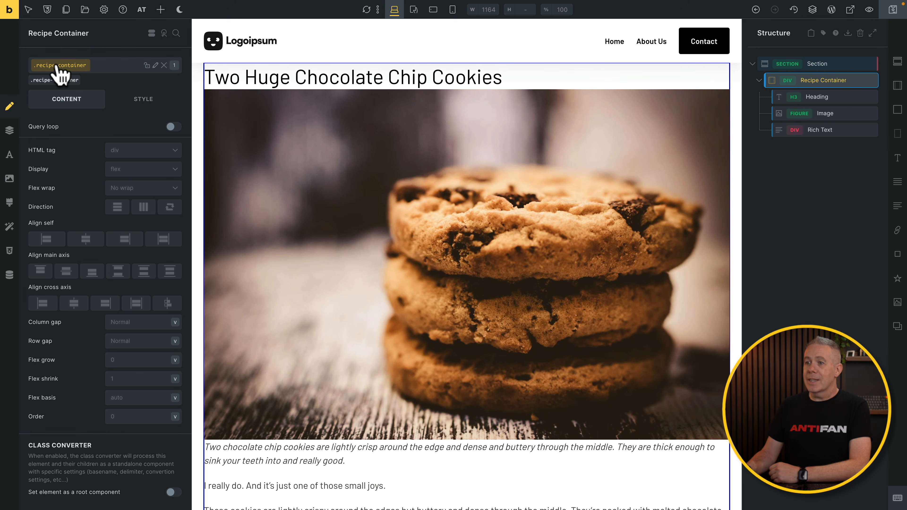
pyautogui.click(144, 341)
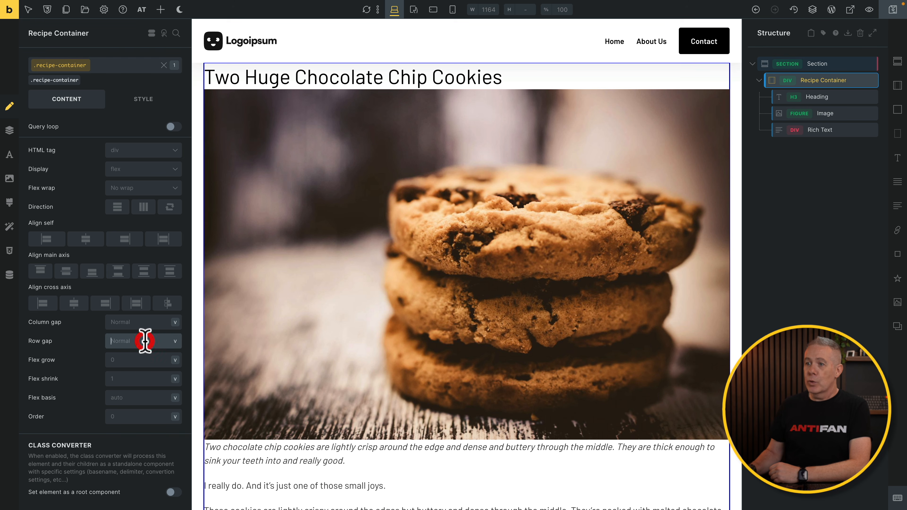
pyautogui.rightClick(145, 341)
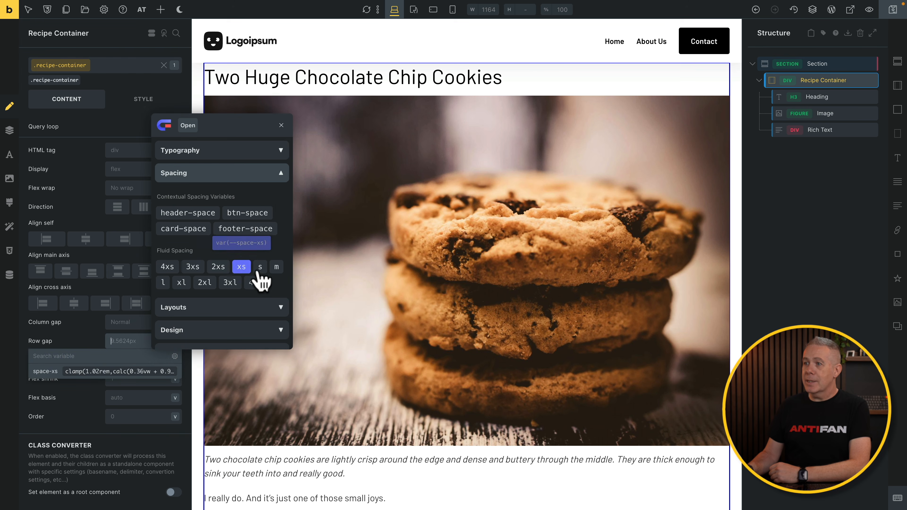
pyautogui.click(260, 268)
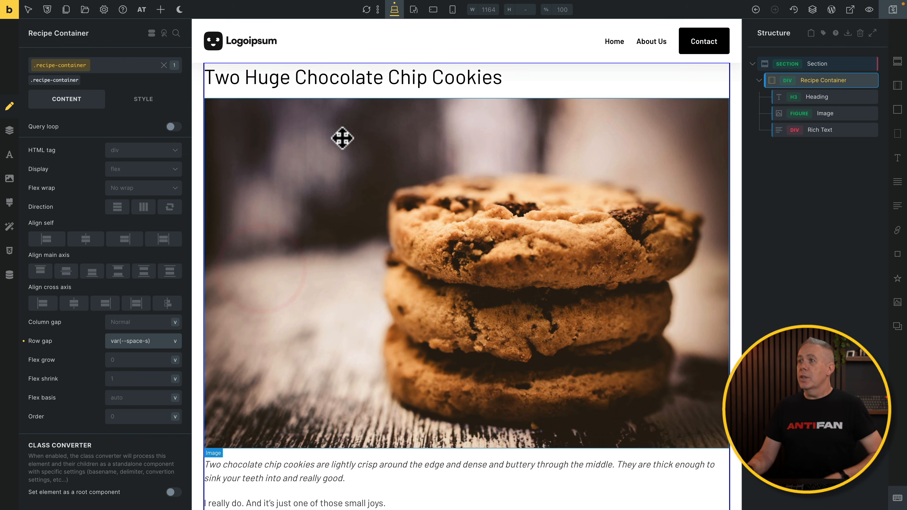
# Set the font size of the recipe-container__heading class to the fluid typography variable var(--text-xl)
pyautogui.click(357, 83)
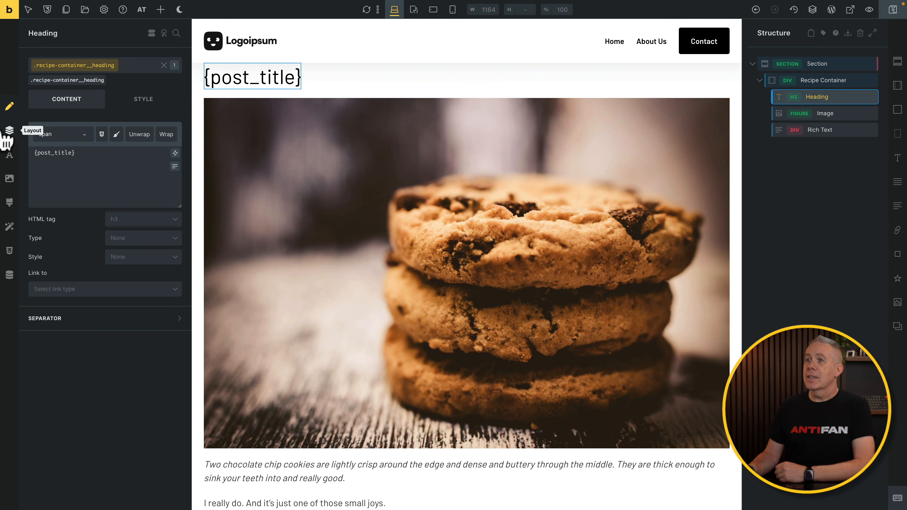
pyautogui.click(144, 102)
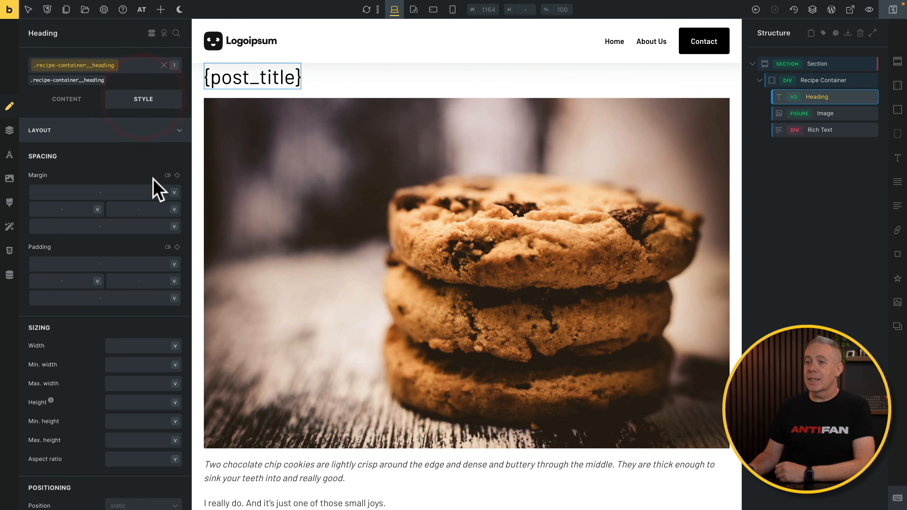
pyautogui.click(135, 133)
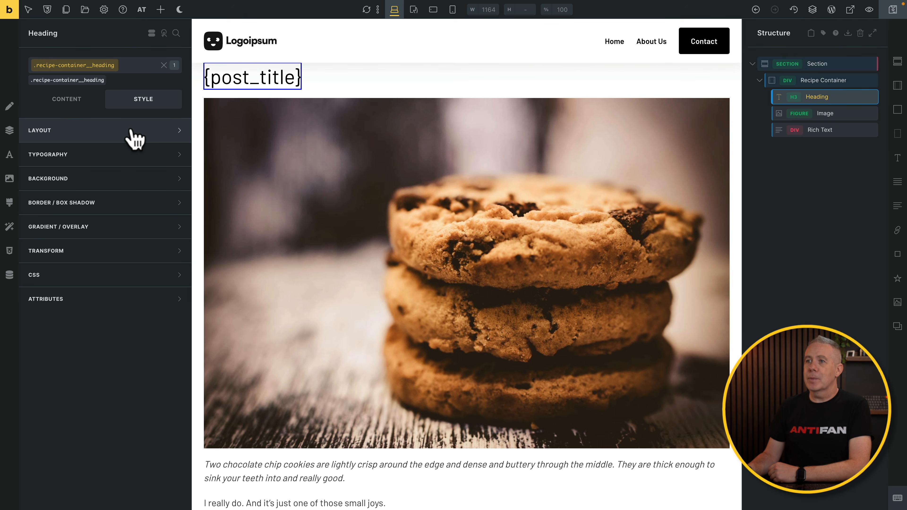
pyautogui.click(128, 154)
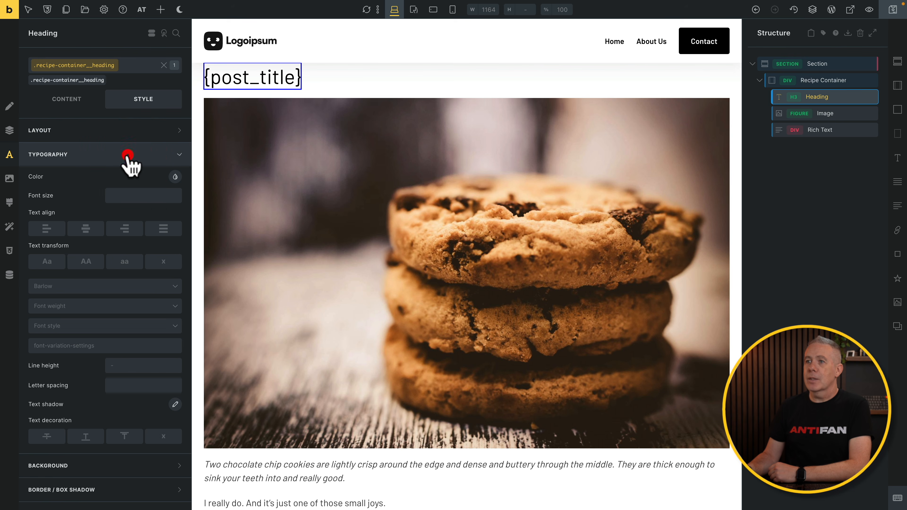
pyautogui.rightClick(151, 196)
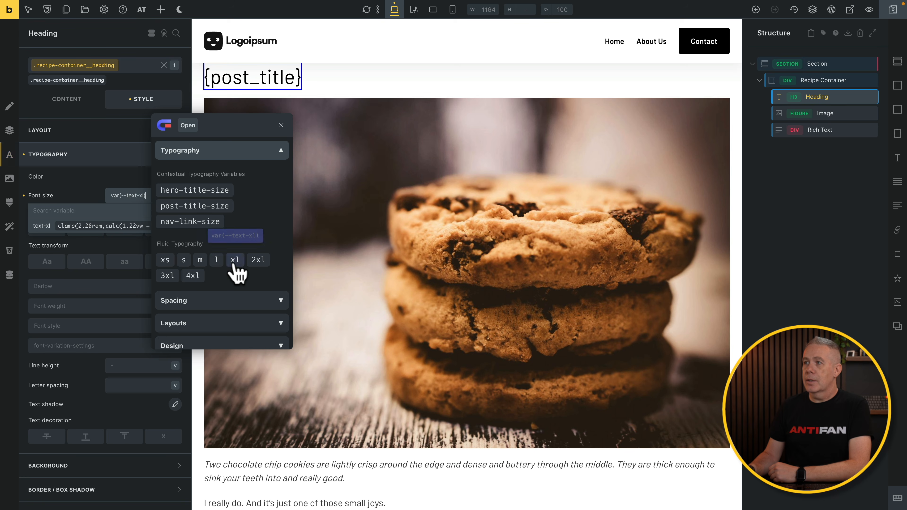
pyautogui.click(235, 260)
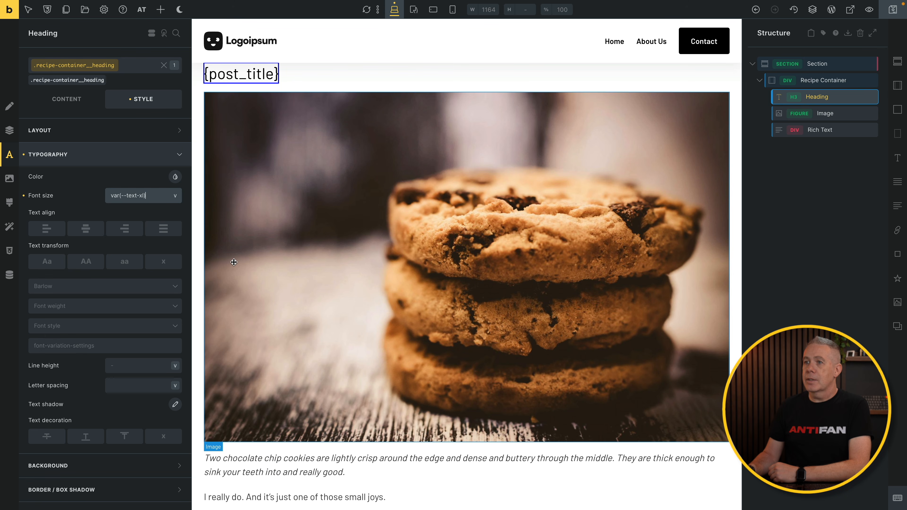
# Give the recipe heading a font weight of 600 and capitalize its text
pyautogui.click(72, 325)
pyautogui.click(75, 307)
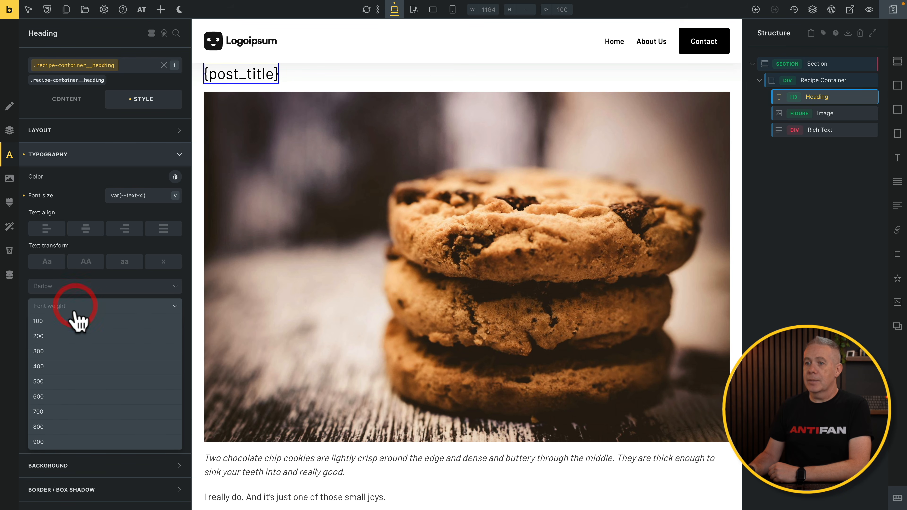
pyautogui.click(60, 400)
pyautogui.click(46, 264)
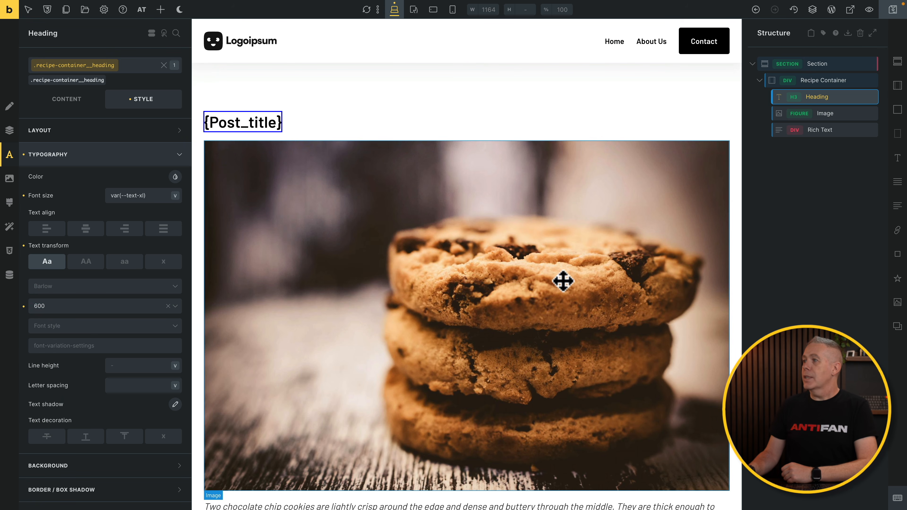
# Round all four corners of the featured image with a border radius of var(--radius-m) and check the page on the canvas
pyautogui.click(568, 292)
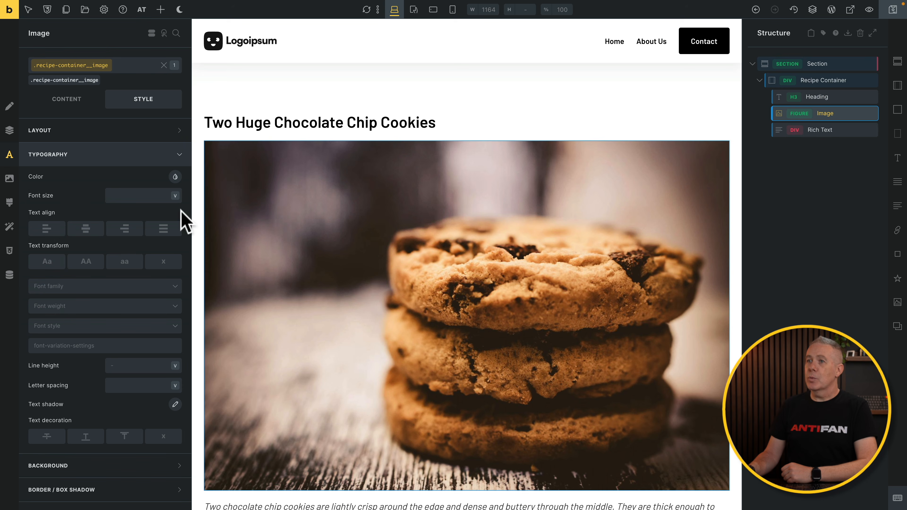
pyautogui.click(125, 155)
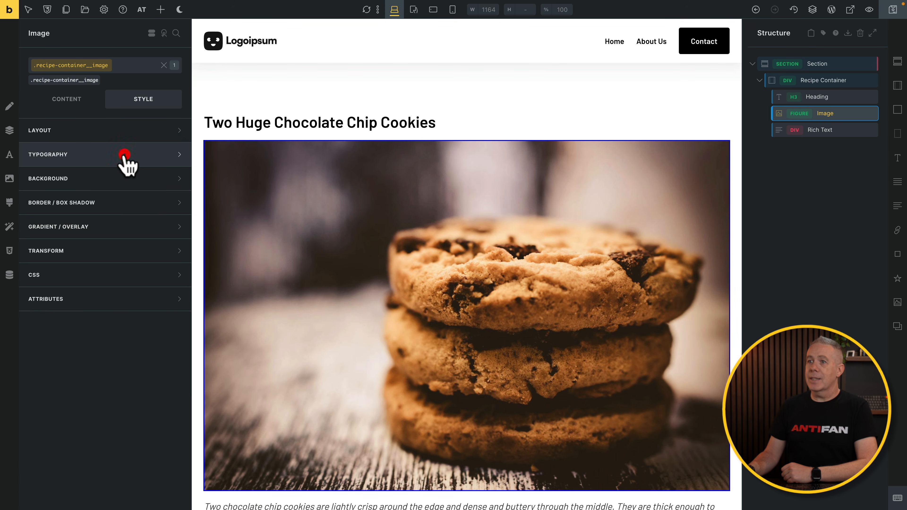
pyautogui.click(143, 207)
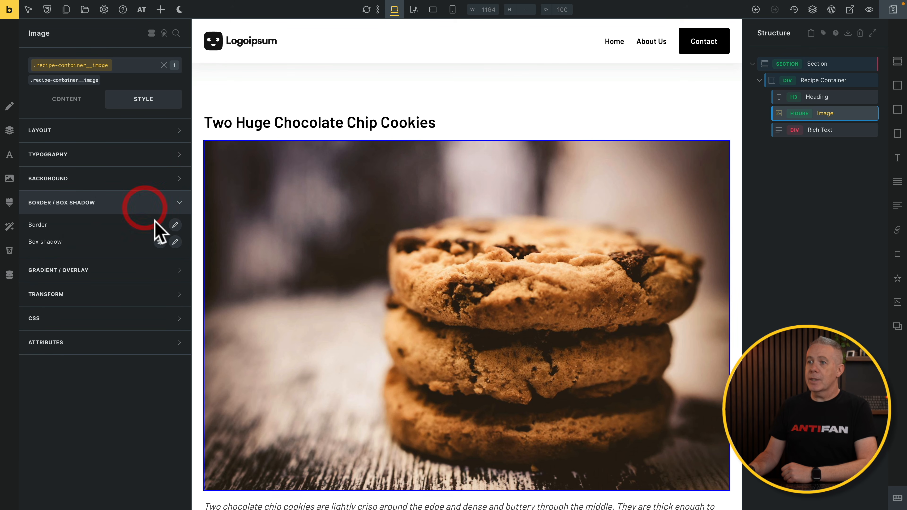
pyautogui.click(175, 225)
pyautogui.click(167, 360)
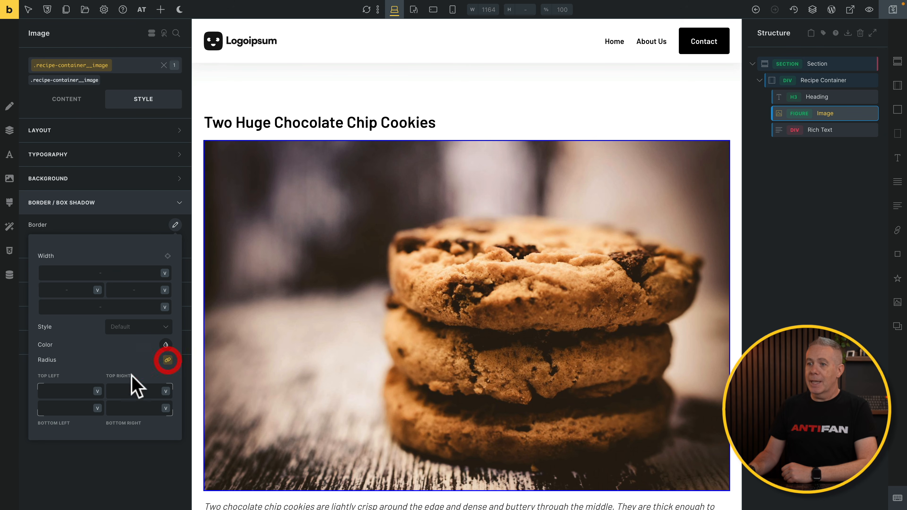
pyautogui.click(57, 391)
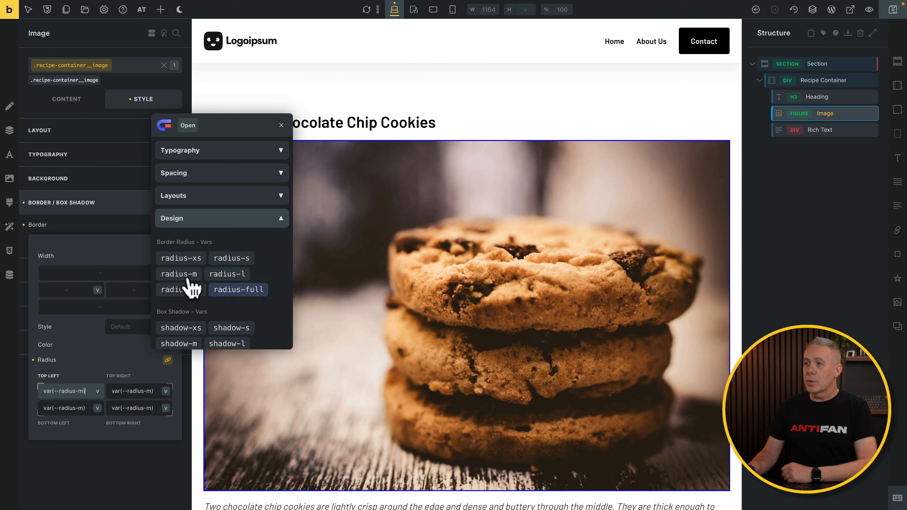
pyautogui.click(187, 274)
pyautogui.scroll(-10, 448, 324)
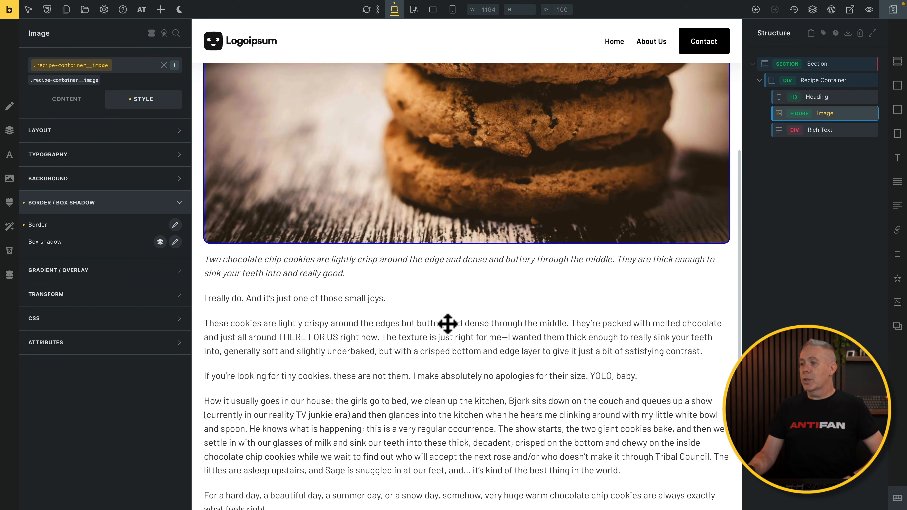
pyautogui.scroll(10, 448, 324)
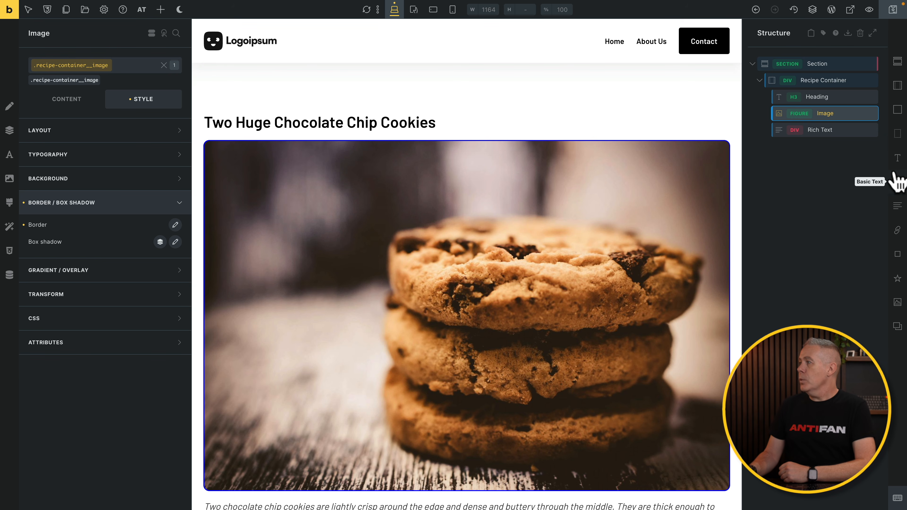
# Add a Rich Text element between the recipe heading and the image and replace its placeholder text with "Preparation Time:"
pyautogui.moveTo(897, 206); pyautogui.dragTo(821, 102)
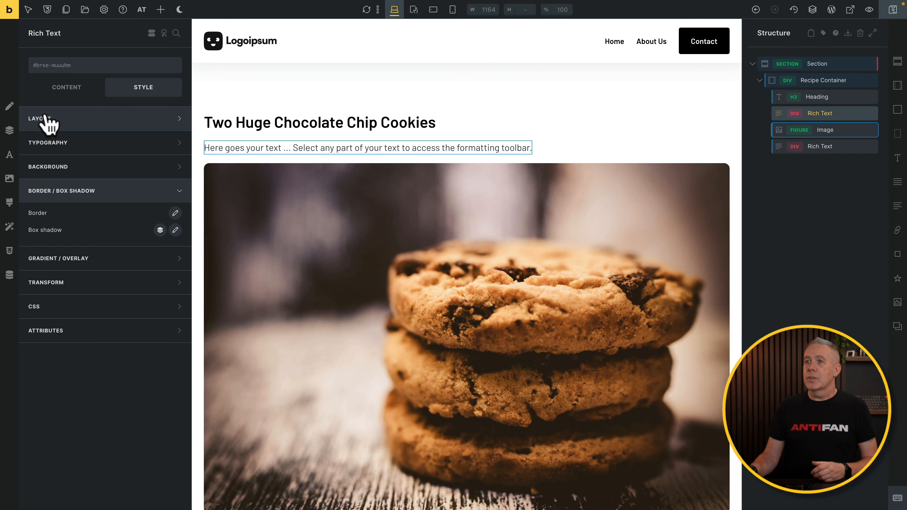
pyautogui.click(69, 89)
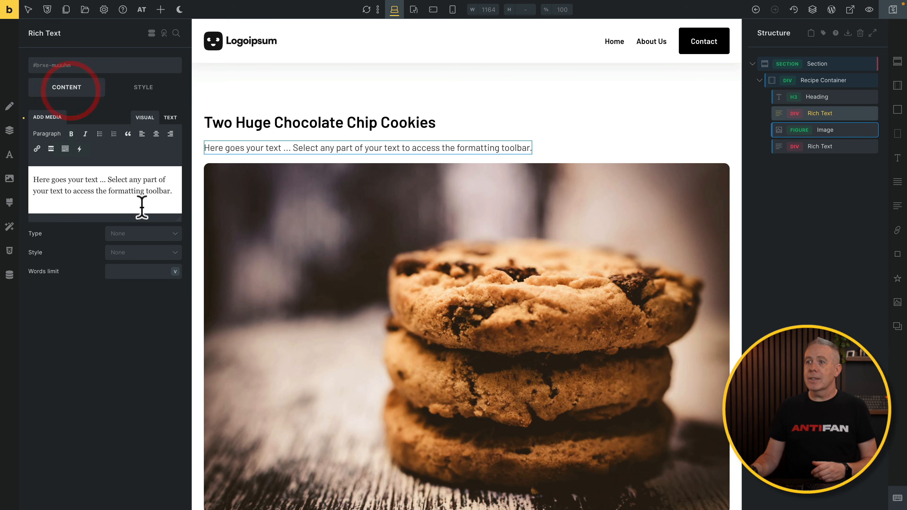
pyautogui.tripleClick(144, 193)
pyautogui.press('BackSpace')
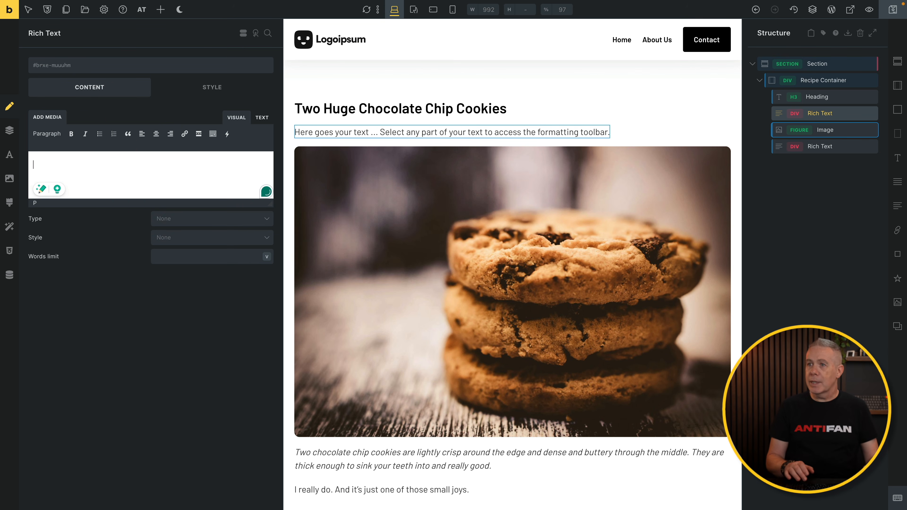
pyautogui.write('Preapartion Time')
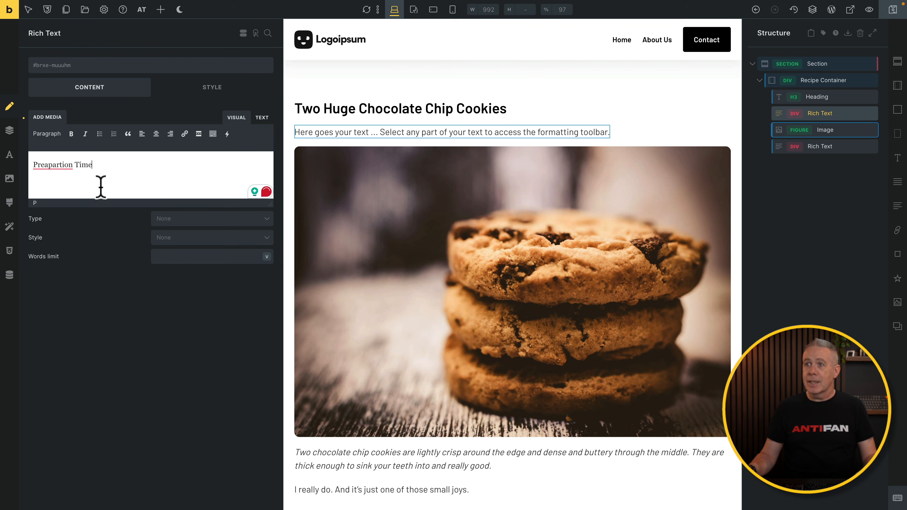
pyautogui.click(64, 175)
pyautogui.click(94, 166)
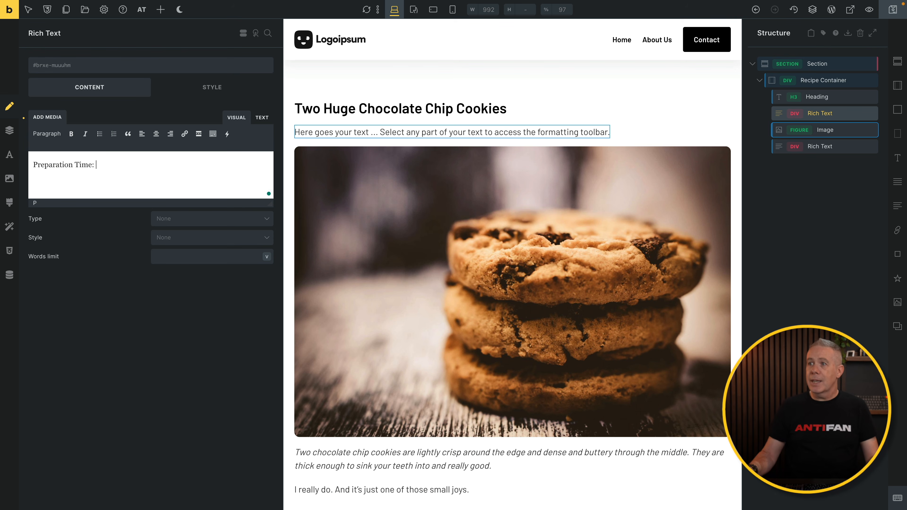
# Insert the ACF Preparation Time dynamic tag followed by a // separator, and make the "Preparation Time:" label bold
pyautogui.click(228, 134)
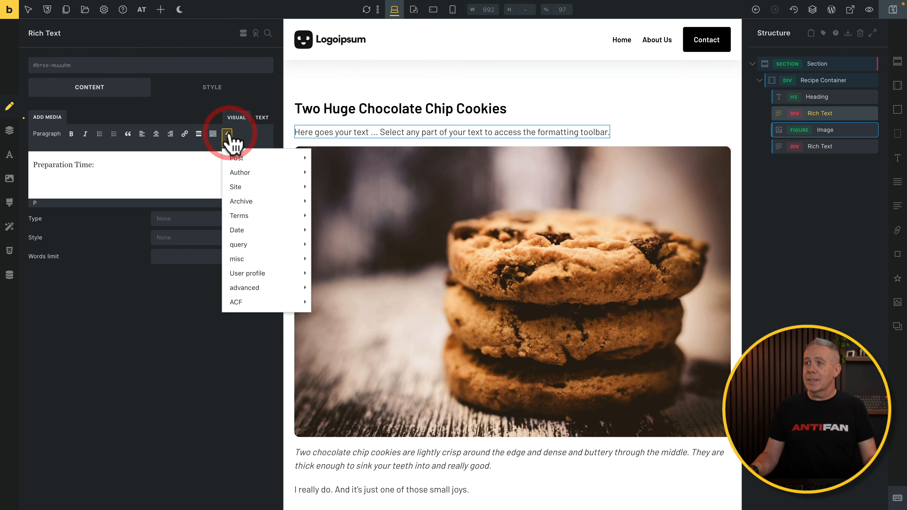
pyautogui.moveTo(257, 303)
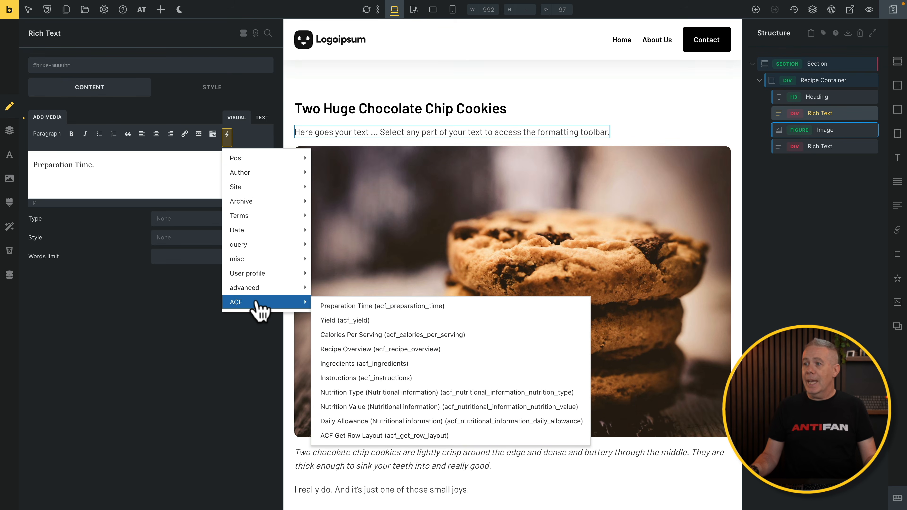
pyautogui.click(329, 306)
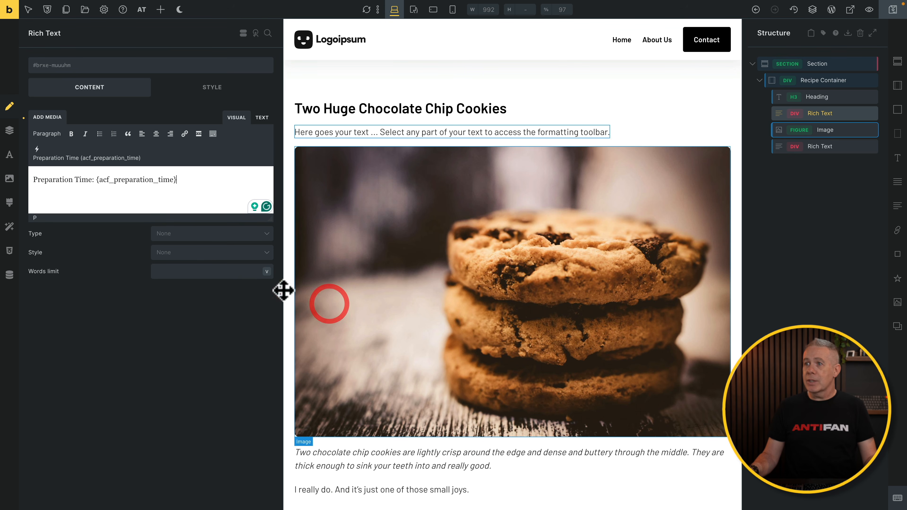
pyautogui.click(190, 179)
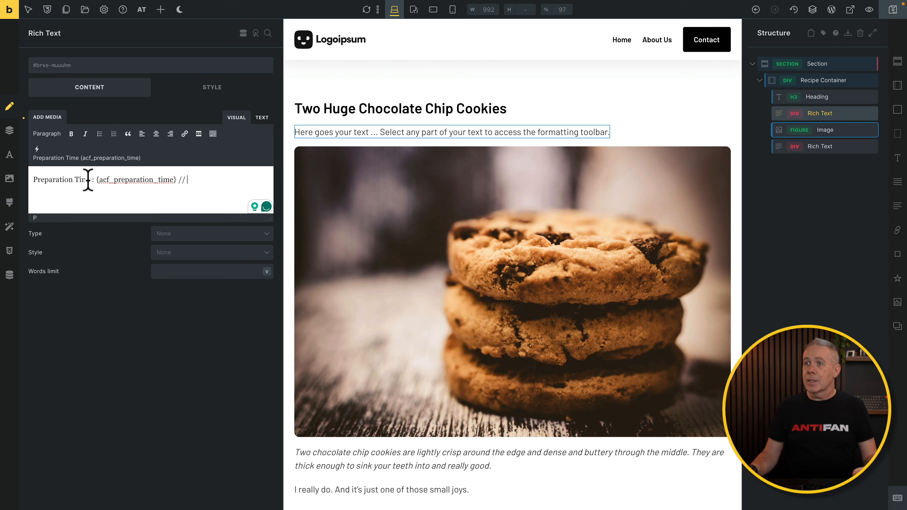
pyautogui.moveTo(93, 180); pyautogui.dragTo(31, 178)
pyautogui.hotkey('ctrl', 'b')
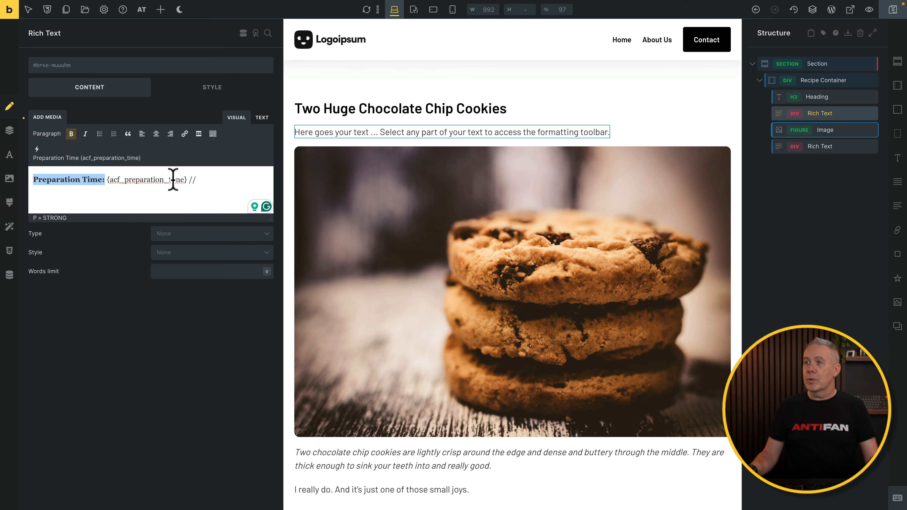
# Append the label "Calories:" with the ACF Calories Per Serving dynamic tag to the recipe details line
pyautogui.click(214, 179)
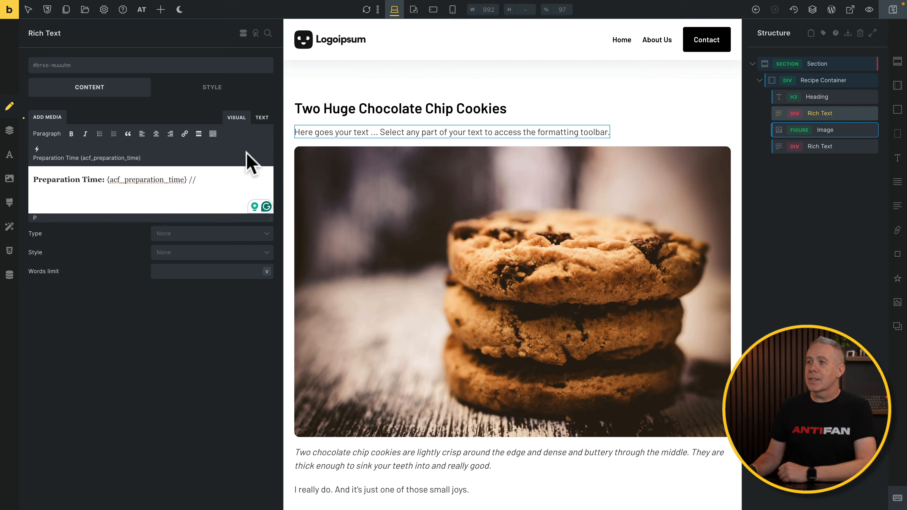
pyautogui.write('Calories:')
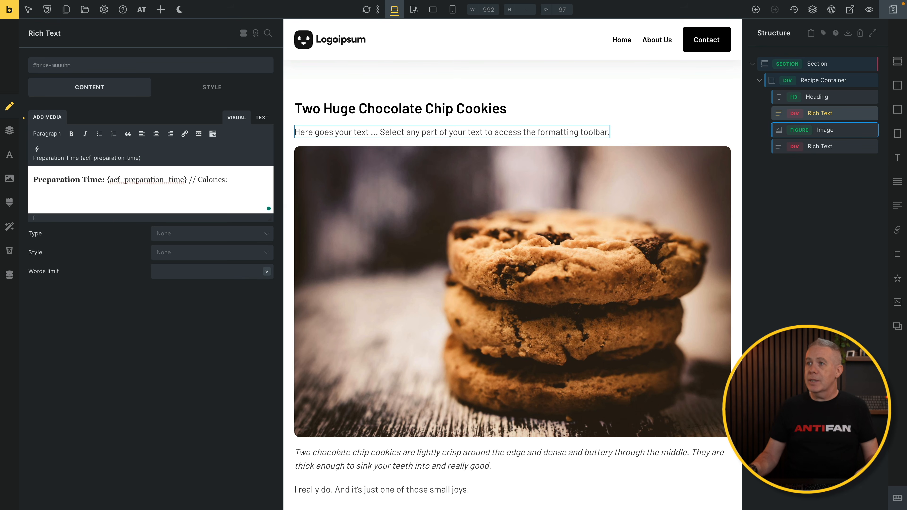
pyautogui.click(36, 150)
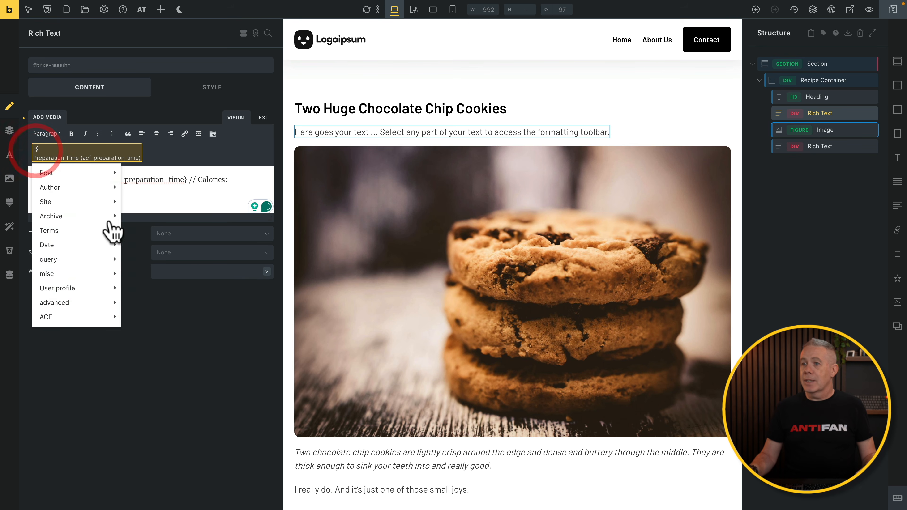
pyautogui.moveTo(50, 316)
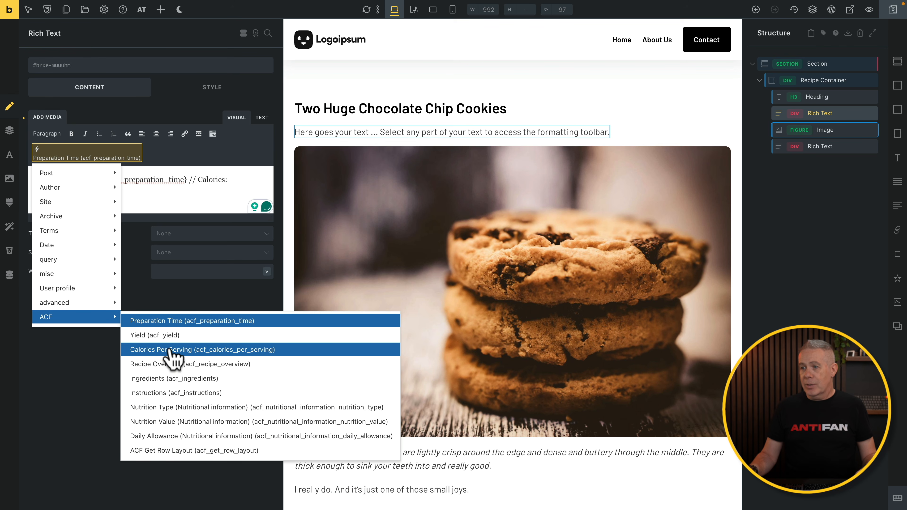
pyautogui.click(196, 350)
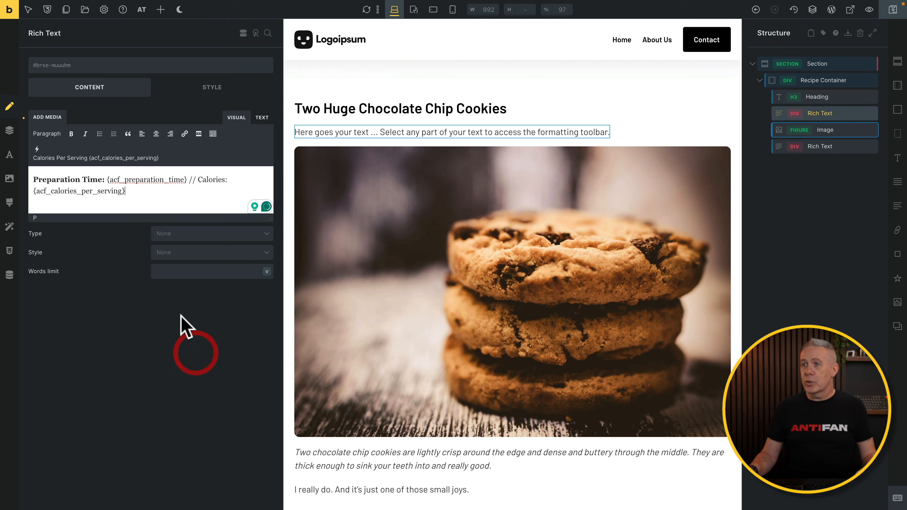
# Append "// Categories:" with the Recipe Types (post_terms_recipe-type) dynamic tag to the recipe details line
pyautogui.click(139, 191)
pyautogui.write('// Categories:')
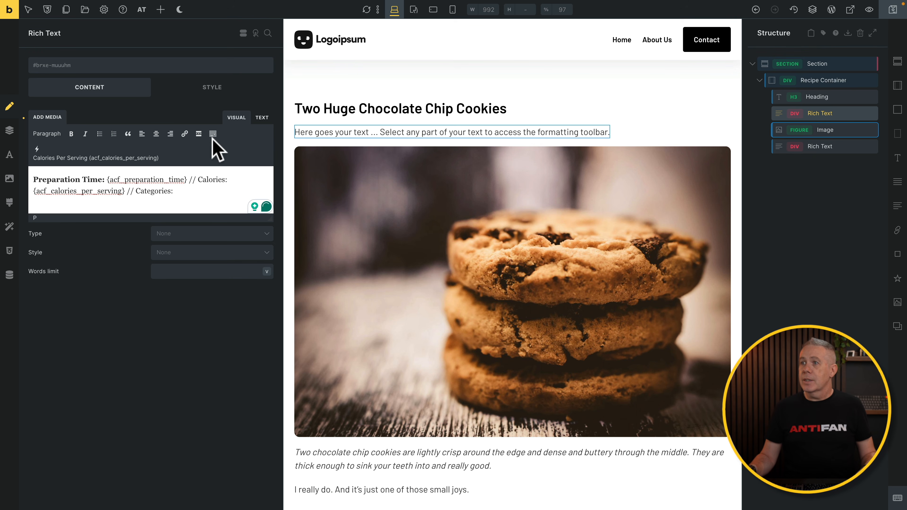
pyautogui.click(116, 158)
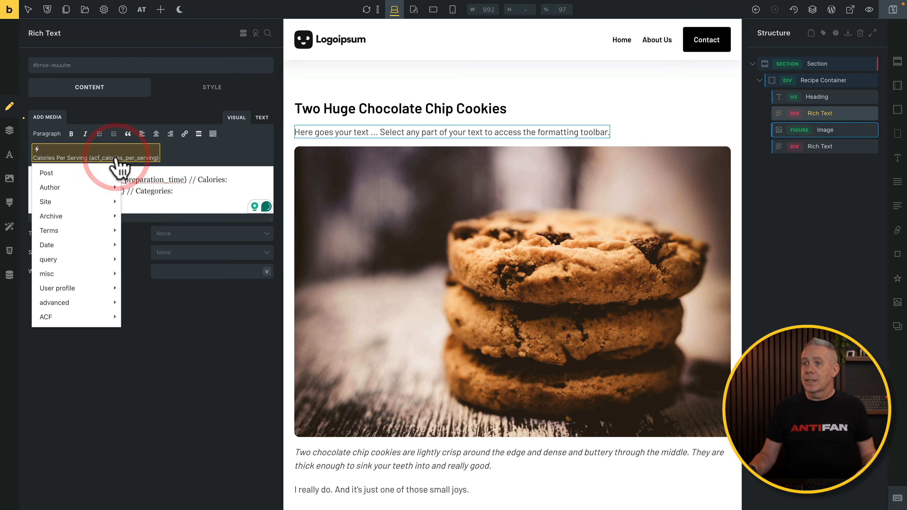
pyautogui.moveTo(83, 218)
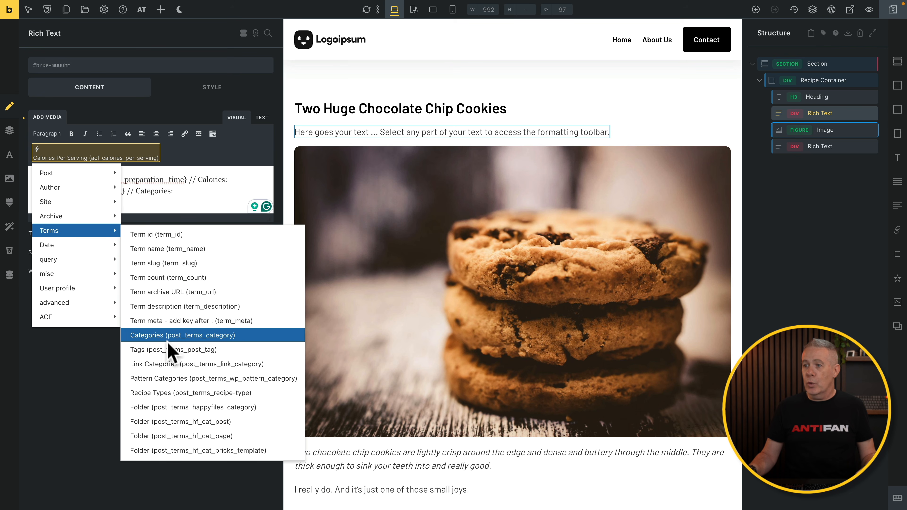
pyautogui.click(193, 392)
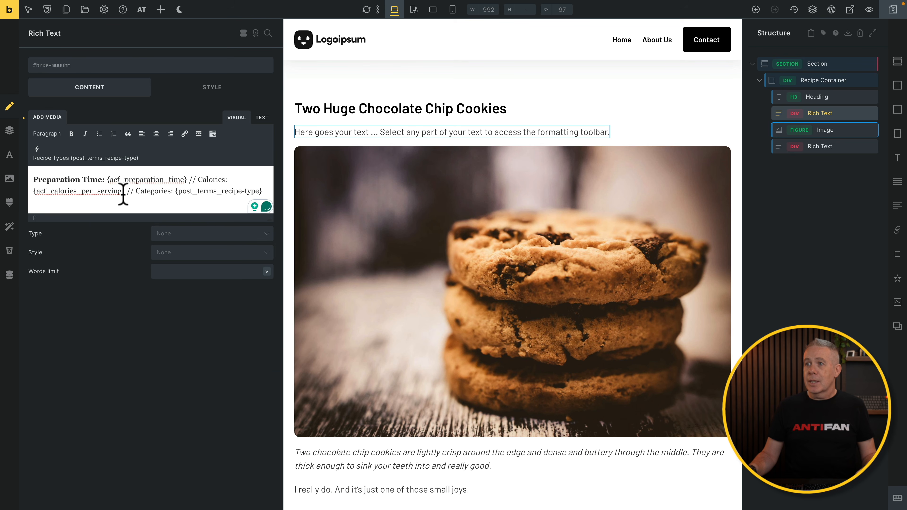
# Make the Categories and Calories labels bold in the recipe details line and save the template
pyautogui.doubleClick(146, 191)
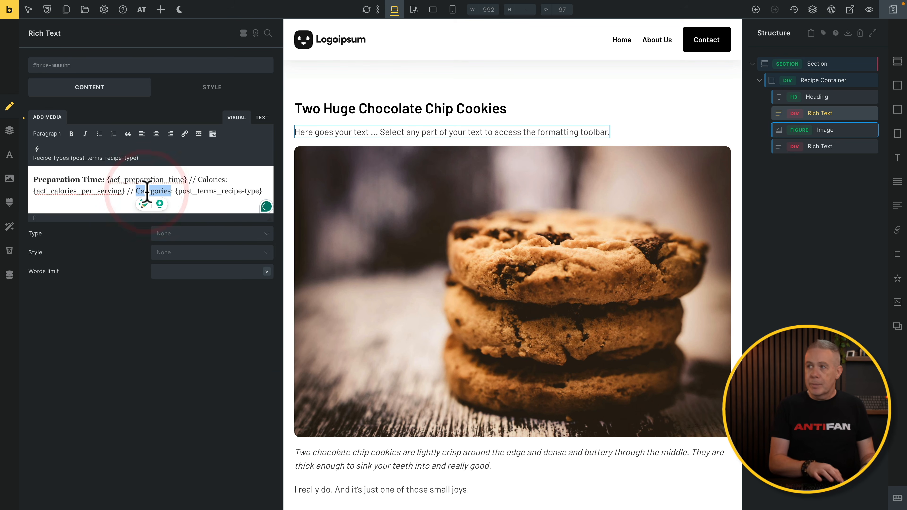
pyautogui.hotkey('ctrl', 'b')
pyautogui.click(227, 191)
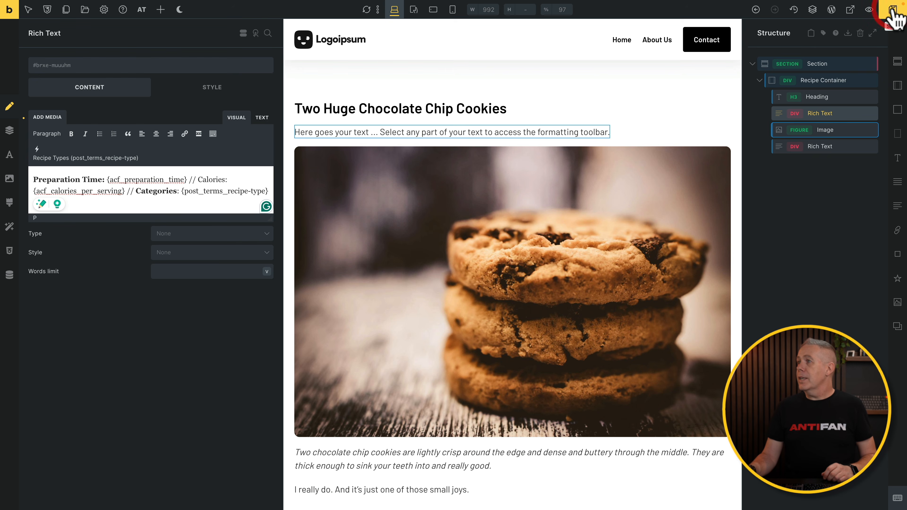
pyautogui.click(893, 10)
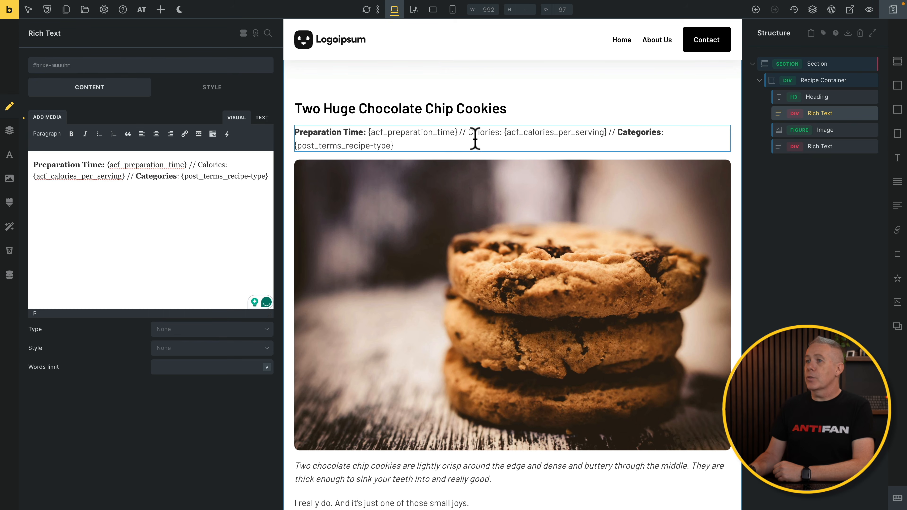
pyautogui.doubleClick(214, 164)
pyautogui.hotkey('ctrl', 'b')
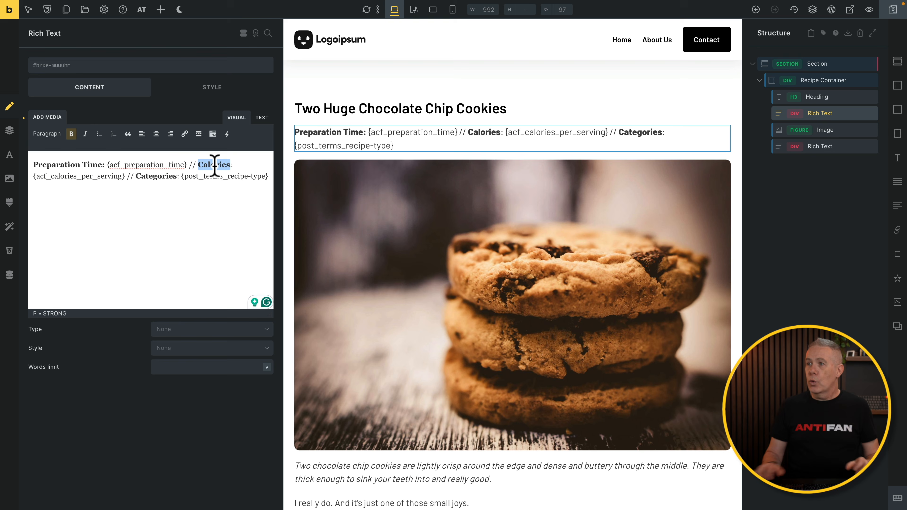
# Add two Block elements below the post content and nest the content Rich Text inside the first block
pyautogui.click(504, 154)
pyautogui.scroll(-6, 470, 330)
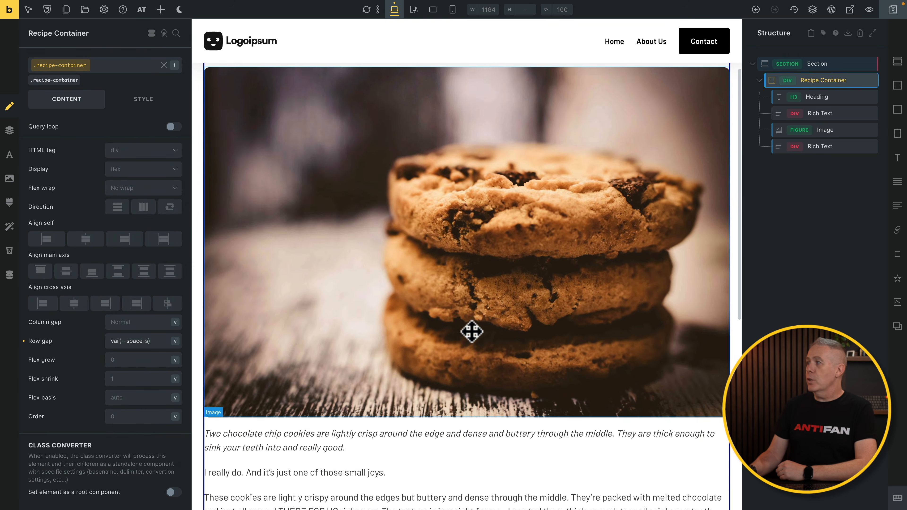
pyautogui.scroll(-5, 472, 331)
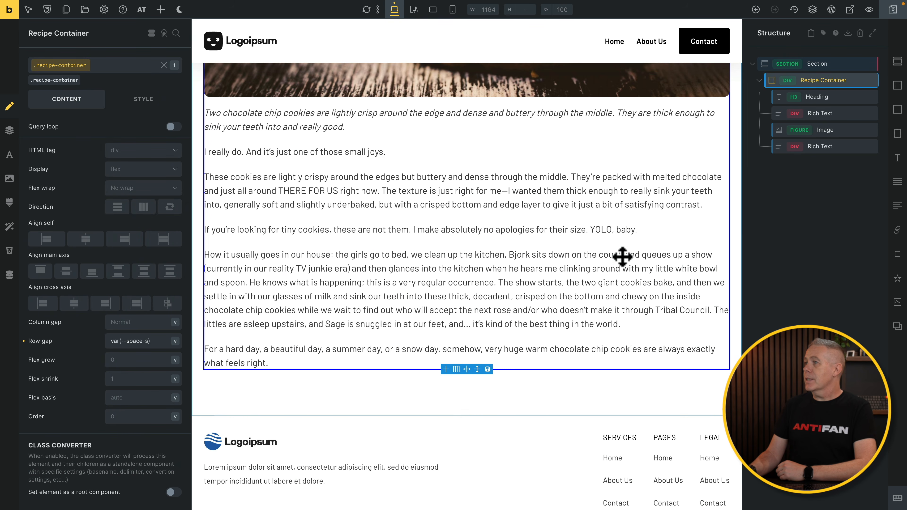
pyautogui.scroll(1, 603, 266)
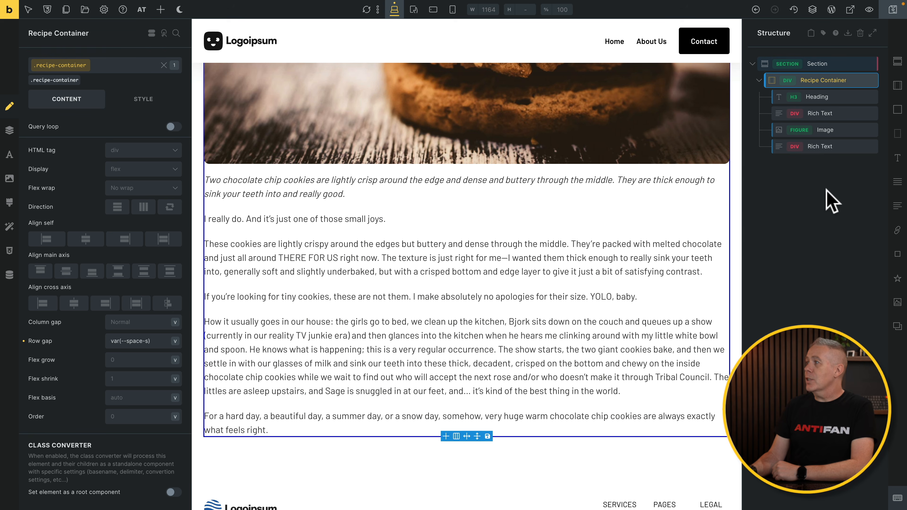
pyautogui.click(829, 149)
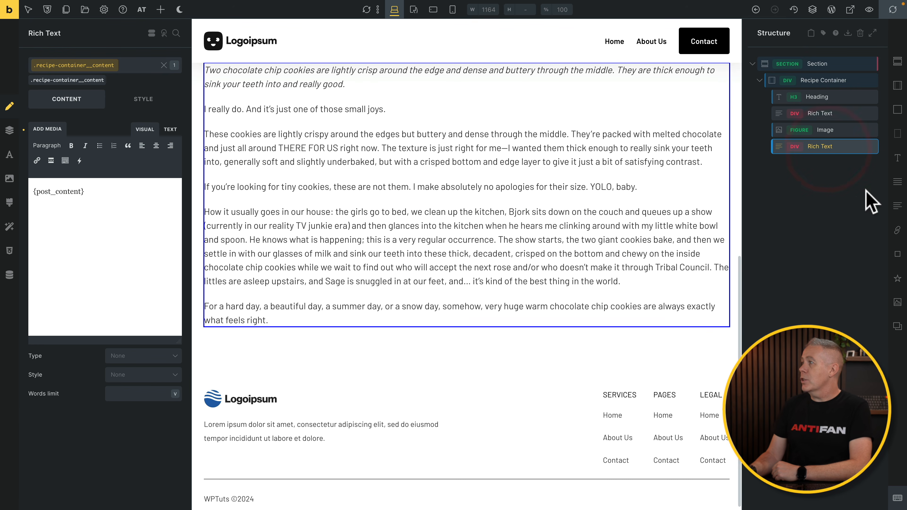
pyautogui.click(899, 111)
pyautogui.click(899, 111)
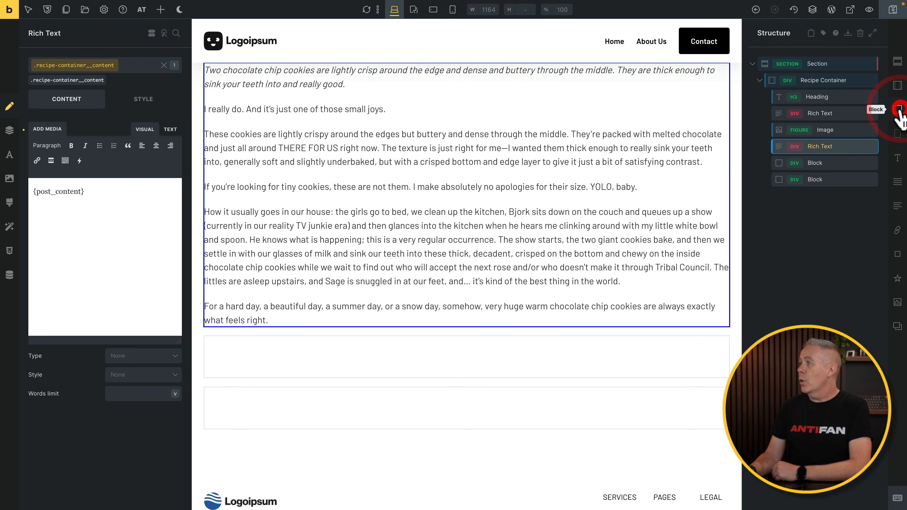
pyautogui.moveTo(822, 151)
pyautogui.mouseDown()
pyautogui.moveTo(836, 175)
pyautogui.moveTo(832, 150)
pyautogui.moveTo(820, 159)
pyautogui.mouseUp()
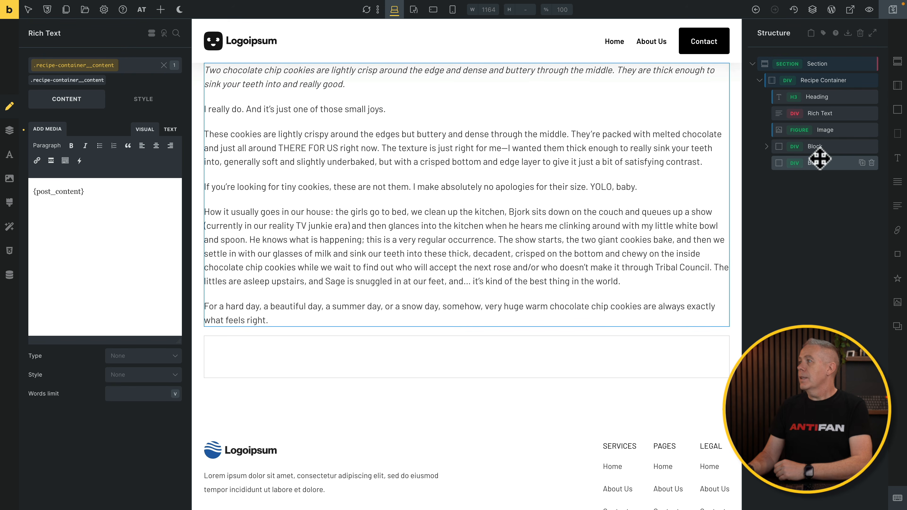
# Add a Container below the featured image and nest both blocks inside it, keeping the content block first
pyautogui.click(897, 86)
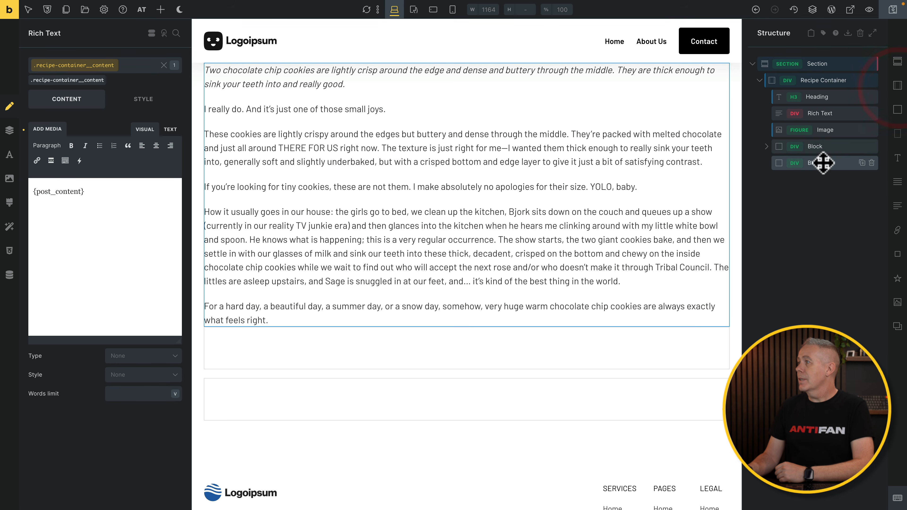
pyautogui.click(764, 144)
pyautogui.moveTo(823, 180); pyautogui.dragTo(843, 152)
pyautogui.click(768, 163)
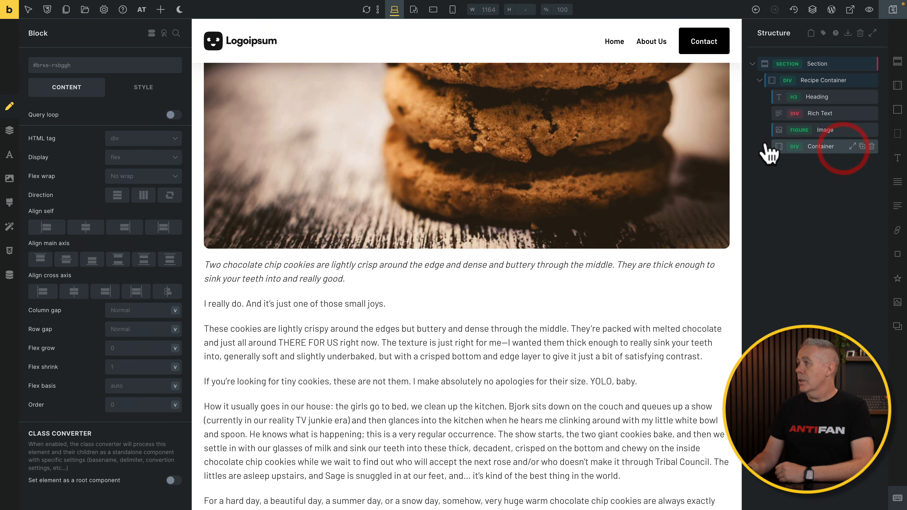
pyautogui.click(768, 147)
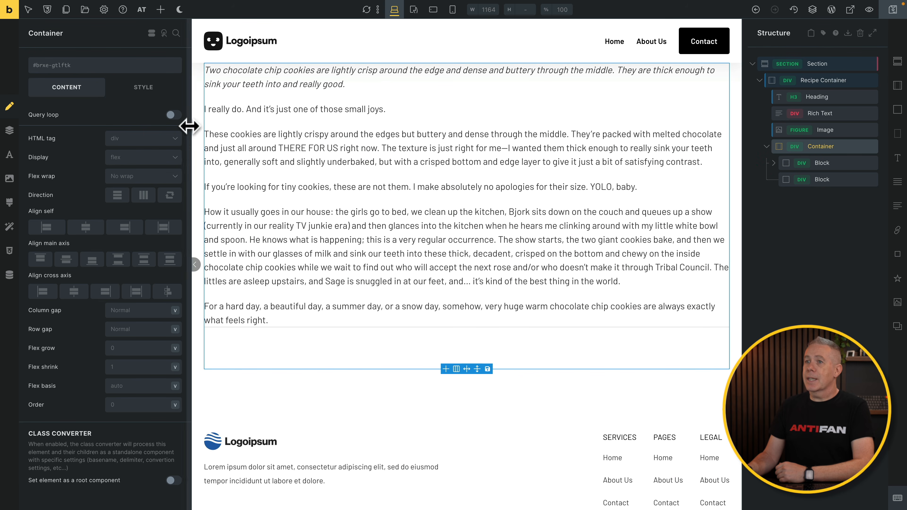
# Set the new container's display to grid with template columns of 2fr 1fr
pyautogui.click(138, 158)
pyautogui.click(131, 202)
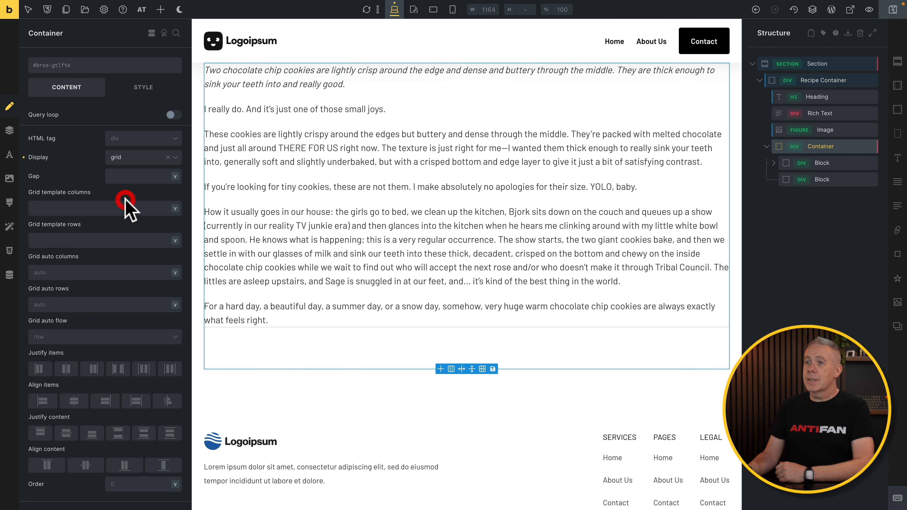
pyautogui.click(60, 207)
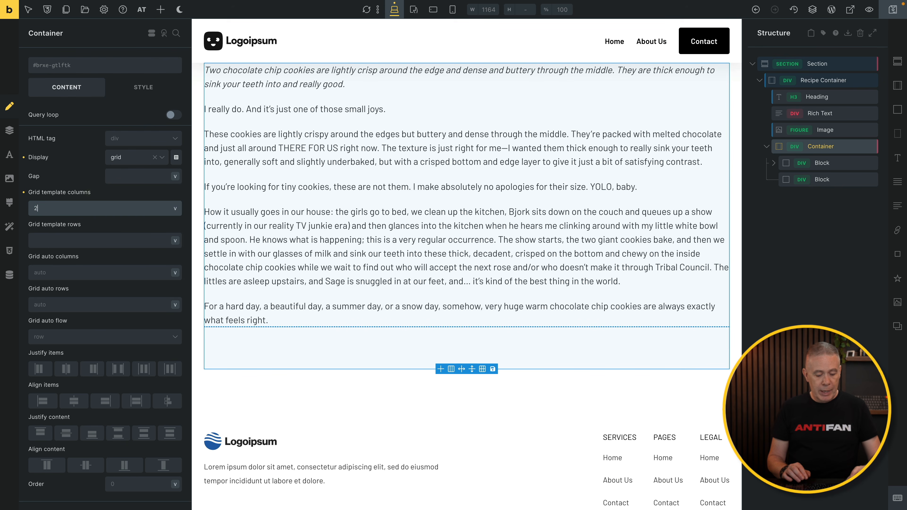
pyautogui.write('2fr 1fr')
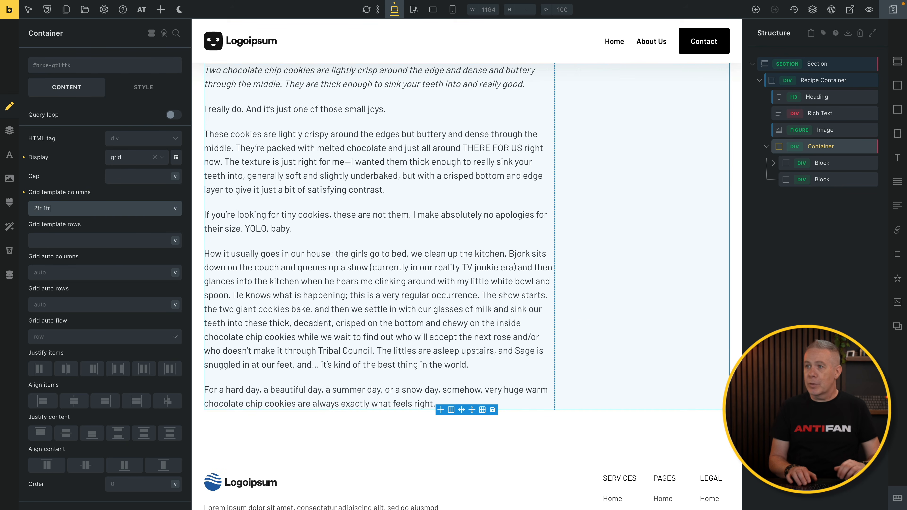
# Set the gap of the grid container below the featured image to the fluid spacing variable m
pyautogui.scroll(3, 384, 270)
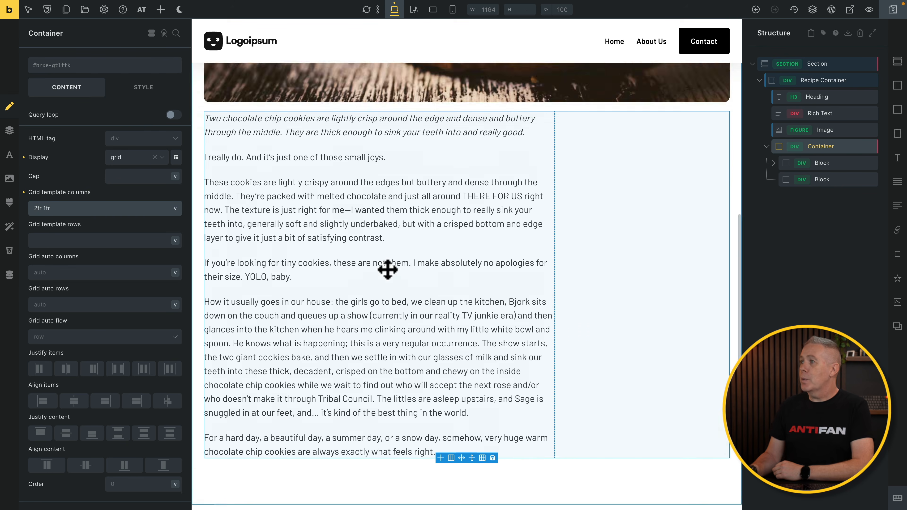
pyautogui.click(132, 177)
pyautogui.rightClick(132, 177)
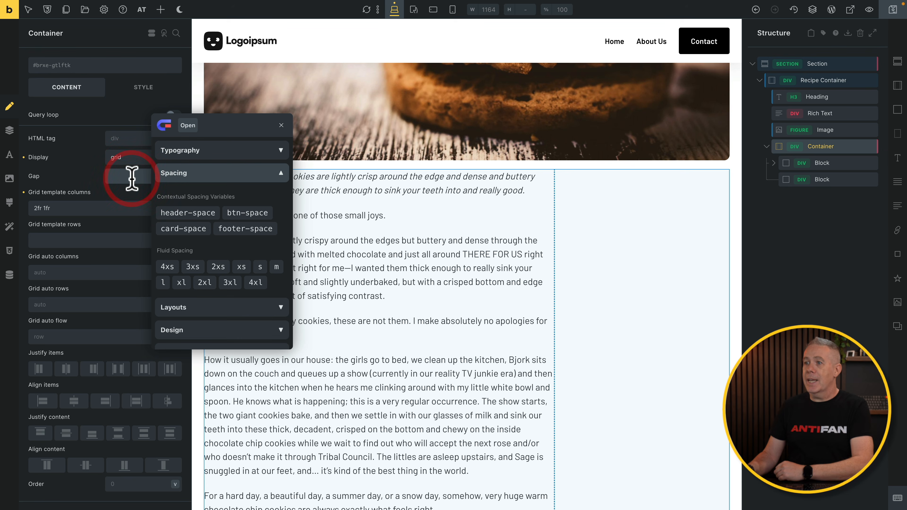
pyautogui.click(276, 267)
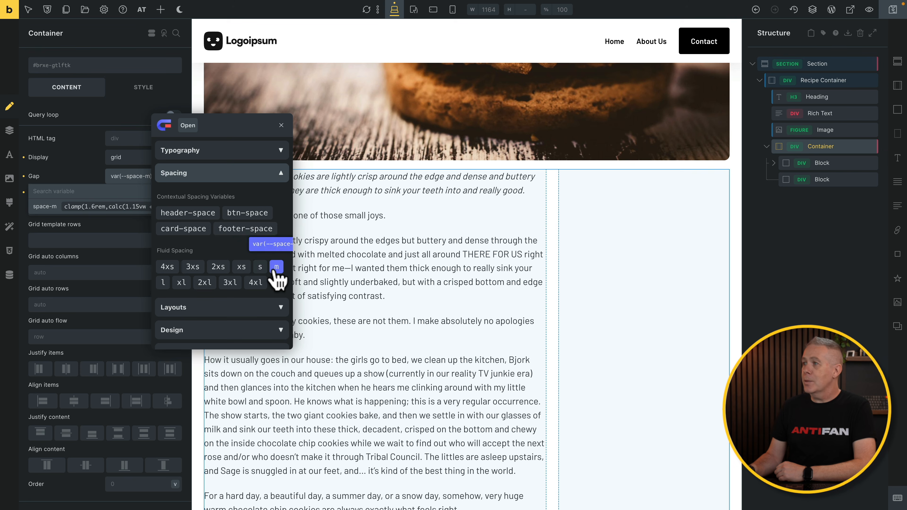
pyautogui.click(618, 228)
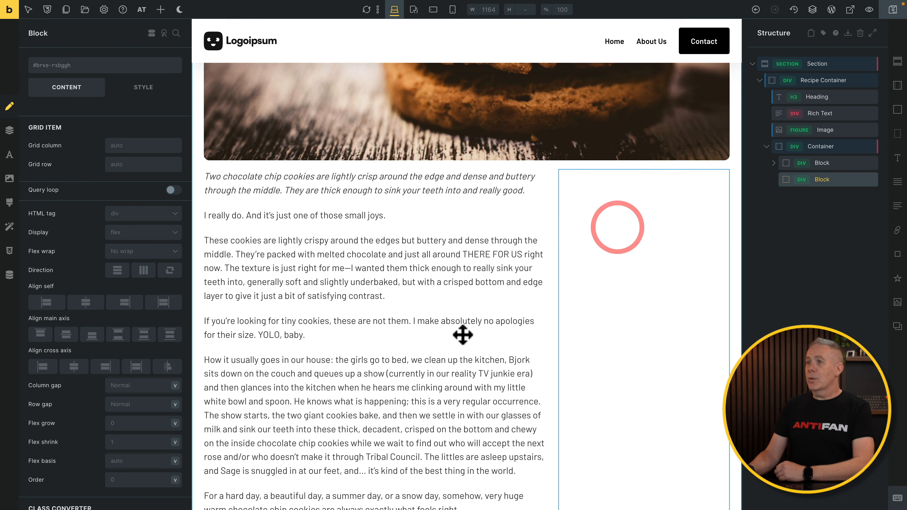
pyautogui.scroll(2, 463, 335)
pyautogui.scroll(-5, 463, 335)
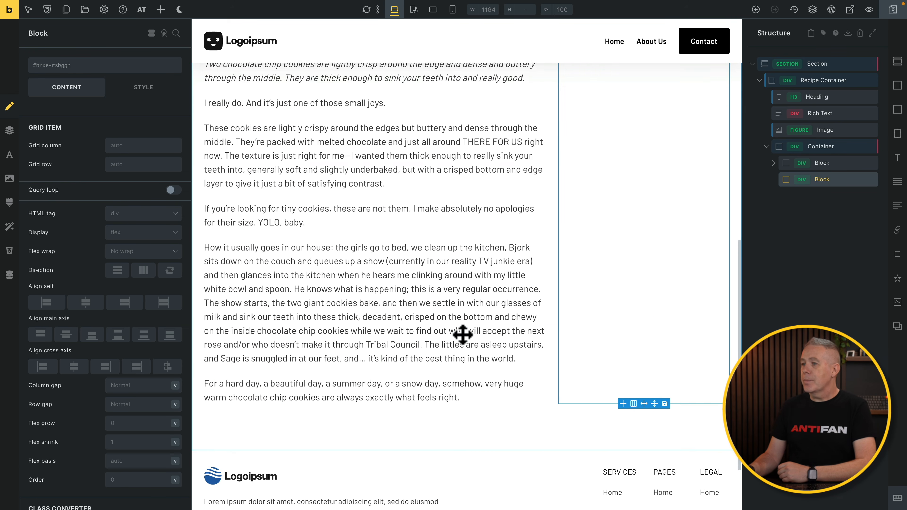
pyautogui.scroll(-2, 463, 335)
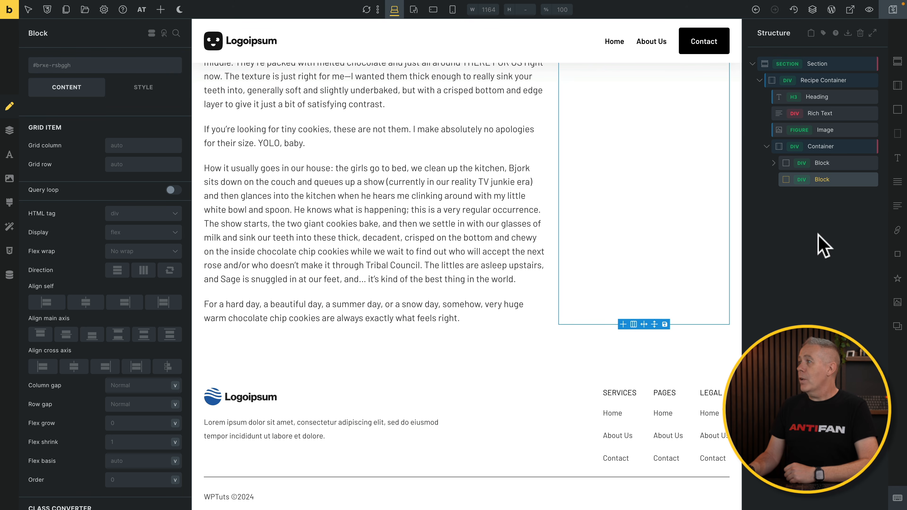
# Add a Rich Text element below the post content and replace its placeholder with the ACF Ingredients dynamic data
pyautogui.click(773, 161)
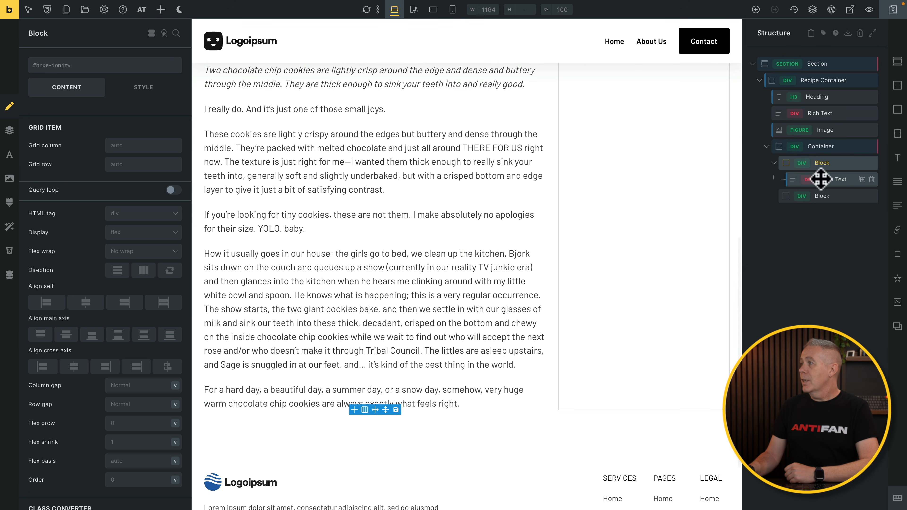
pyautogui.click(822, 179)
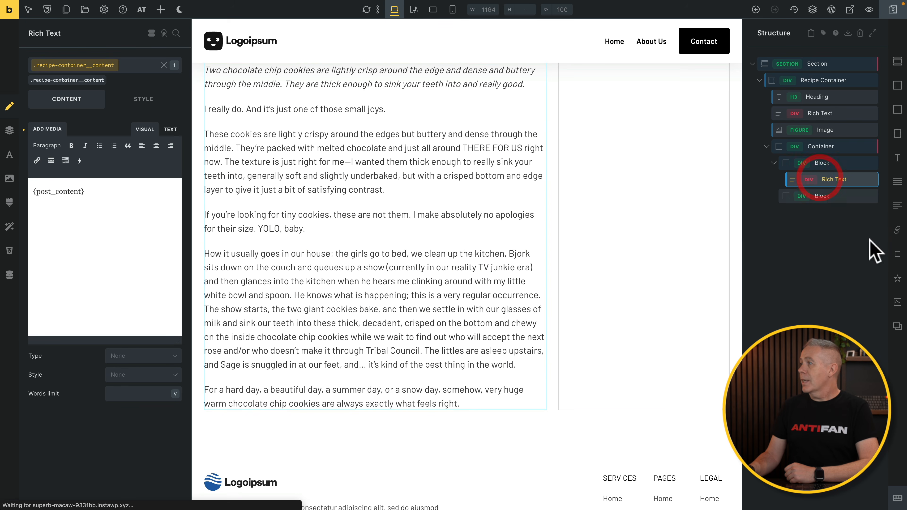
pyautogui.click(898, 207)
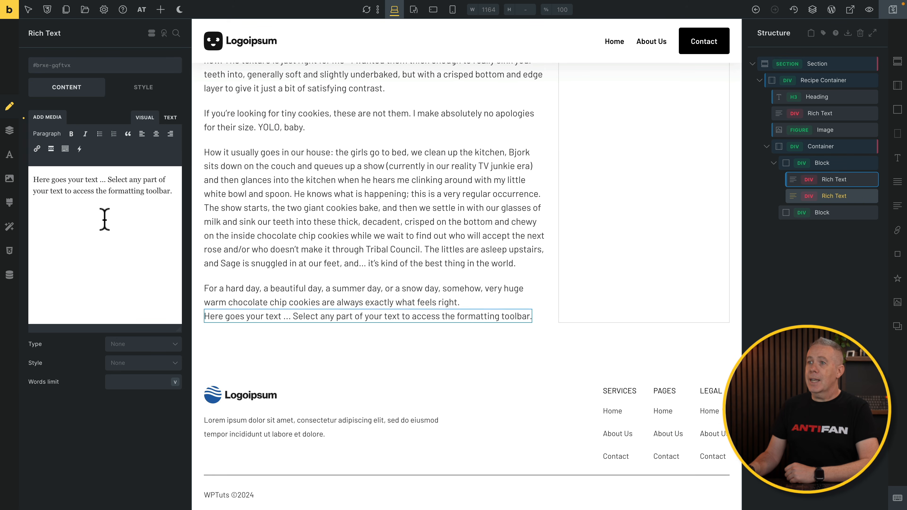
pyautogui.tripleClick(137, 191)
pyautogui.press('BackSpace')
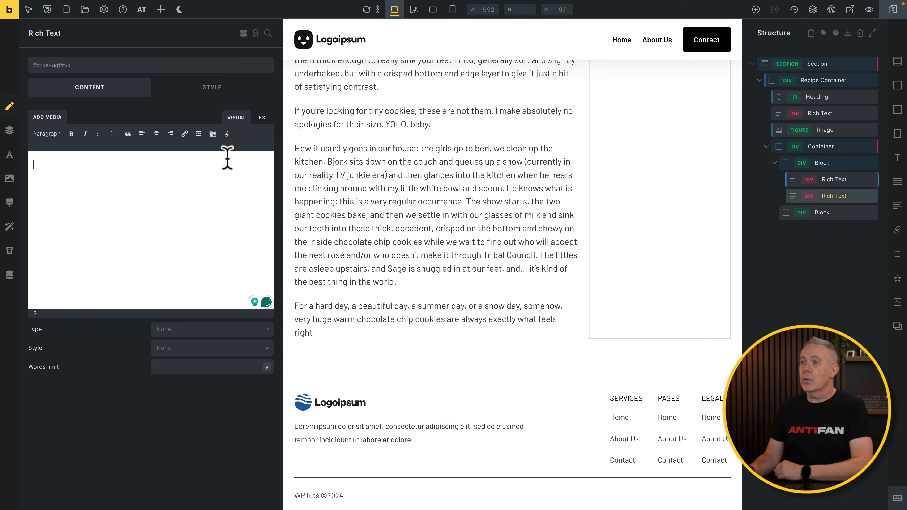
pyautogui.click(228, 137)
pyautogui.moveTo(236, 304)
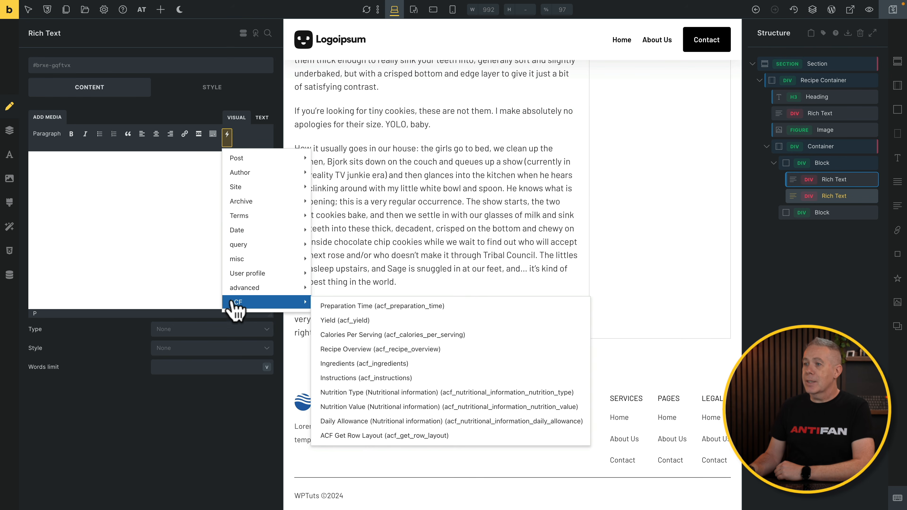
pyautogui.click(339, 361)
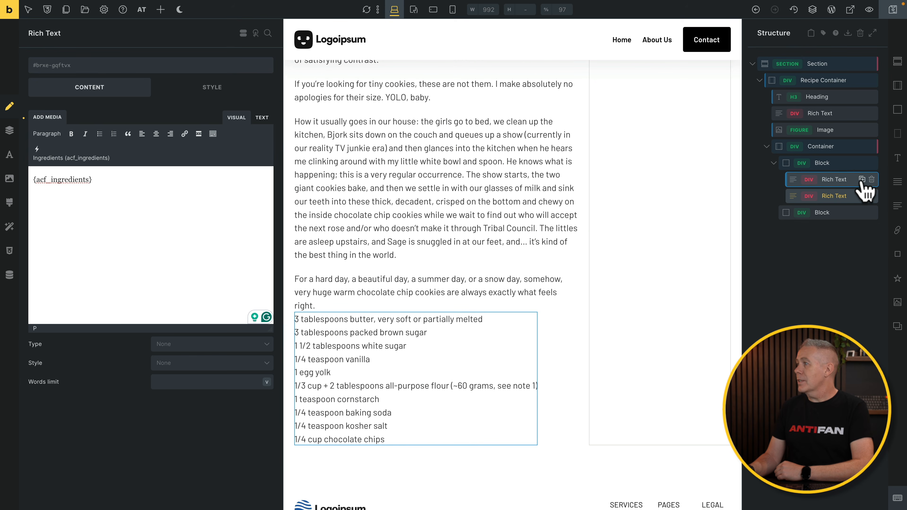
# Duplicate the post content Rich Text, replace its text with the ACF Instructions dynamic data, and place it above the post content
pyautogui.click(862, 179)
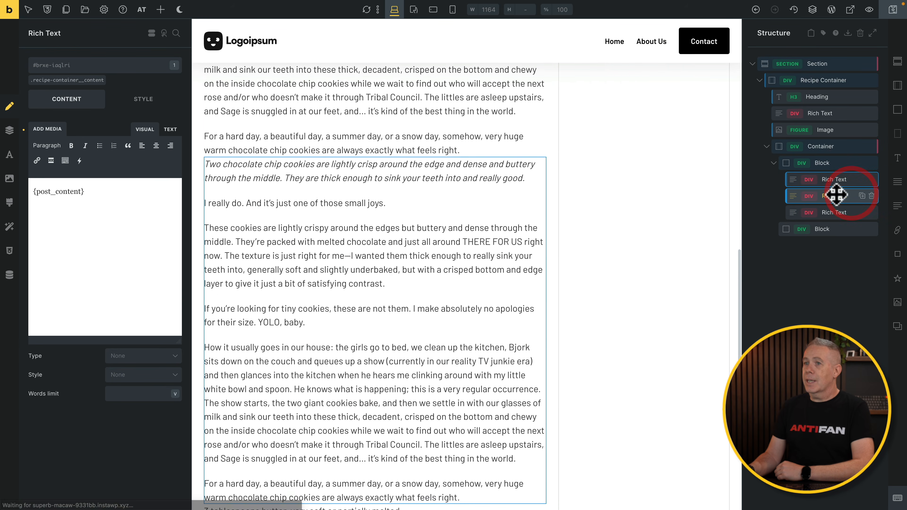
pyautogui.tripleClick(110, 188)
pyautogui.press('BackSpace')
pyautogui.click(227, 146)
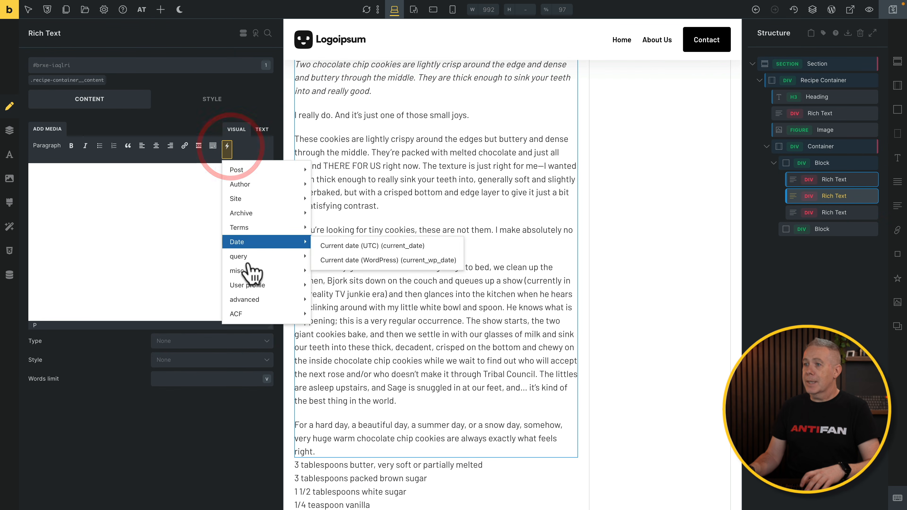
pyautogui.moveTo(245, 316)
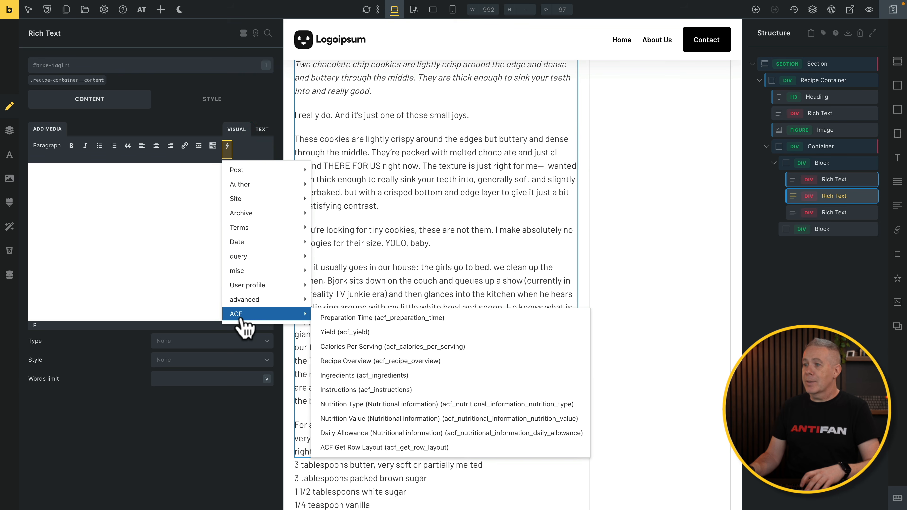
pyautogui.click(379, 389)
pyautogui.moveTo(837, 202)
pyautogui.mouseDown()
pyautogui.moveTo(835, 177)
pyautogui.moveTo(830, 197)
pyautogui.mouseUp()
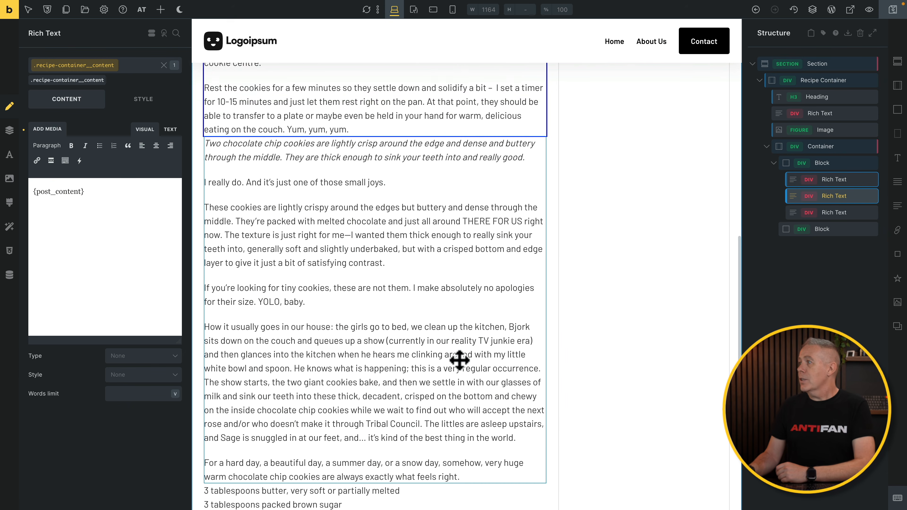
# Set the row gap of the block holding the recipe texts to the fluid spacing variable s
pyautogui.click(829, 165)
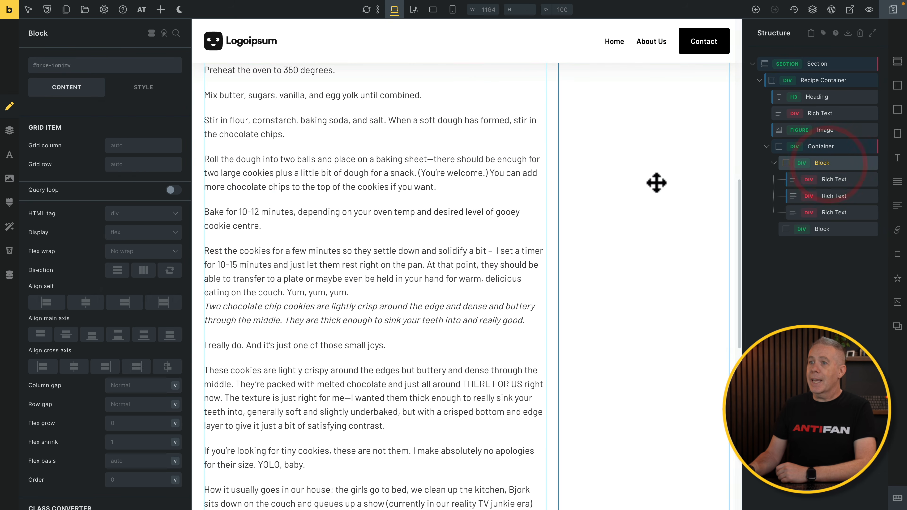
pyautogui.click(134, 406)
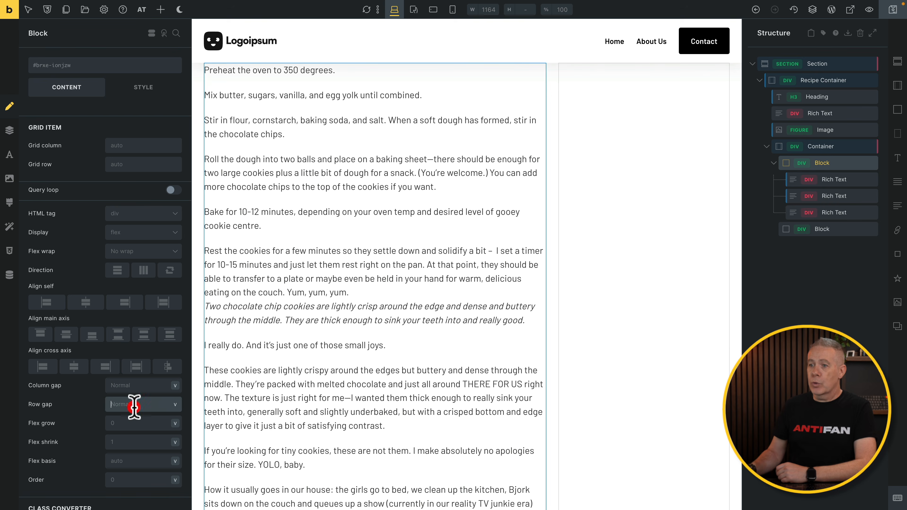
pyautogui.rightClick(134, 407)
pyautogui.click(260, 266)
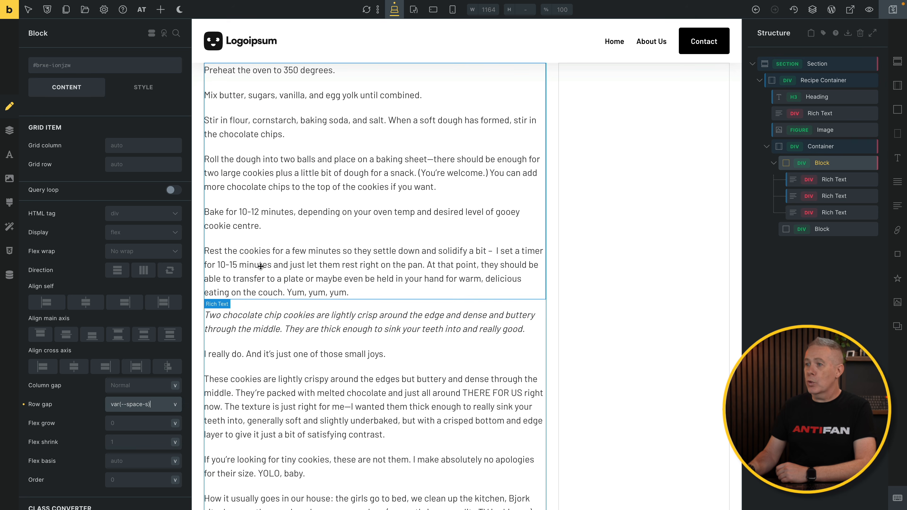
pyautogui.scroll(-2, 422, 330)
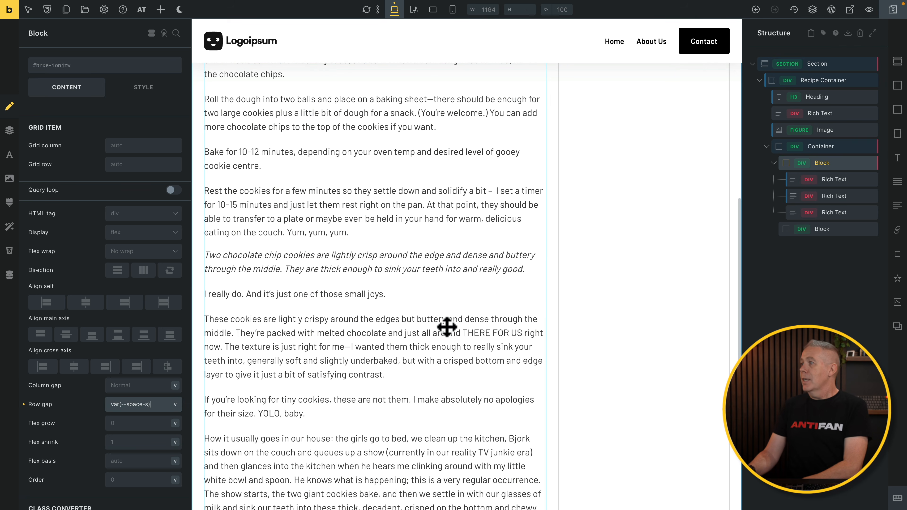
# Assign the class recipe-container__ingredients to the ingredients Rich Text and rename the element Ingredients
pyautogui.click(837, 197)
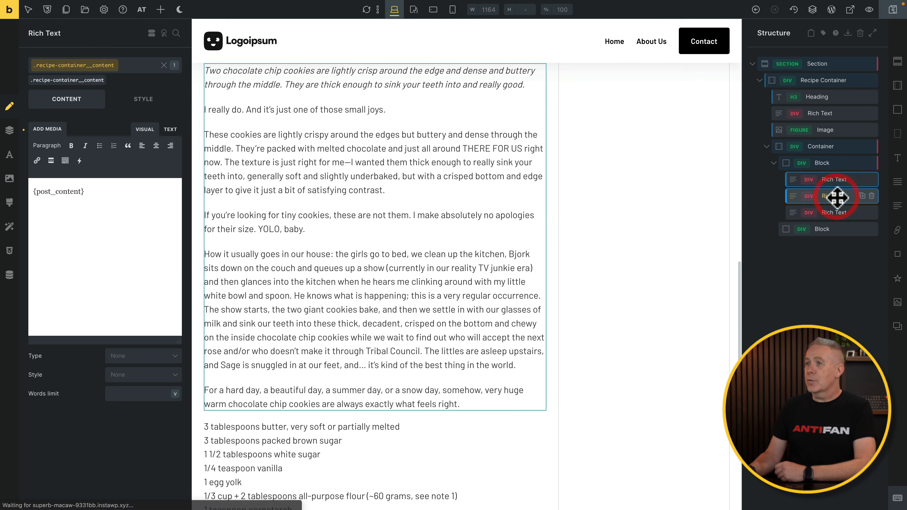
pyautogui.scroll(-4, 365, 280)
pyautogui.click(339, 304)
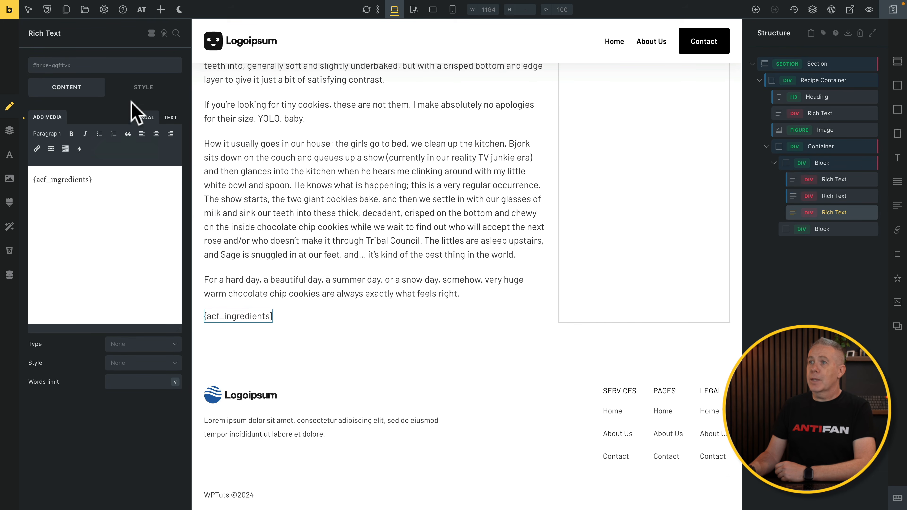
pyautogui.click(129, 68)
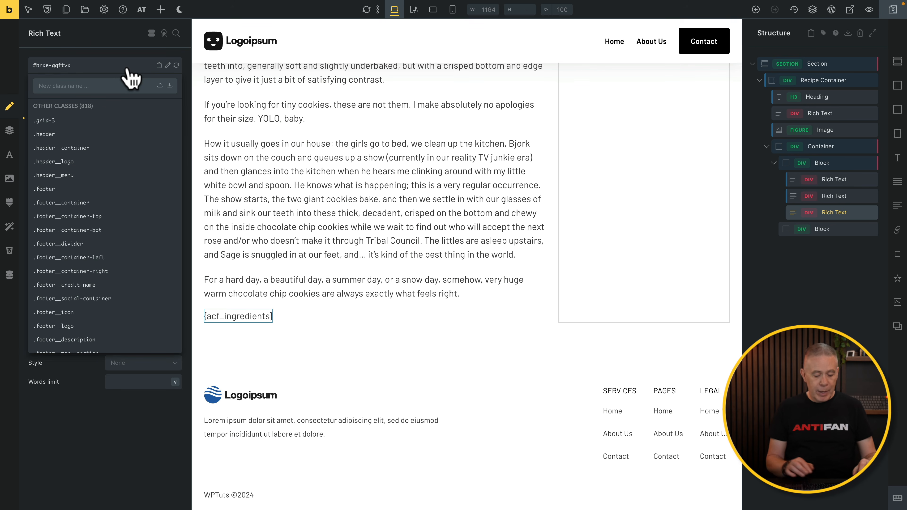
pyautogui.write('recipe-container')
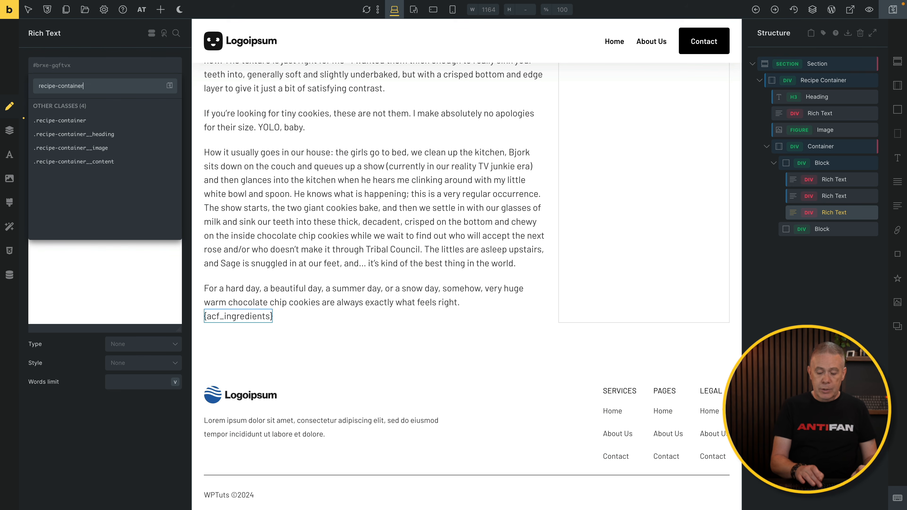
pyautogui.write('__ingredients')
pyautogui.press('Return')
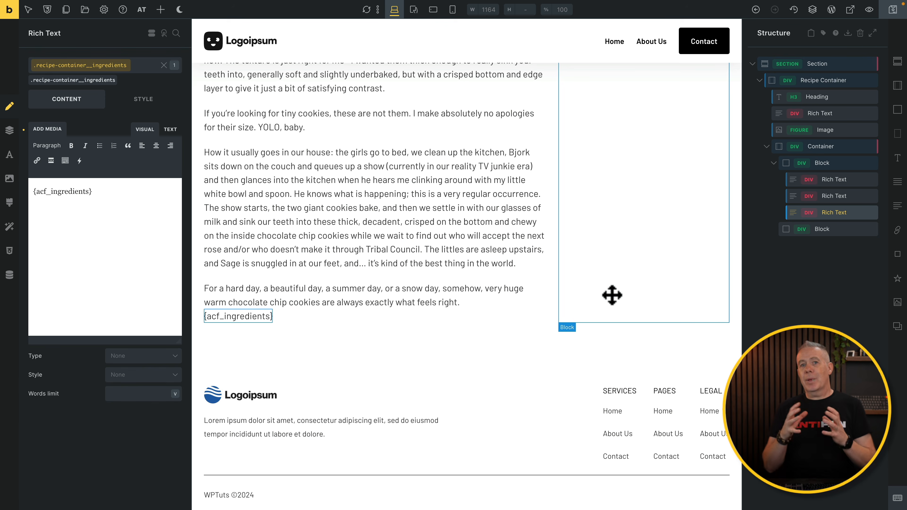
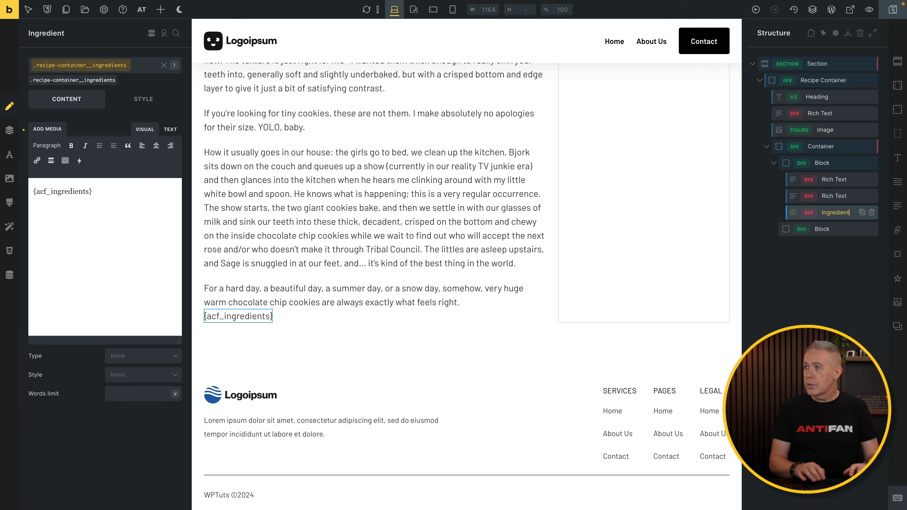
pyautogui.click(826, 214)
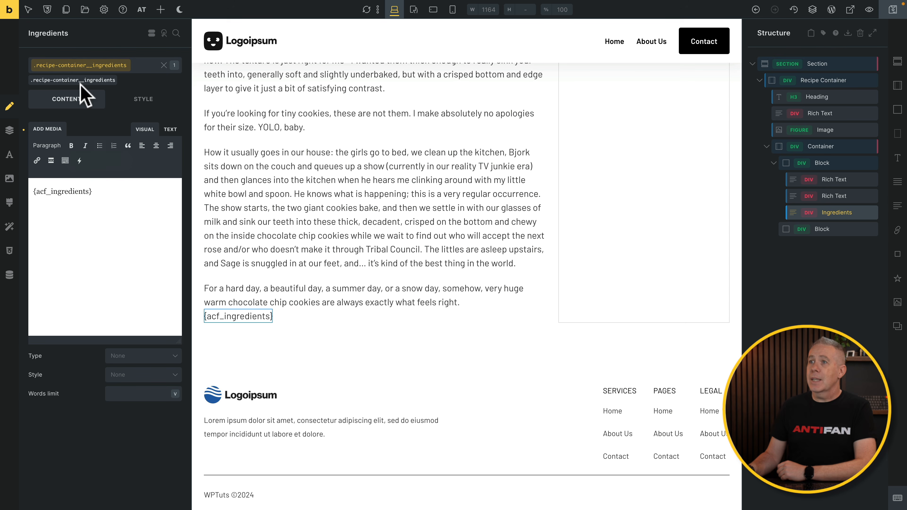
# Set the padding on all sides of the recipe-container__ingredients class to the fluid spacing variable m
pyautogui.click(150, 103)
pyautogui.click(111, 134)
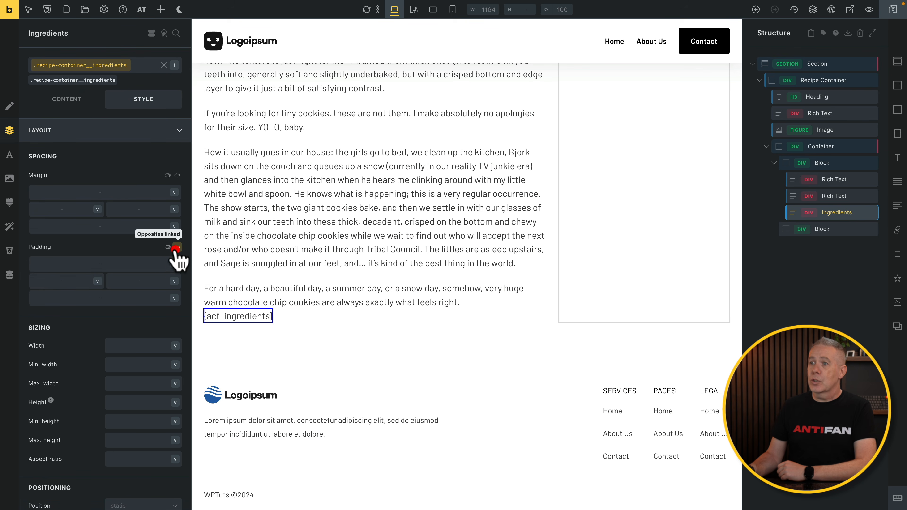
pyautogui.click(137, 264)
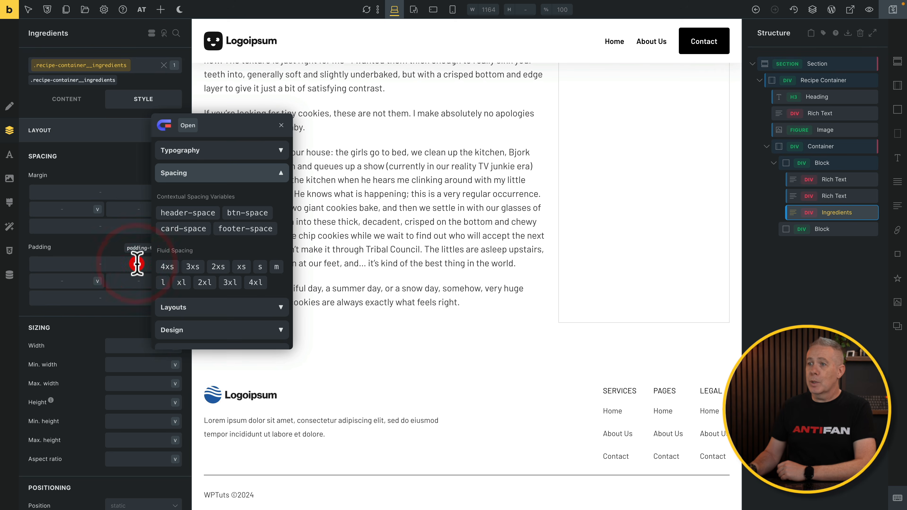
pyautogui.click(277, 267)
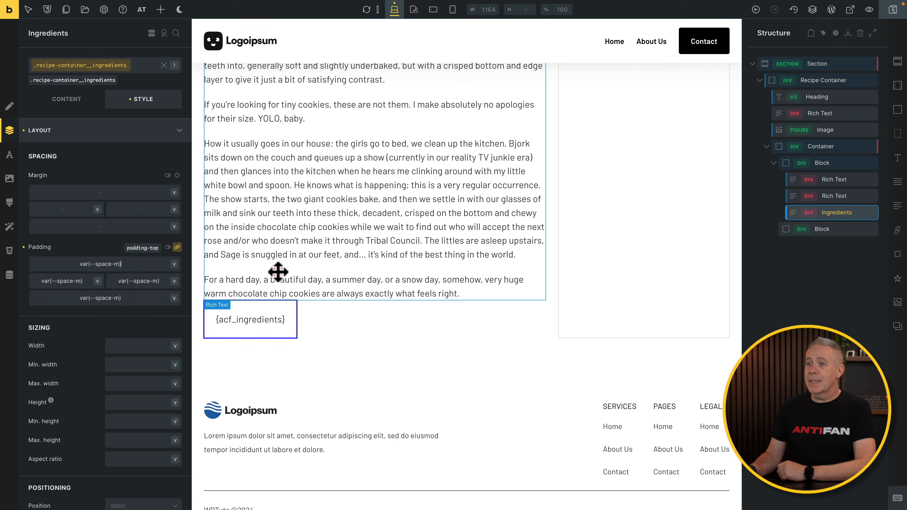
pyautogui.click(125, 345)
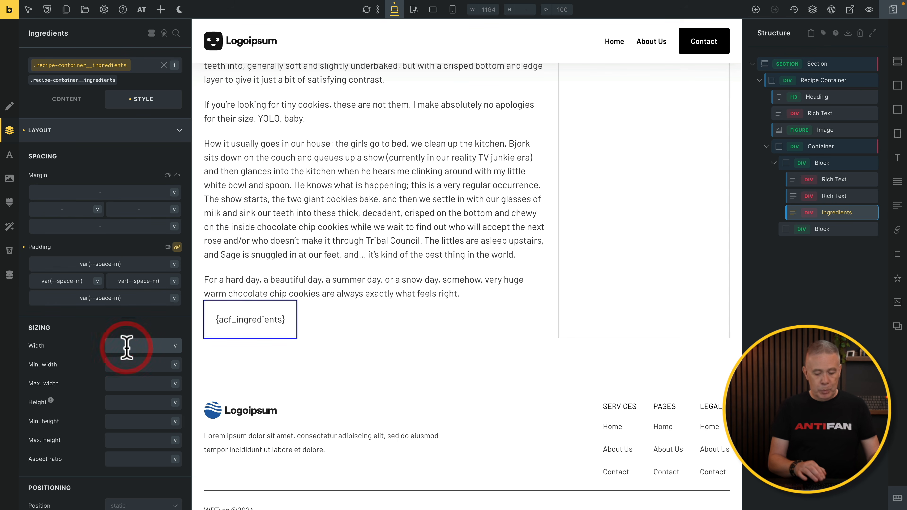
pyautogui.write('1')
pyautogui.press('BackSpace')
pyautogui.click(121, 365)
pyautogui.write('1')
# Give the recipe-container__ingredients class a pale blue background color from the Core Framework palette
pyautogui.click(111, 130)
pyautogui.click(112, 179)
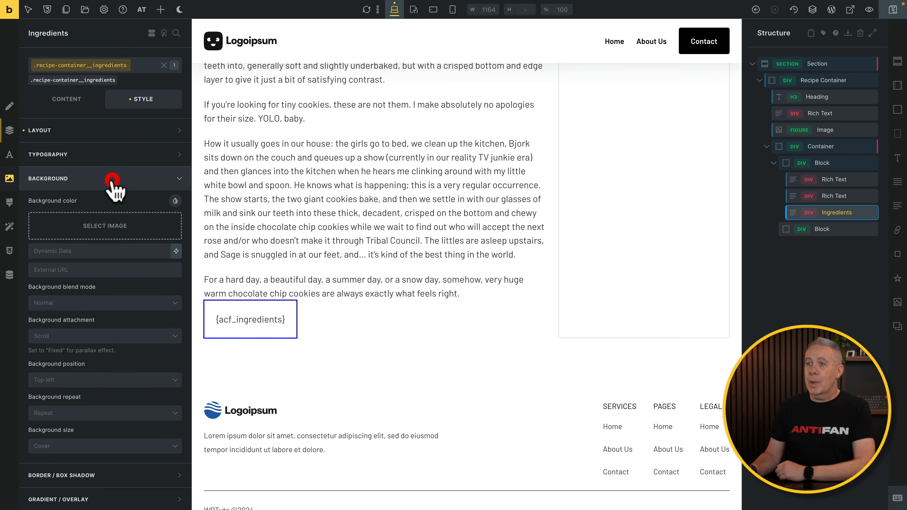
pyautogui.click(175, 201)
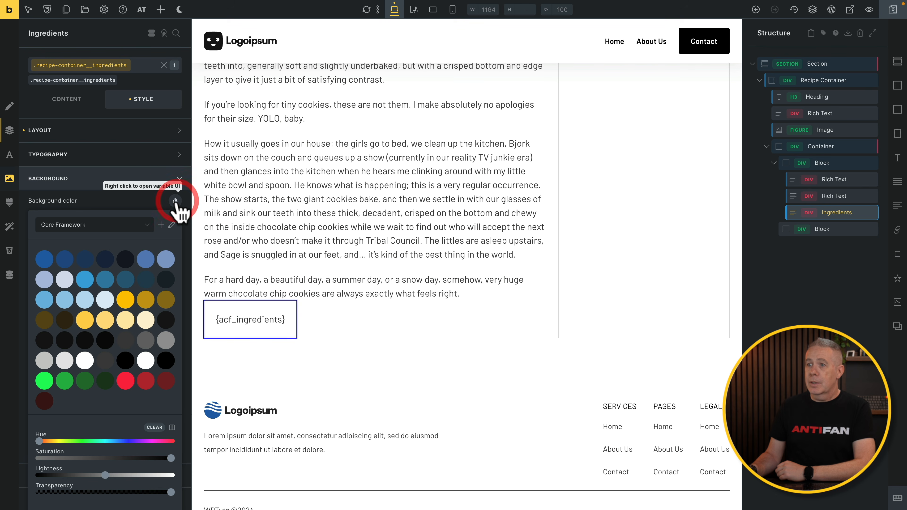
pyautogui.click(105, 301)
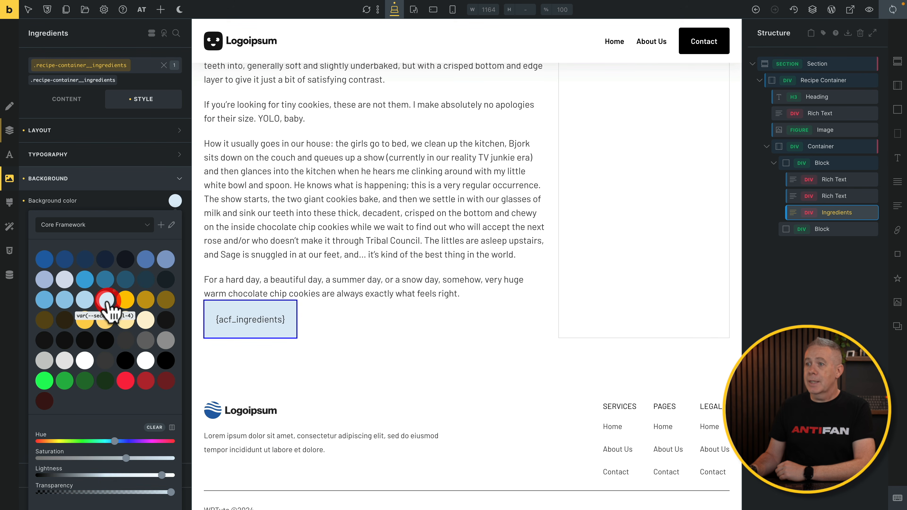
pyautogui.click(176, 201)
pyautogui.click(139, 180)
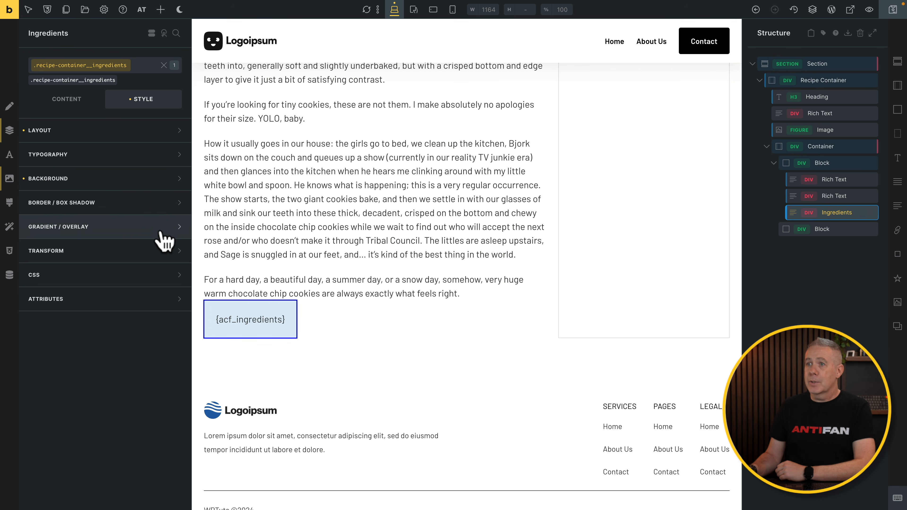
# Give the recipe-container__ingredients class a solid border of width 1 on all sides in a light blue Core Framework color
pyautogui.click(172, 208)
pyautogui.click(175, 225)
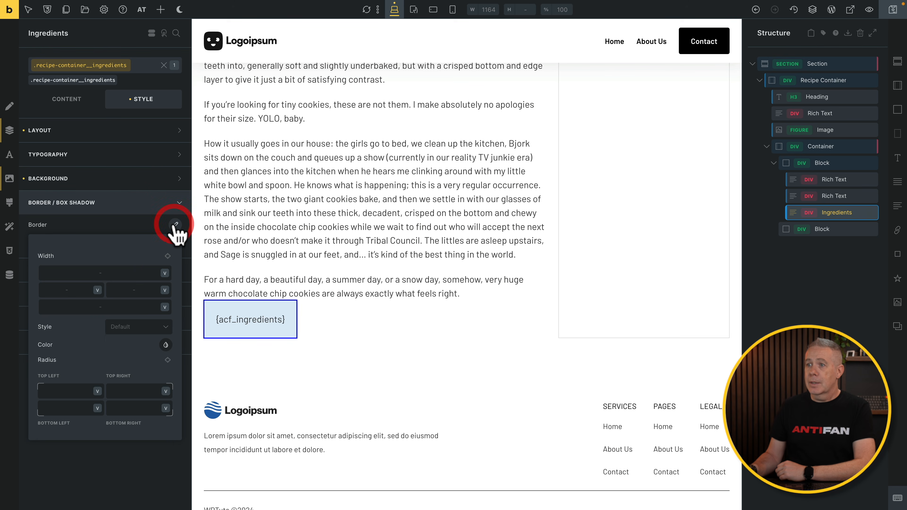
pyautogui.click(135, 273)
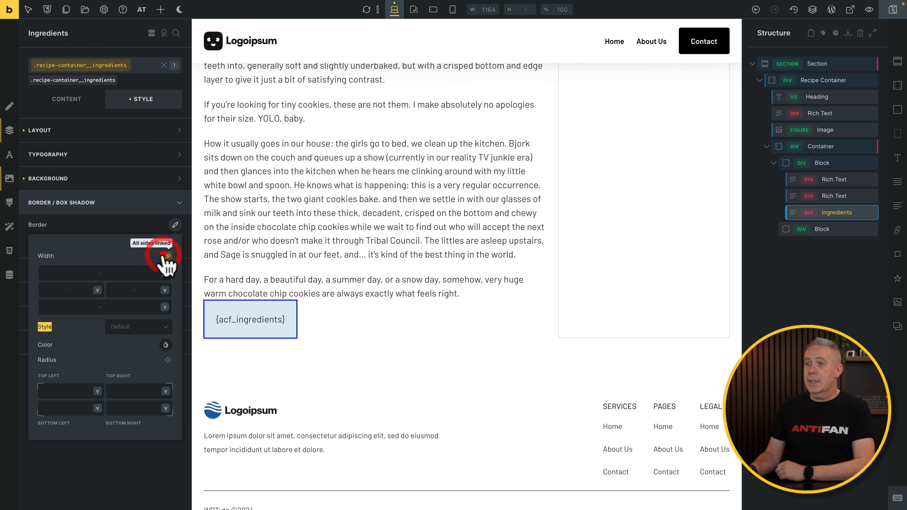
pyautogui.click(132, 269)
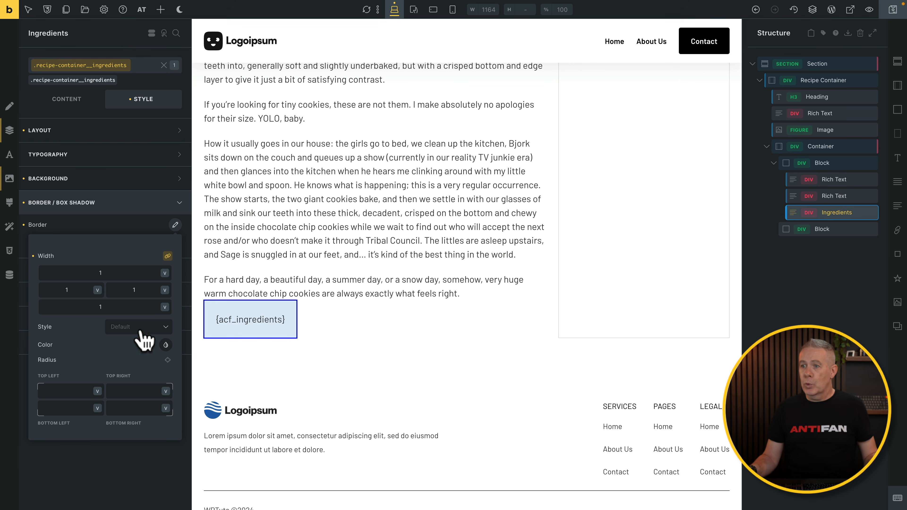
pyautogui.click(154, 327)
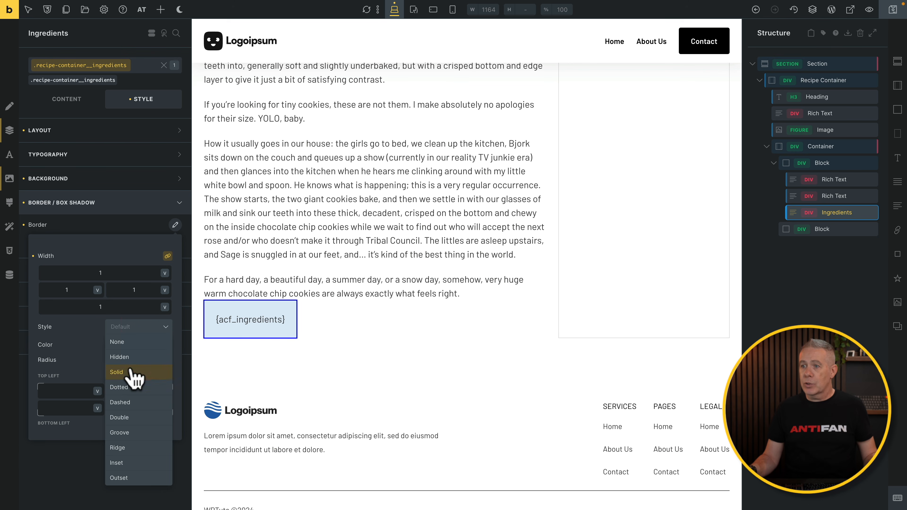
pyautogui.click(133, 375)
pyautogui.click(165, 345)
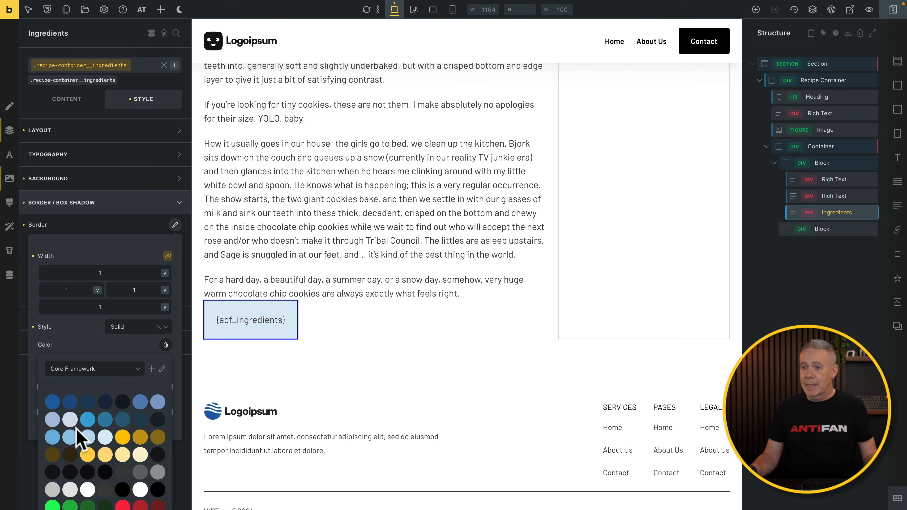
pyautogui.click(85, 438)
pyautogui.click(122, 343)
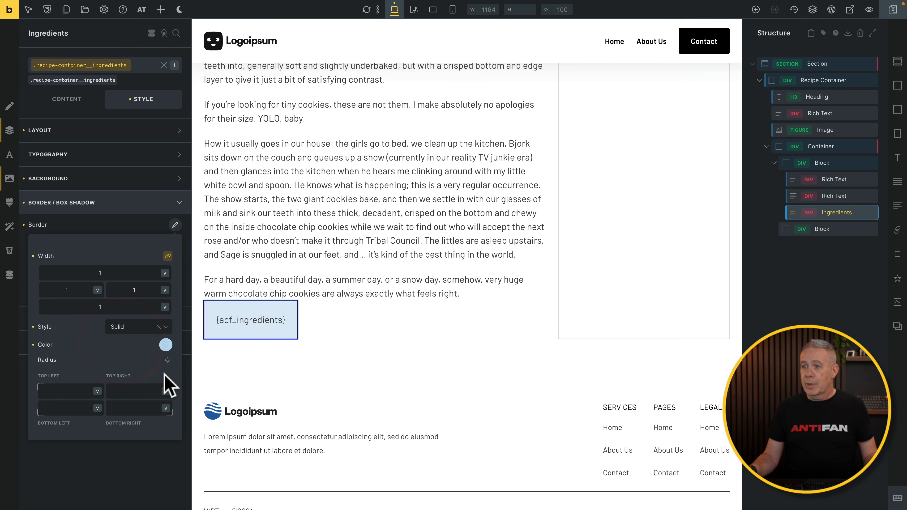
# Set the border radius of all linked corners of the recipe-container__ingredients class to the radius-m variable
pyautogui.click(167, 360)
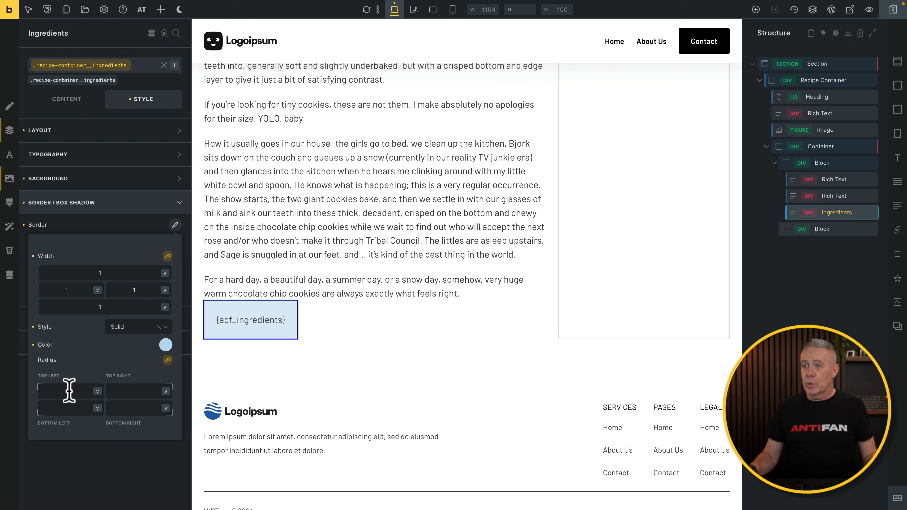
pyautogui.rightClick(69, 391)
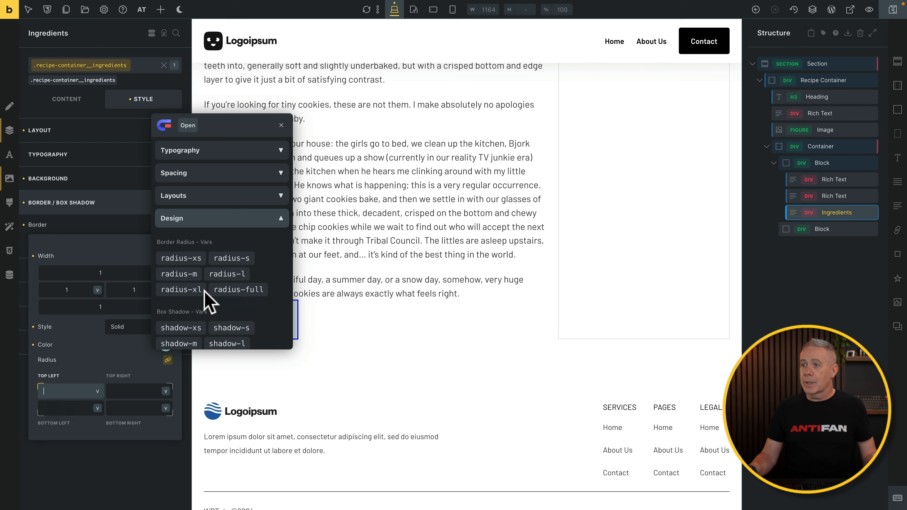
pyautogui.click(193, 279)
pyautogui.click(447, 241)
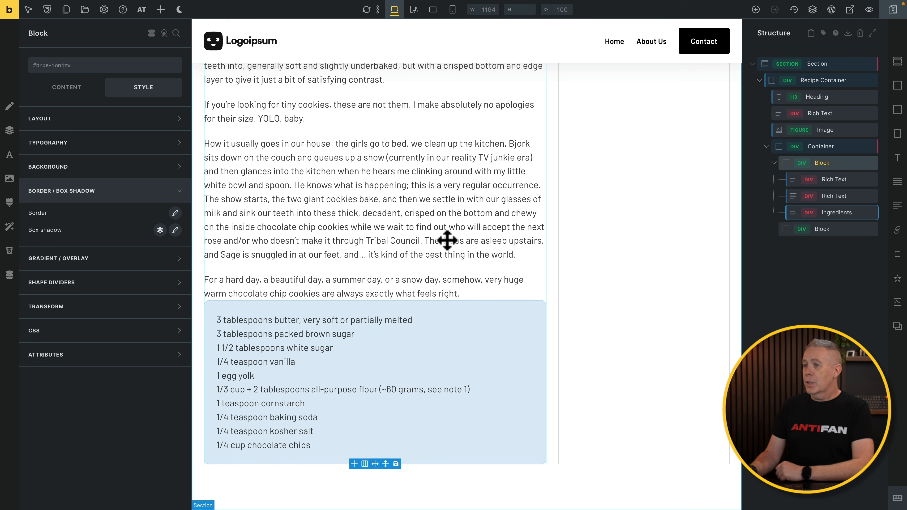
# Move the Ingredients element between the two Rich Text elements in the first block
pyautogui.scroll(-2, 448, 241)
pyautogui.scroll(9, 448, 241)
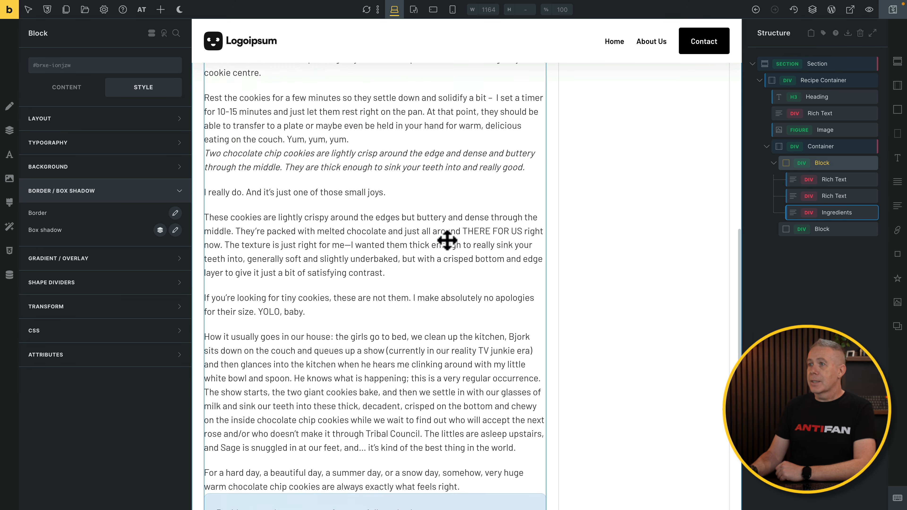
pyautogui.scroll(4, 448, 240)
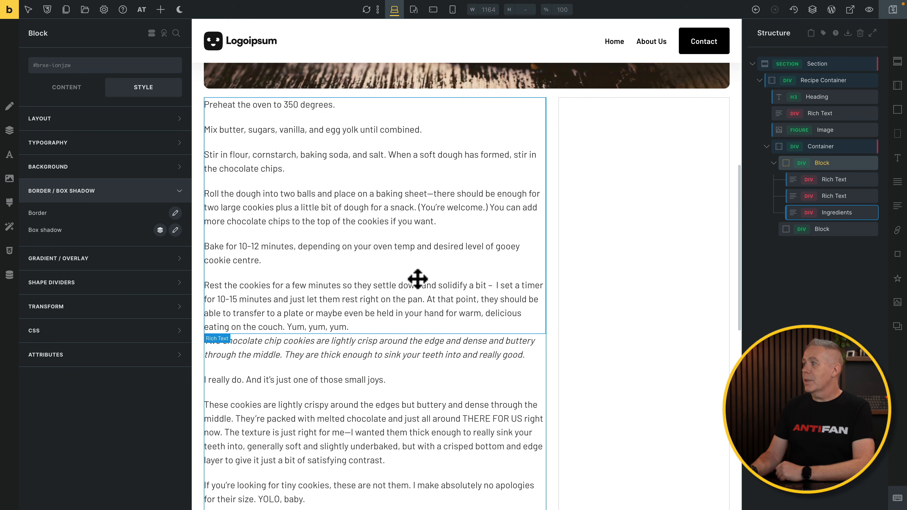
pyautogui.moveTo(796, 213); pyautogui.dragTo(796, 191)
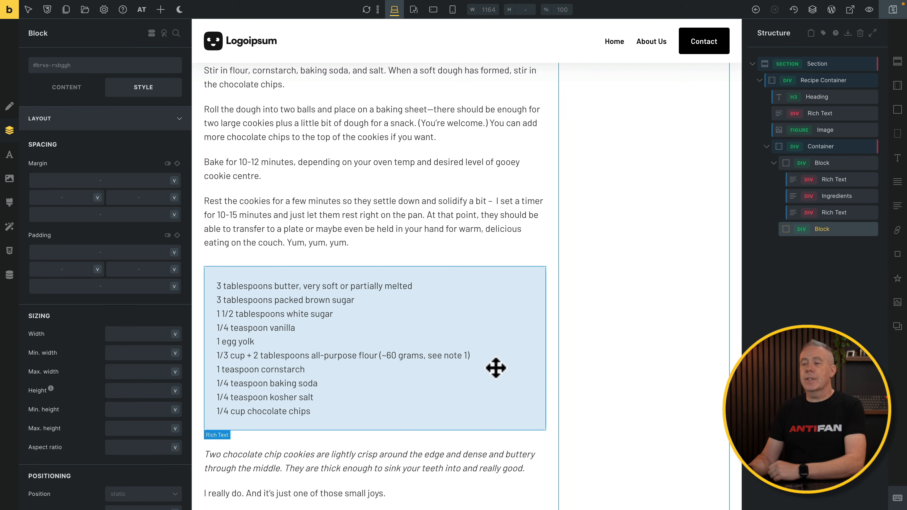
# Add a heading reading "Nutritional Information" to the empty nutrition-block block and rename that block Nutrition Block
pyautogui.scroll(5, 495, 368)
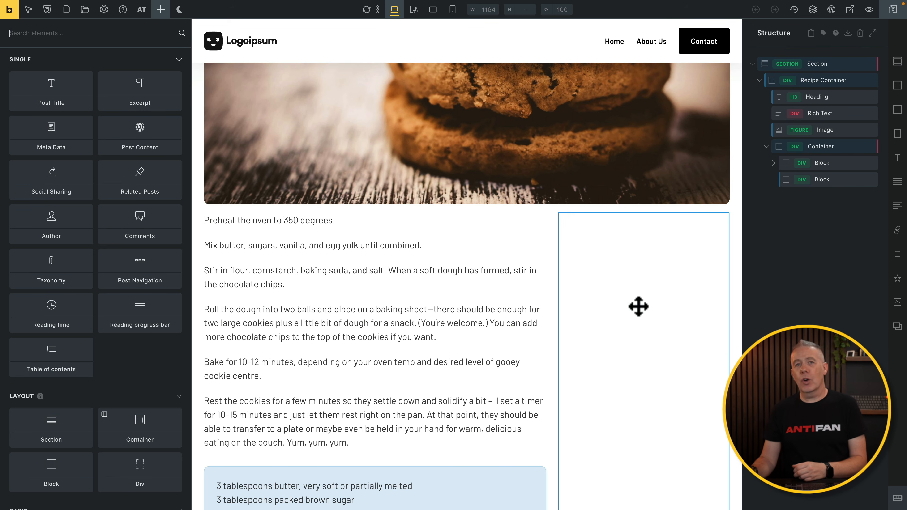
pyautogui.click(829, 180)
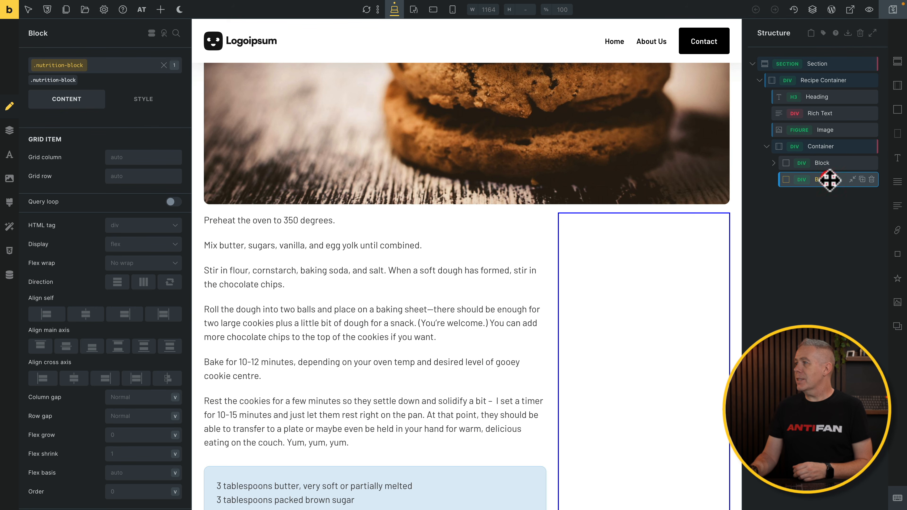
pyautogui.click(898, 160)
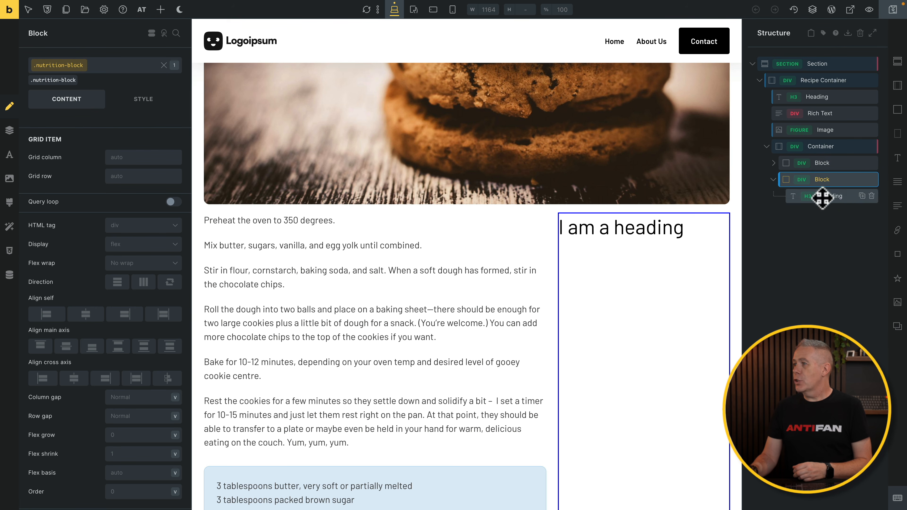
pyautogui.doubleClick(672, 226)
pyautogui.write('Nutritional Information')
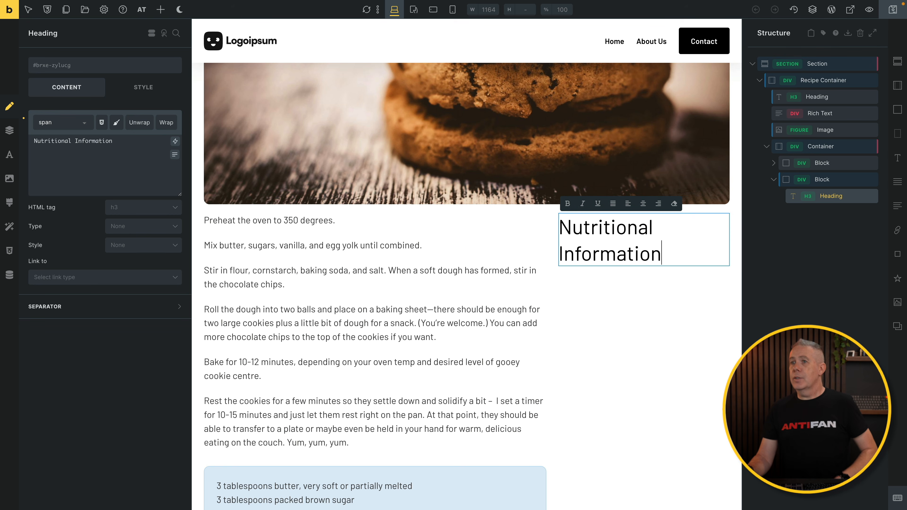
pyautogui.click(829, 183)
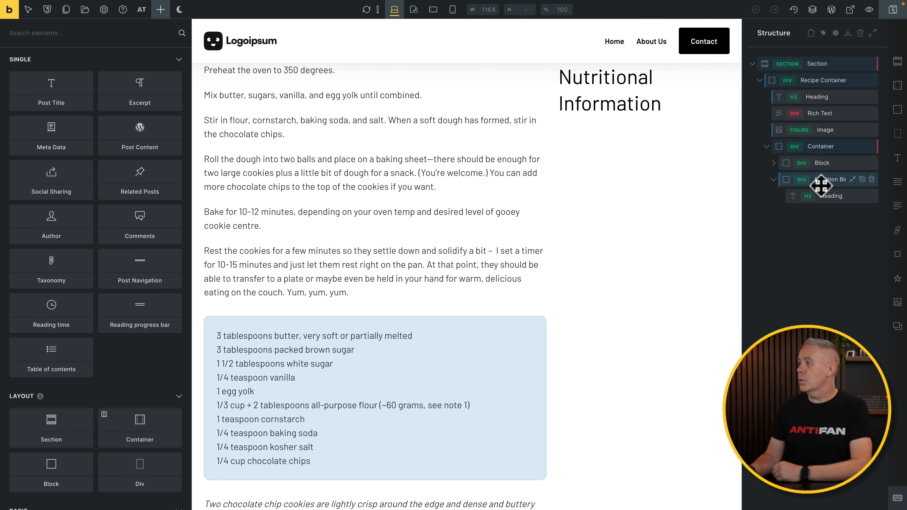
# Set the font size of the Nutritional Information heading to the fluid typography variable l
pyautogui.click(821, 196)
pyautogui.click(152, 87)
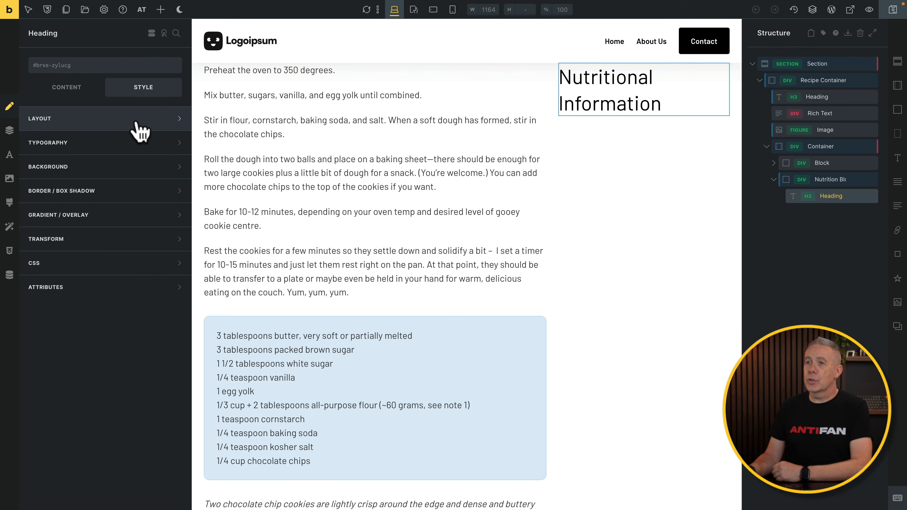
pyautogui.click(144, 143)
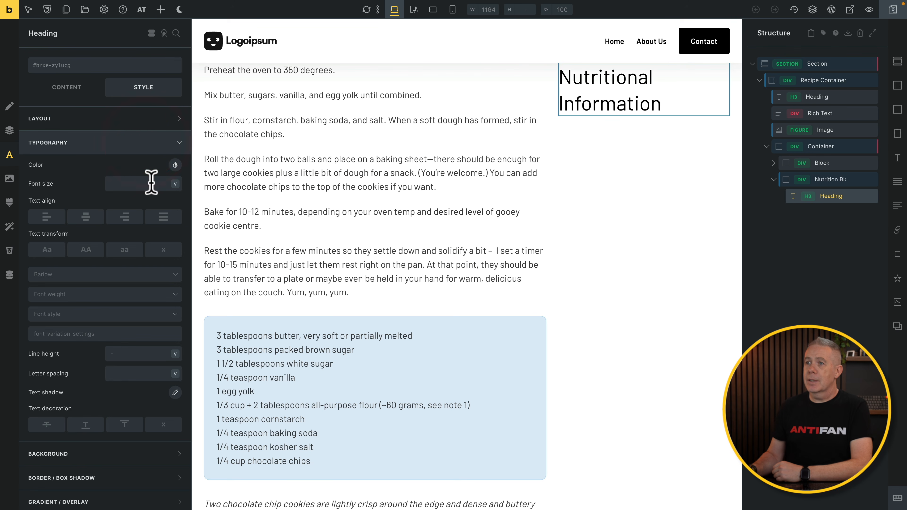
pyautogui.click(151, 182)
pyautogui.click(216, 260)
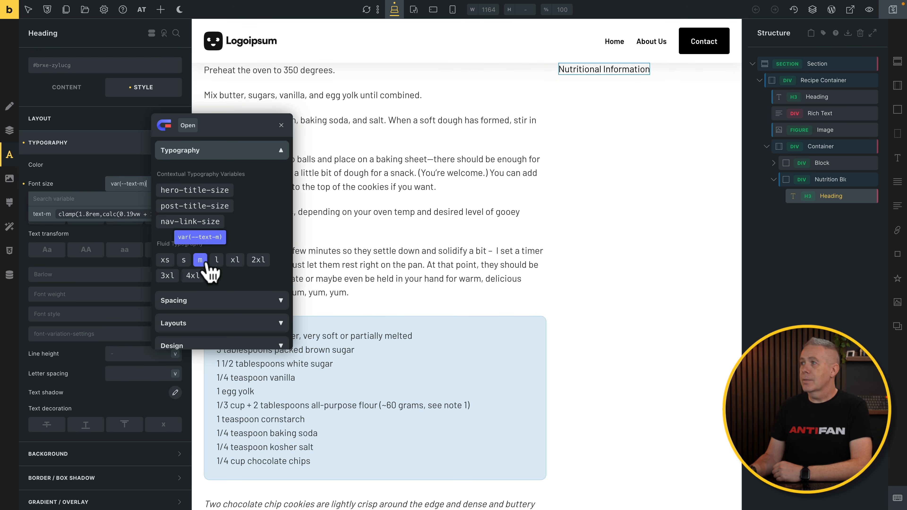
# Add a block below the Nutritional Information heading and nest two blocks inside it
pyautogui.scroll(4, 440, 289)
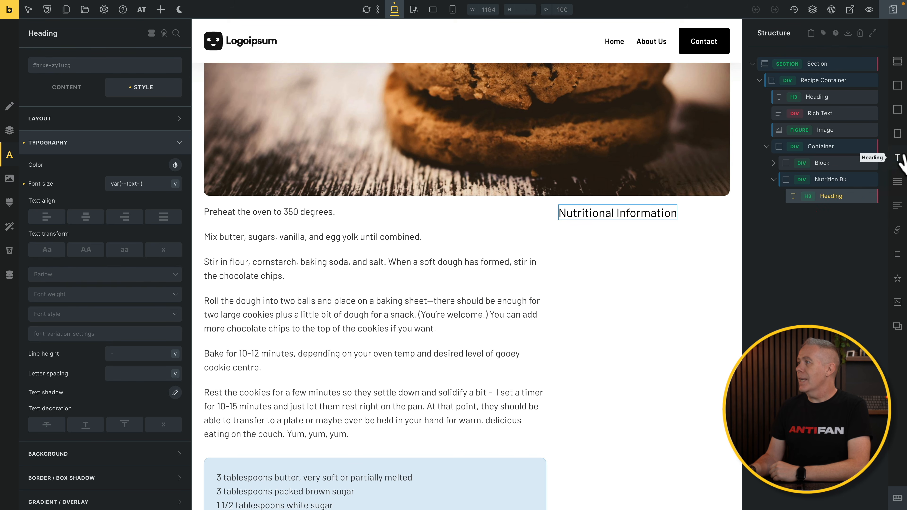
pyautogui.click(897, 113)
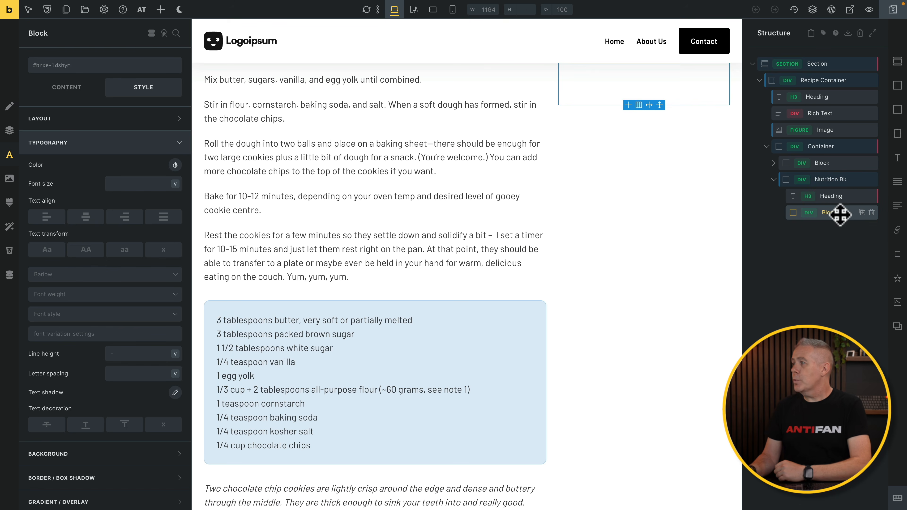
pyautogui.click(898, 115)
pyautogui.click(898, 114)
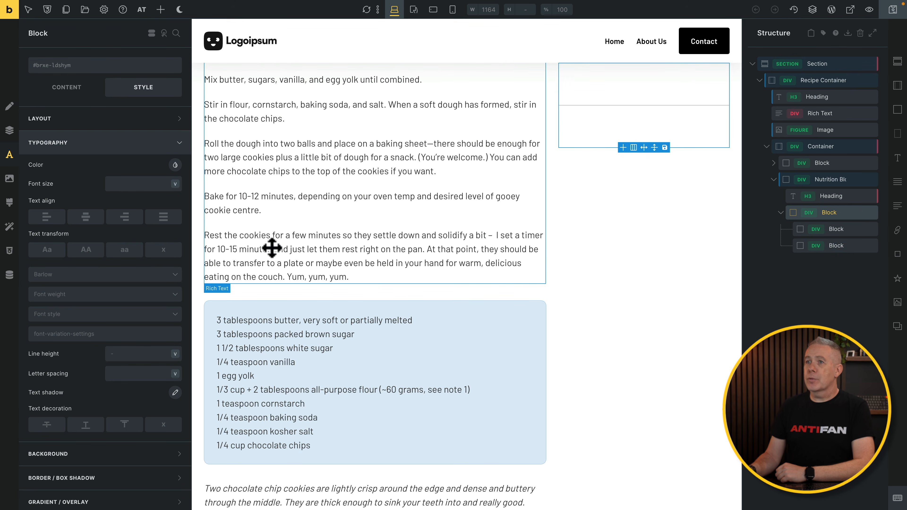
# Set the display of the block below the heading to grid with template columns 1fr 1fr
pyautogui.click(73, 89)
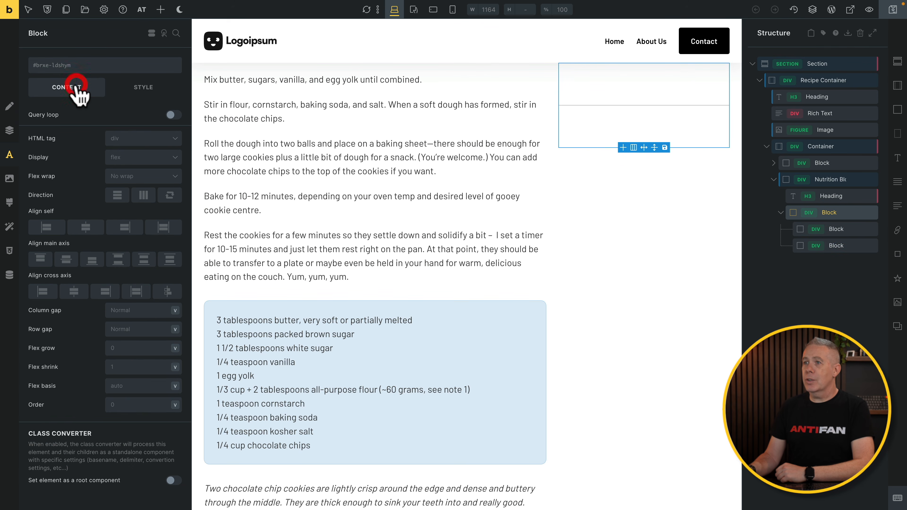
pyautogui.click(135, 165)
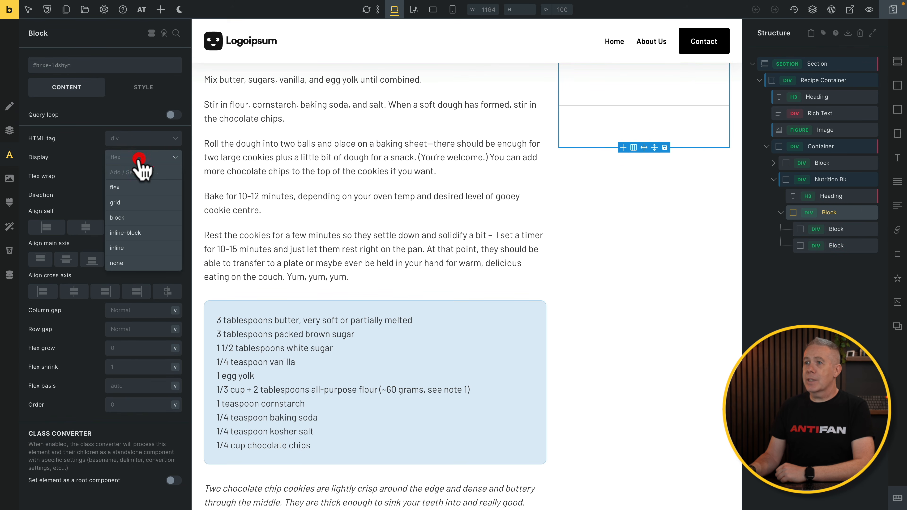
pyautogui.click(126, 207)
pyautogui.click(89, 210)
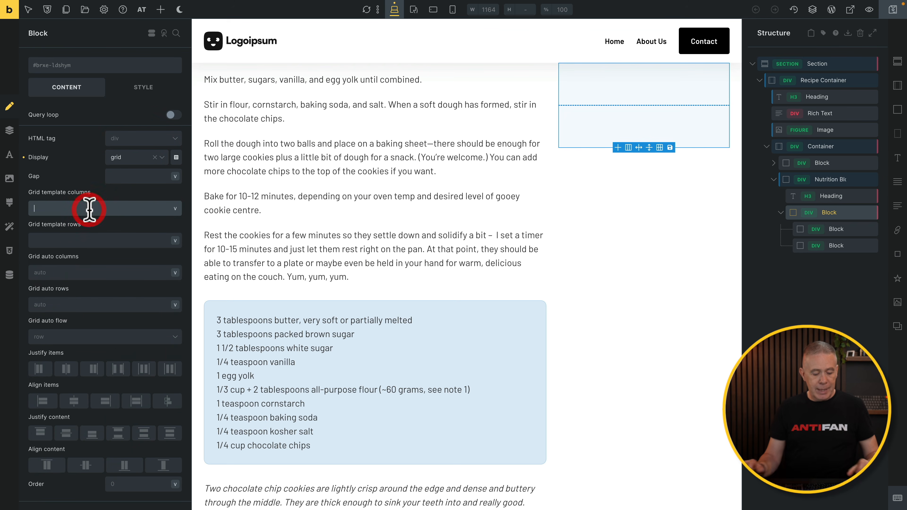
pyautogui.write('1fr 1fr')
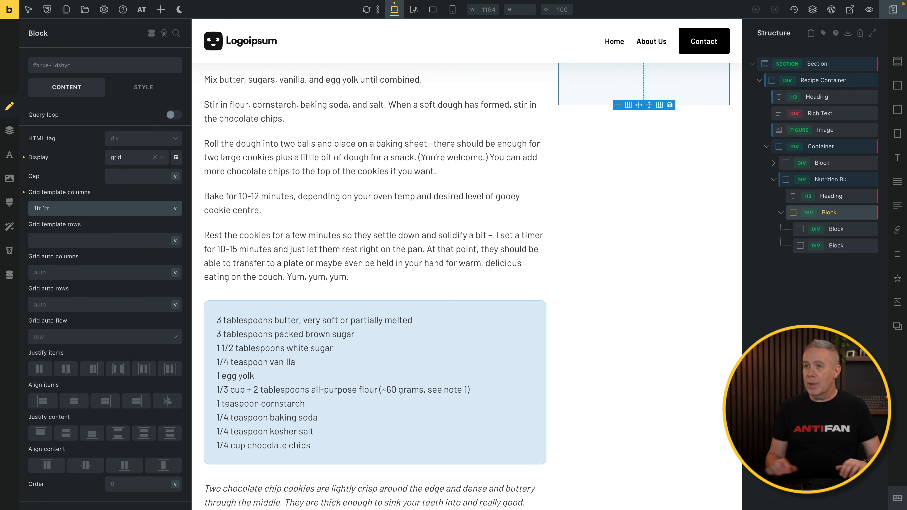
# Add a Rich Text element to the first nested block of the grid and clear its placeholder text
pyautogui.scroll(4, 563, 229)
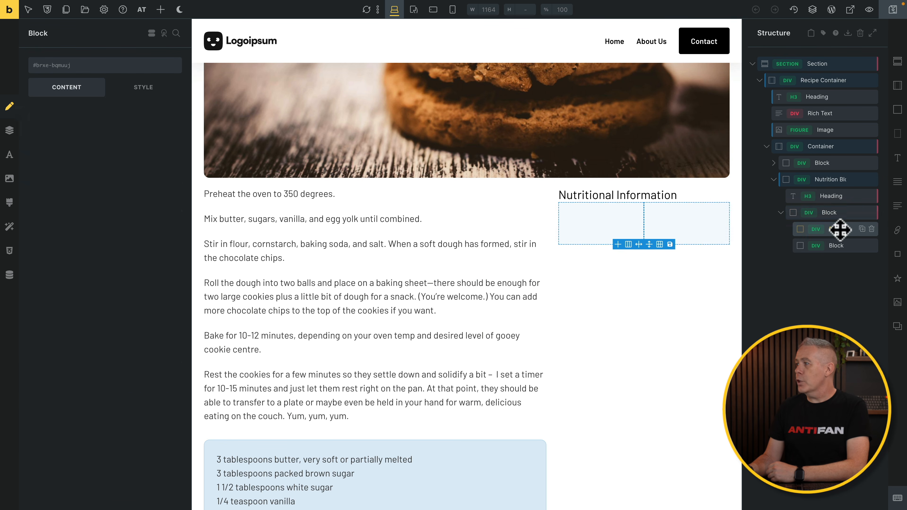
pyautogui.click(841, 229)
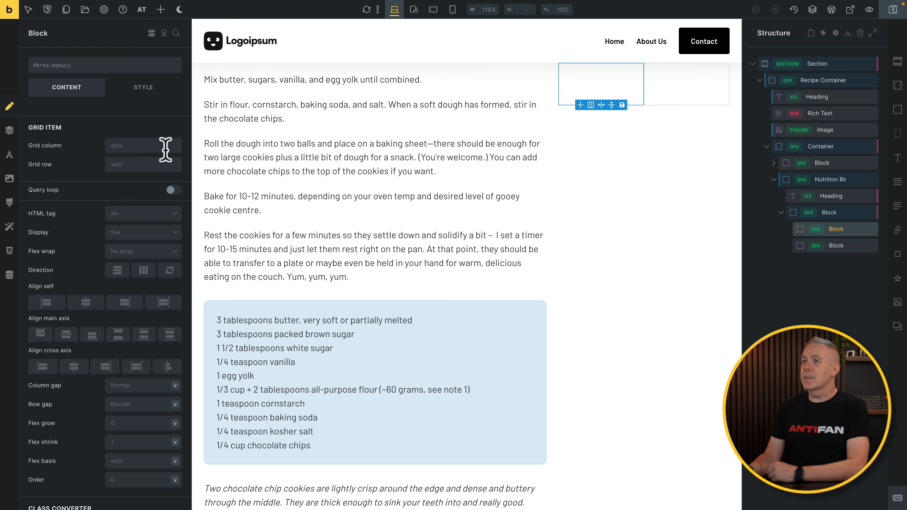
pyautogui.click(898, 206)
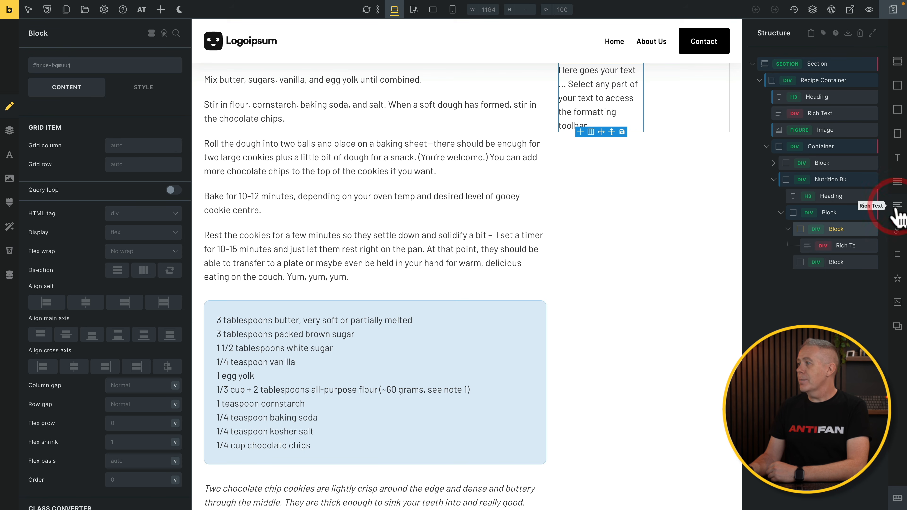
pyautogui.click(834, 245)
pyautogui.tripleClick(121, 182)
pyautogui.press('BackSpace')
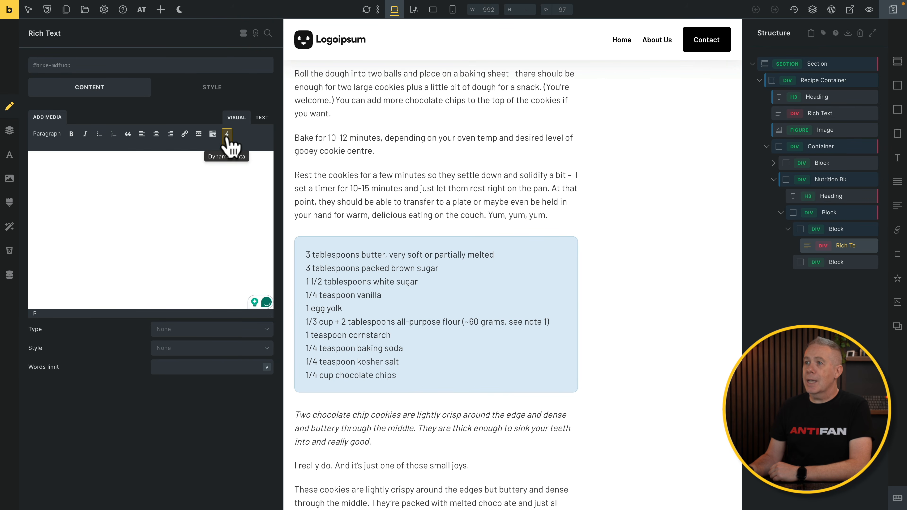
# Insert the ACF Nutrition Type (Nutritional information) dynamic data into the Rich Text, followed by a hyphen
pyautogui.click(228, 135)
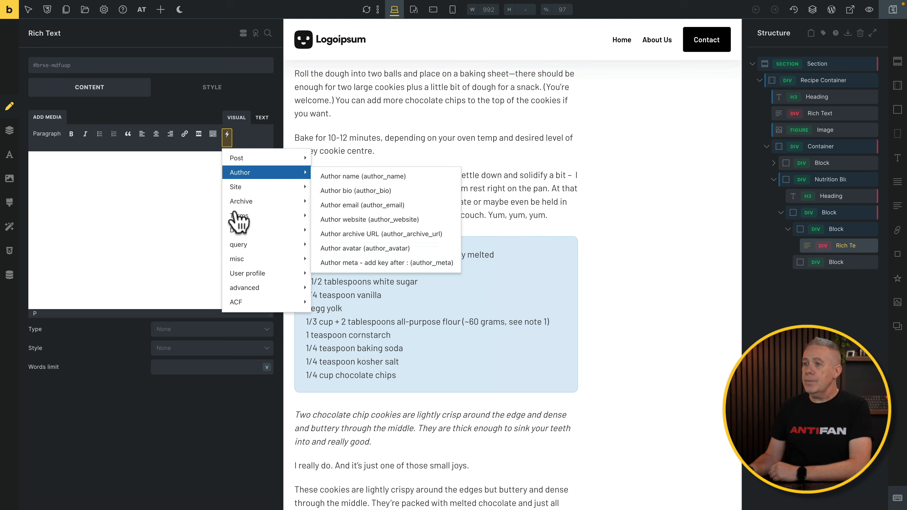
pyautogui.moveTo(229, 302)
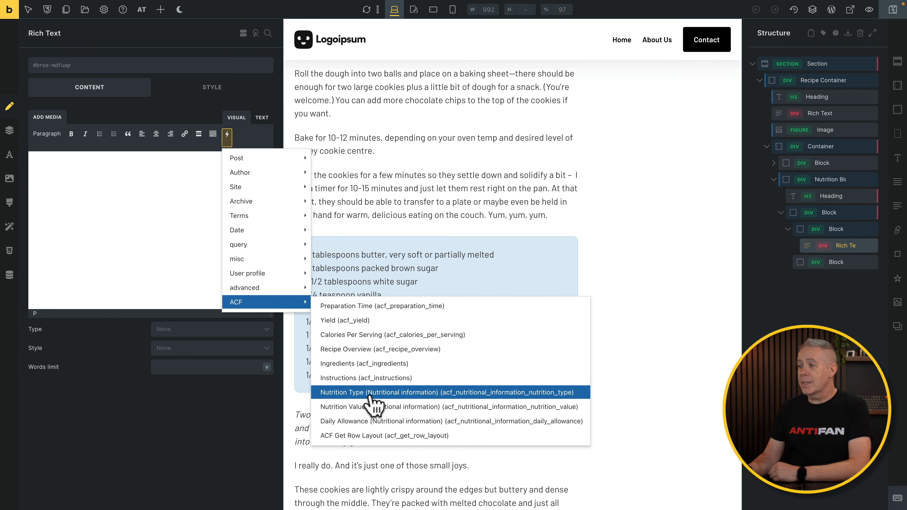
pyautogui.click(386, 393)
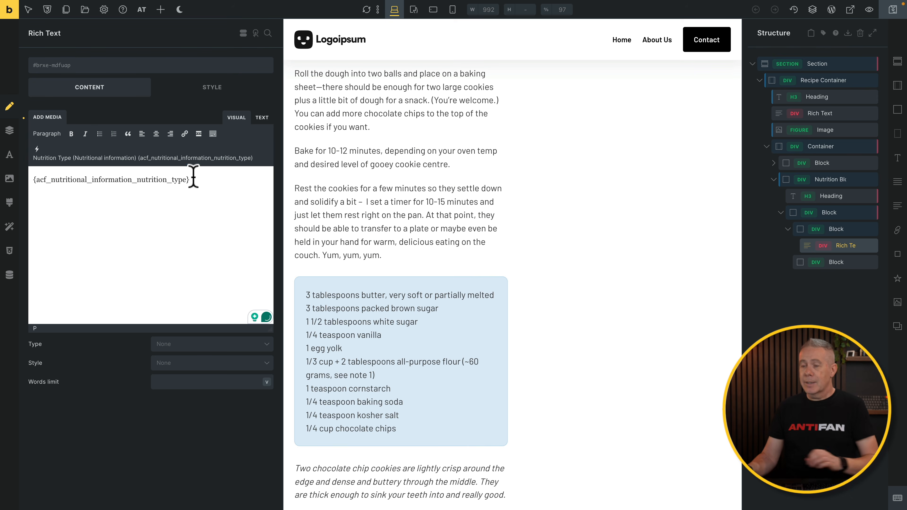
pyautogui.click(193, 179)
pyautogui.write('-')
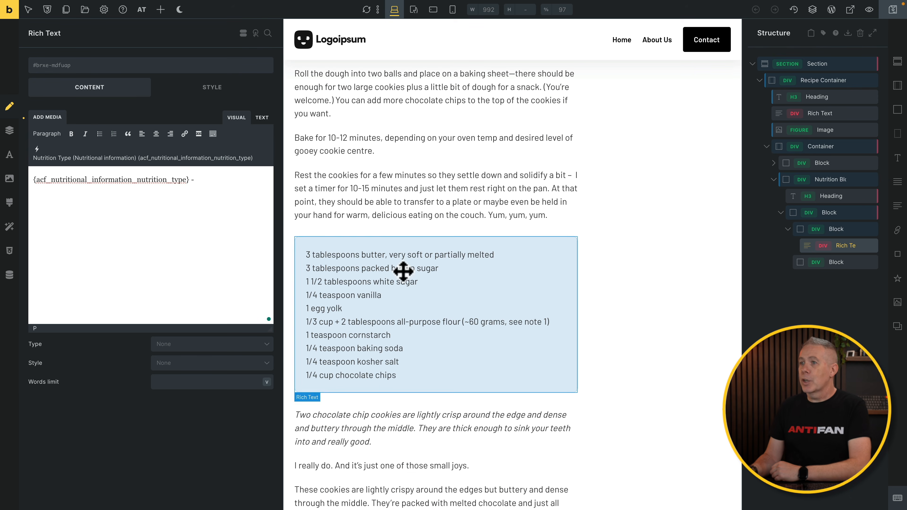
# Append the ACF Nutrition Value (Nutritional information) dynamic data after the hyphen in the Rich Text
pyautogui.click(37, 149)
pyautogui.moveTo(75, 290)
pyautogui.moveTo(77, 317)
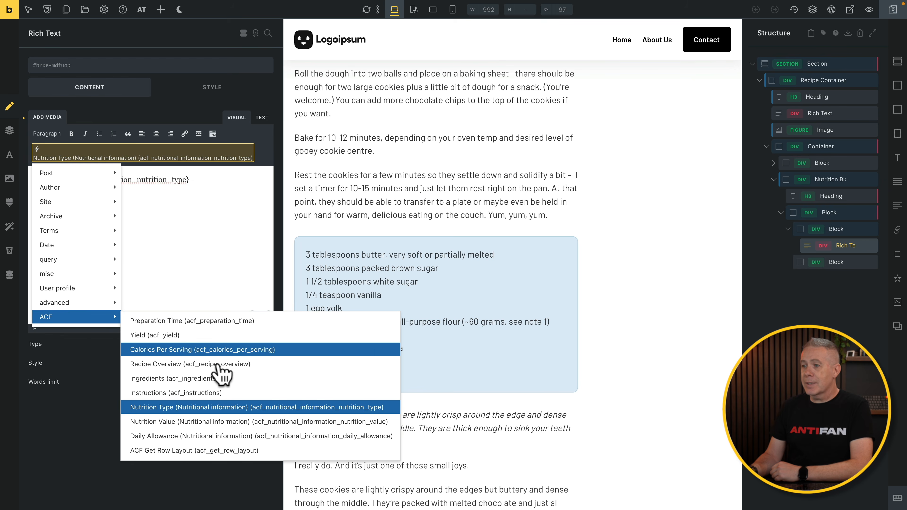
pyautogui.click(221, 422)
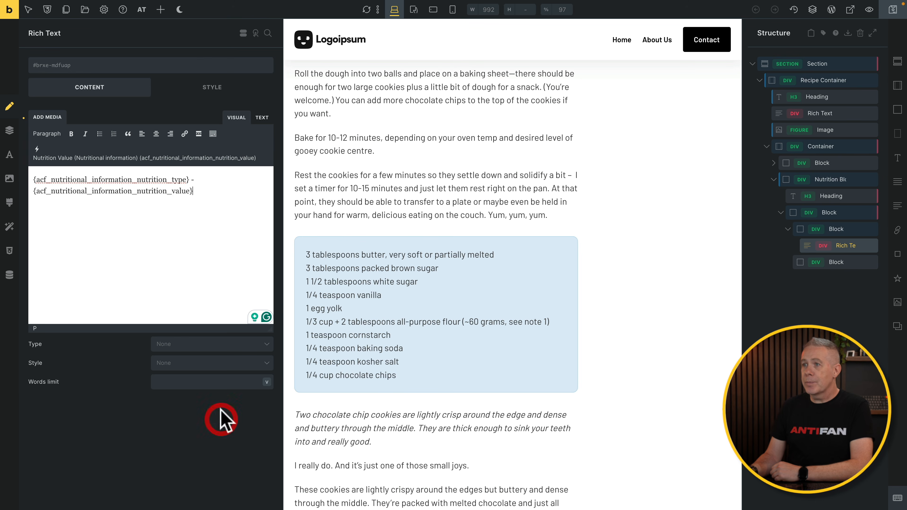
pyautogui.click(205, 194)
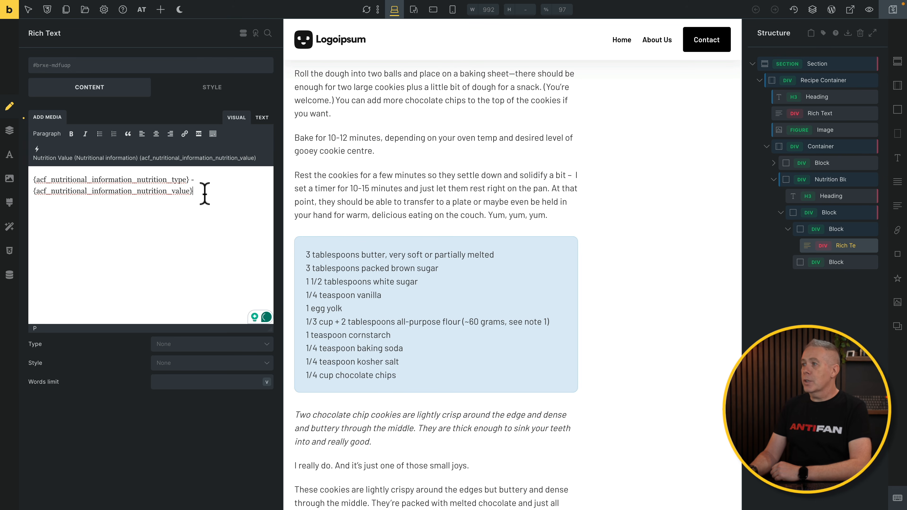
# Add a Rich Text element to the second nested block of the grid and clear its placeholder text
pyautogui.scroll(6, 644, 219)
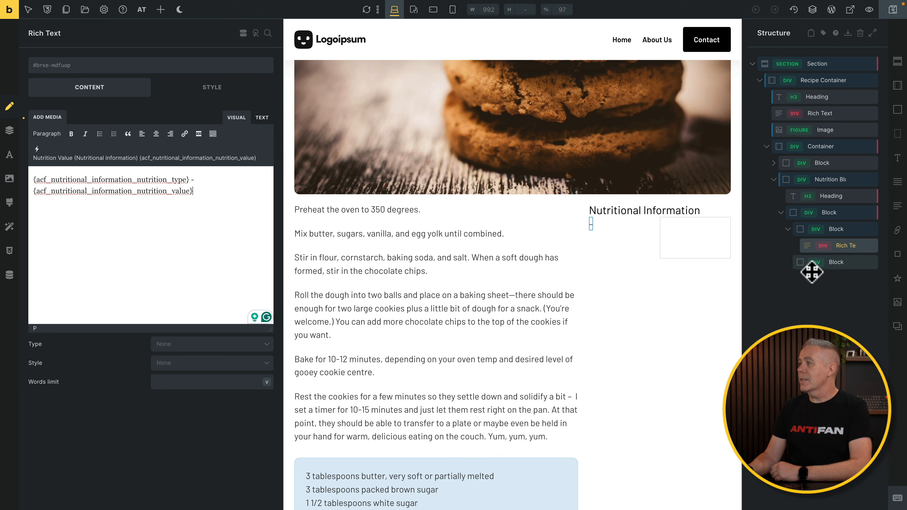
pyautogui.click(837, 263)
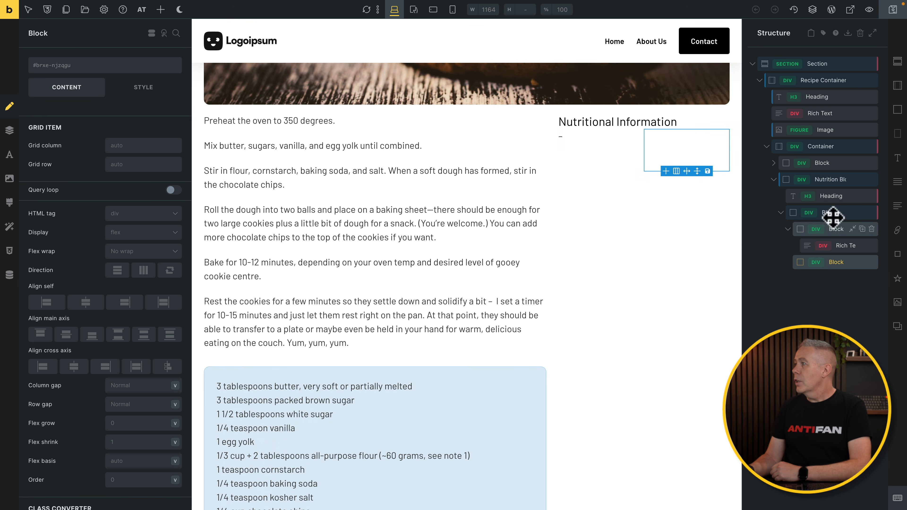
pyautogui.click(898, 208)
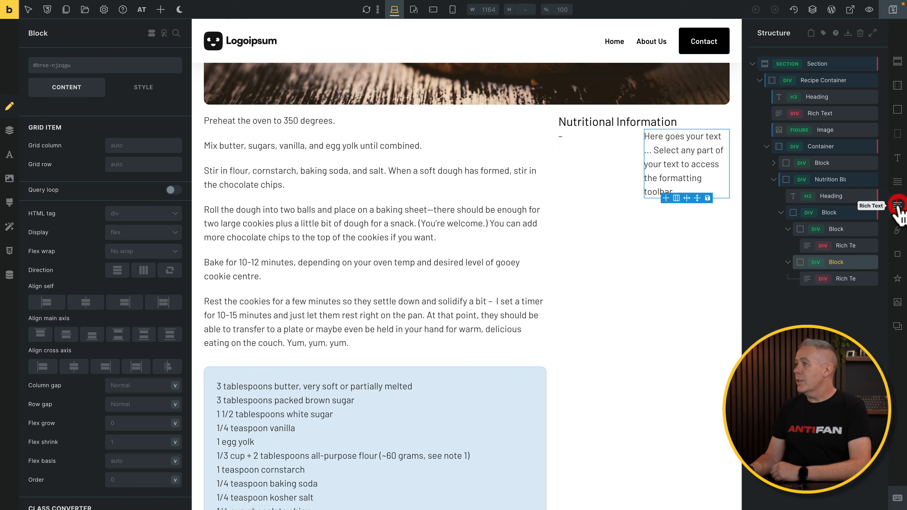
pyautogui.click(849, 273)
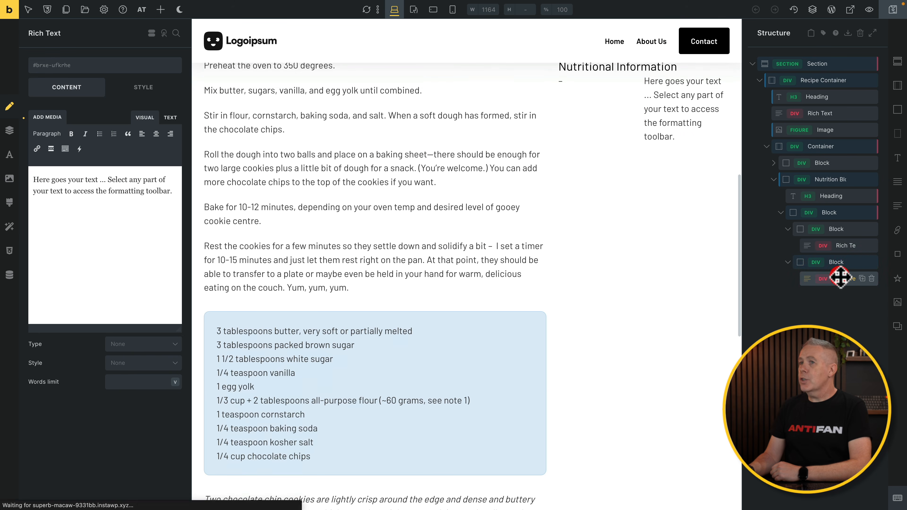
pyautogui.tripleClick(143, 193)
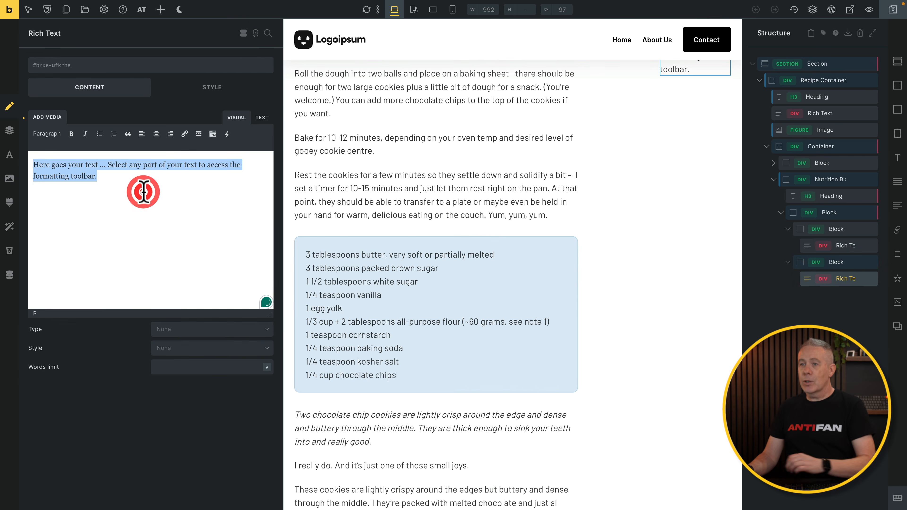
pyautogui.press('BackSpace')
# Insert the ACF Daily Allowance (Nutritional information) dynamic data, right-align the text and set its parent block's cross-axis alignment to the end
pyautogui.click(226, 138)
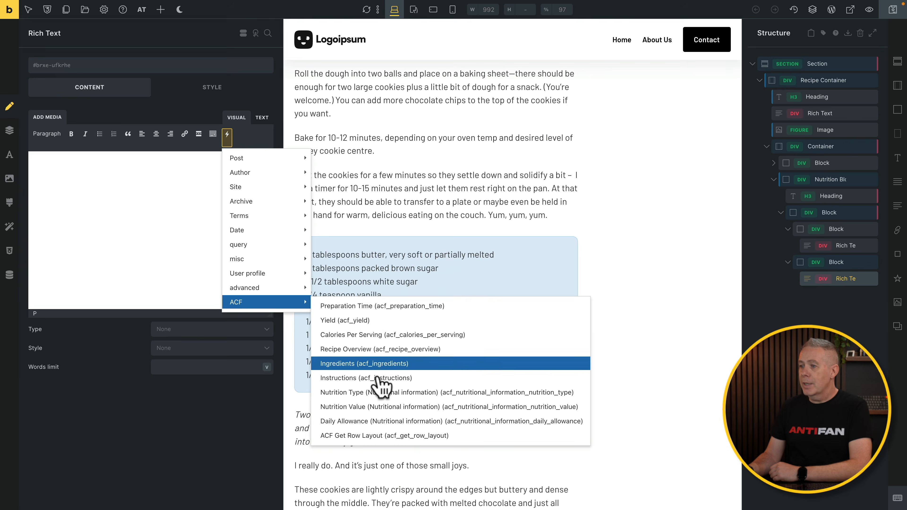
pyautogui.click(371, 422)
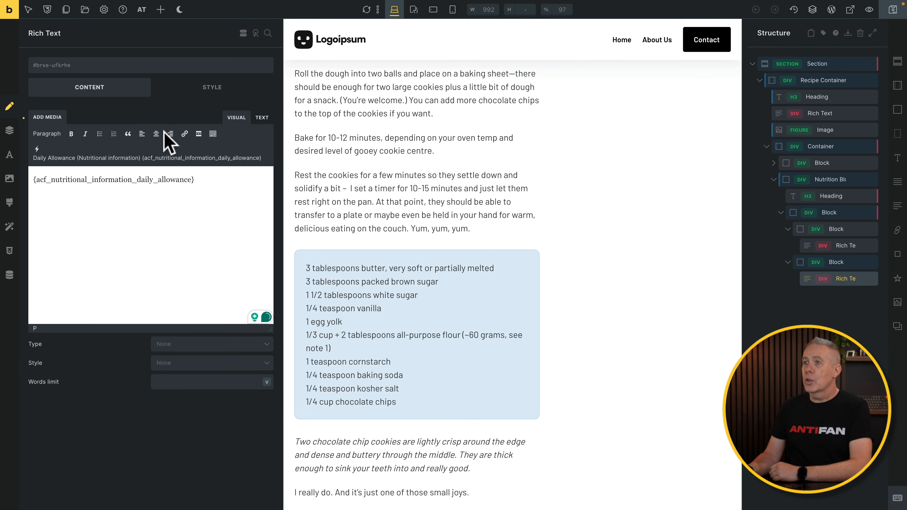
pyautogui.click(170, 134)
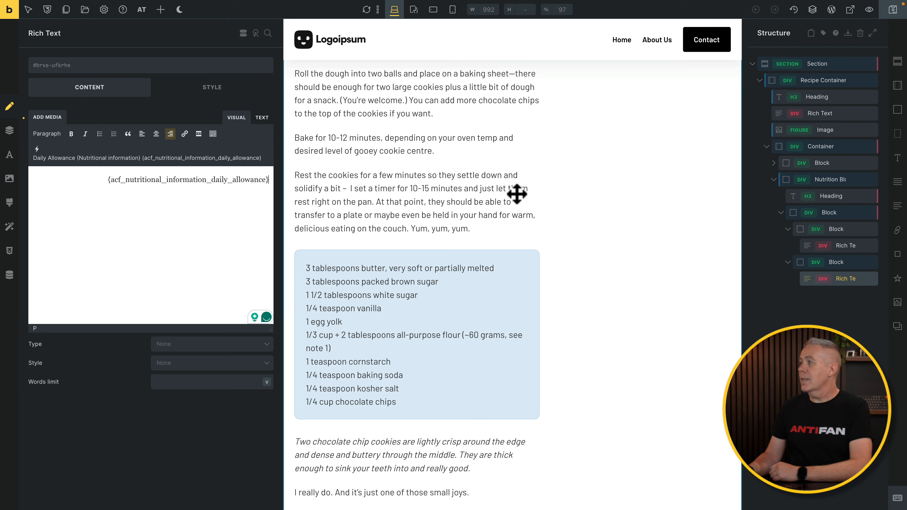
pyautogui.click(833, 262)
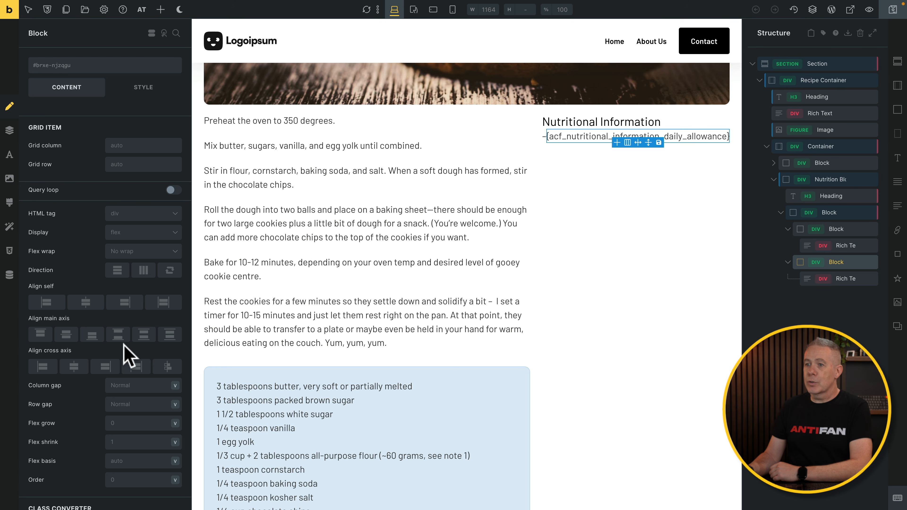
pyautogui.click(105, 366)
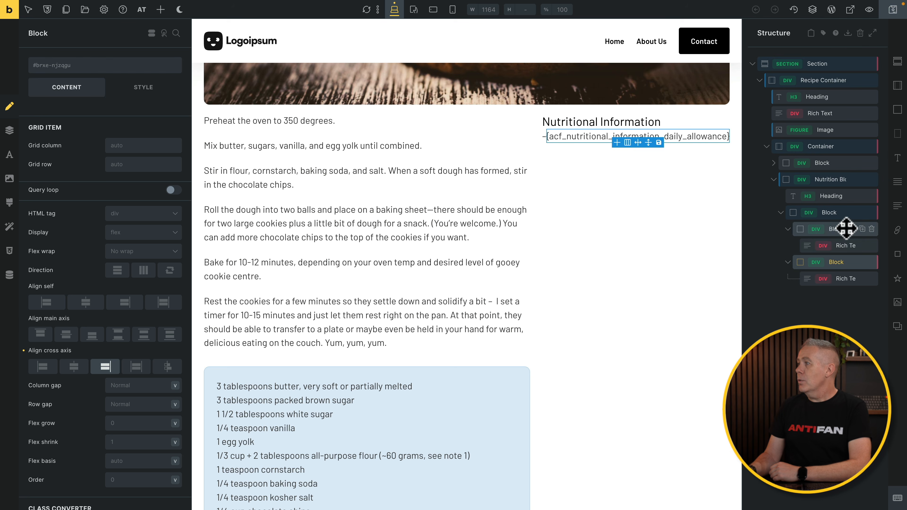
# Enable a query loop on the grid block with the query type ACF Repeater: Nutritional information
pyautogui.click(828, 213)
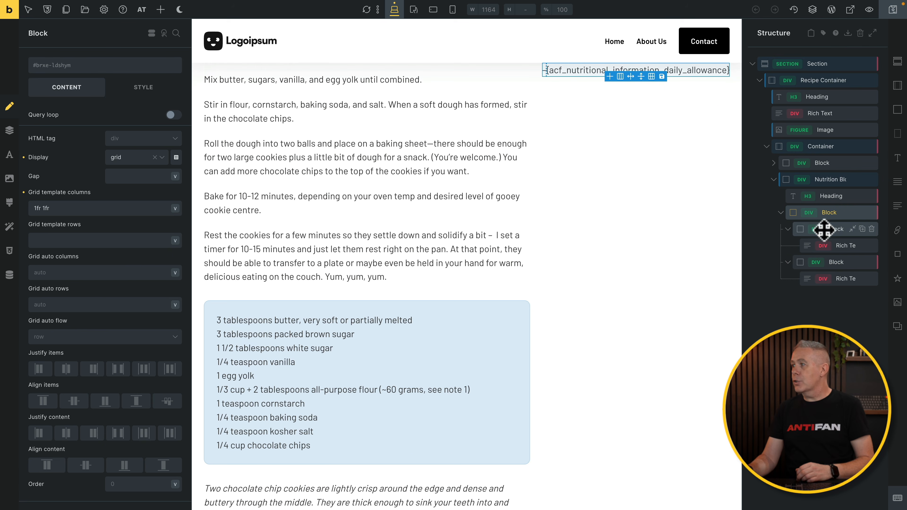
pyautogui.scroll(2, 679, 190)
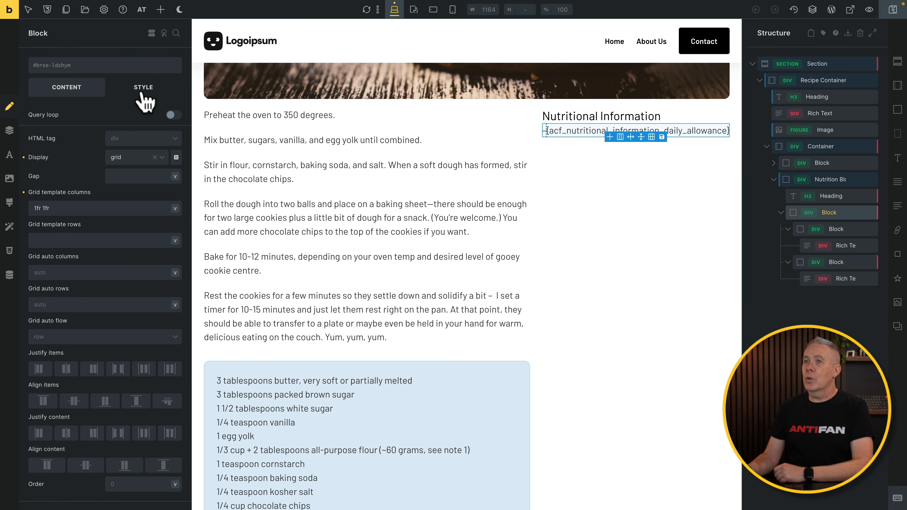
pyautogui.click(173, 115)
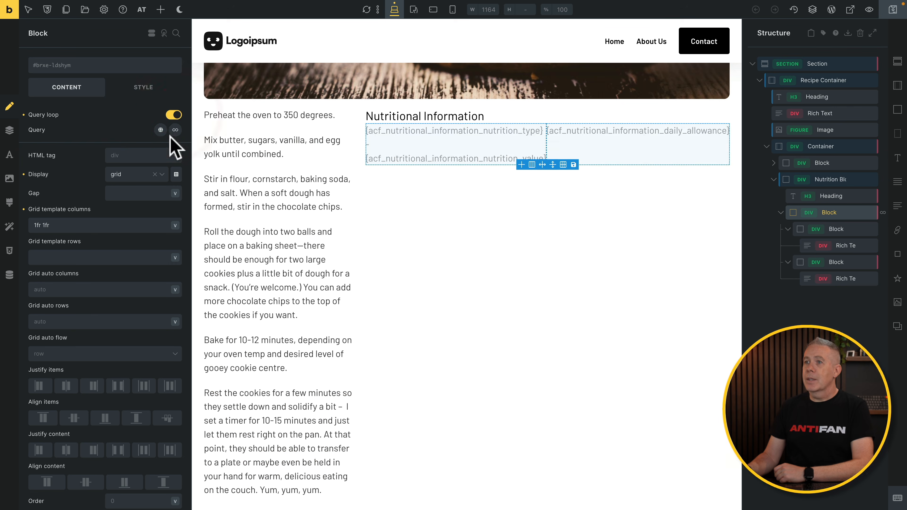
pyautogui.click(175, 131)
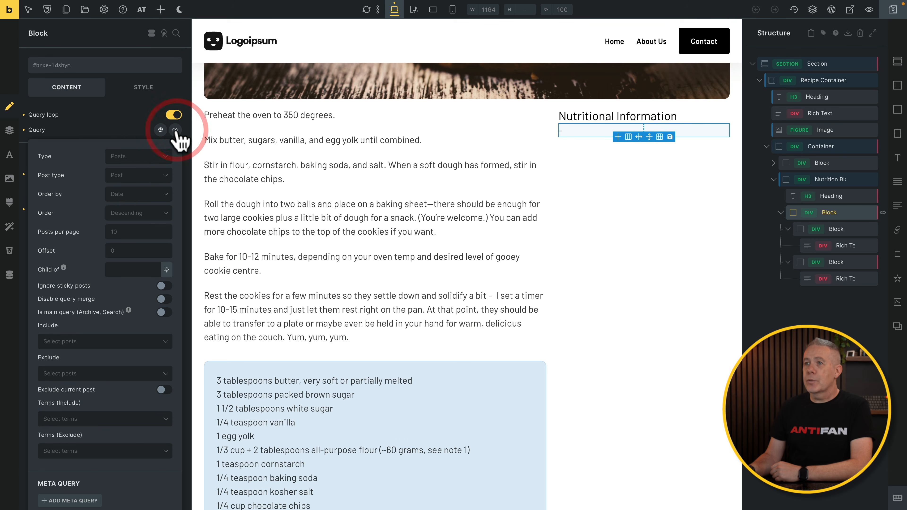
pyautogui.click(126, 157)
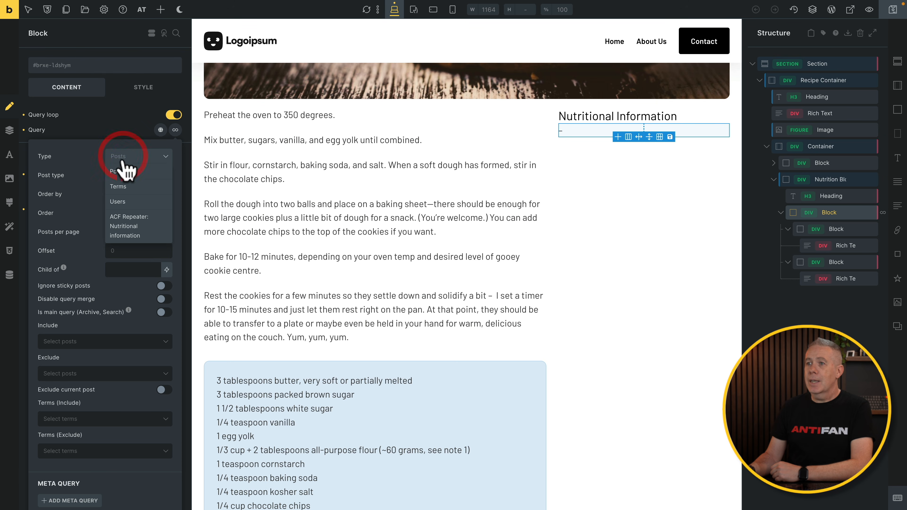
pyautogui.click(147, 240)
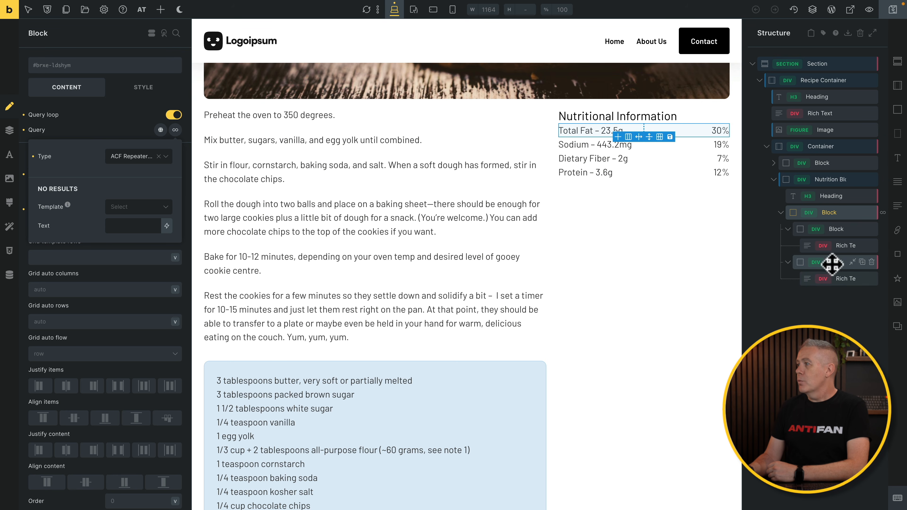
# Create the class nutritional-text on the Rich Text holding the nutrition type and value
pyautogui.click(842, 247)
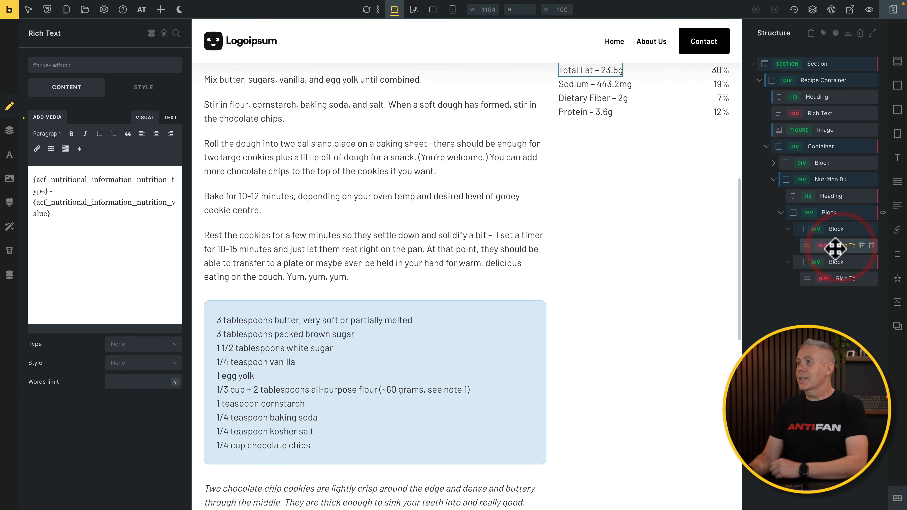
pyautogui.scroll(3, 697, 270)
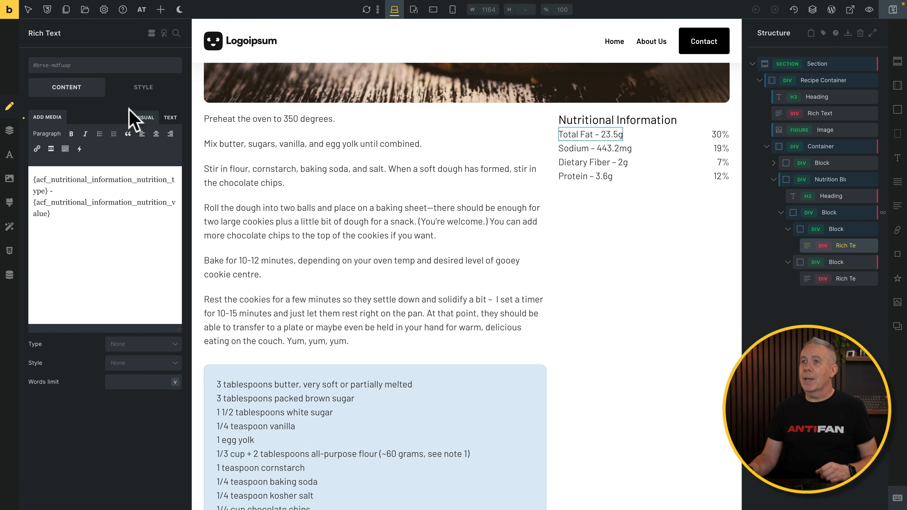
pyautogui.click(90, 68)
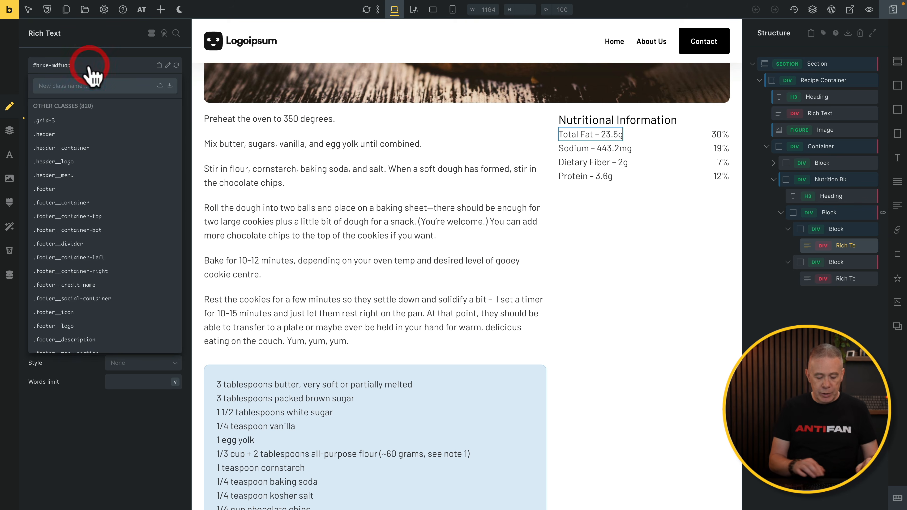
pyautogui.write('nutritional-text')
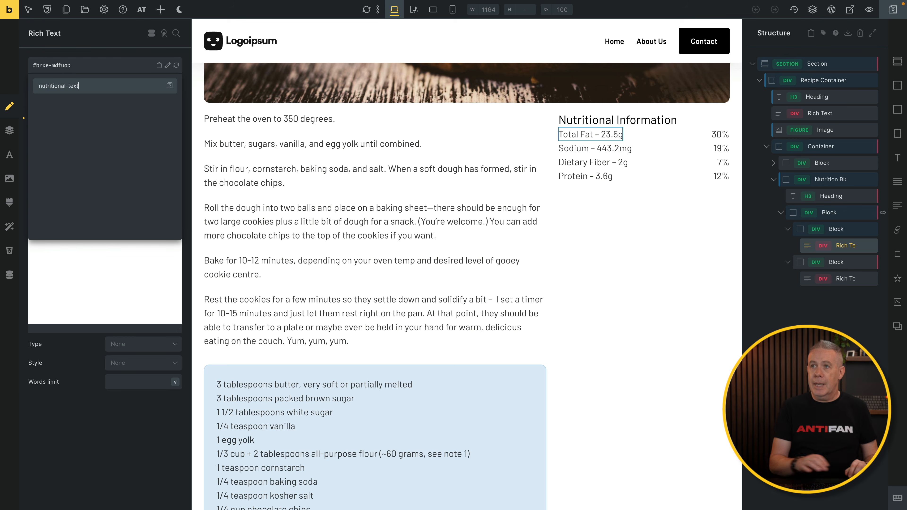
pyautogui.press('Return')
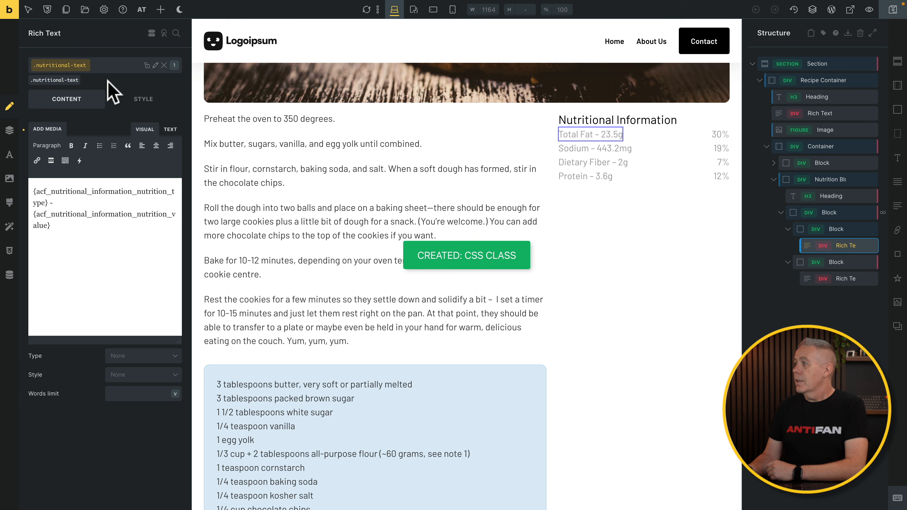
# Apply the existing nutritional-text class to the Daily Allowance Rich Text
pyautogui.click(840, 281)
pyautogui.click(73, 65)
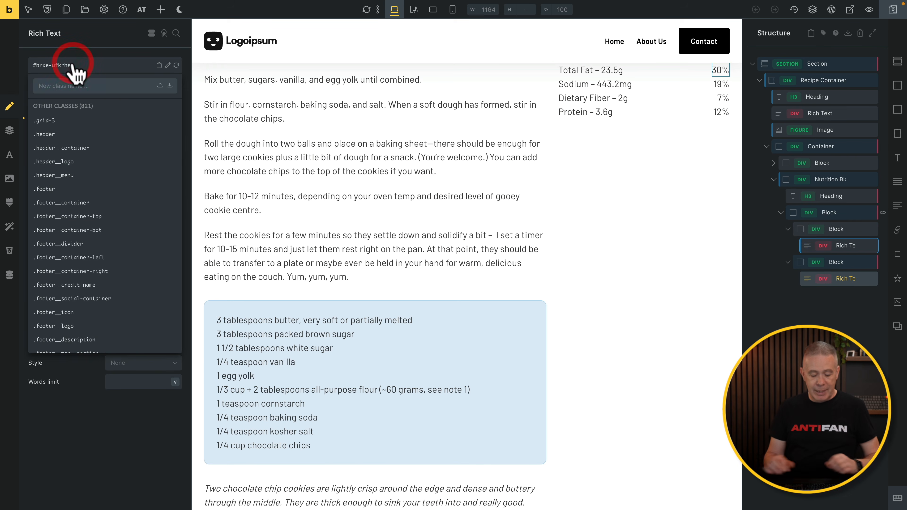
pyautogui.write('nutr')
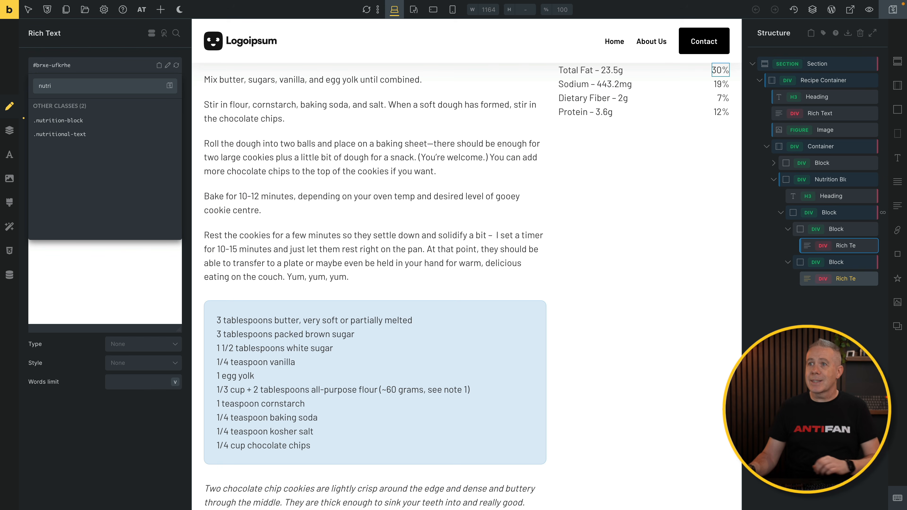
pyautogui.click(65, 134)
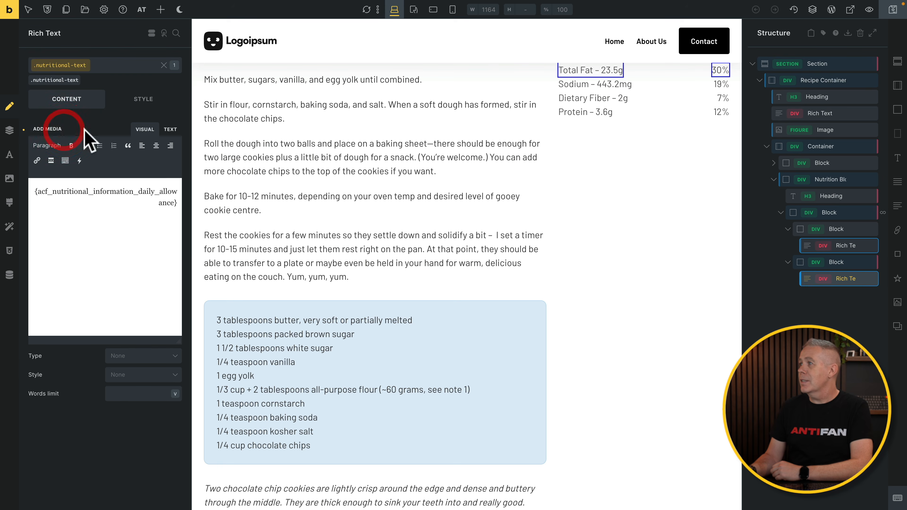
# Set the nutritional-text class's font size to var(--text-s) and save the template
pyautogui.scroll(5, 645, 275)
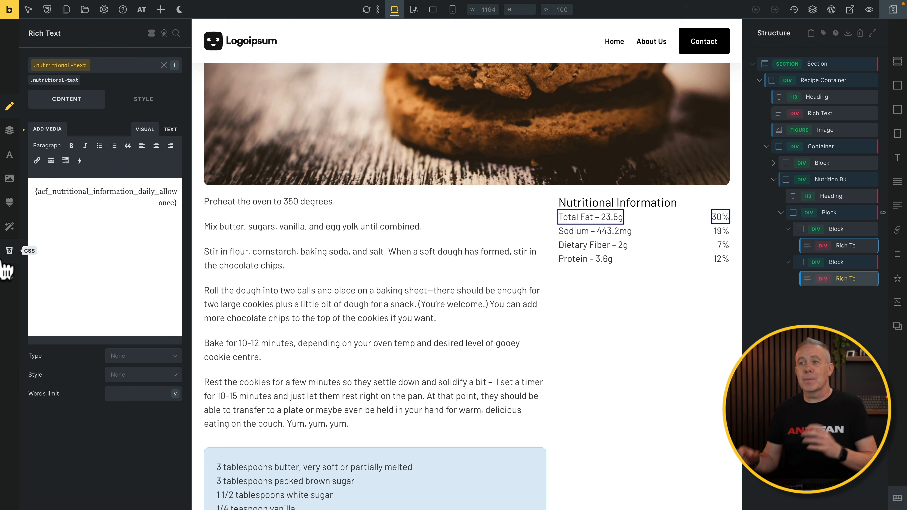
pyautogui.click(150, 102)
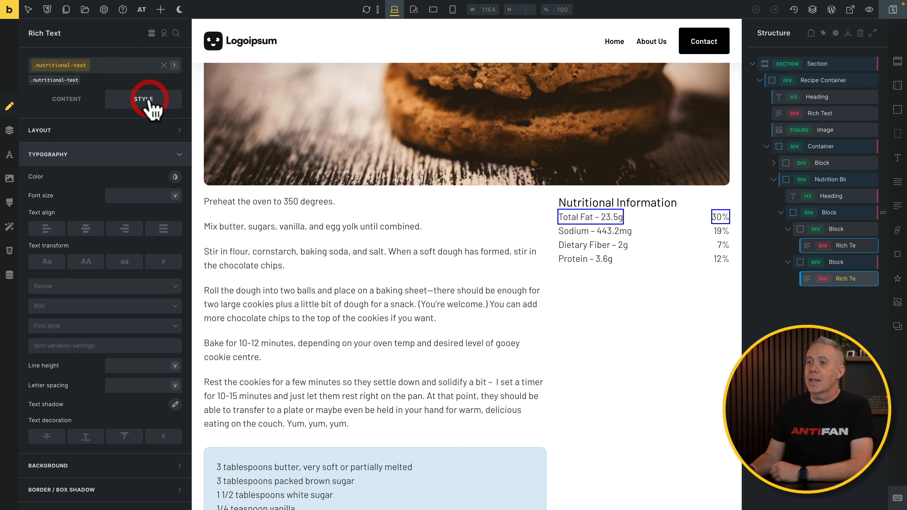
pyautogui.click(140, 196)
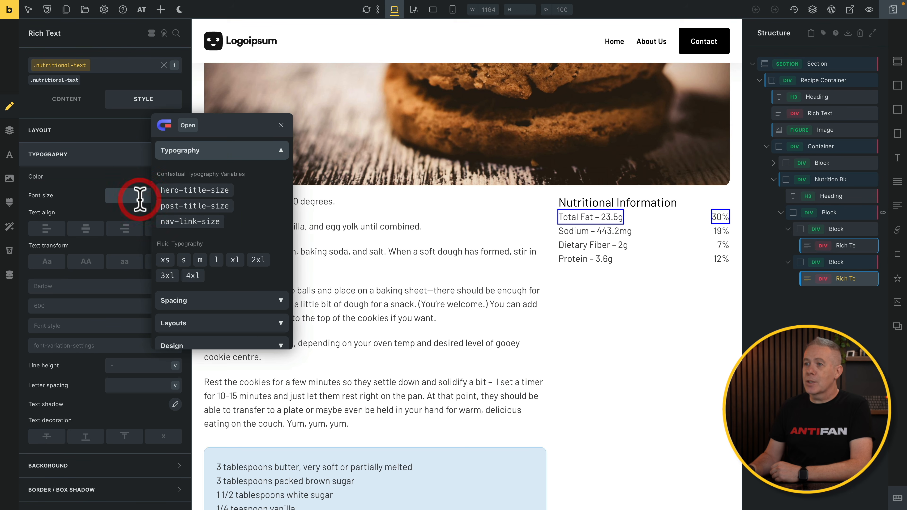
pyautogui.click(184, 260)
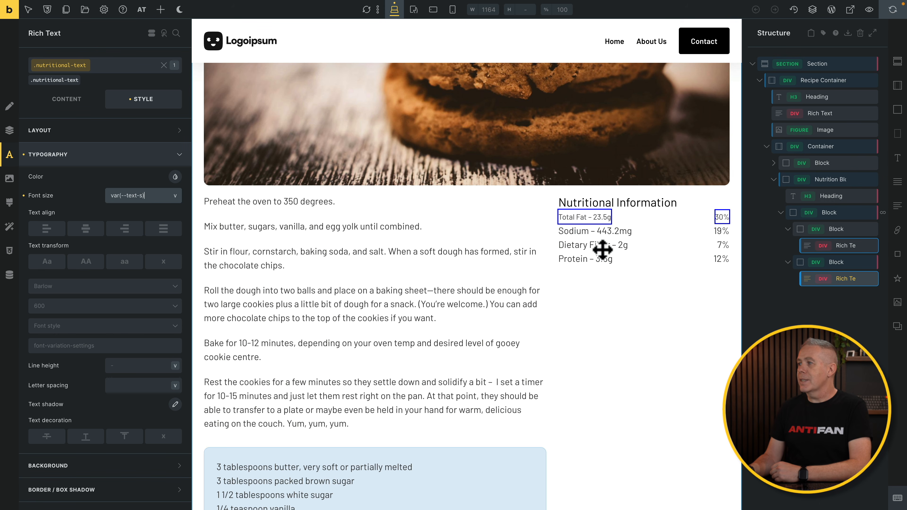
pyautogui.click(892, 17)
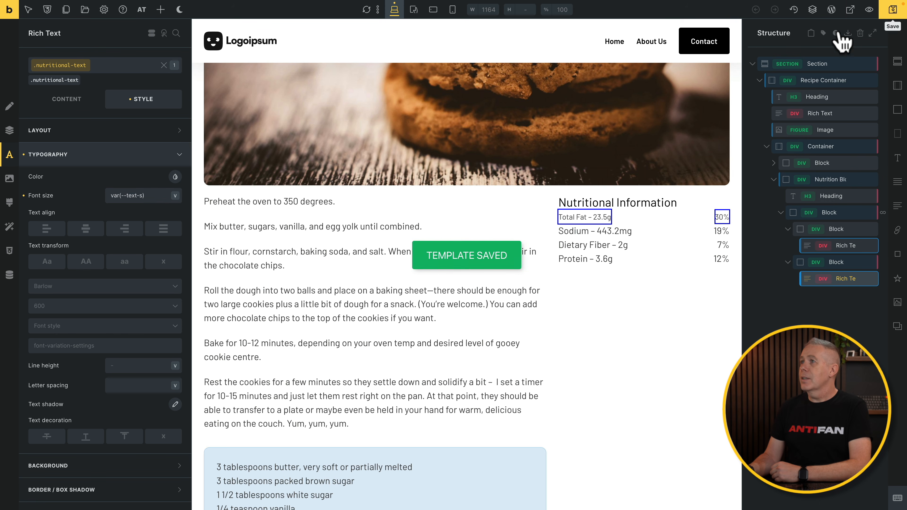
# View the recipe page on the front end and check the Nutritional Information column and the ingredients box
pyautogui.click(368, 11)
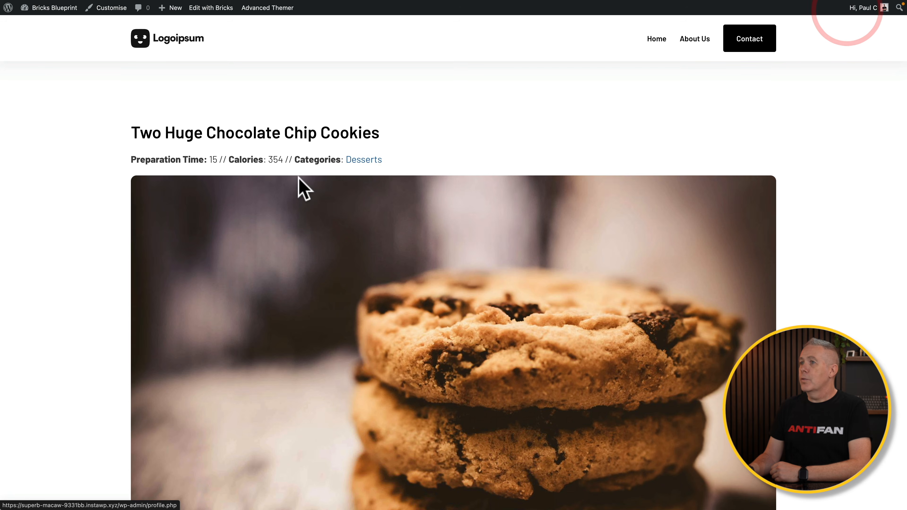
pyautogui.scroll(-10, 243, 289)
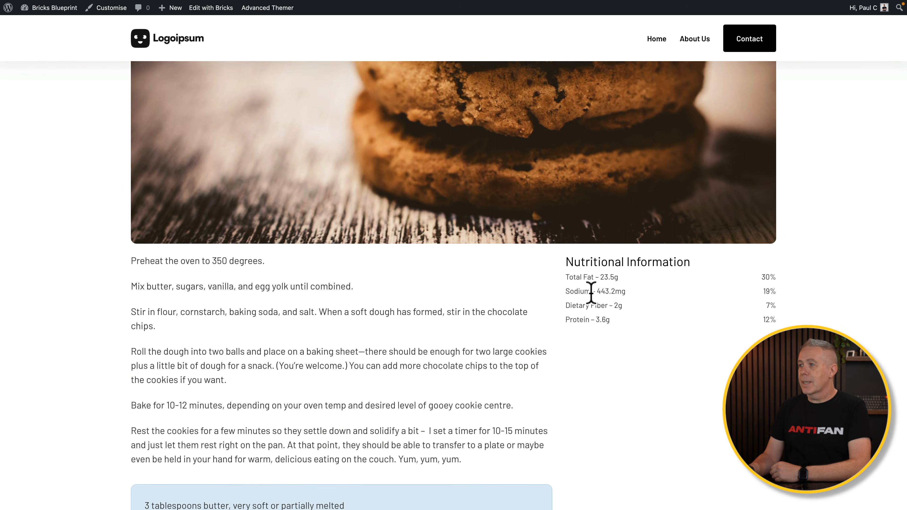
pyautogui.scroll(-15, 496, 274)
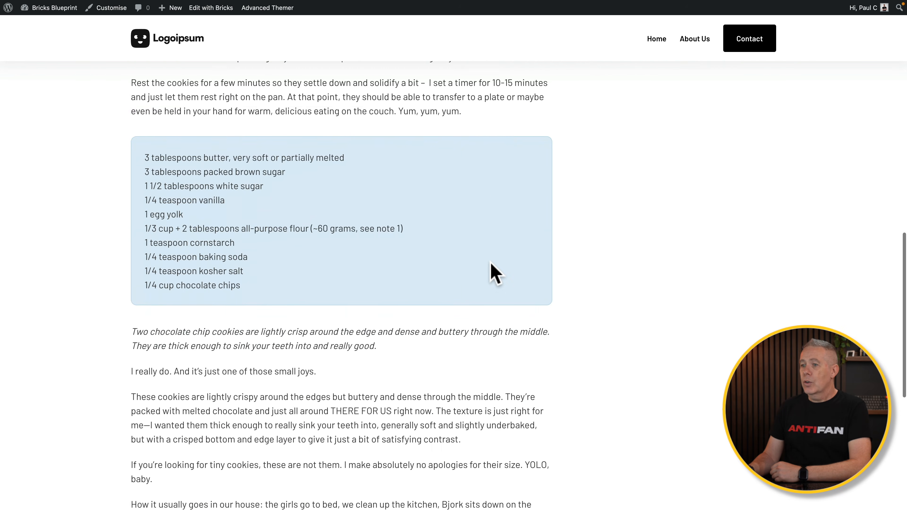
# Review the Two Huge Chocolate Chip Cookies page up to its heading details and open its Desserts category archive
pyautogui.scroll(15, 496, 274)
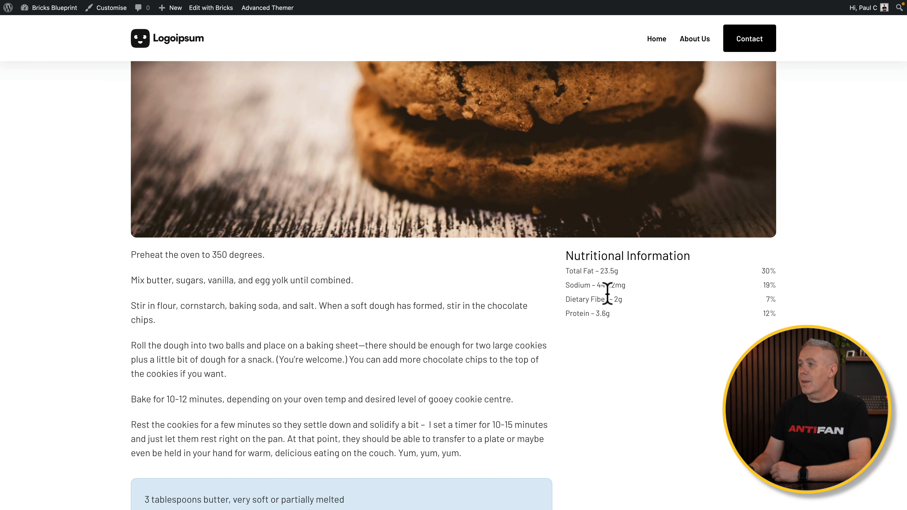
pyautogui.scroll(10, 593, 310)
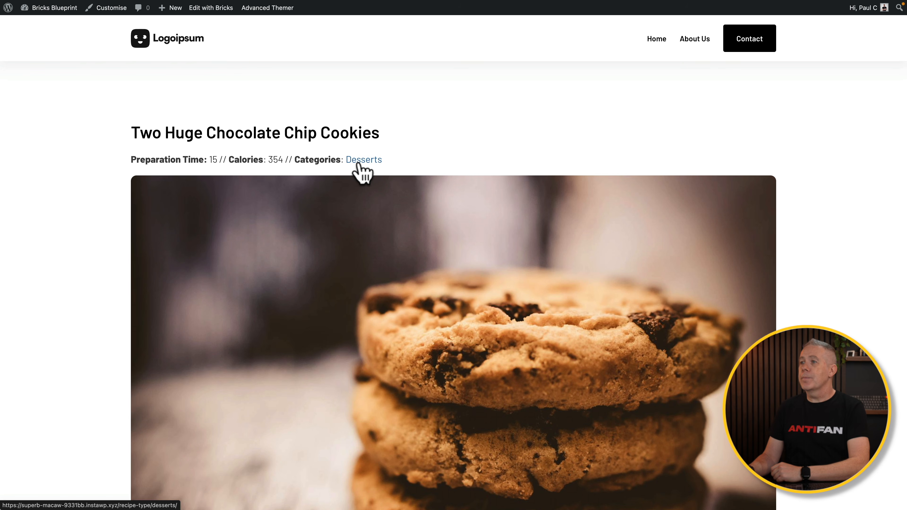
pyautogui.click(359, 162)
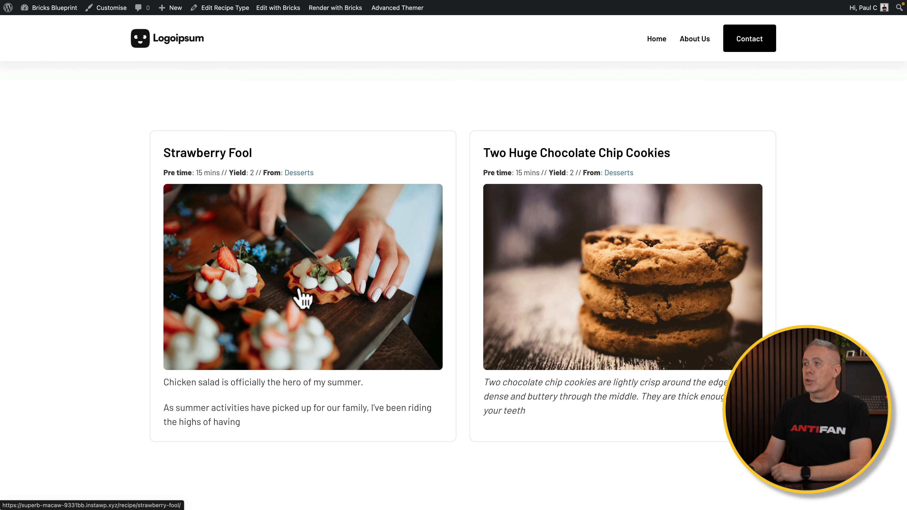
# Open the Strawberry Fool recipe, check its nutritional information and ingredients box, and return to the Two Huge Chocolate Chip Cookies page
pyautogui.click(365, 309)
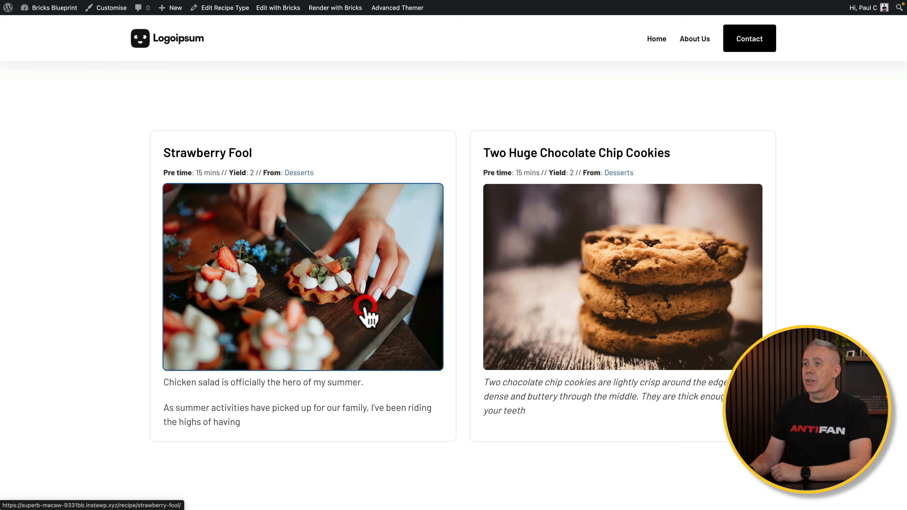
pyautogui.scroll(-10, 365, 315)
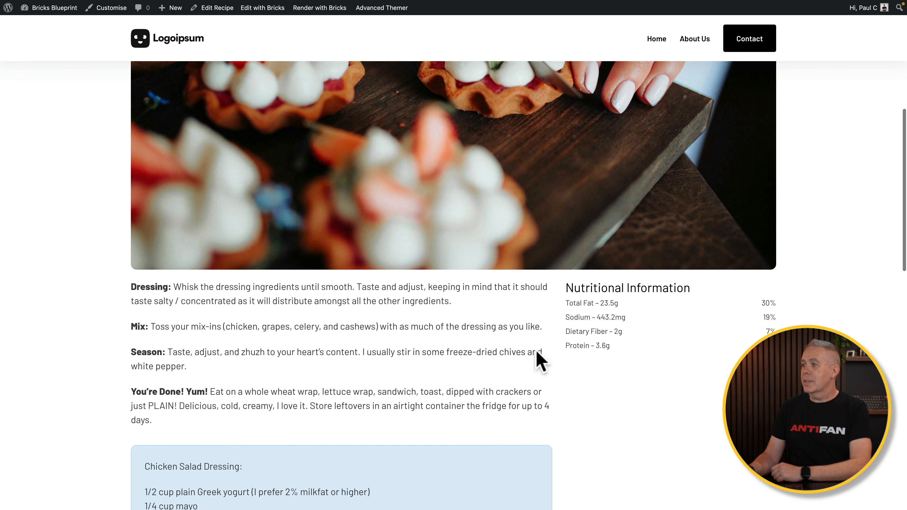
pyautogui.scroll(-15, 613, 334)
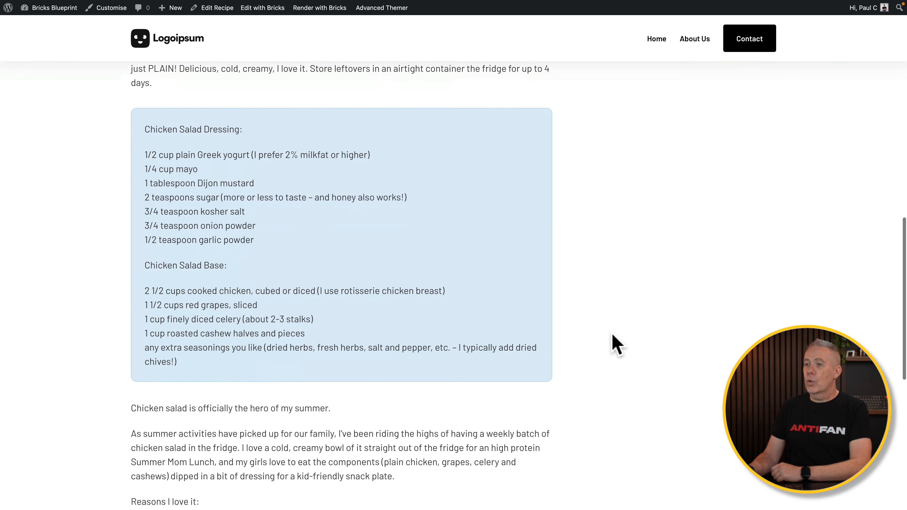
pyautogui.scroll(20, 617, 345)
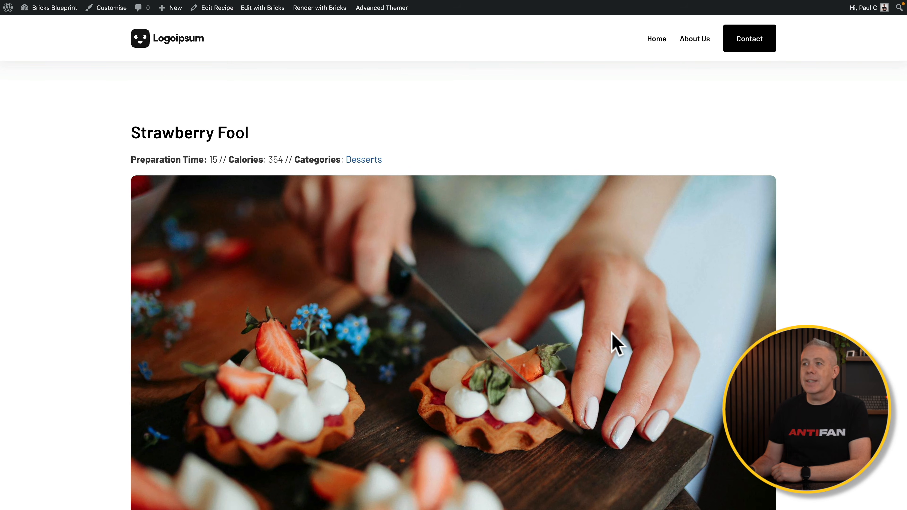
pyautogui.hscroll(-5, 617, 345)
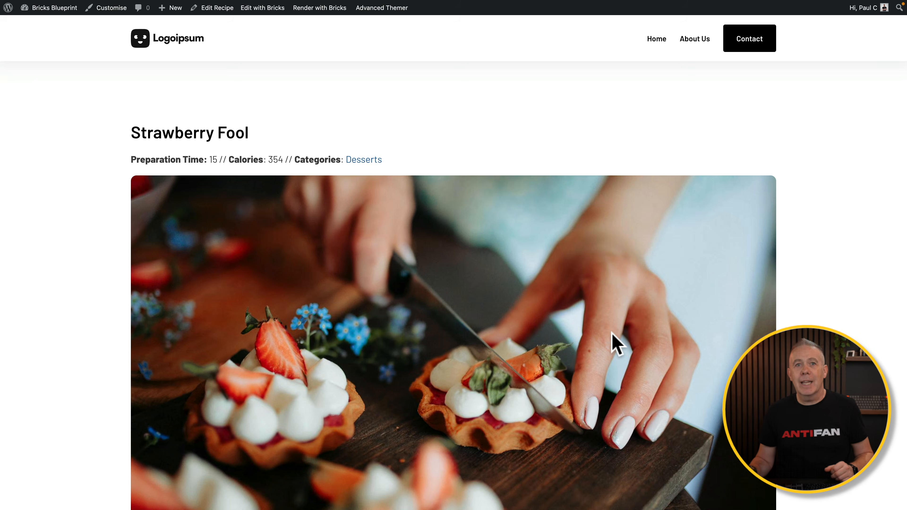
pyautogui.click(617, 345)
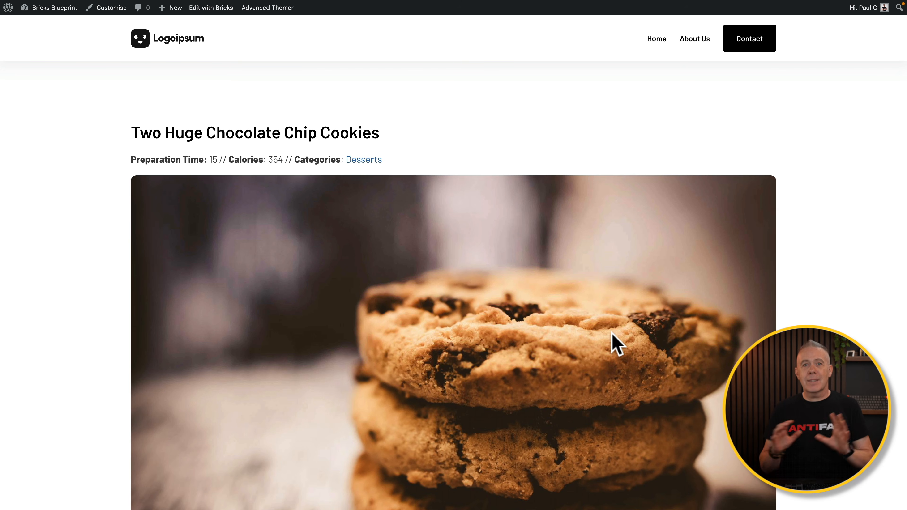